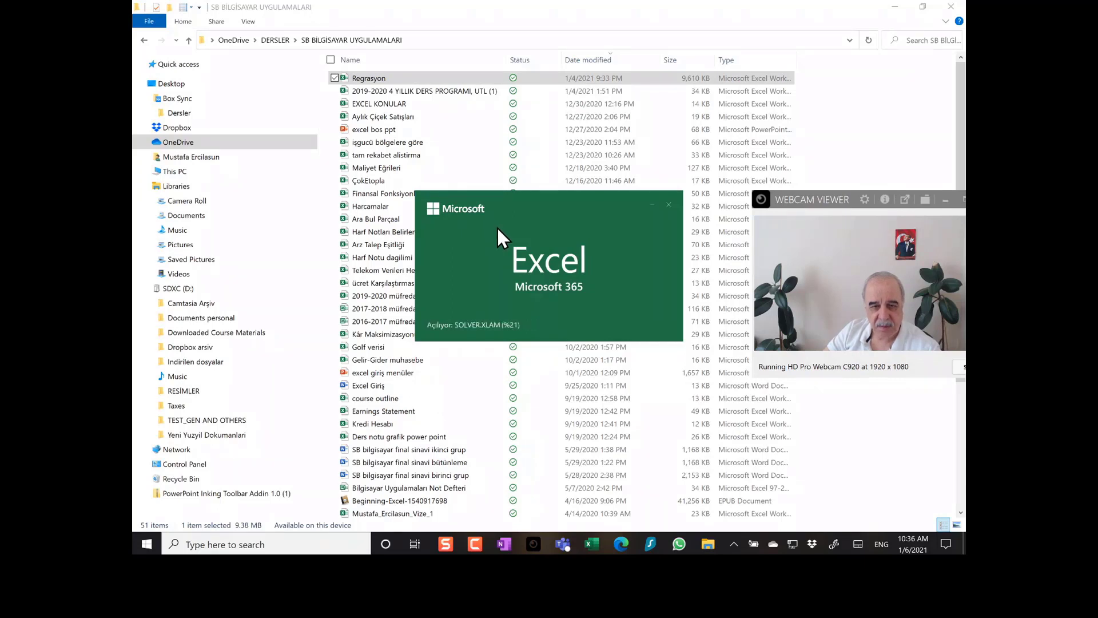
# Switch to Excel and display the Üretim sheet of the Regrasyon workbook
pyautogui.click(895, 7)
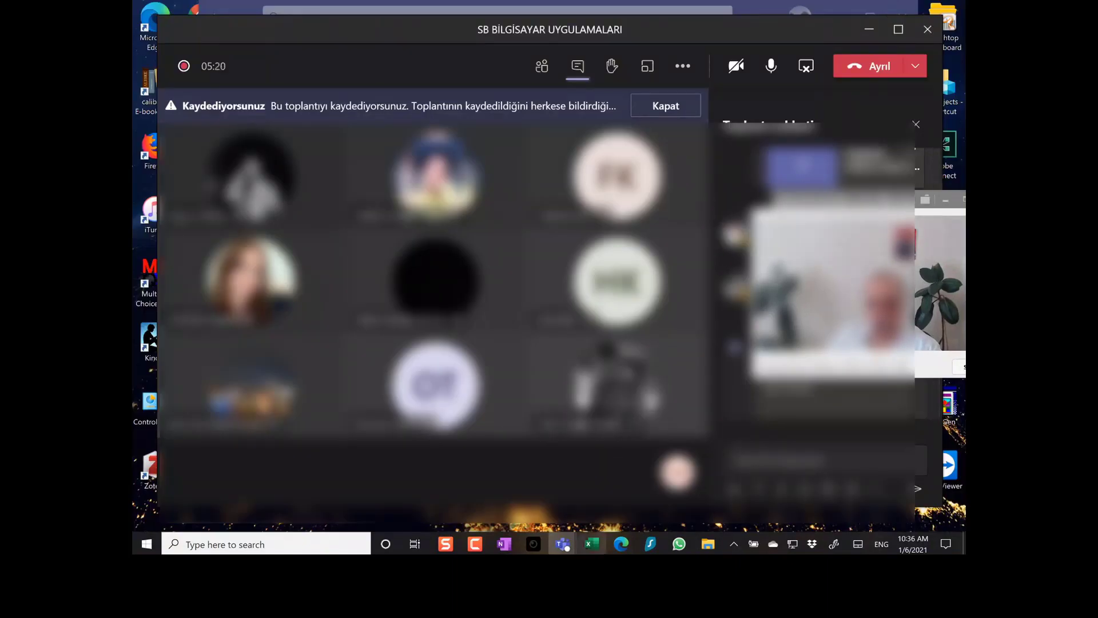
pyautogui.click(593, 545)
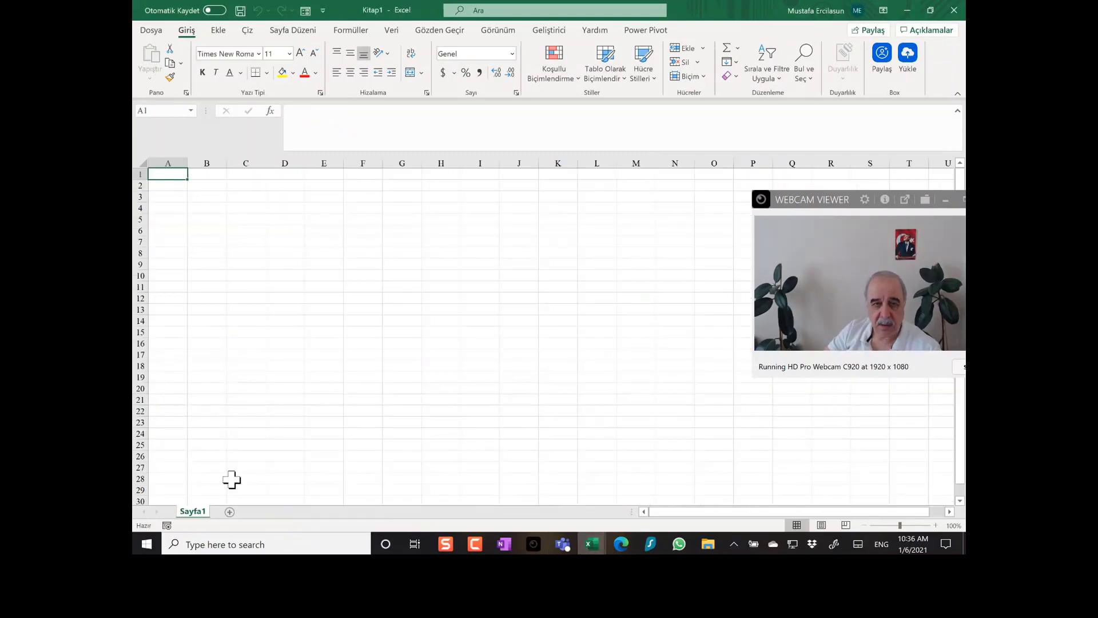
pyautogui.click(596, 546)
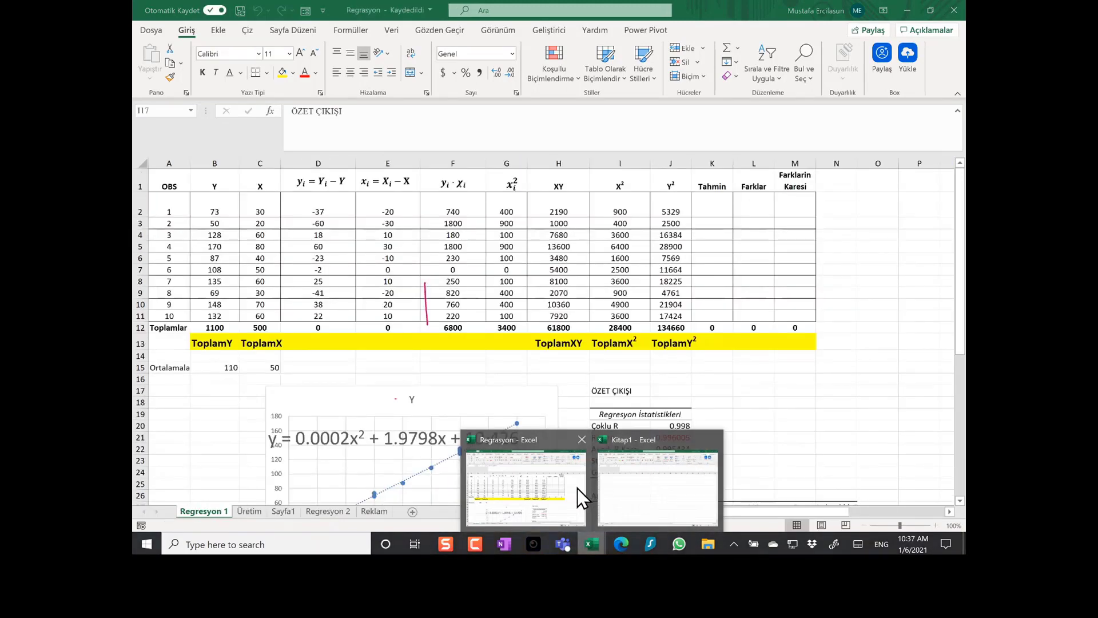
pyautogui.click(578, 488)
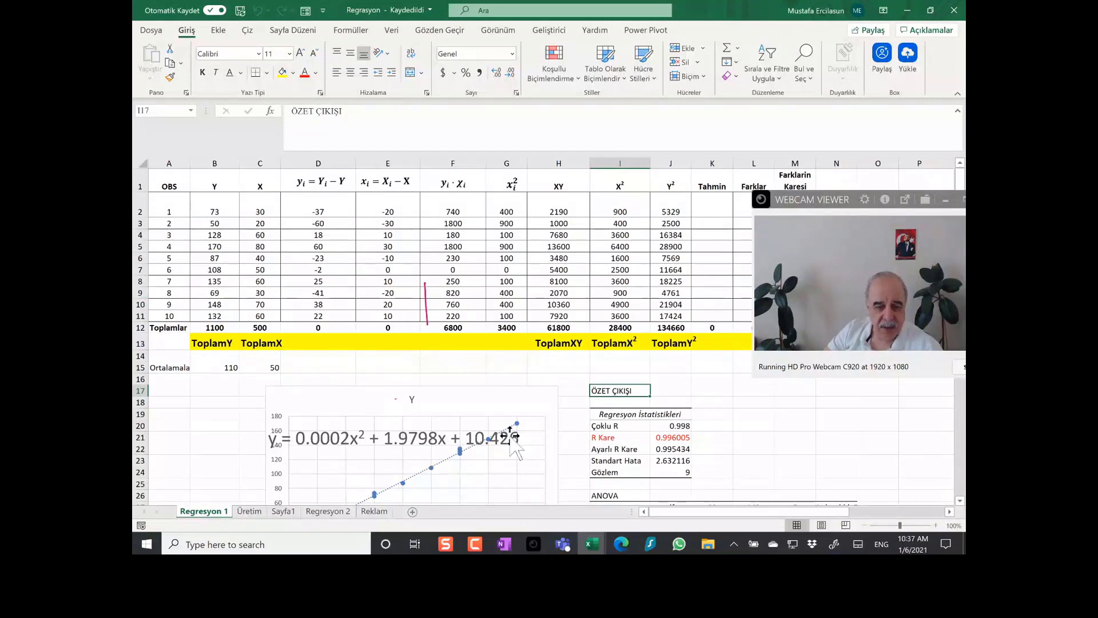
pyautogui.click(251, 512)
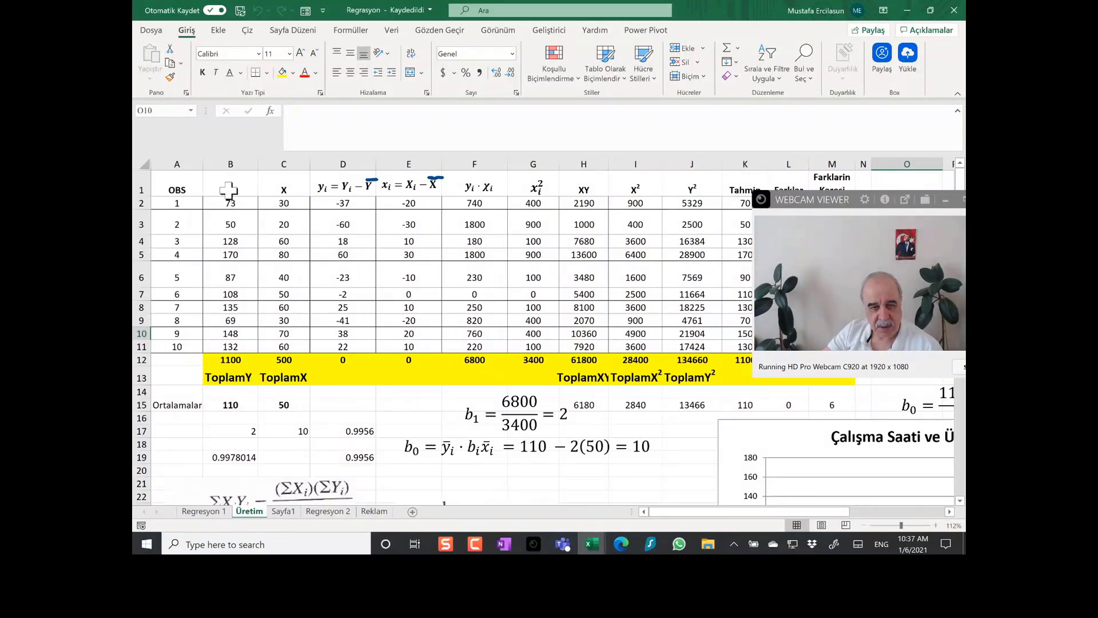
# Copy the Y and X data in B1:C11 of the Üretim sheet and paste it as values at B1 in Kitap1
pyautogui.moveTo(231, 191); pyautogui.dragTo(289, 342)
pyautogui.rightClick(267, 286)
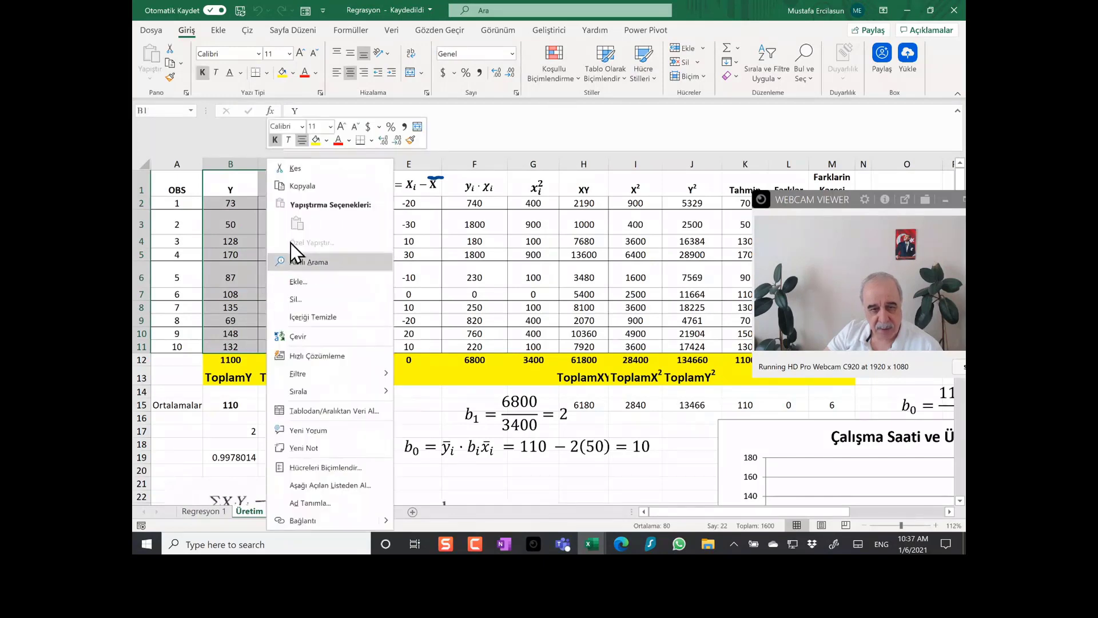
pyautogui.click(300, 185)
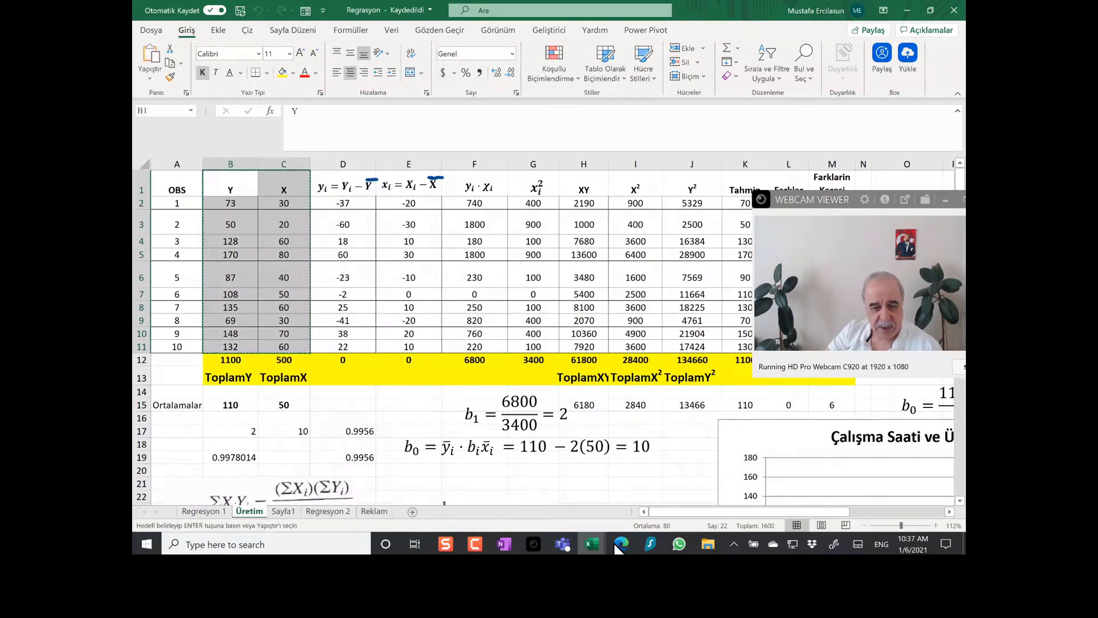
pyautogui.click(591, 543)
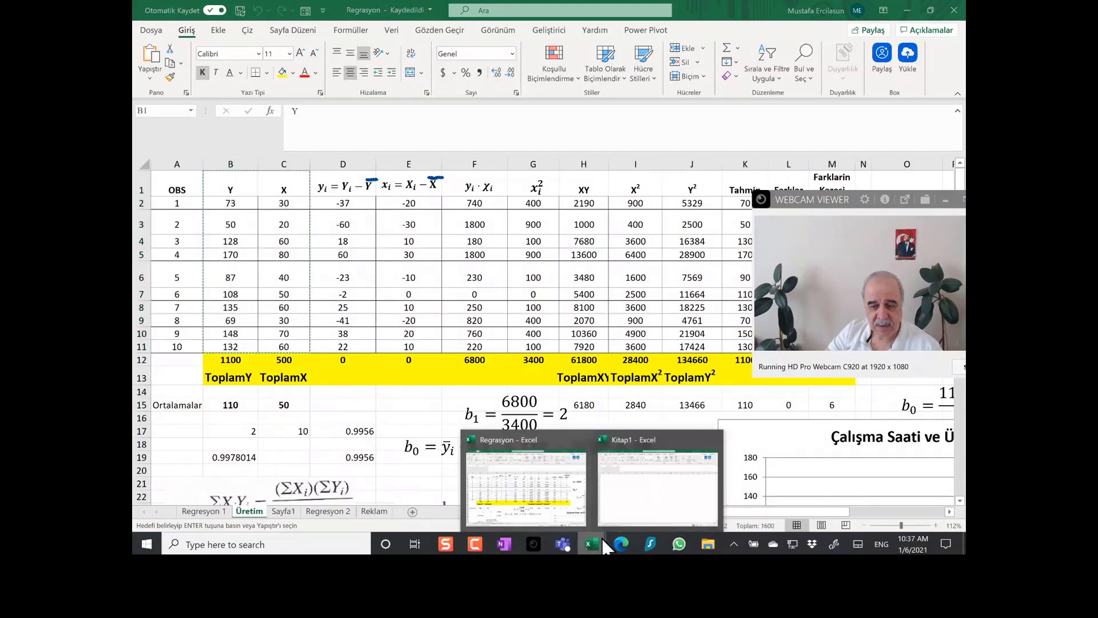
pyautogui.click(666, 487)
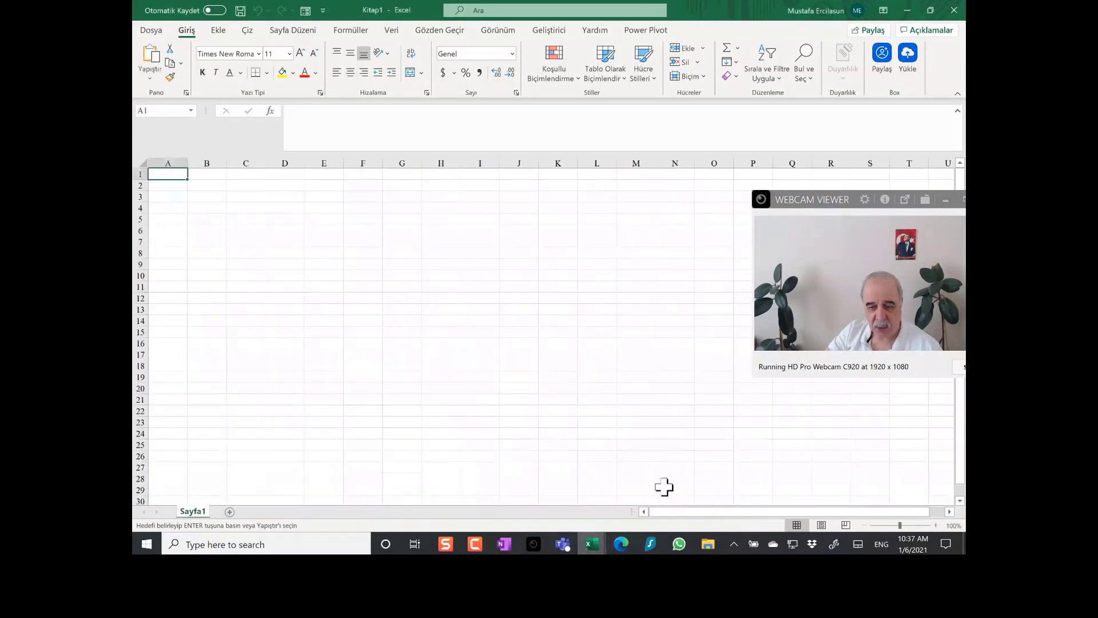
pyautogui.click(211, 176)
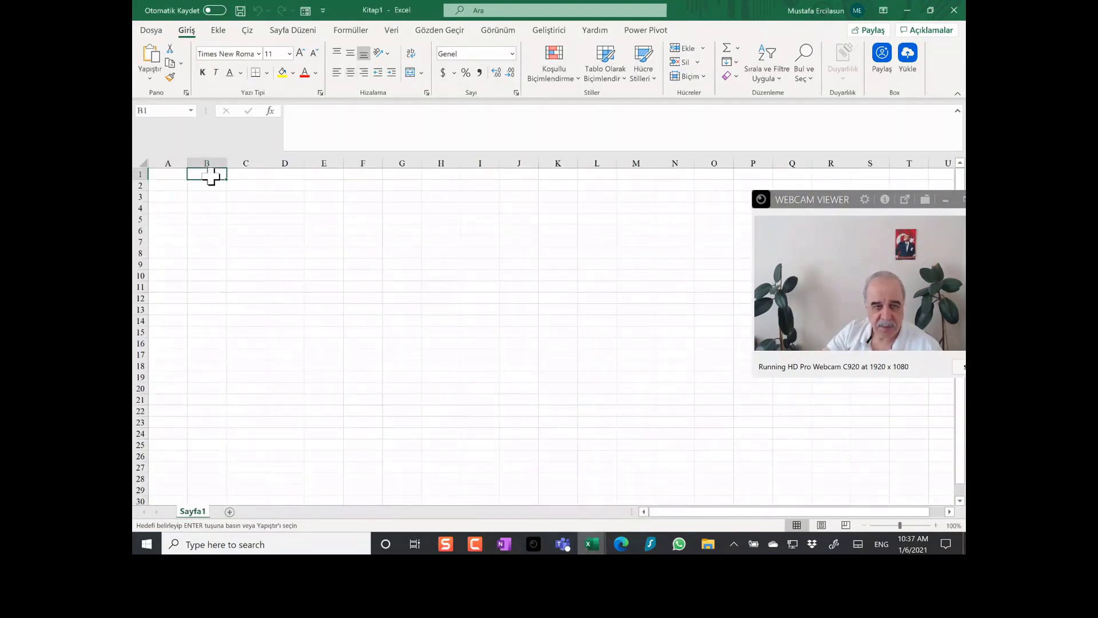
pyautogui.rightClick(213, 177)
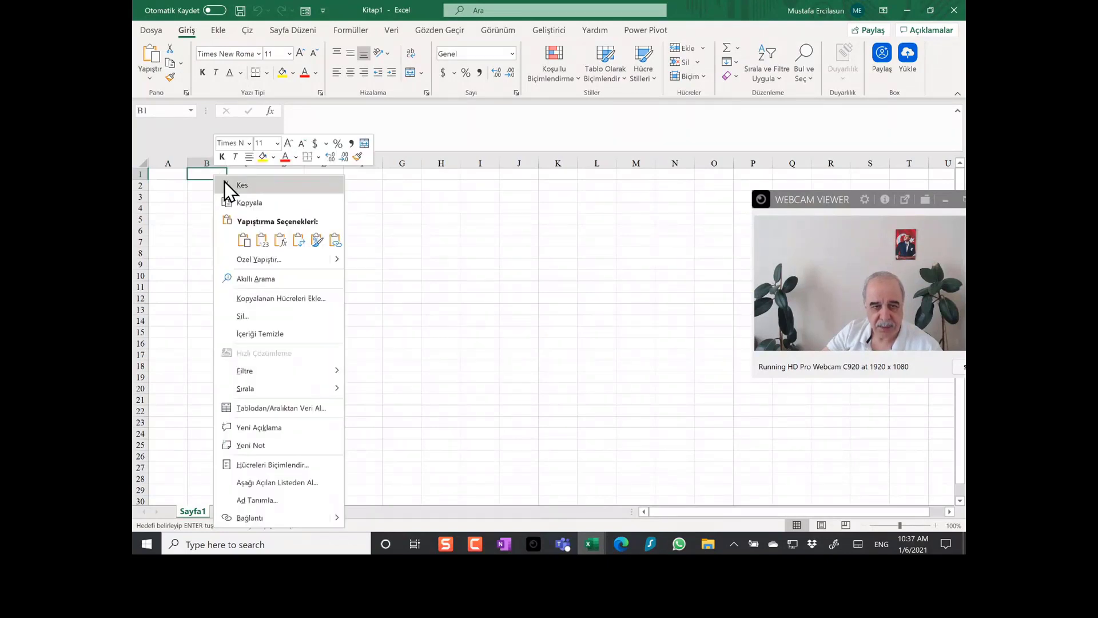
pyautogui.click(252, 242)
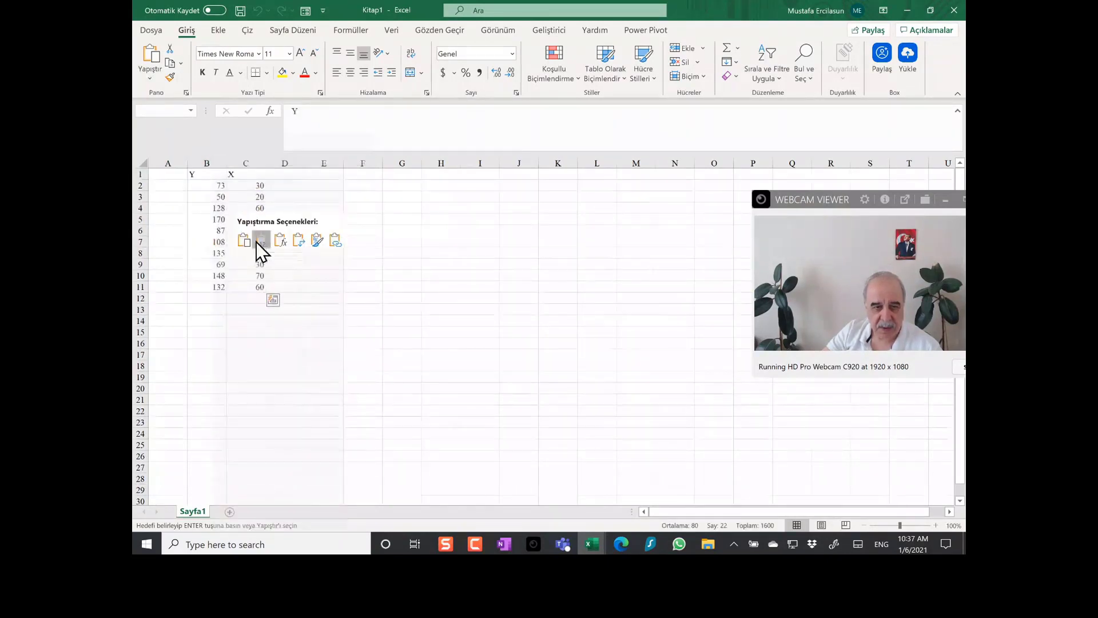
pyautogui.click(313, 253)
# Center the pasted Y and X data in B1:C11 horizontally
pyautogui.moveTo(212, 173); pyautogui.dragTo(252, 284)
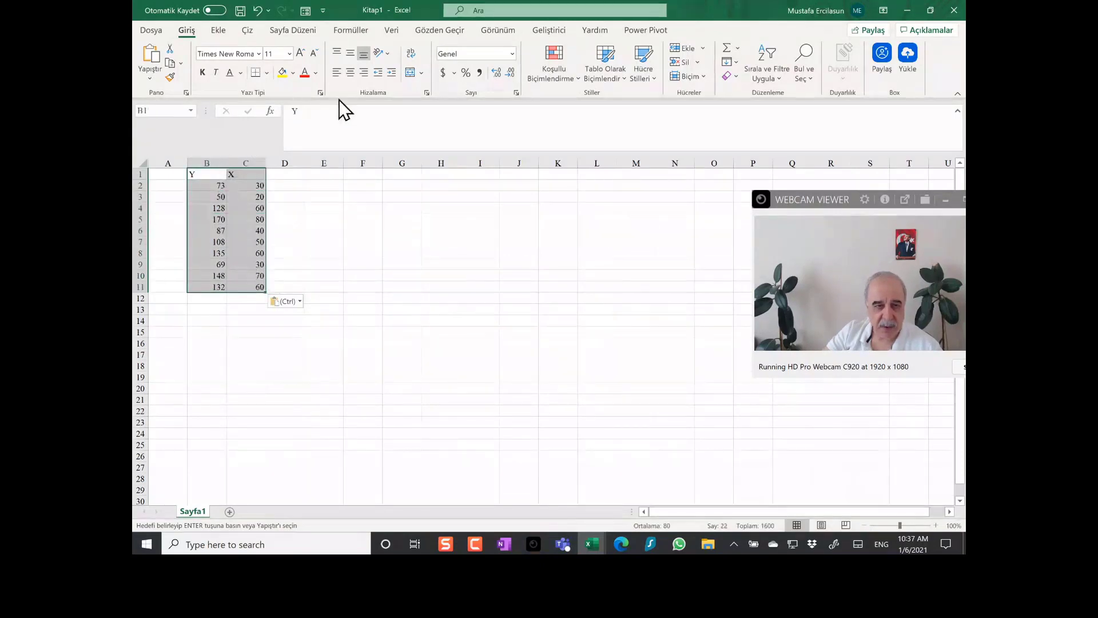
pyautogui.click(352, 73)
pyautogui.click(304, 217)
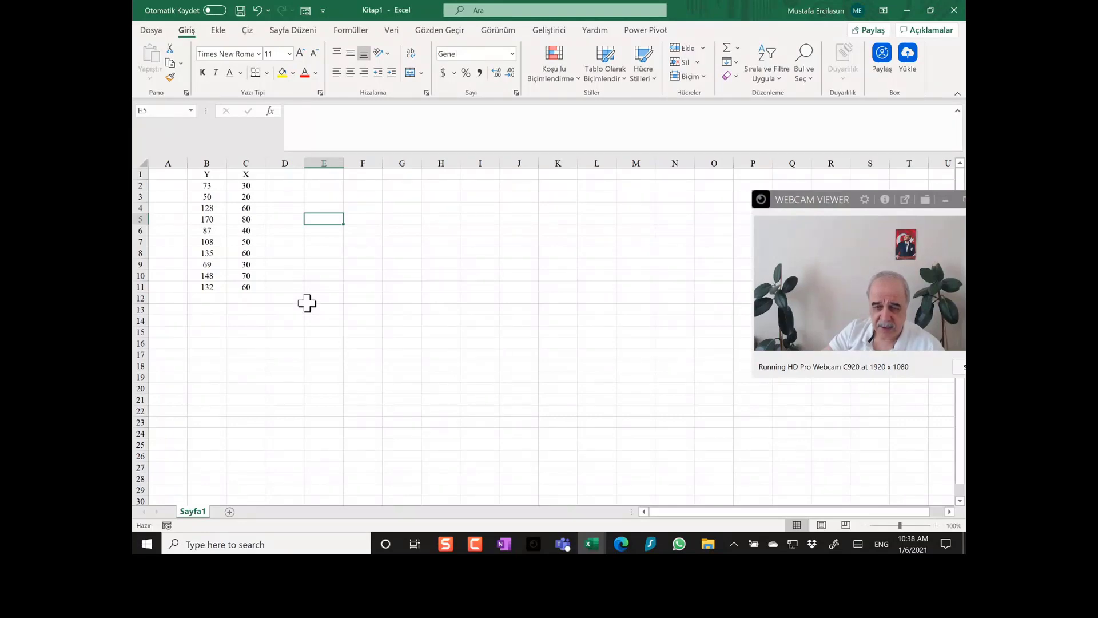
pyautogui.click(249, 298)
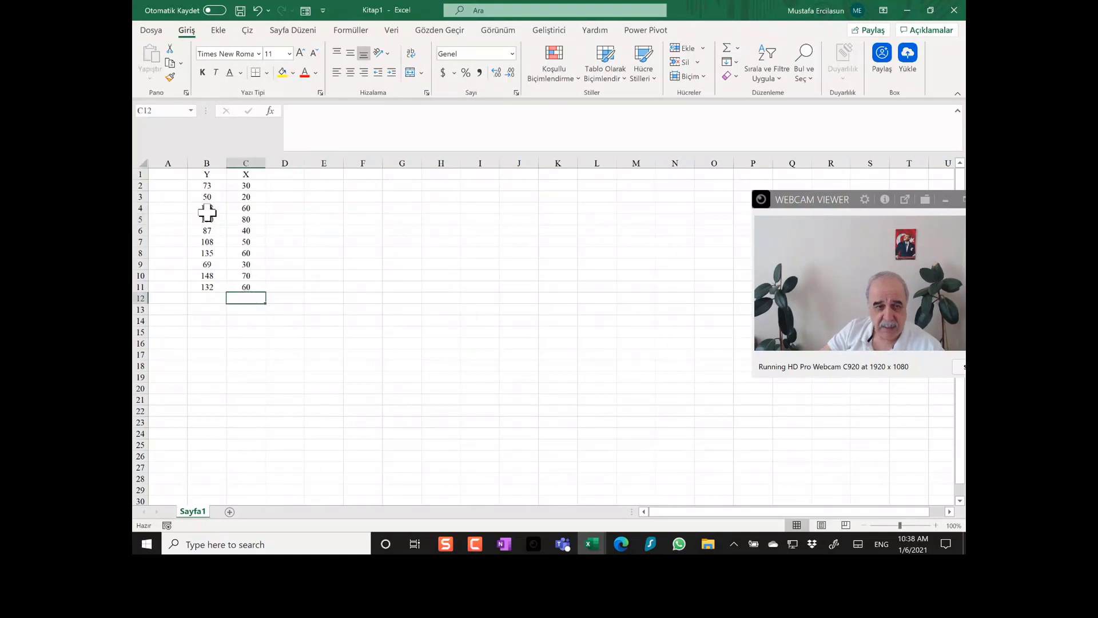
# Open the add-ins (Eklentiler) page of the Excel options and look through the active and inactive add-ins
pyautogui.click(147, 33)
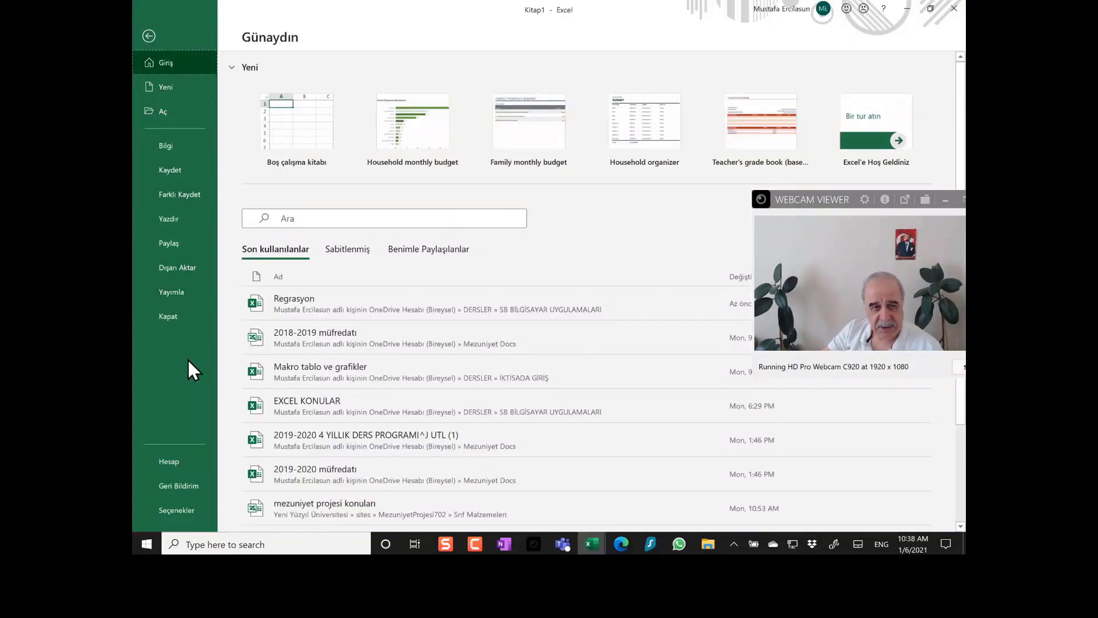
pyautogui.click(183, 513)
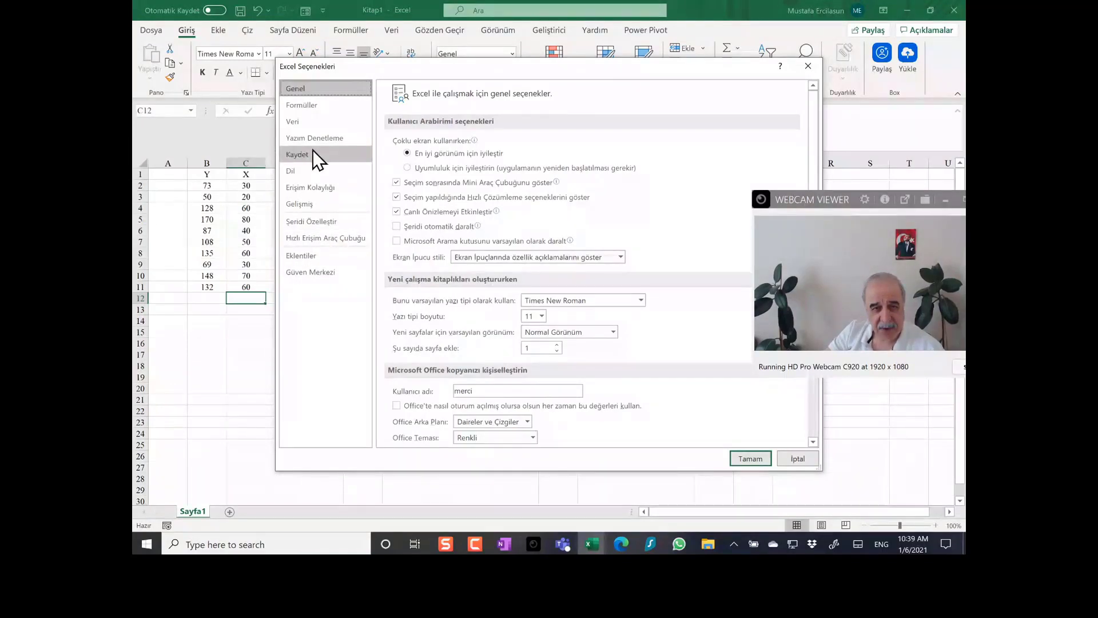
pyautogui.click(309, 259)
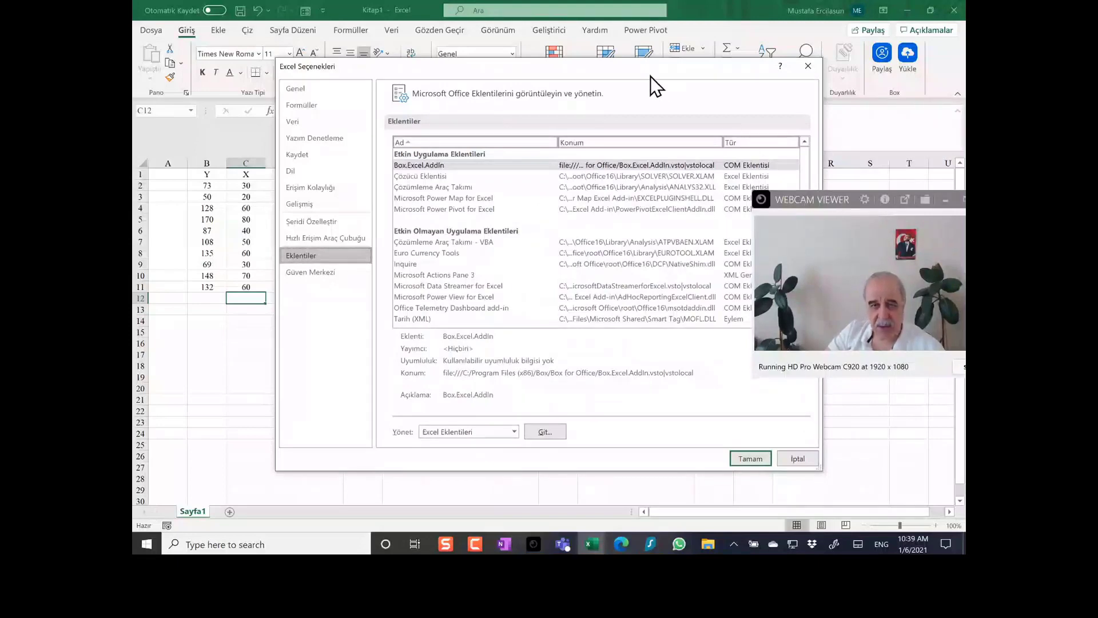
pyautogui.moveTo(613, 73); pyautogui.dragTo(540, 58)
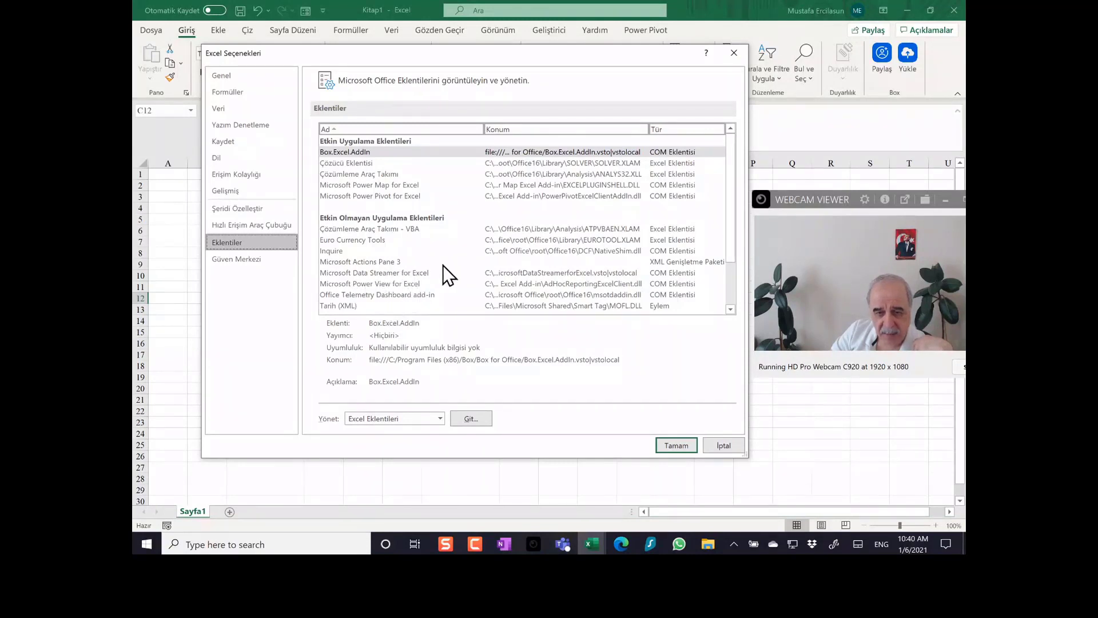
pyautogui.moveTo(732, 220); pyautogui.dragTo(740, 265)
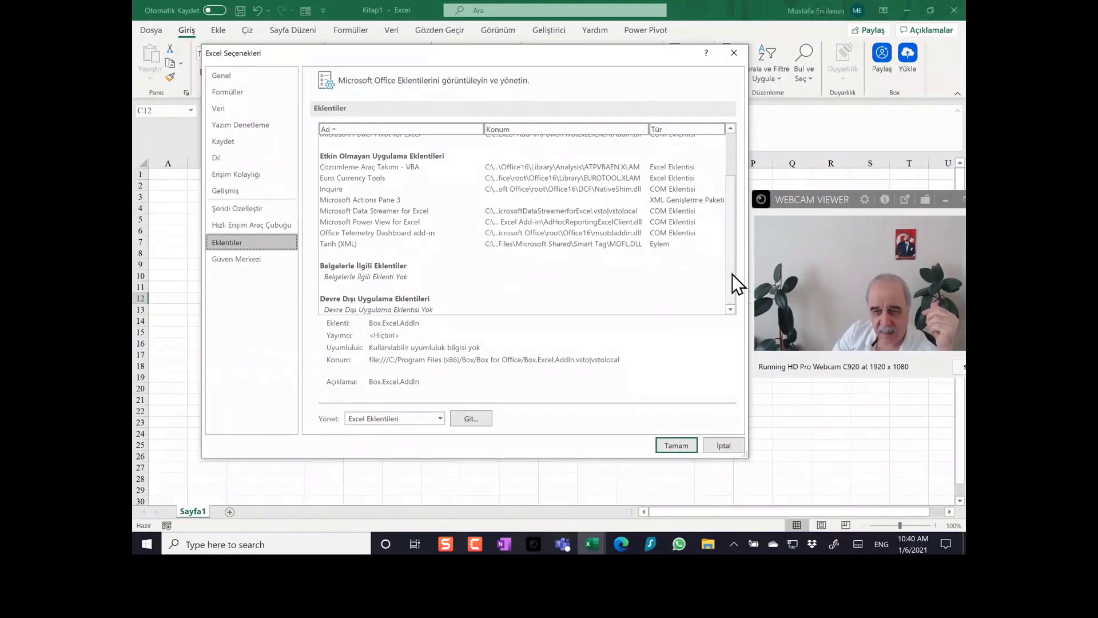
pyautogui.moveTo(732, 274); pyautogui.dragTo(732, 210)
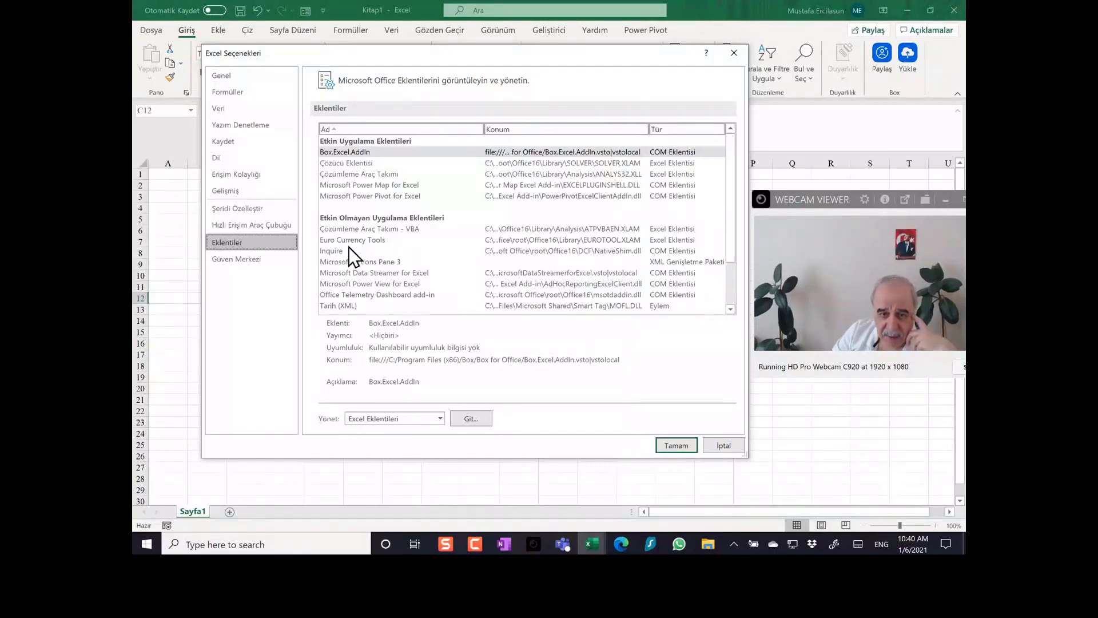
# Examine the details of add-ins such as Inquire, Çözümleme Araç Takımı, Çözücü Eklentisi and Power Pivot, and close the options without changes
pyautogui.click(333, 253)
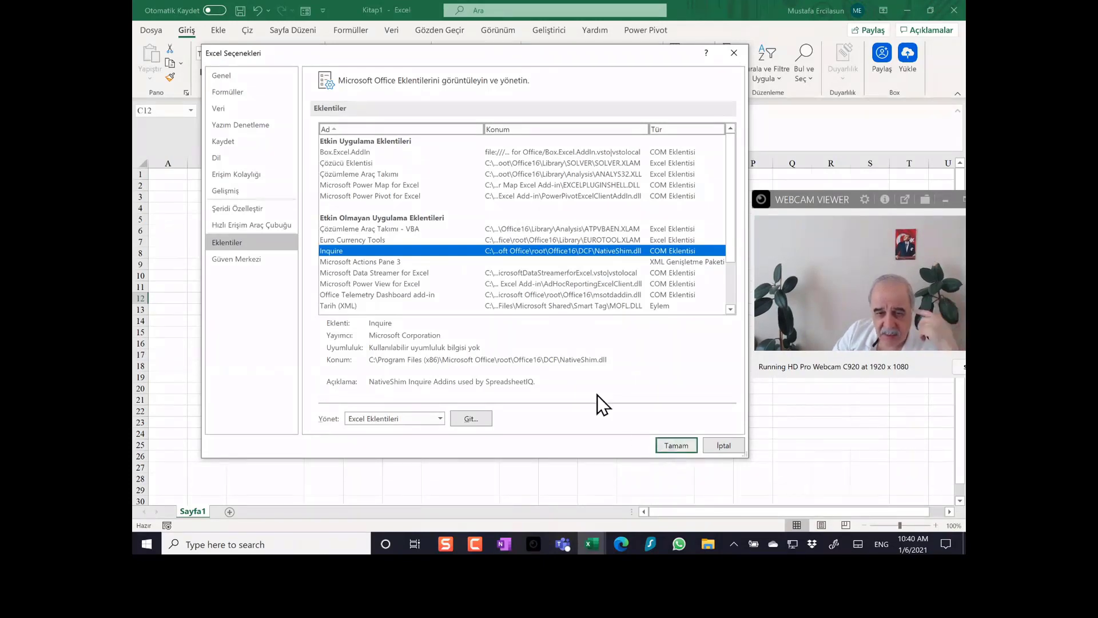
pyautogui.click(357, 174)
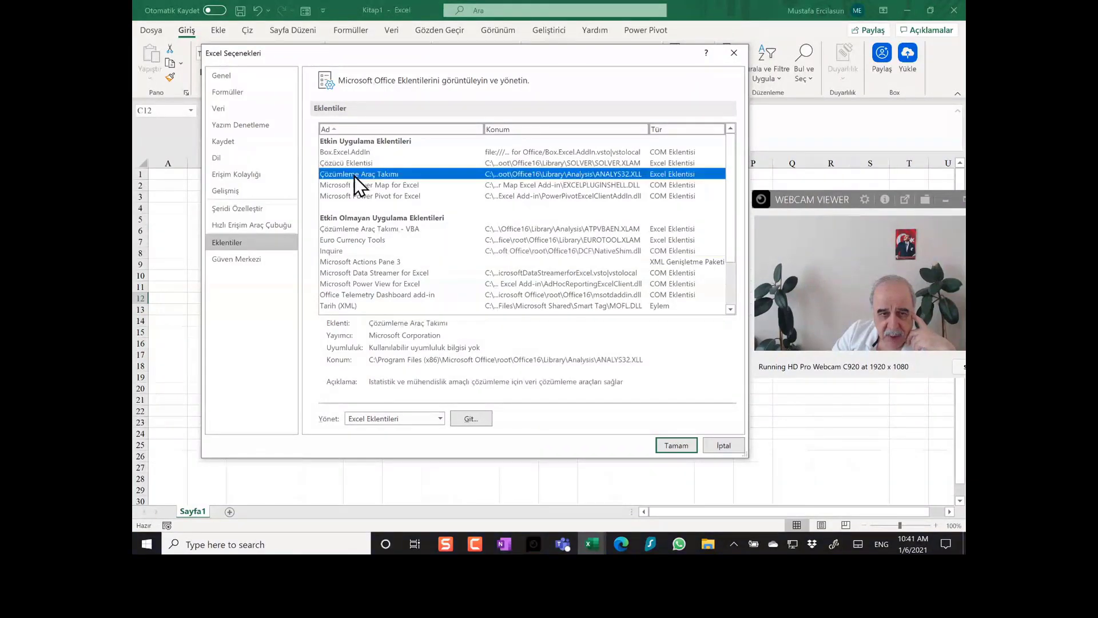
pyautogui.click(352, 228)
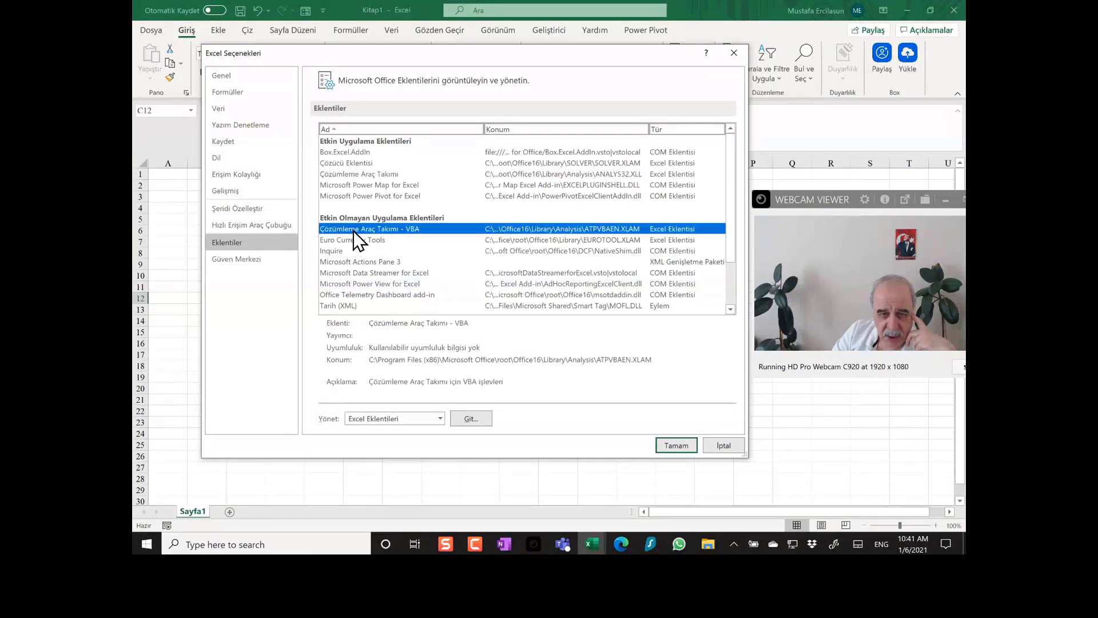
pyautogui.click(350, 173)
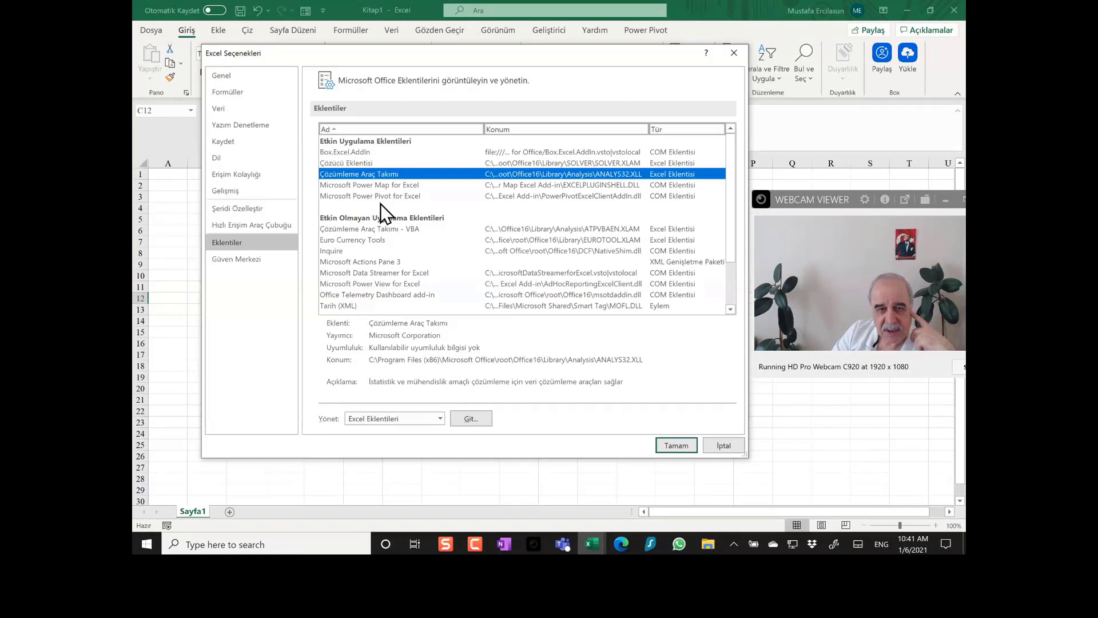
pyautogui.click(359, 164)
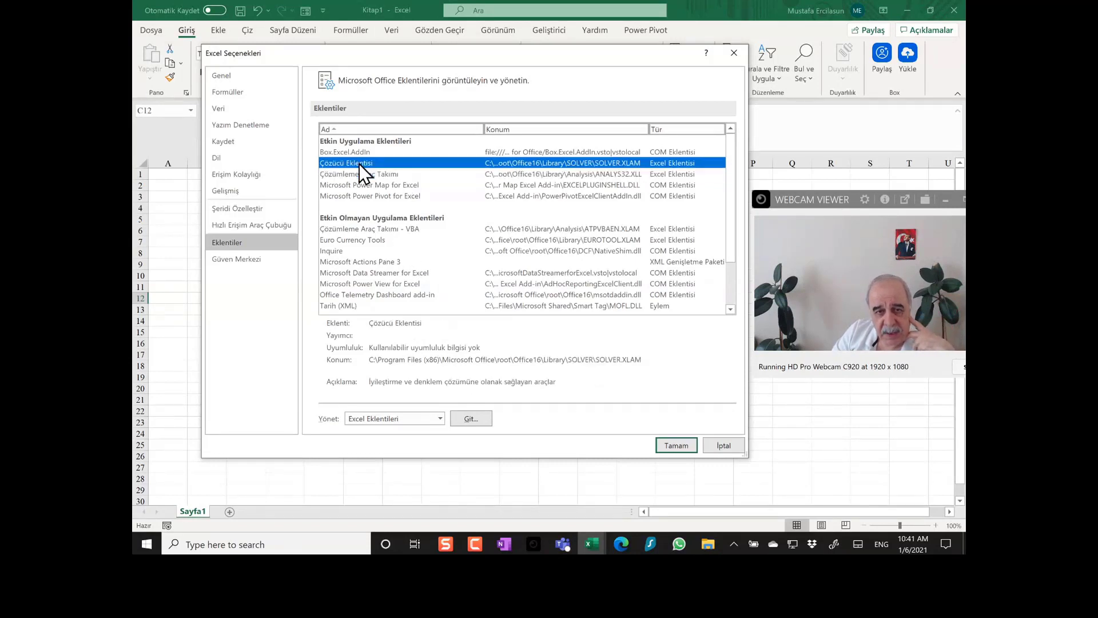
pyautogui.click(351, 155)
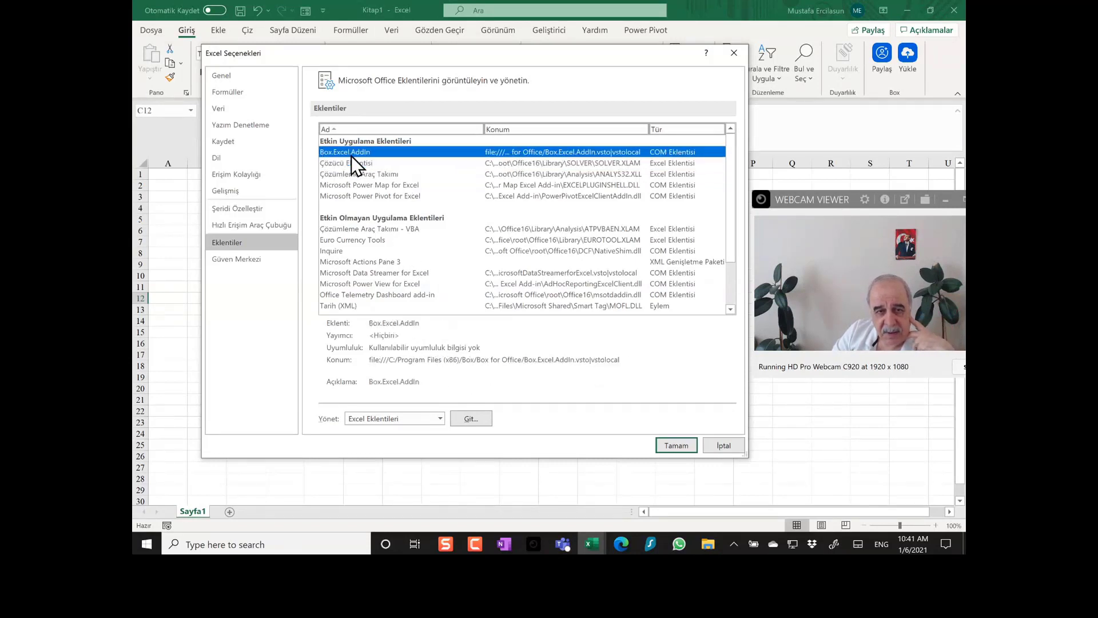
pyautogui.click(359, 186)
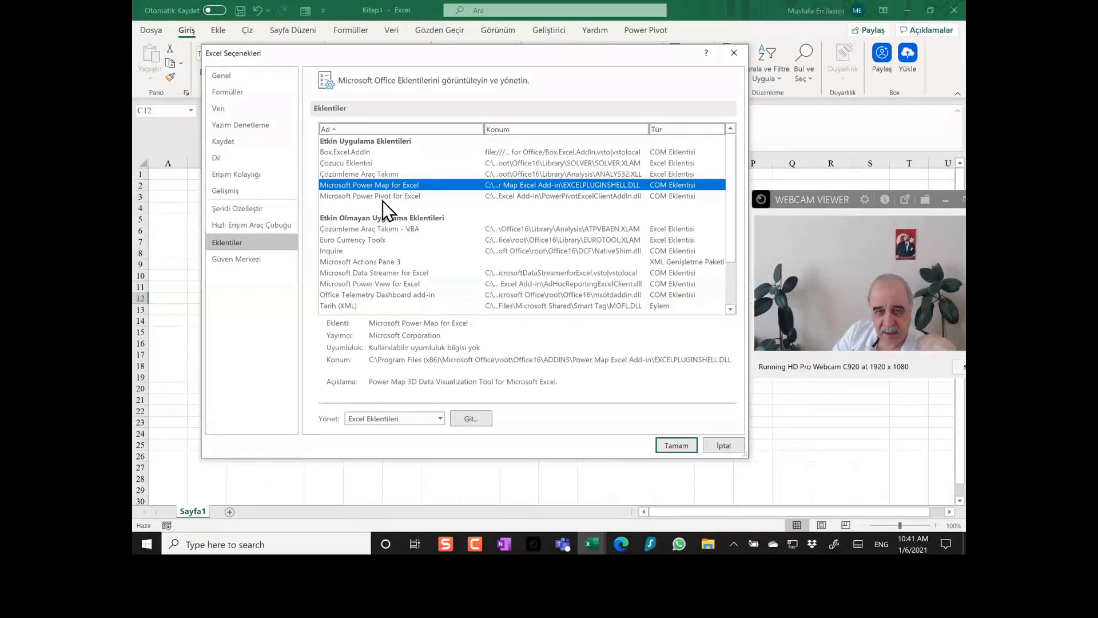
pyautogui.click(383, 198)
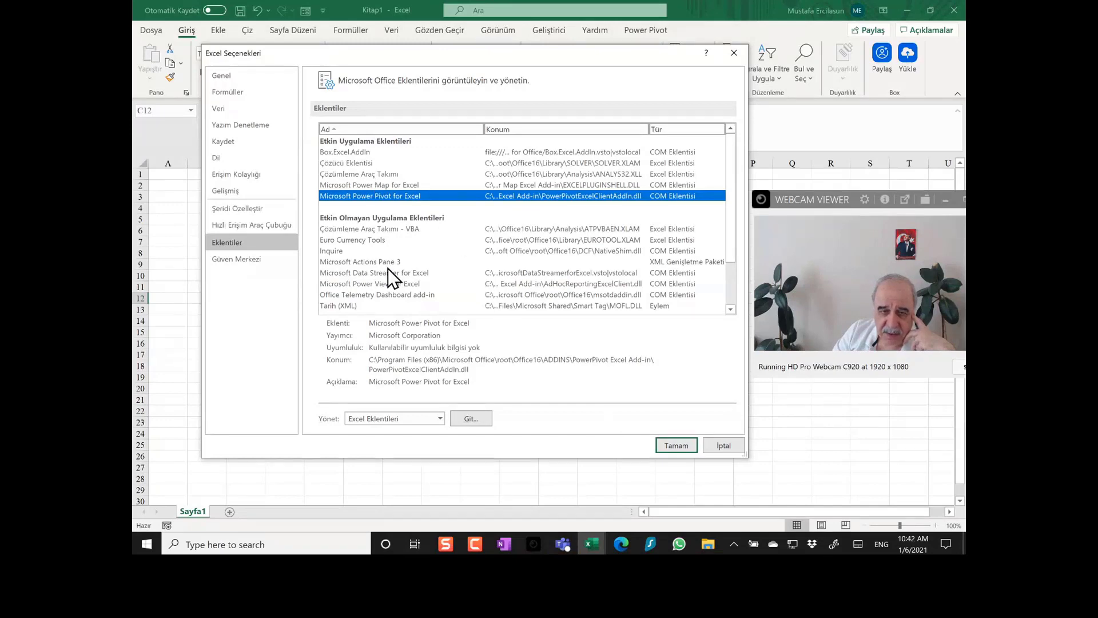
pyautogui.click(365, 261)
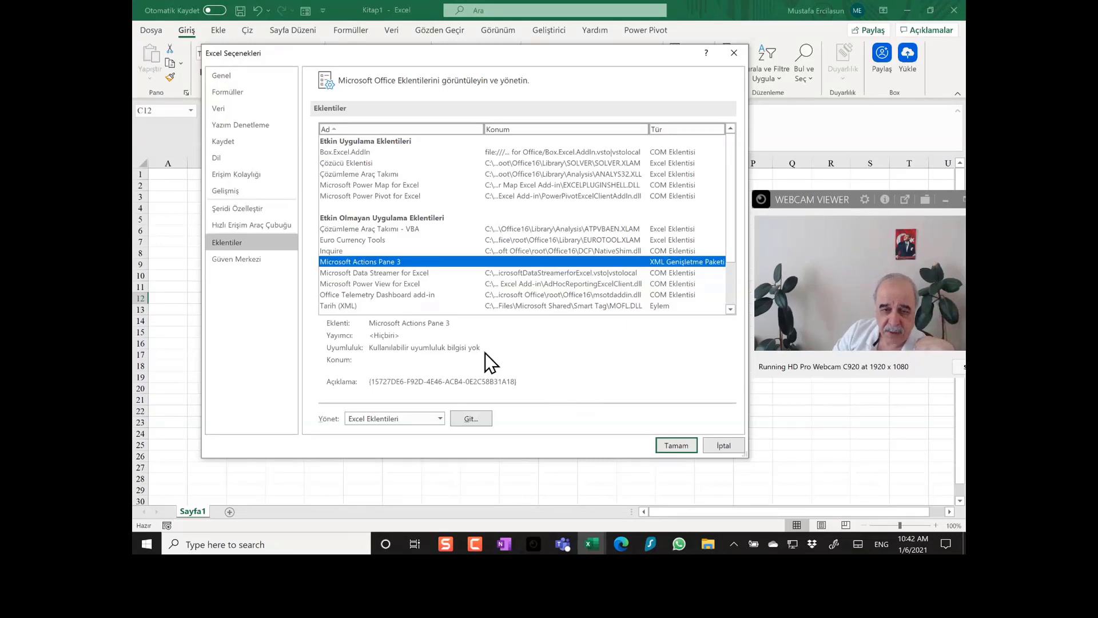
pyautogui.click(721, 446)
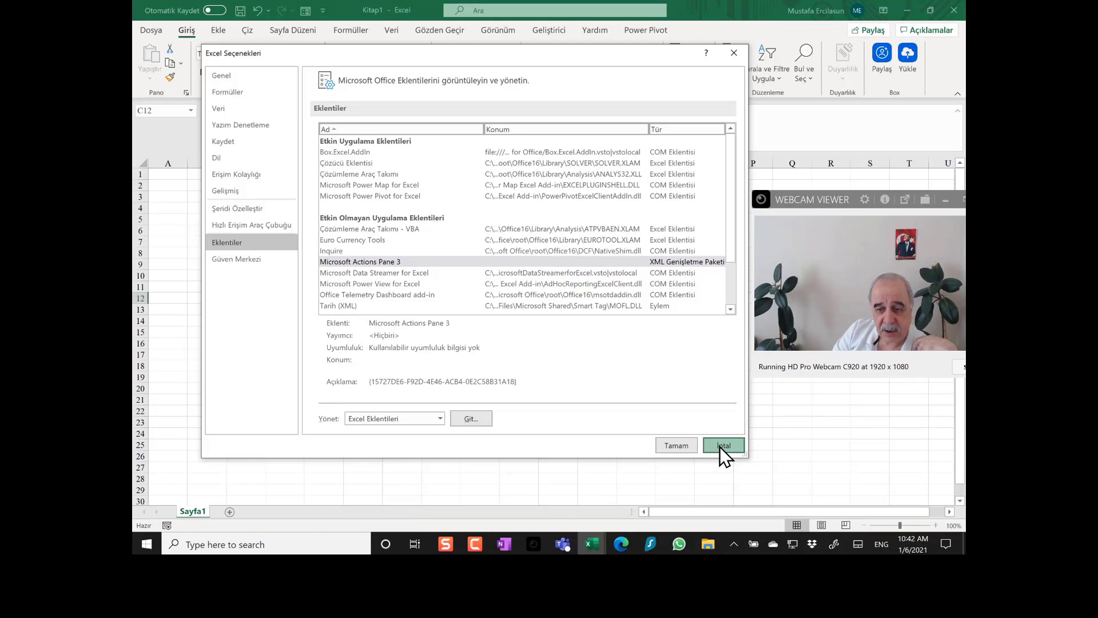
pyautogui.click(721, 445)
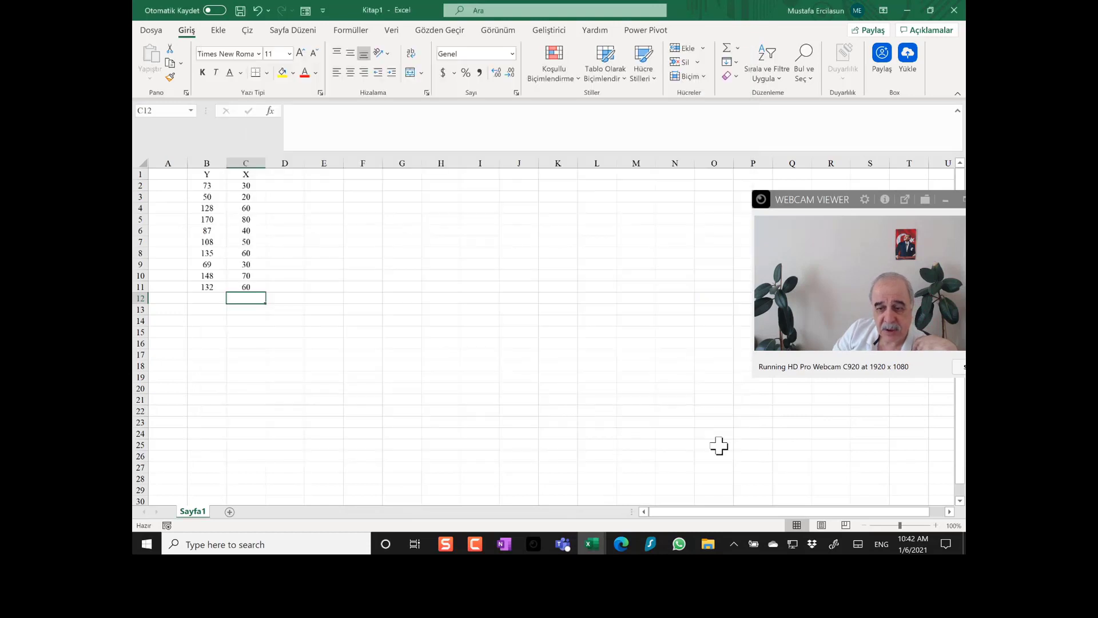
# Bring up the data analysis commands and locate the Solver (Çözücü) tool
pyautogui.click(331, 300)
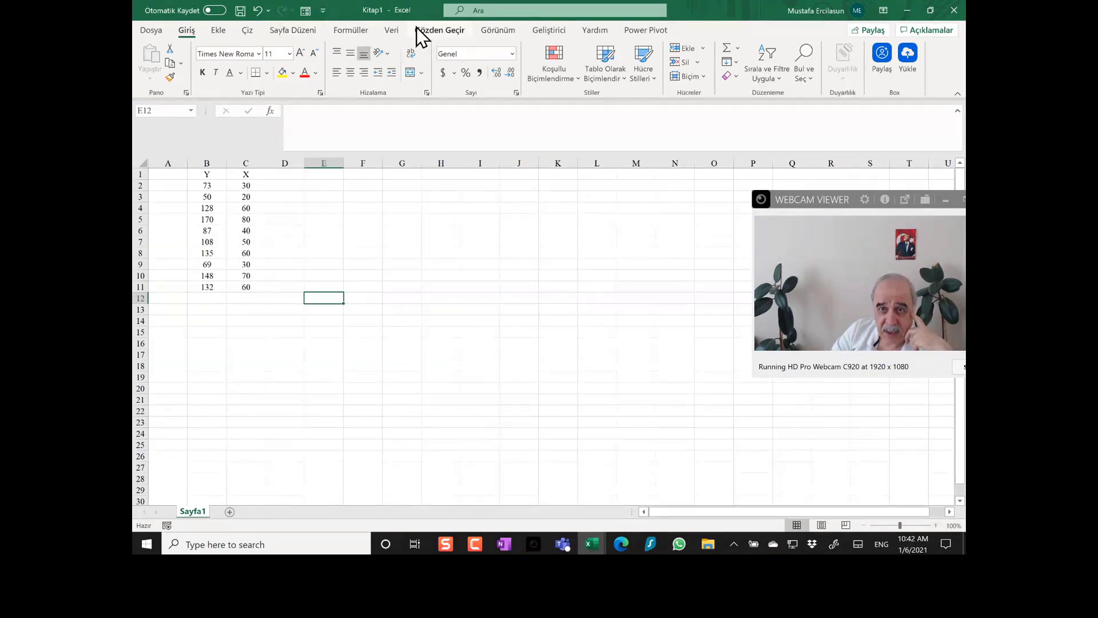
pyautogui.click(393, 32)
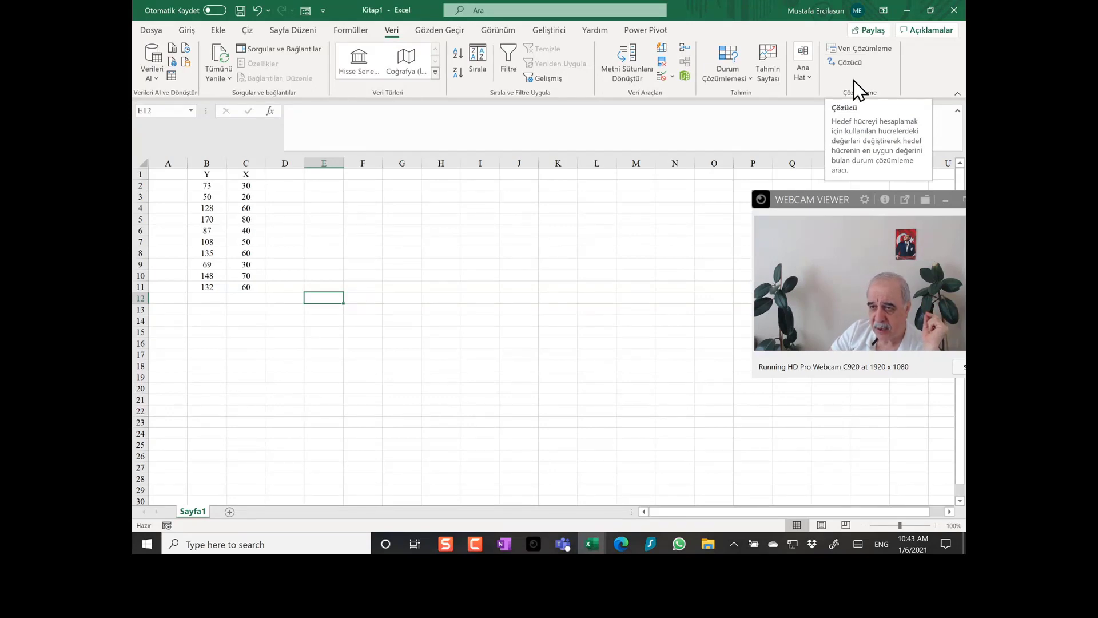
pyautogui.click(855, 66)
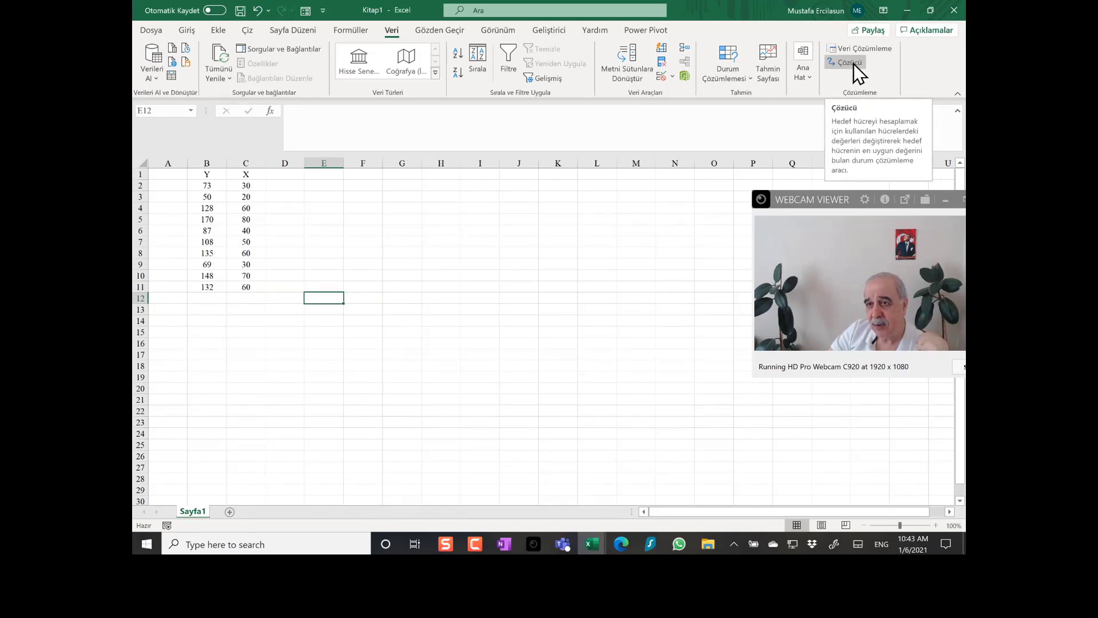
# Open the data analysis (Veri Çözümleme) tools and look through the list from Anova to the t-Test and z-Test entries
pyautogui.click(855, 63)
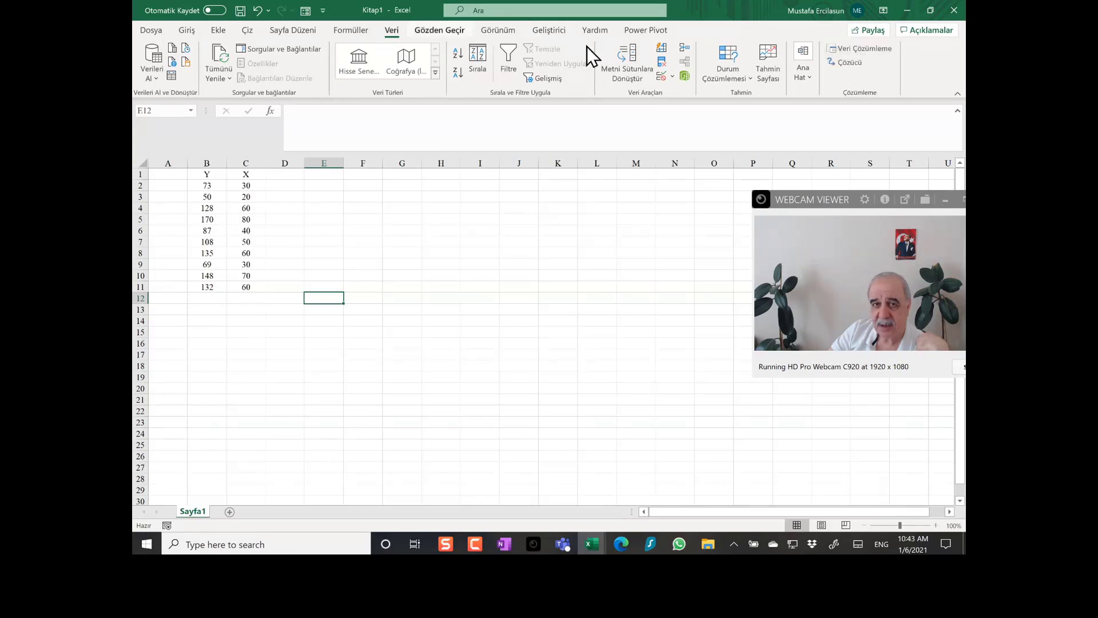
pyautogui.click(847, 49)
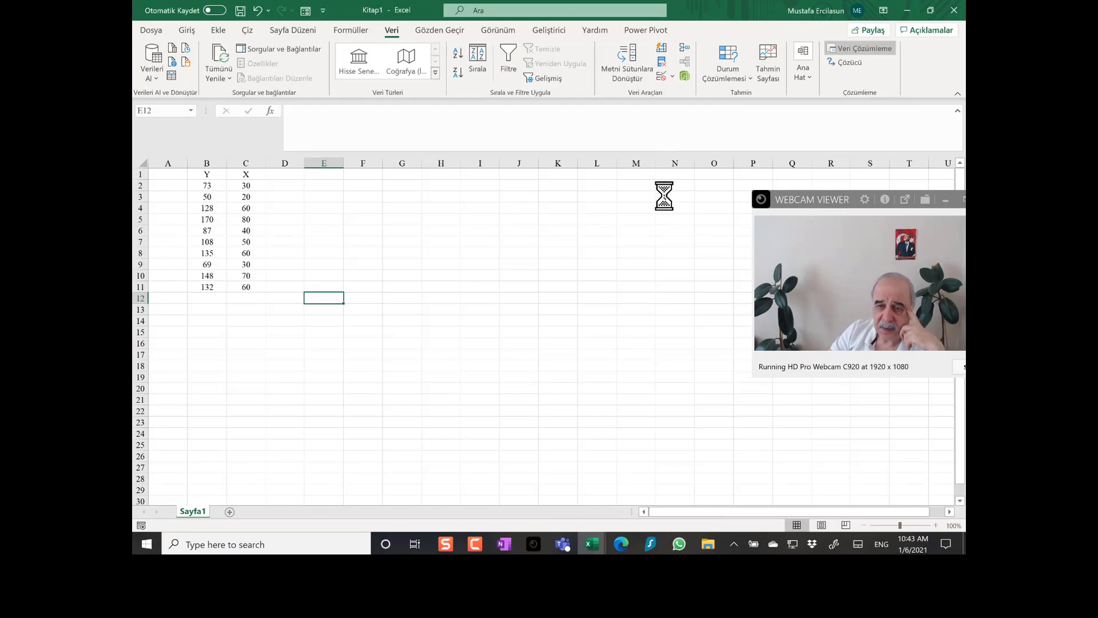
pyautogui.moveTo(750, 279); pyautogui.dragTo(609, 183)
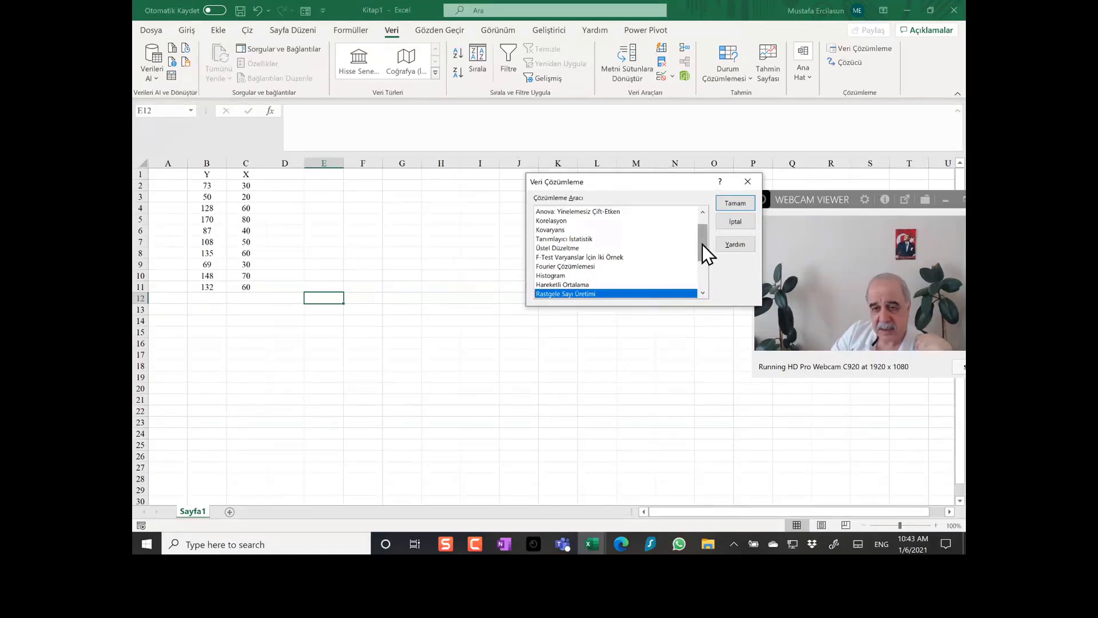
pyautogui.moveTo(702, 243); pyautogui.dragTo(699, 230)
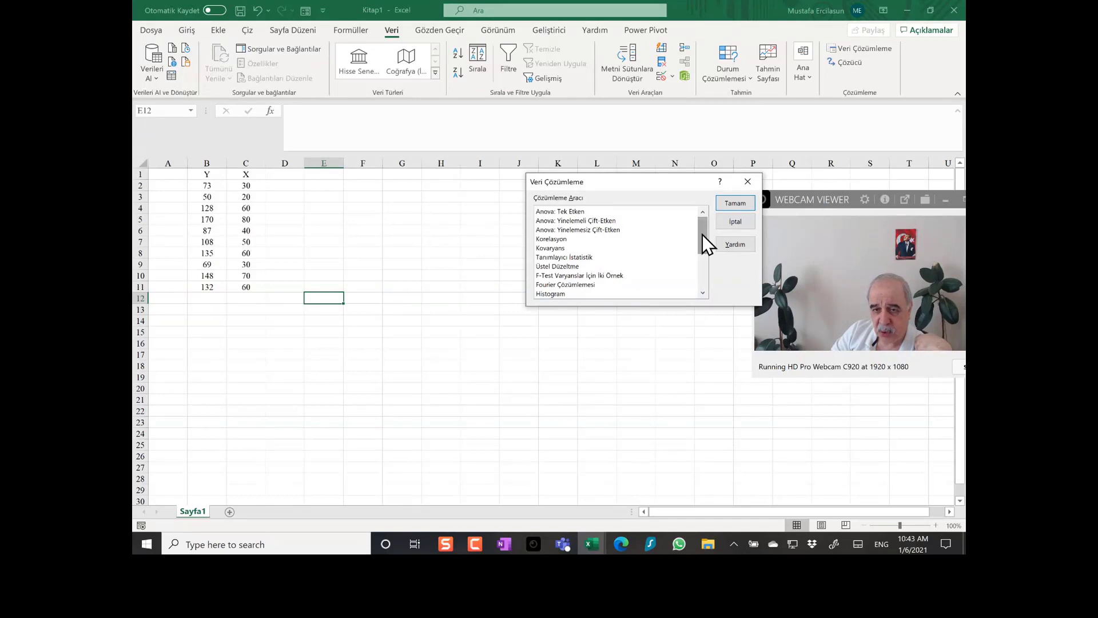
pyautogui.press('r')
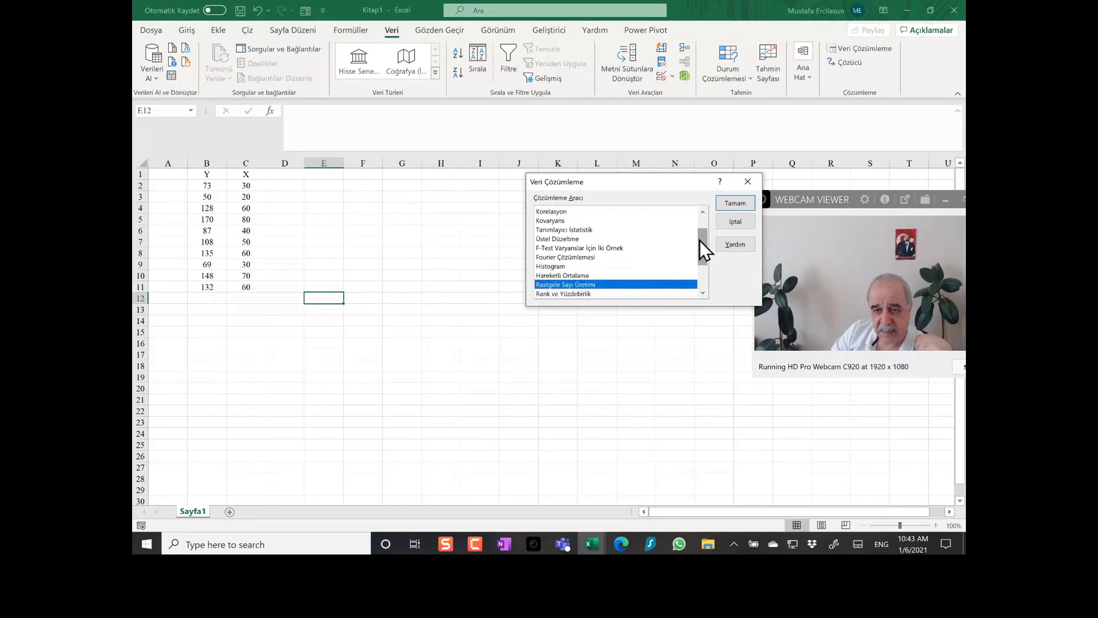
pyautogui.click(552, 268)
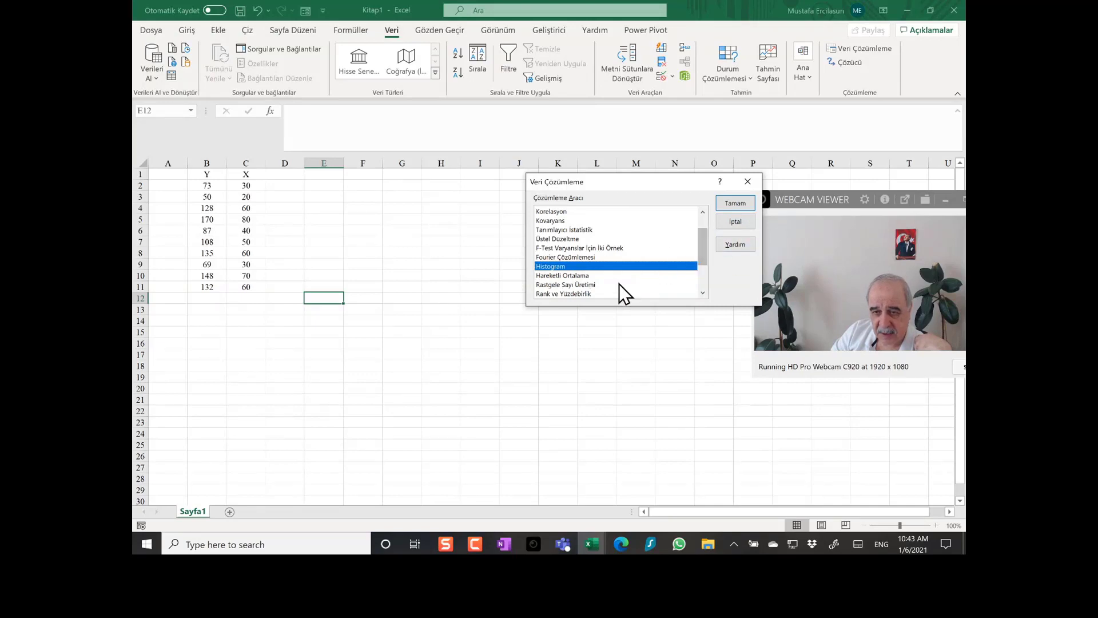
pyautogui.click(587, 285)
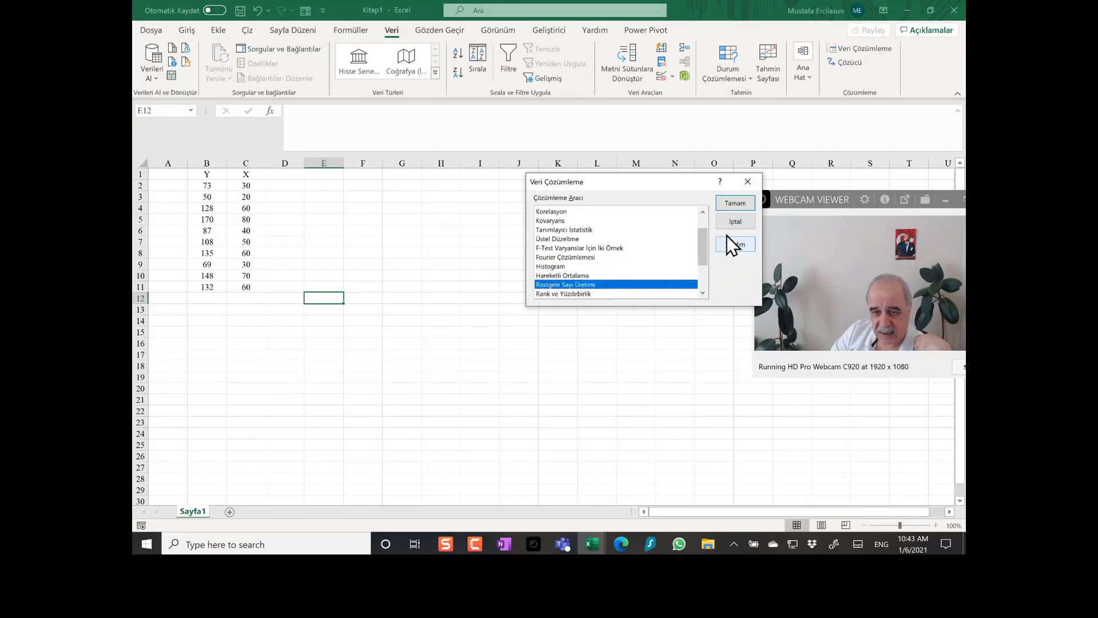
pyautogui.moveTo(702, 246); pyautogui.dragTo(703, 250)
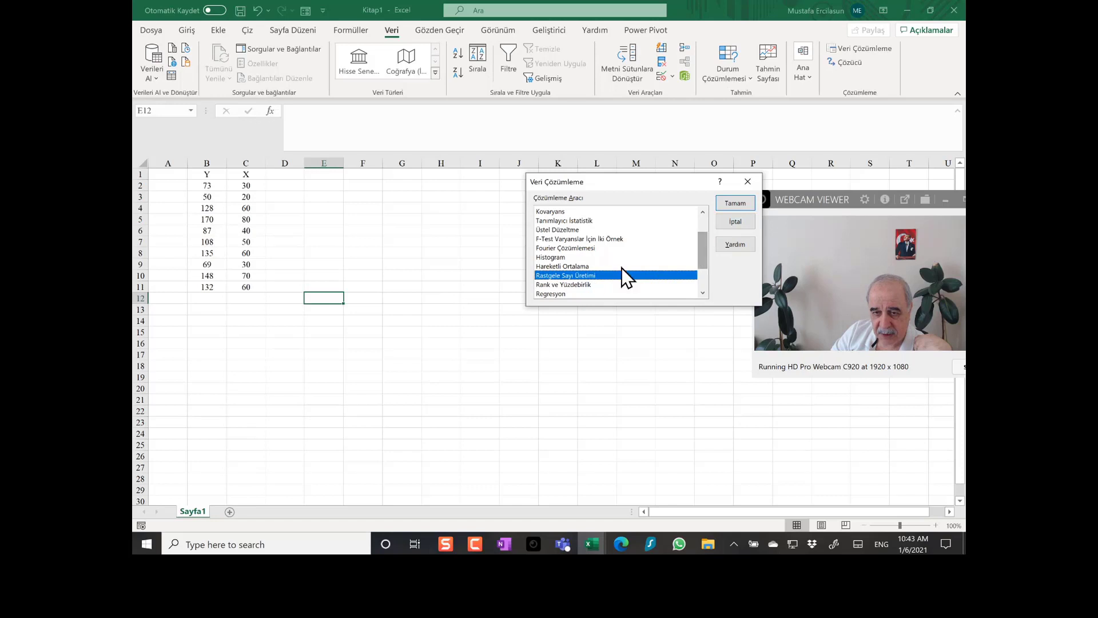
pyautogui.click(579, 283)
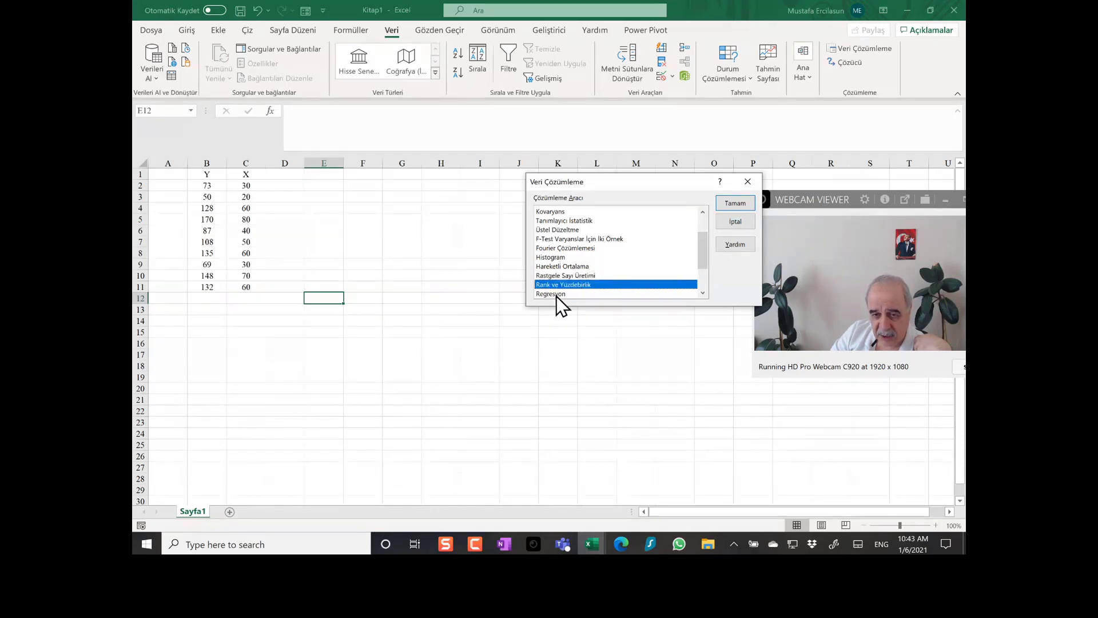
pyautogui.click(558, 258)
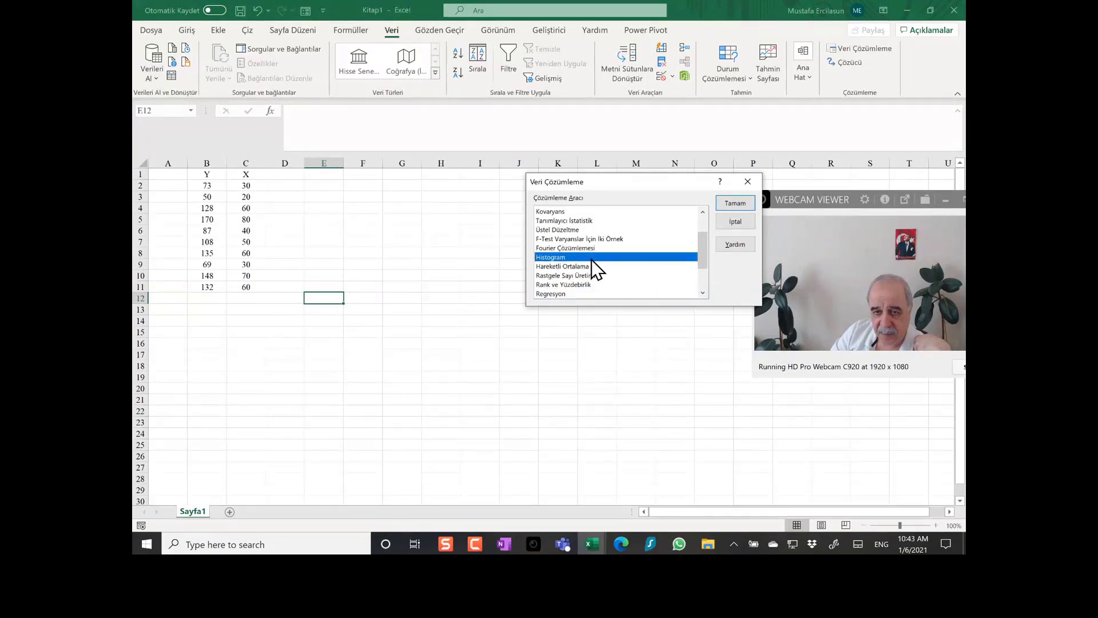
pyautogui.scroll(-2, 606, 266)
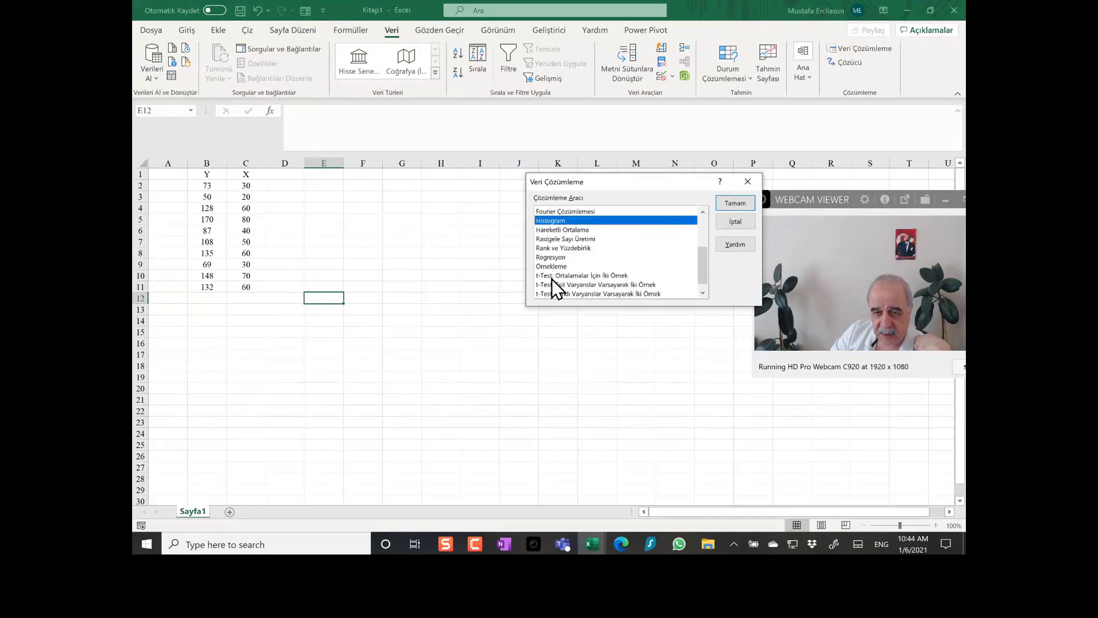
pyautogui.scroll(-1, 569, 293)
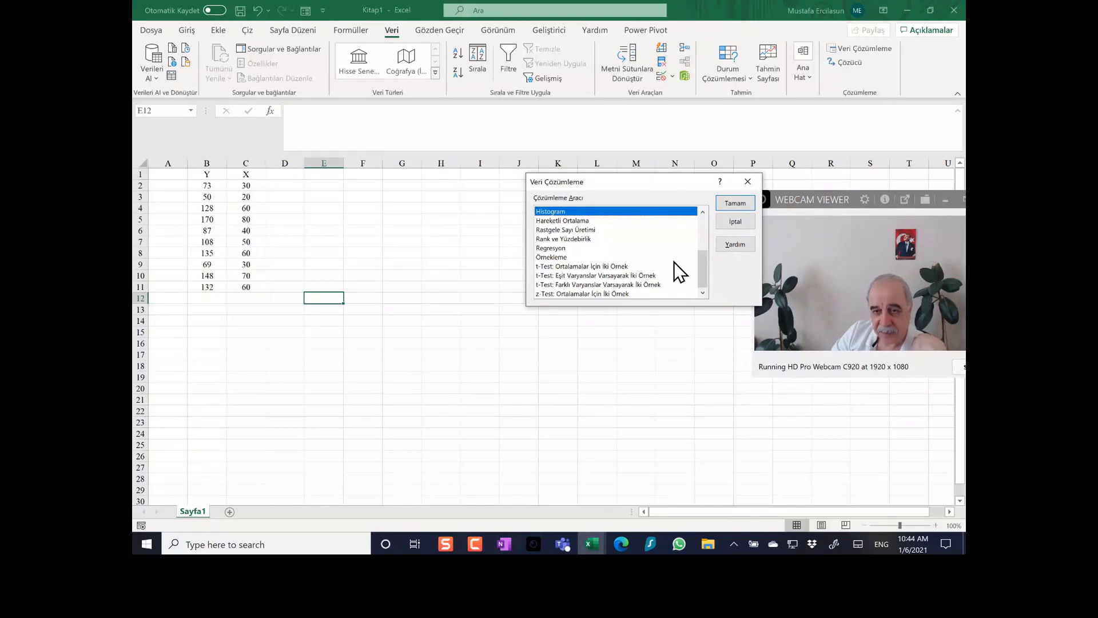
pyautogui.scroll(3, 680, 273)
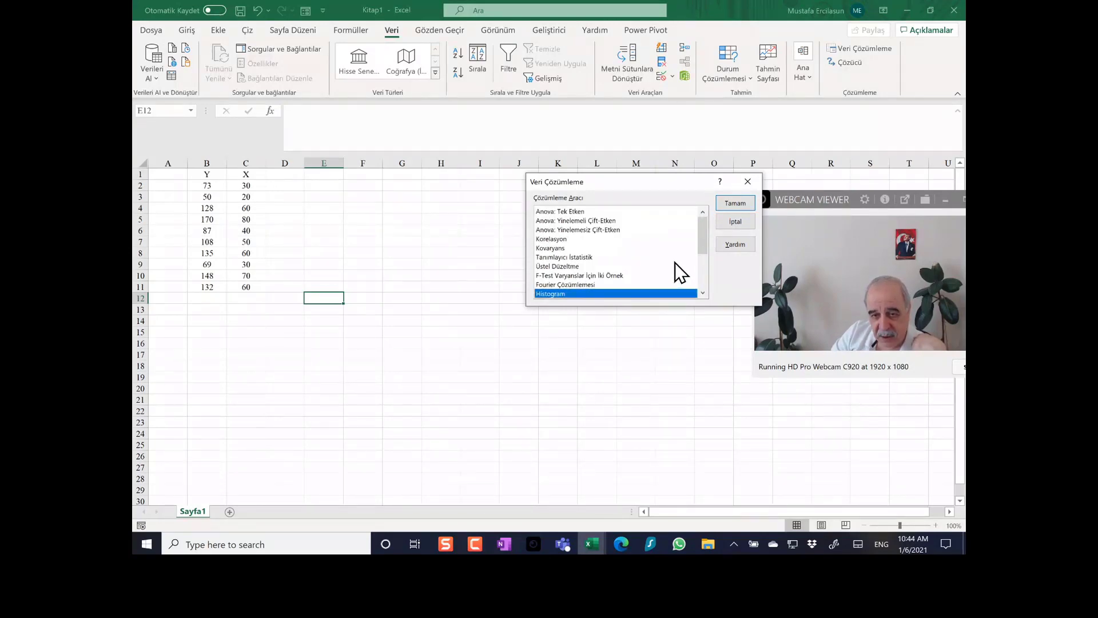
# Start the descriptive statistics (Tanımlayıcı İstatistik) analysis and move its dialog clear of the worksheet data
pyautogui.click(567, 267)
pyautogui.click(561, 241)
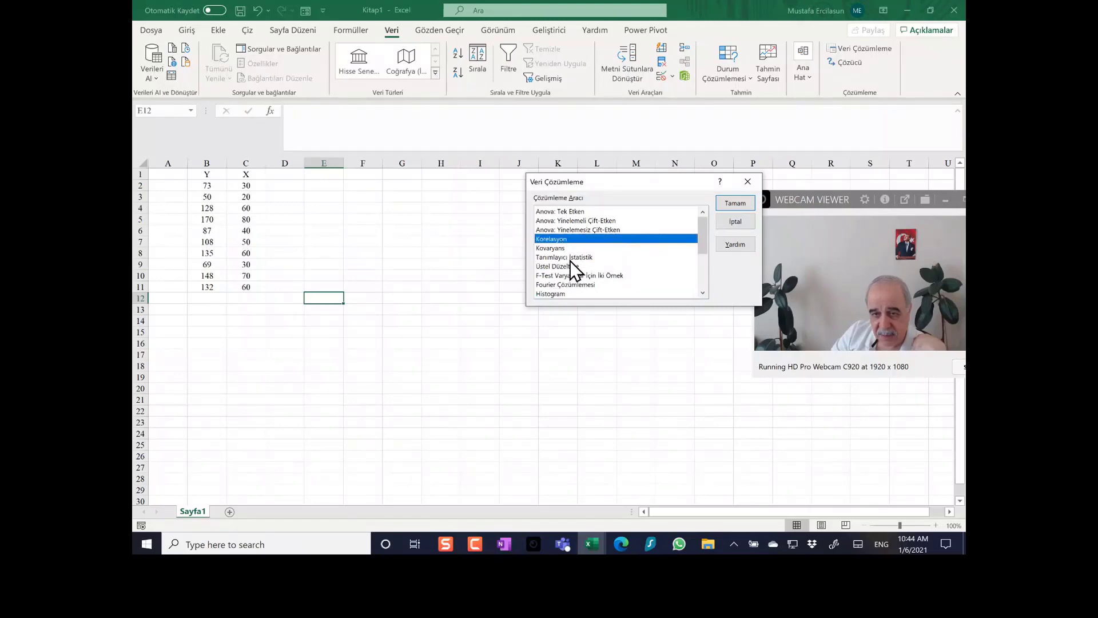
pyautogui.click(569, 259)
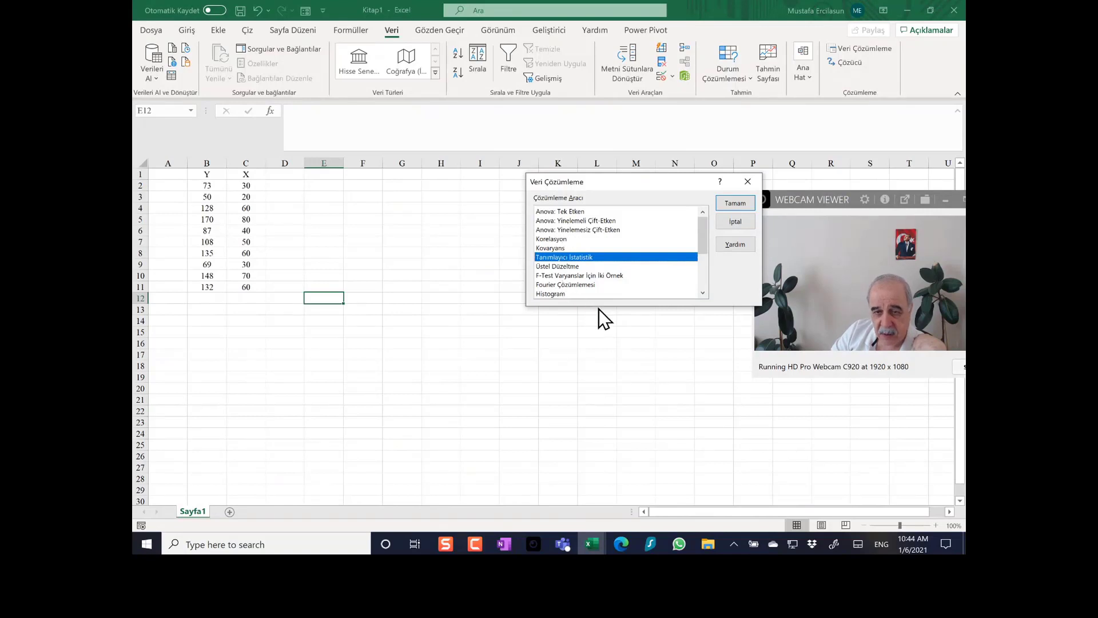
pyautogui.doubleClick(561, 260)
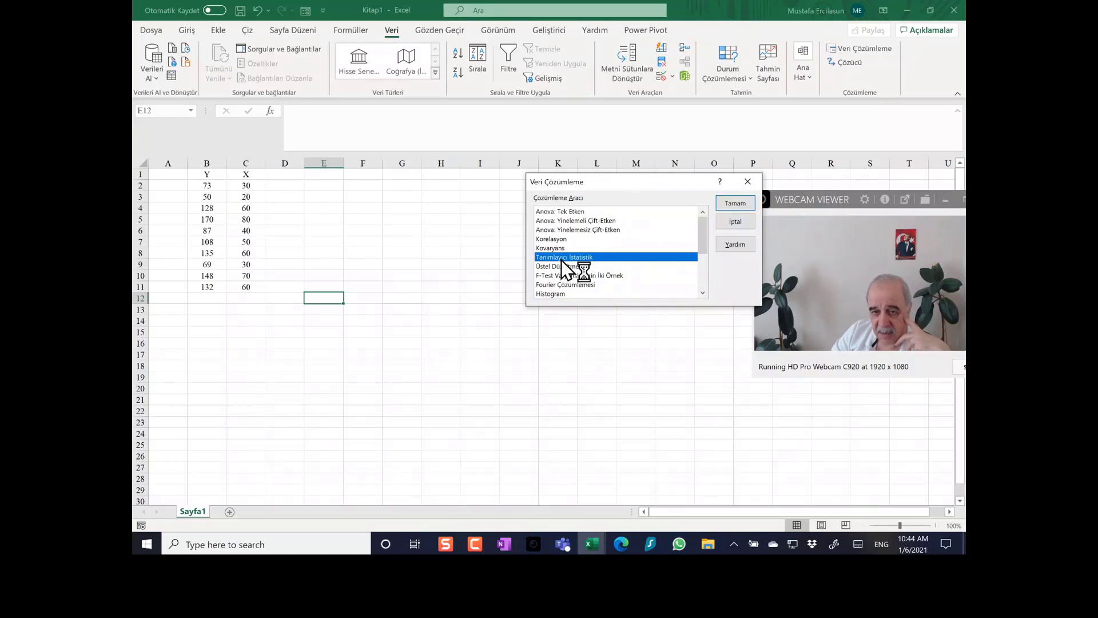
pyautogui.click(726, 204)
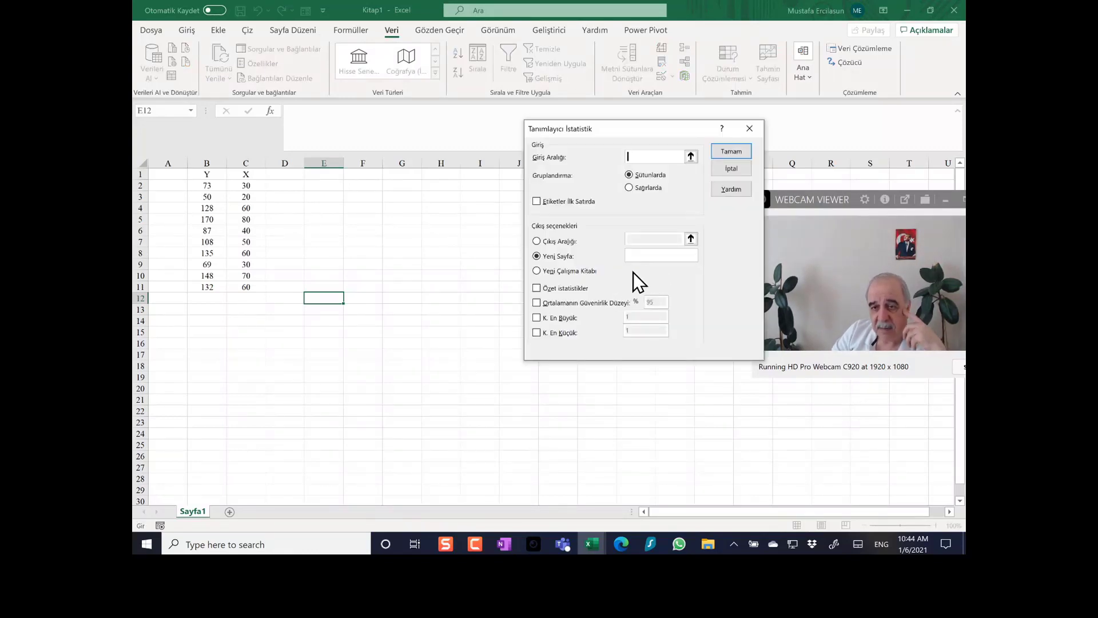
pyautogui.moveTo(626, 131); pyautogui.dragTo(602, 163)
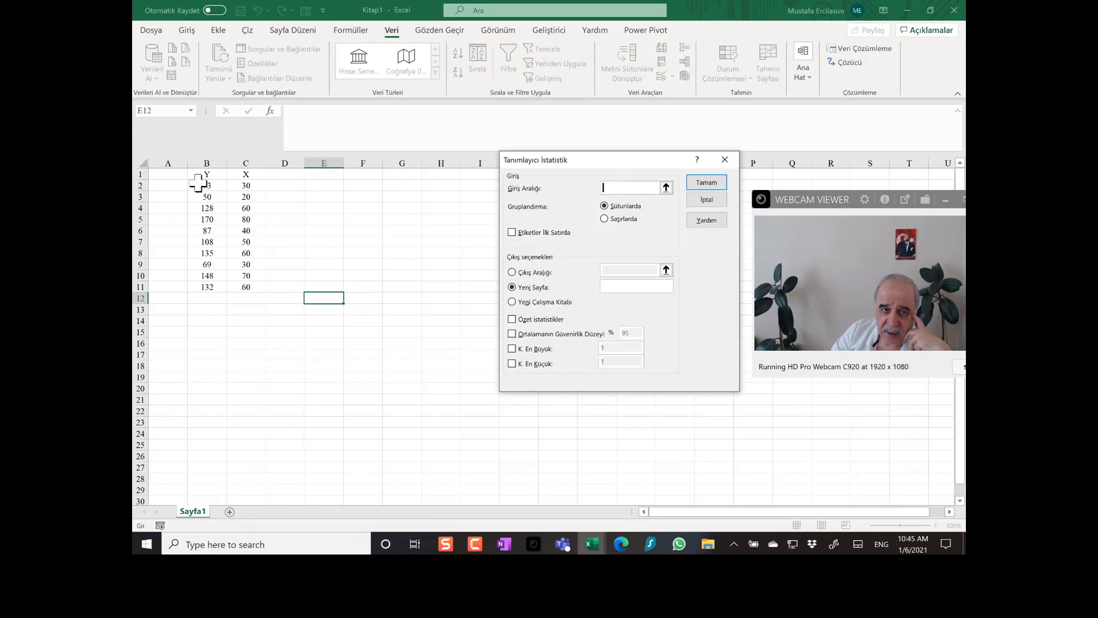
# Set the input range to $B$2:$B$11 and the output range to $E$3, and try to run the analysis
pyautogui.moveTo(201, 184); pyautogui.dragTo(200, 286)
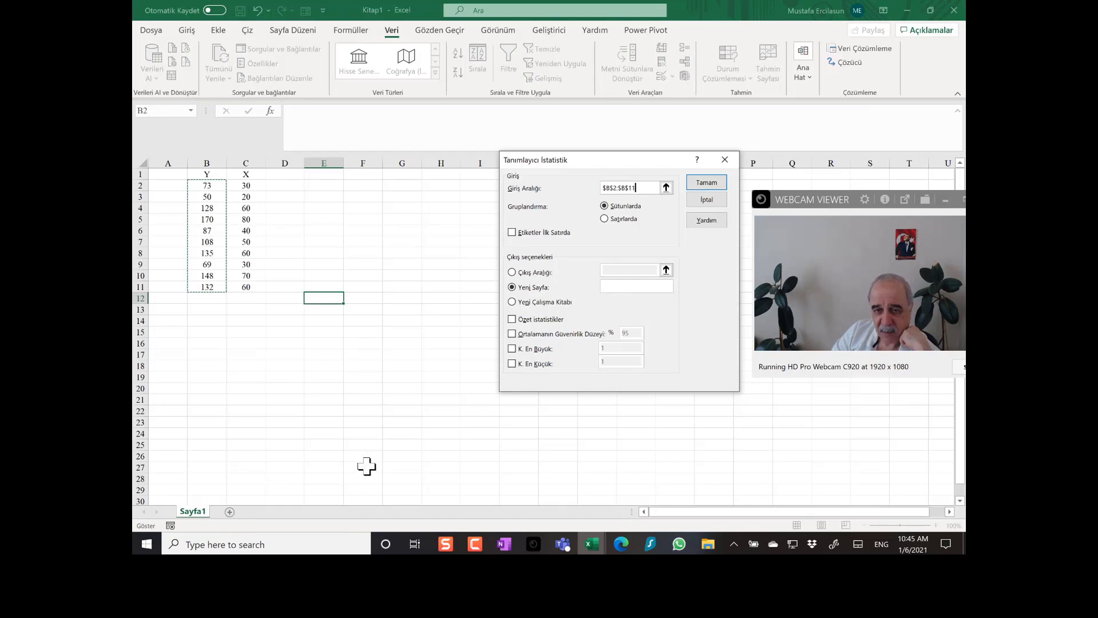
pyautogui.click(512, 272)
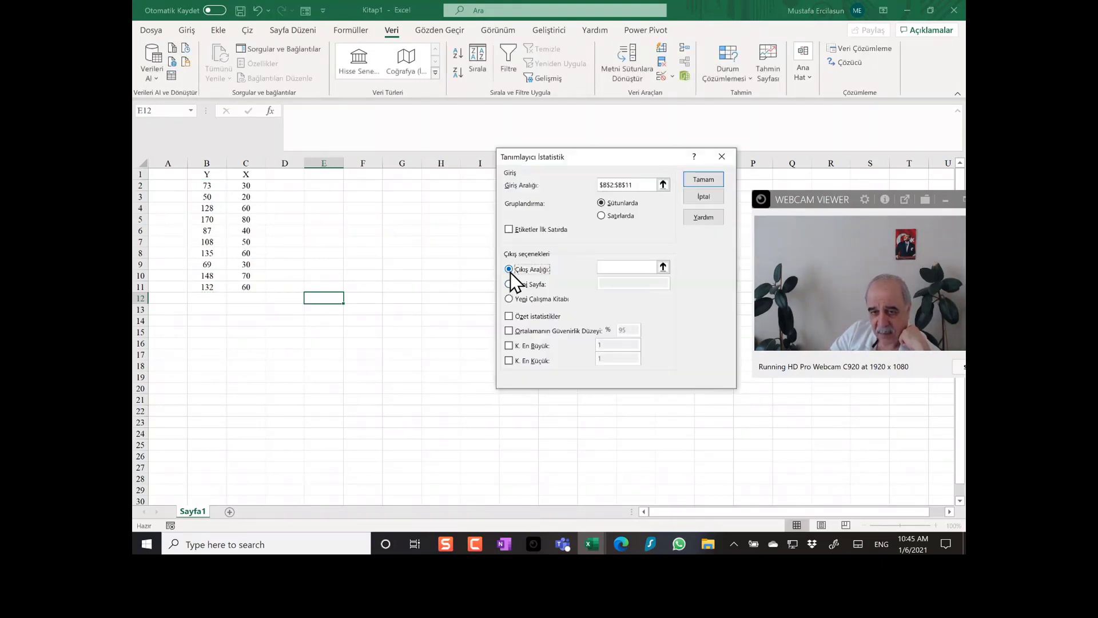
pyautogui.click(610, 264)
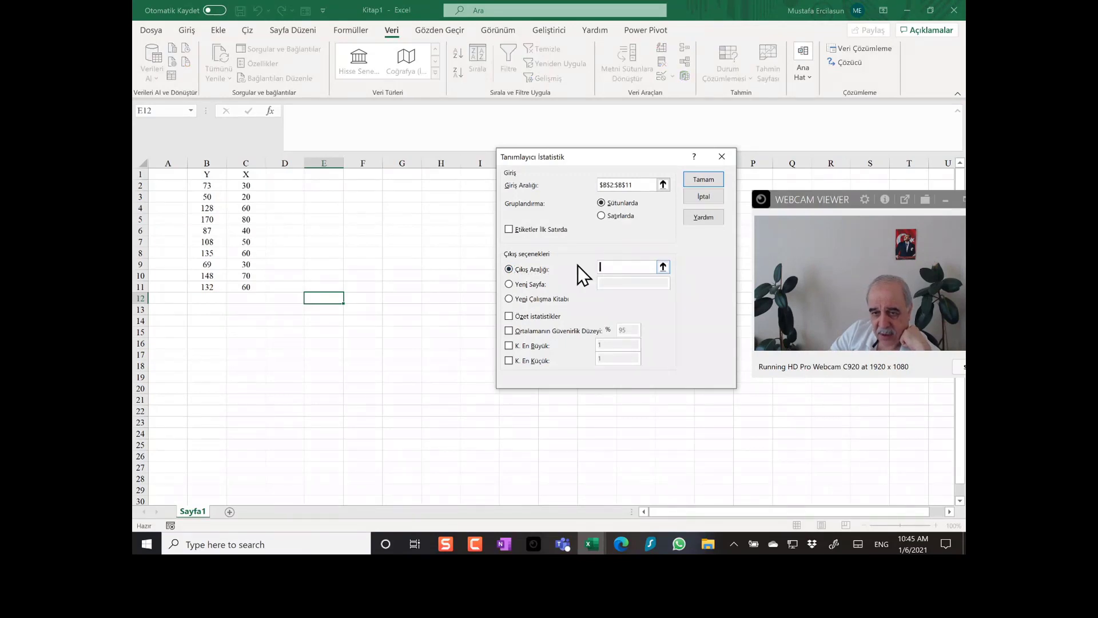
pyautogui.click(324, 196)
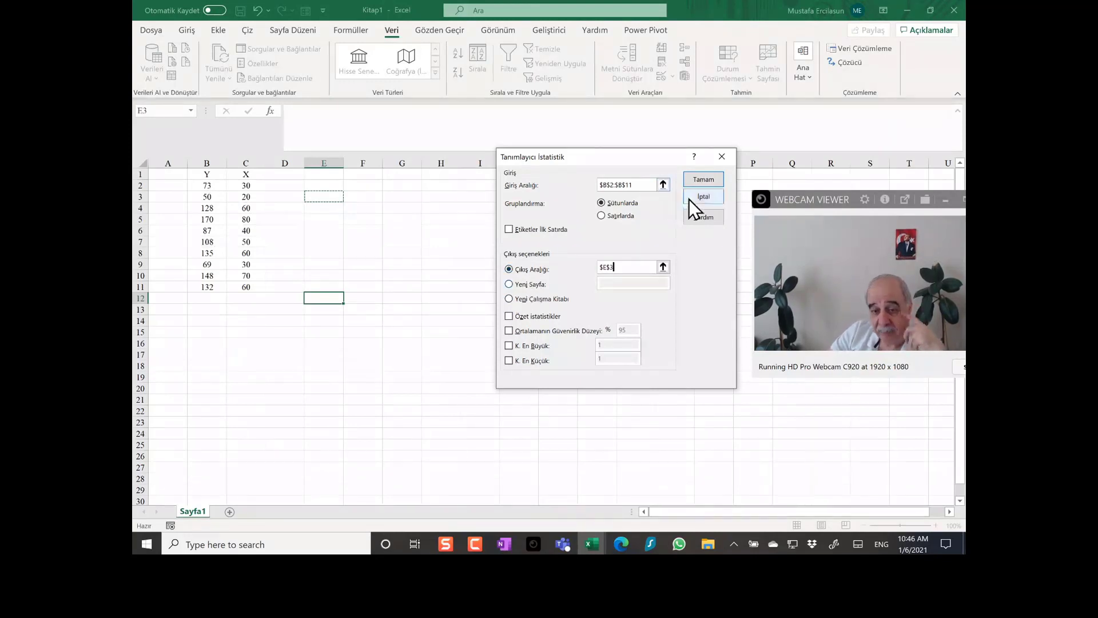
pyautogui.click(703, 182)
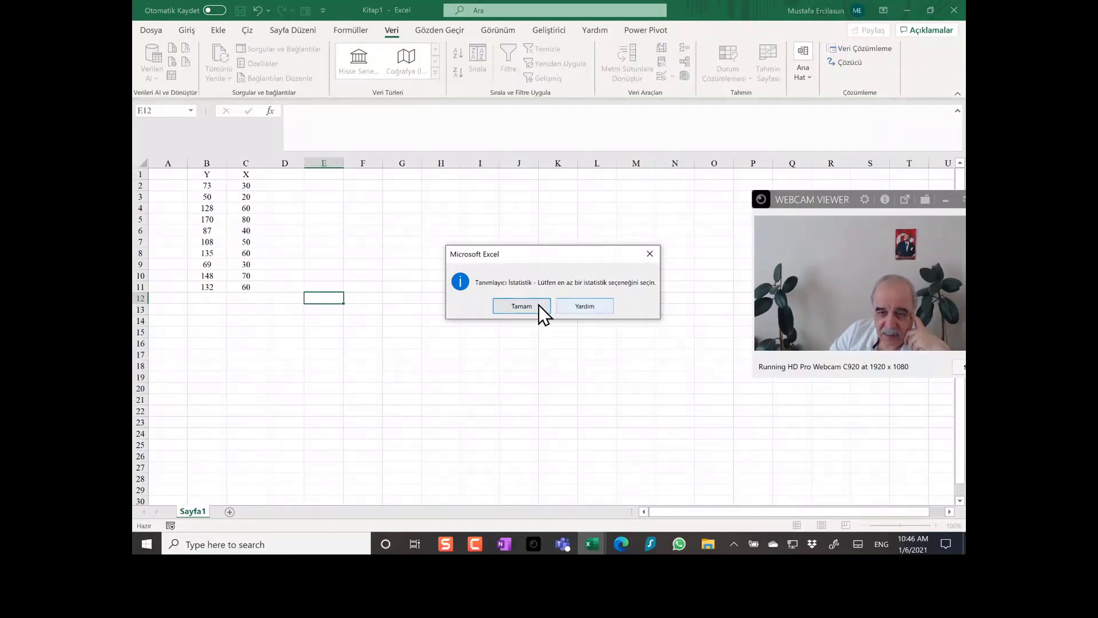
pyautogui.click(538, 306)
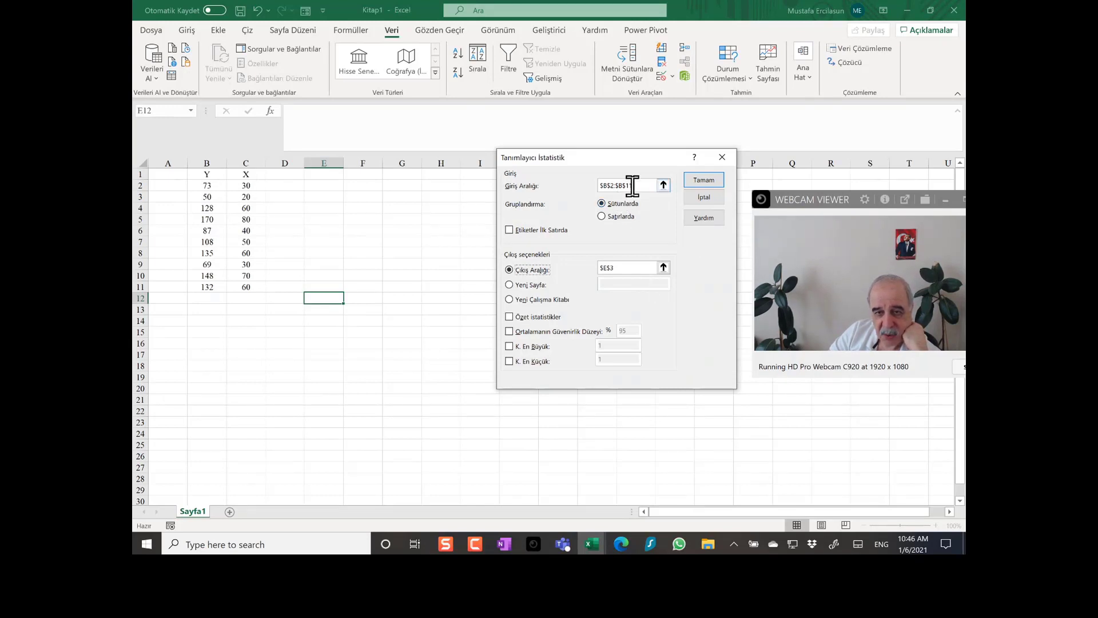
# Change the input range to $B$1:$B$11 with labels in the first row, and generate the summary statistics (Özet istatistikler)
pyautogui.moveTo(637, 186); pyautogui.dragTo(590, 186)
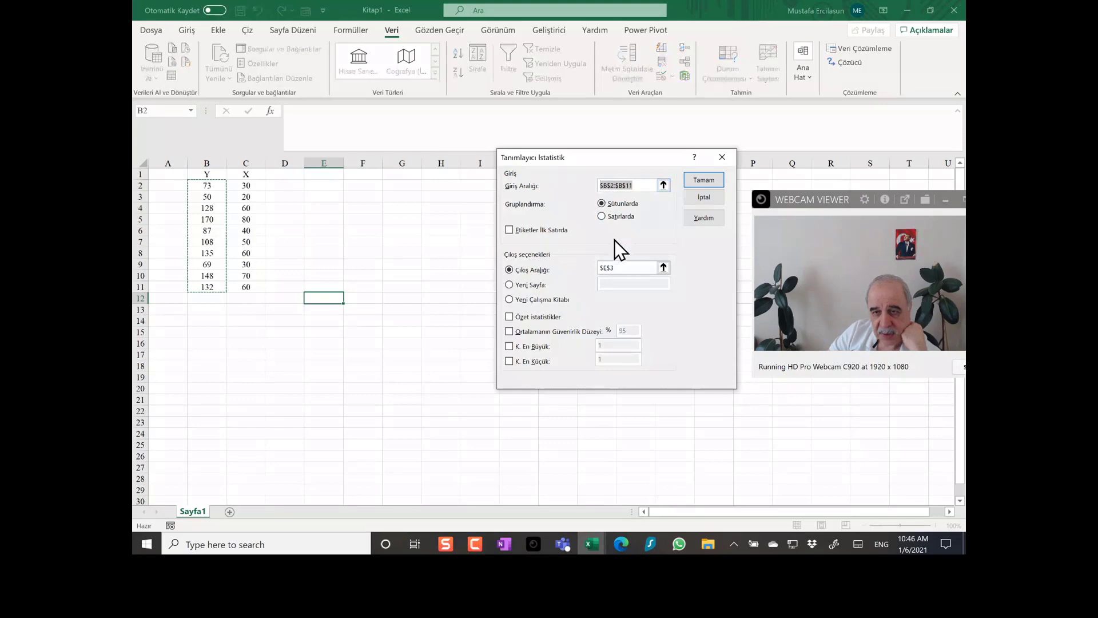
pyautogui.press('BackSpace')
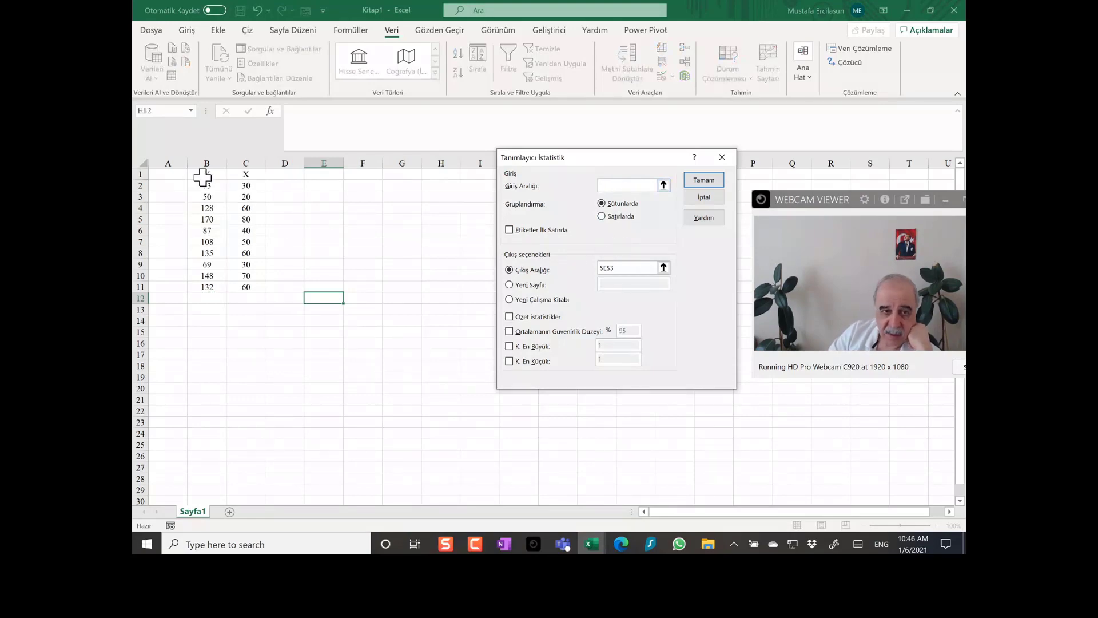
pyautogui.moveTo(203, 177); pyautogui.dragTo(212, 287)
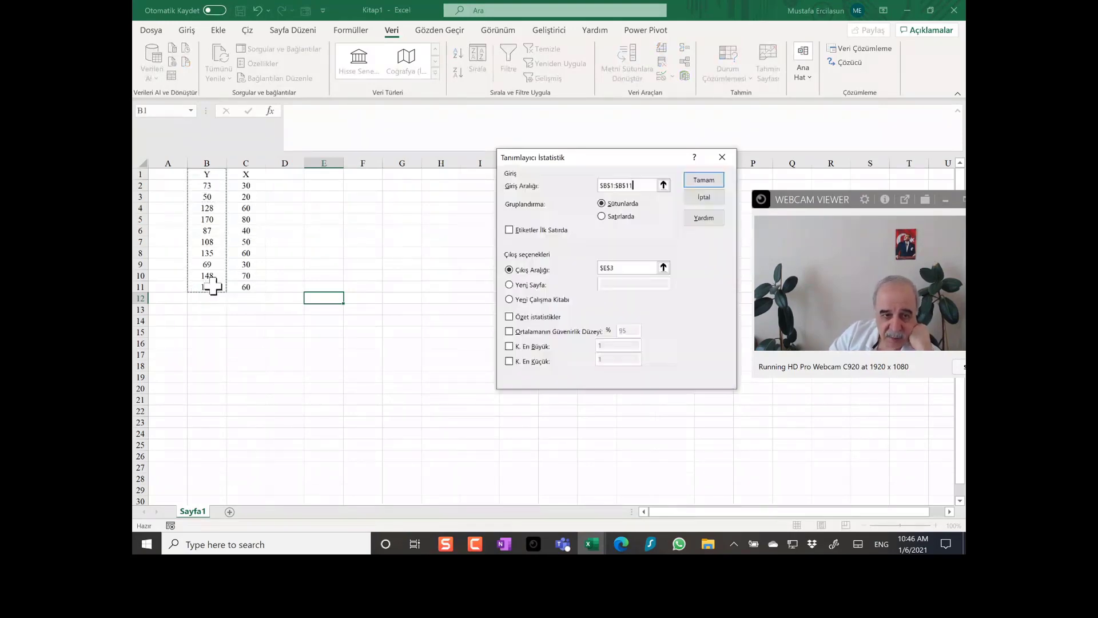
pyautogui.click(510, 229)
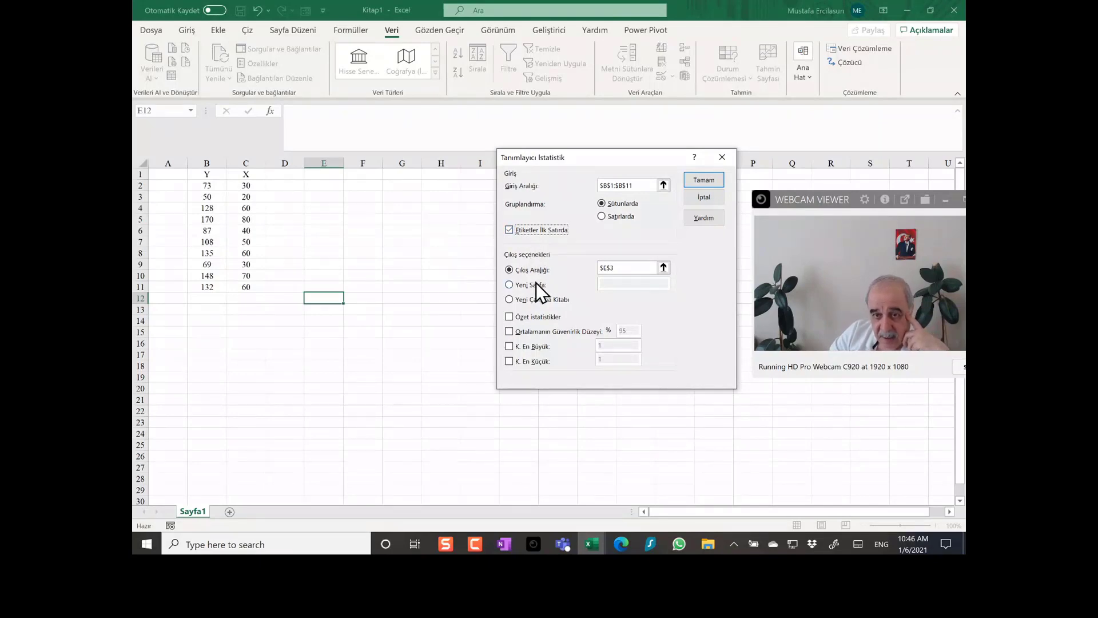
pyautogui.click(509, 317)
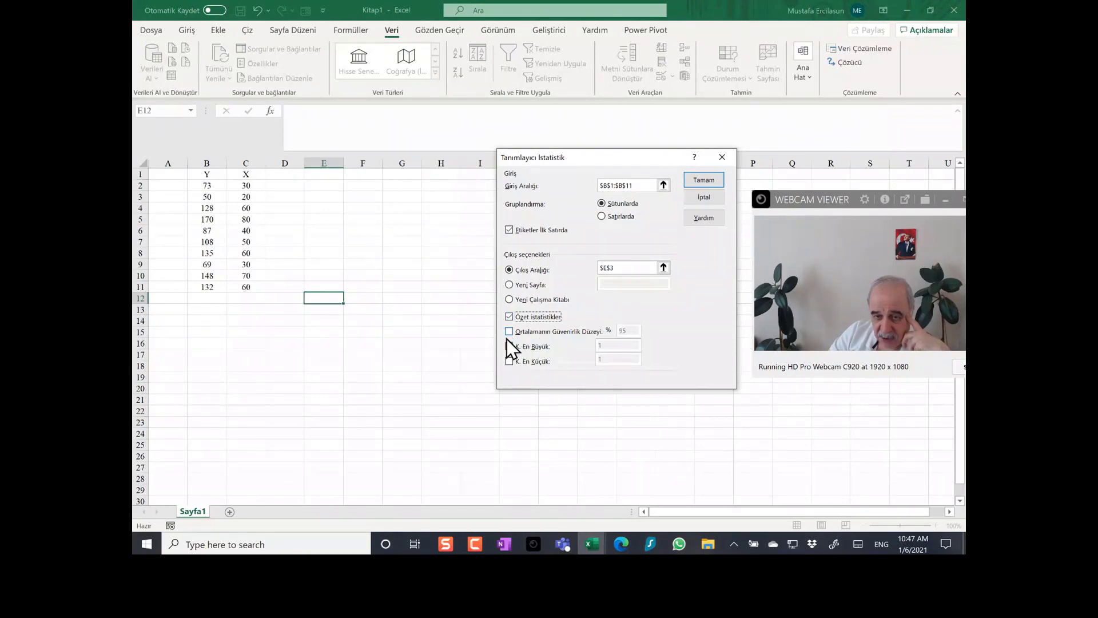
pyautogui.click(712, 180)
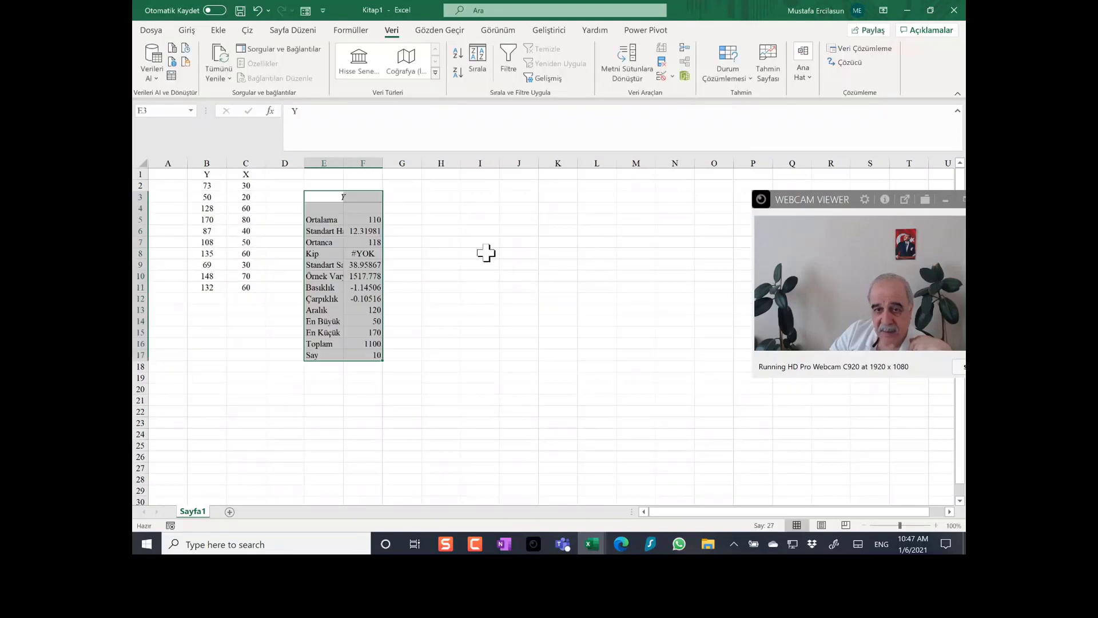
# Fit the width of column E to the full statistic labels
pyautogui.click(439, 265)
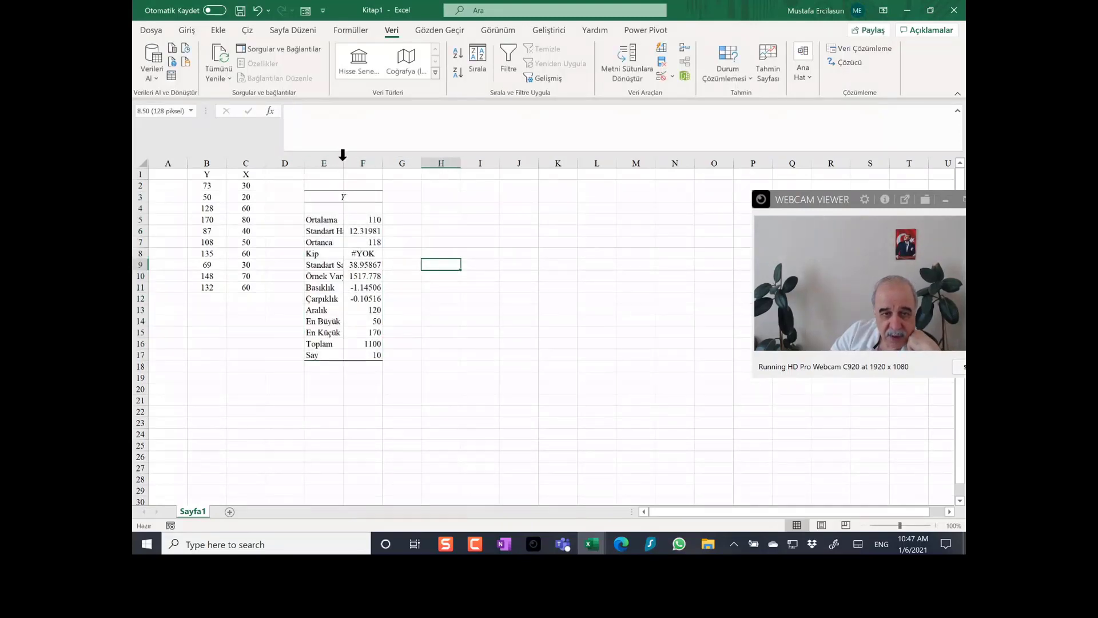
pyautogui.doubleClick(341, 161)
pyautogui.click(345, 330)
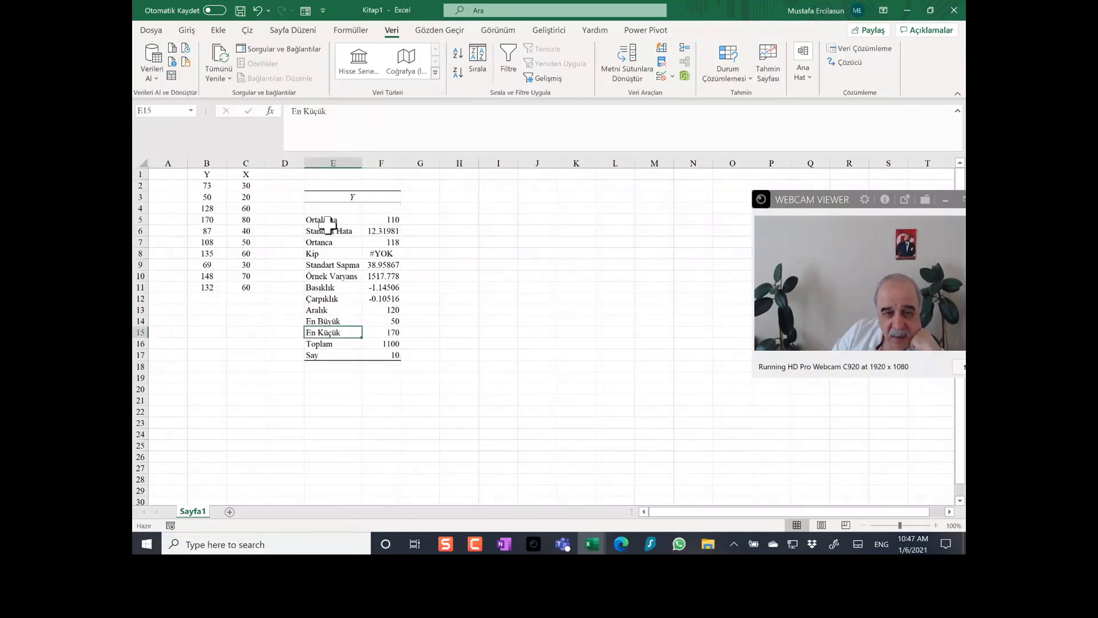
# Review the Y values in B2:B11 against the mean (Ortalama) in F5, and highlight the Y and X data in B1:C11
pyautogui.moveTo(203, 189); pyautogui.dragTo(209, 290)
pyautogui.click(367, 221)
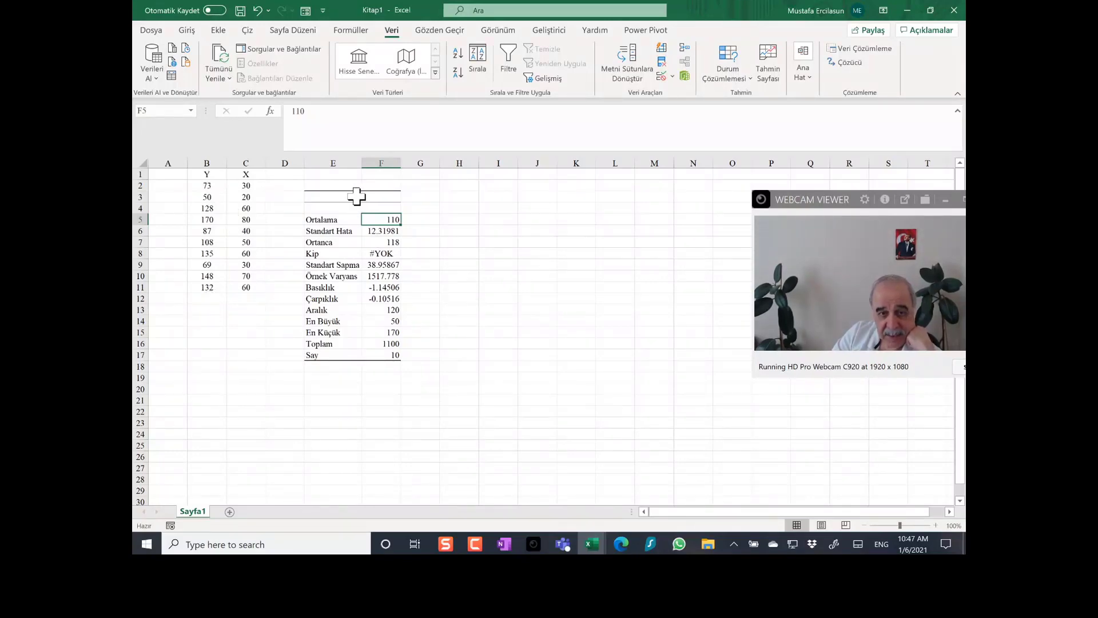
pyautogui.click(443, 320)
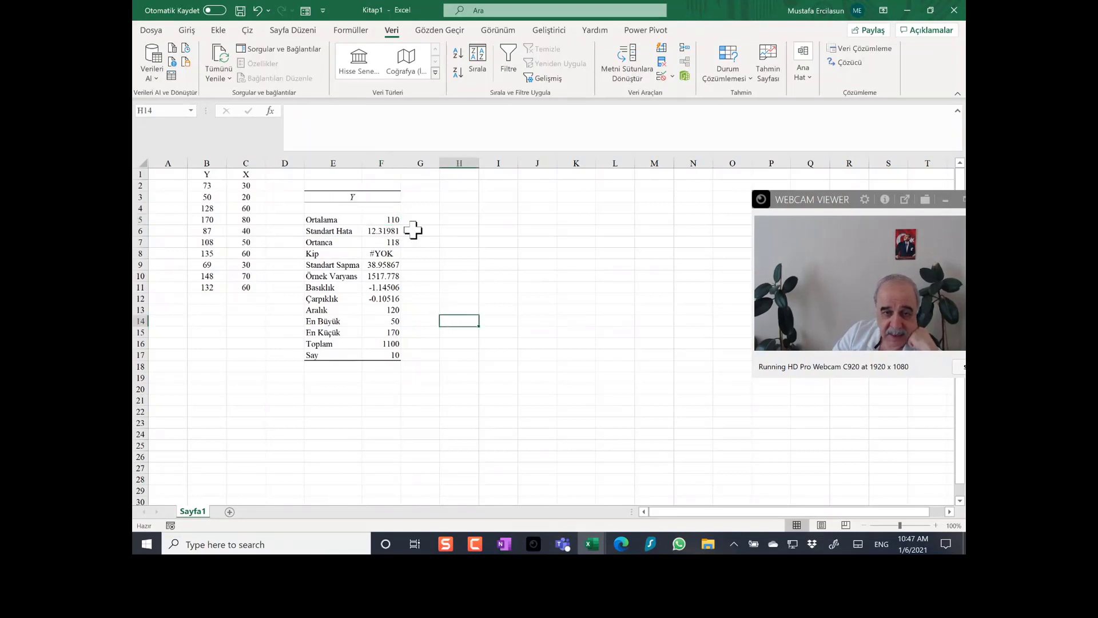
pyautogui.moveTo(204, 178); pyautogui.dragTo(243, 287)
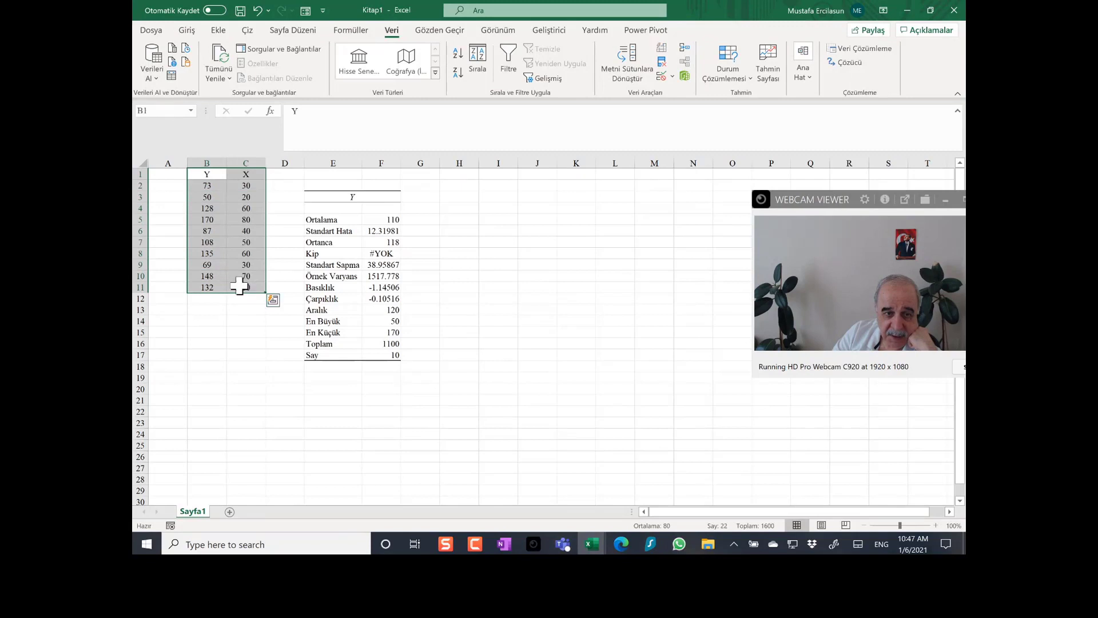
pyautogui.click(874, 49)
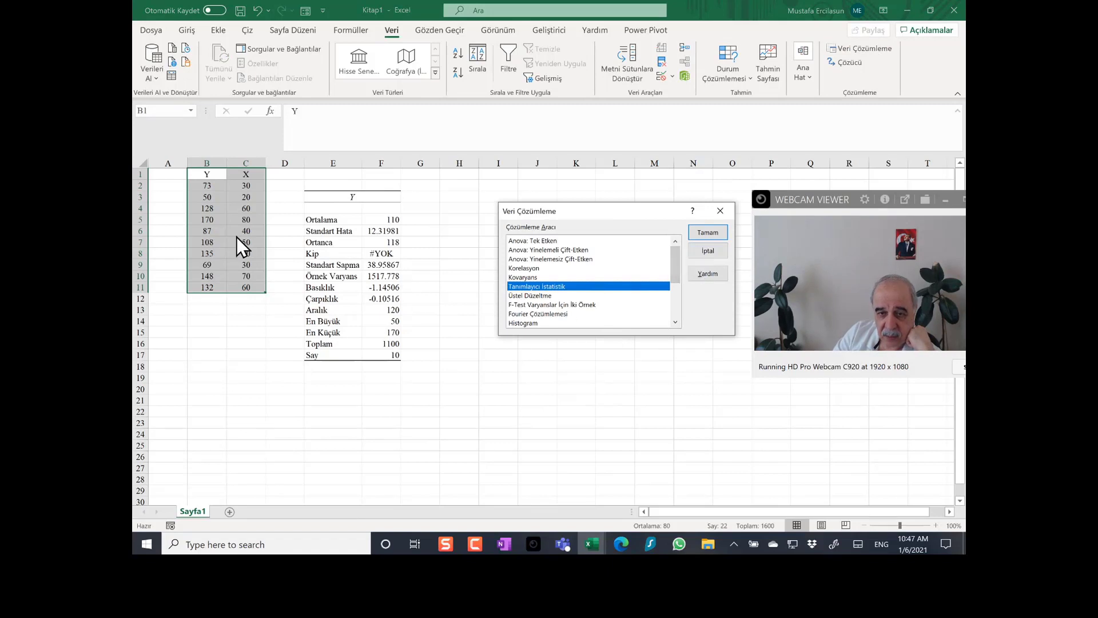
pyautogui.click(707, 233)
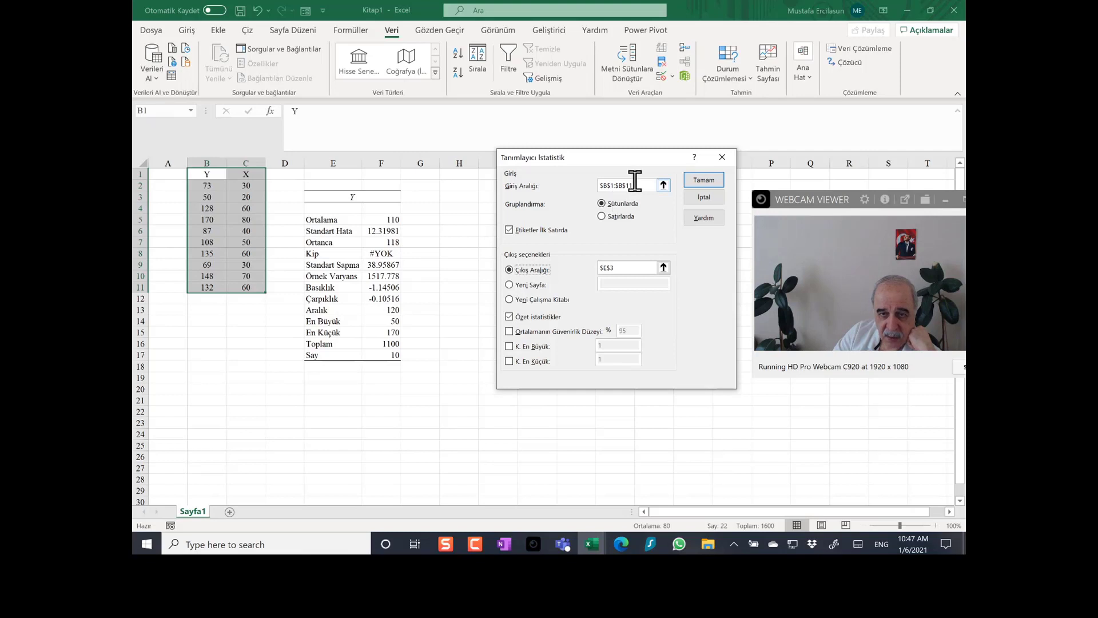
pyautogui.moveTo(629, 182); pyautogui.dragTo(559, 180)
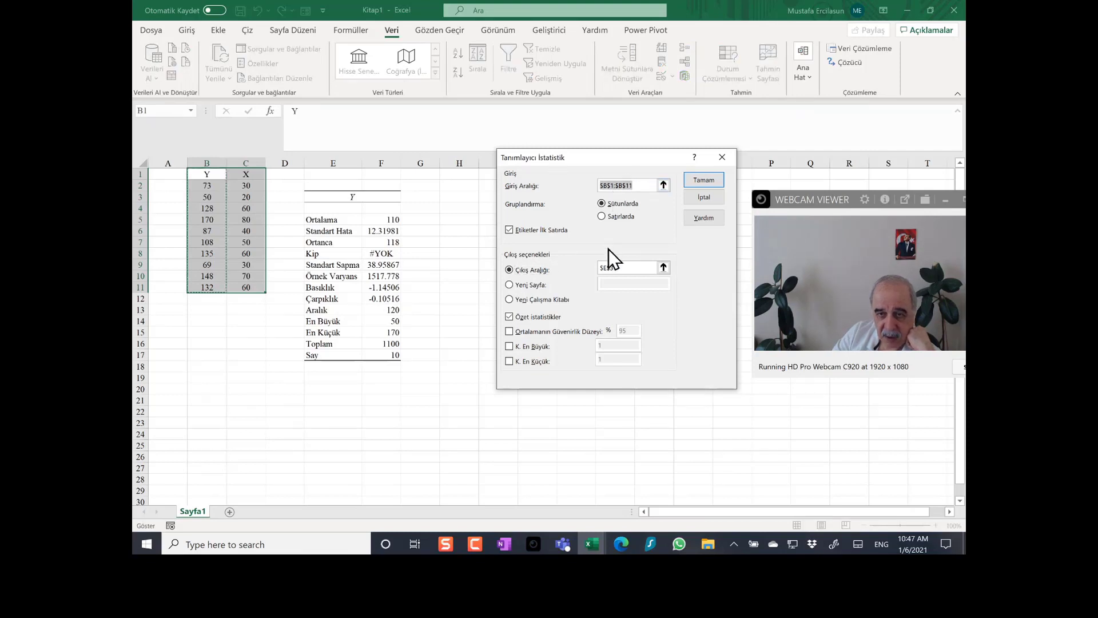
pyautogui.press('BackSpace')
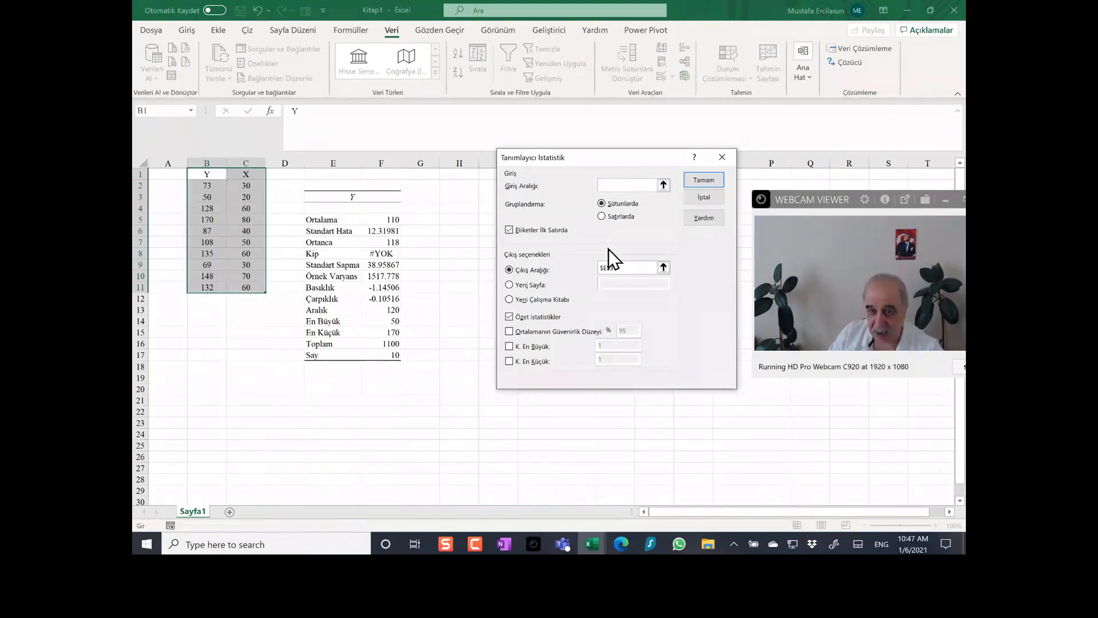
pyautogui.click(284, 310)
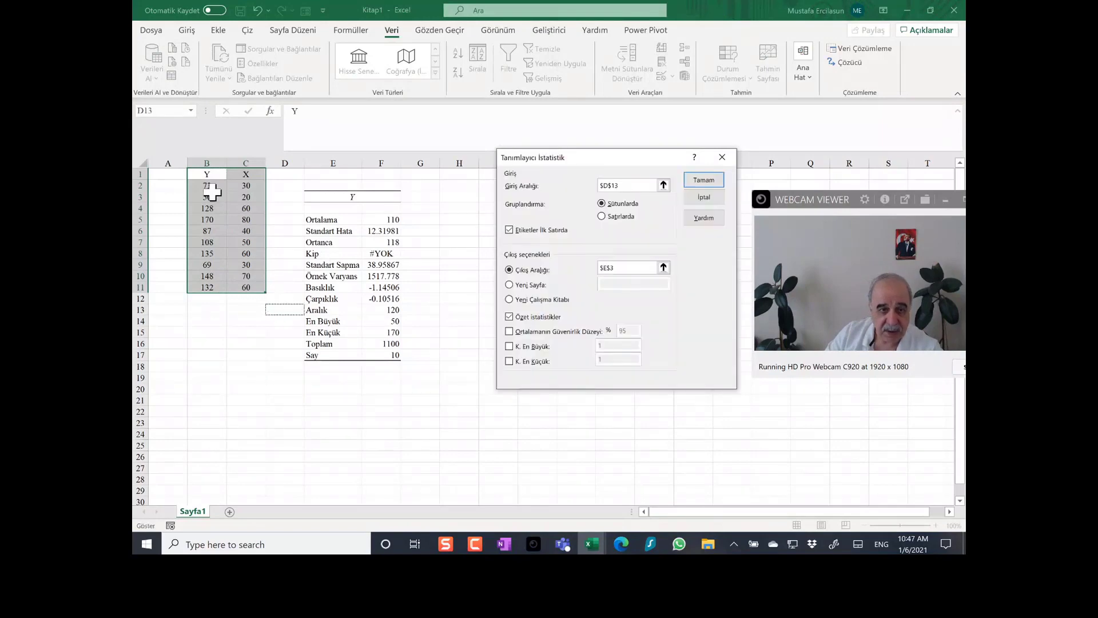
pyautogui.click(215, 175)
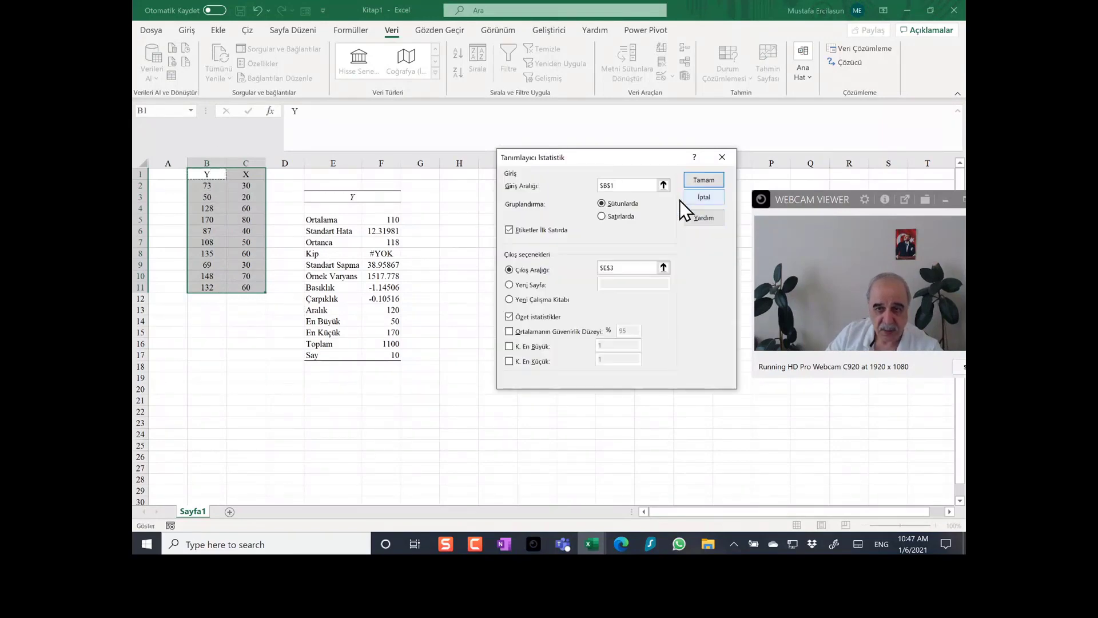
pyautogui.moveTo(620, 183); pyautogui.dragTo(556, 176)
pyautogui.press('BackSpace')
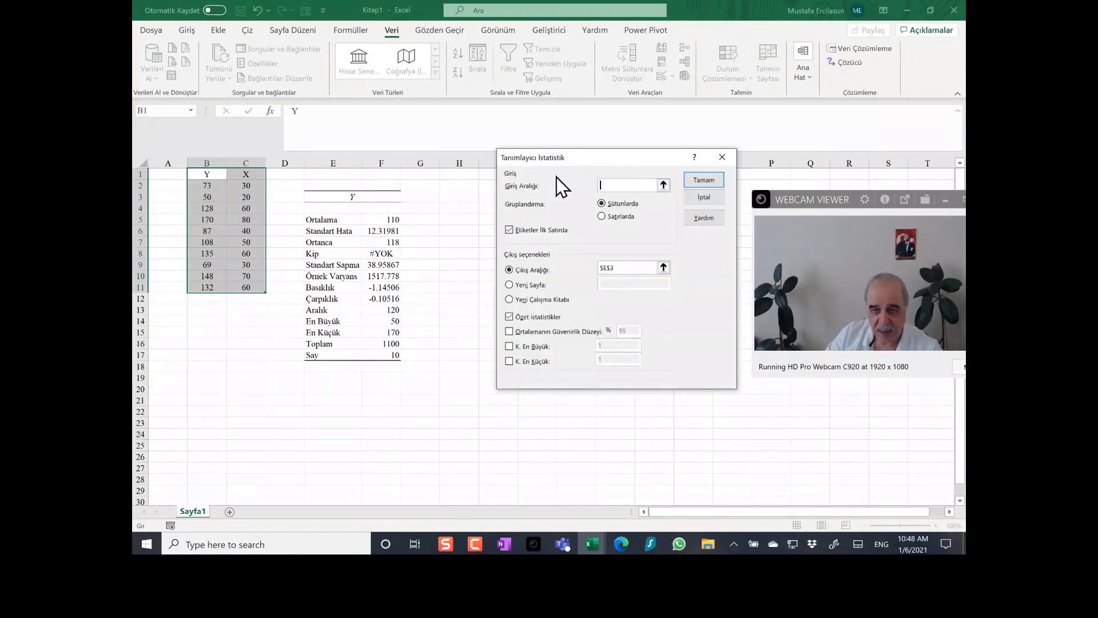
pyautogui.click(249, 342)
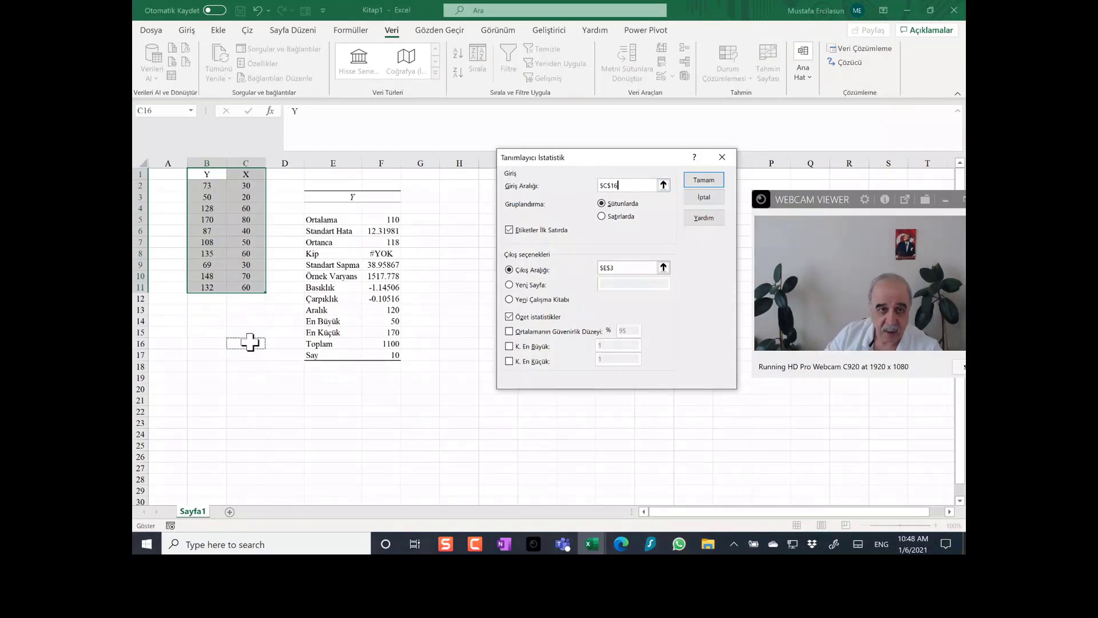
pyautogui.press('Escape')
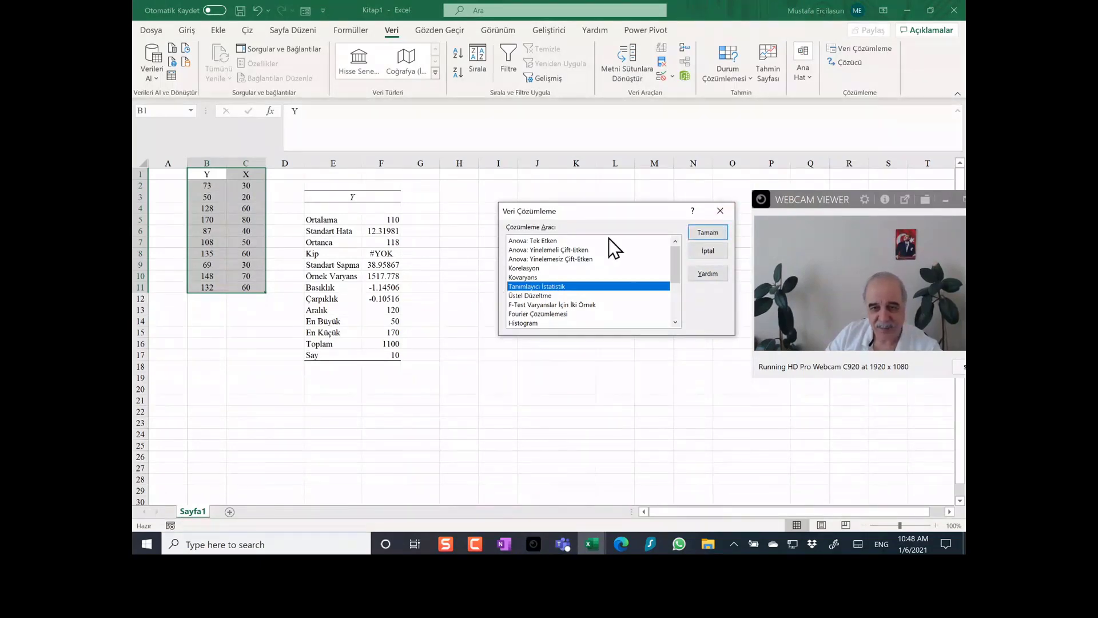
pyautogui.click(712, 252)
pyautogui.click(493, 275)
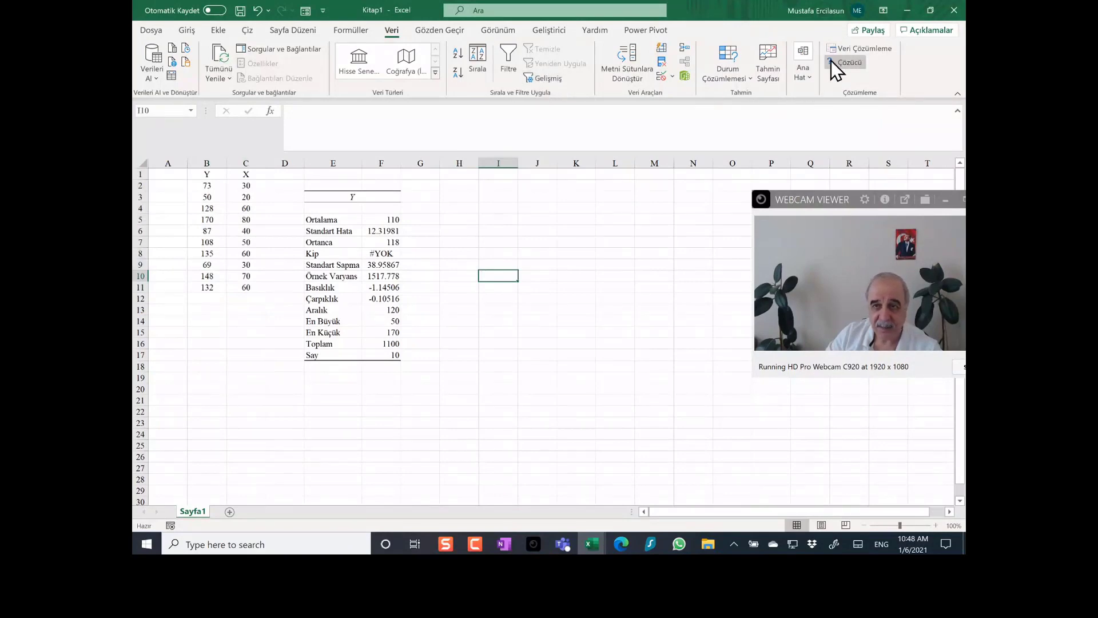
# Start the Descriptive Statistics tool (Tanımlayıcı İstatistik) with input range $B$1:$C$11, keeping the labels in the first row
pyautogui.click(853, 53)
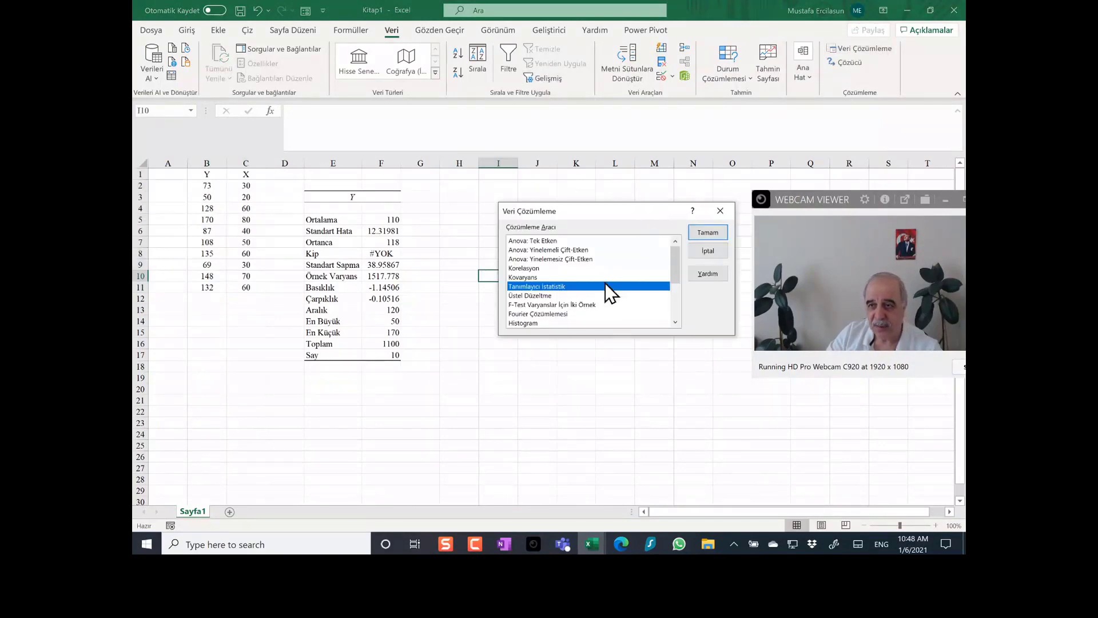
pyautogui.click(706, 234)
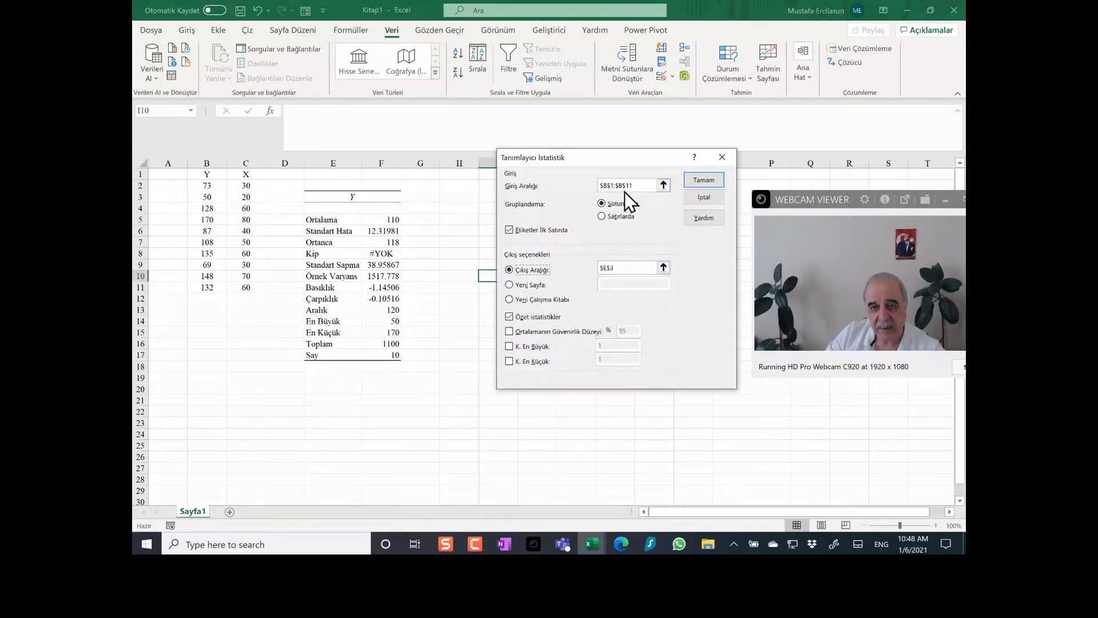
pyautogui.moveTo(633, 185); pyautogui.dragTo(581, 183)
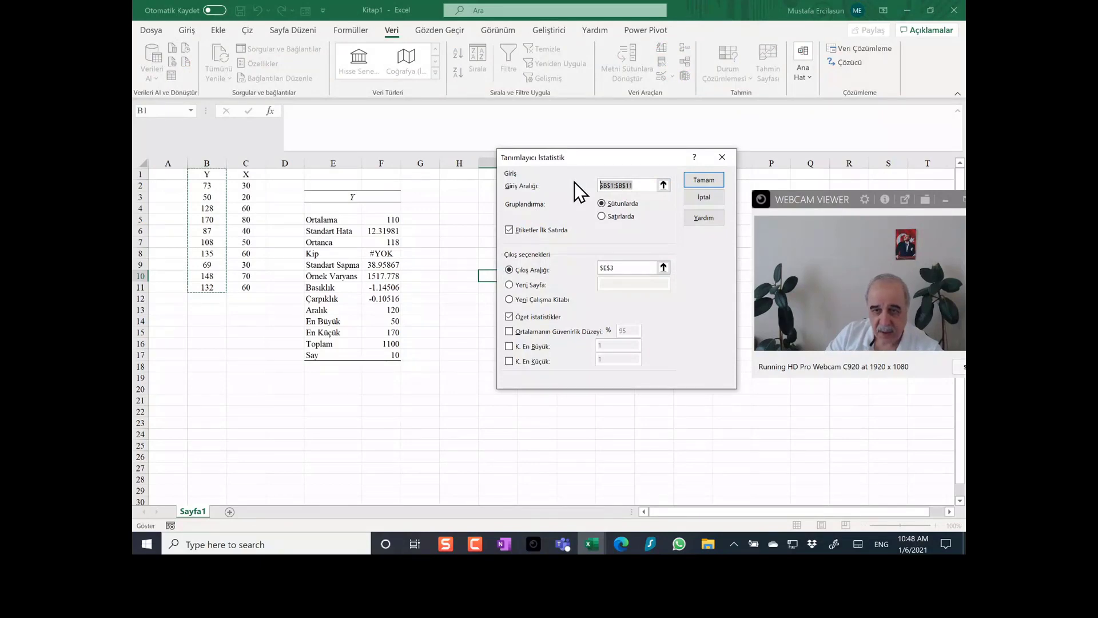
pyautogui.press('Home')
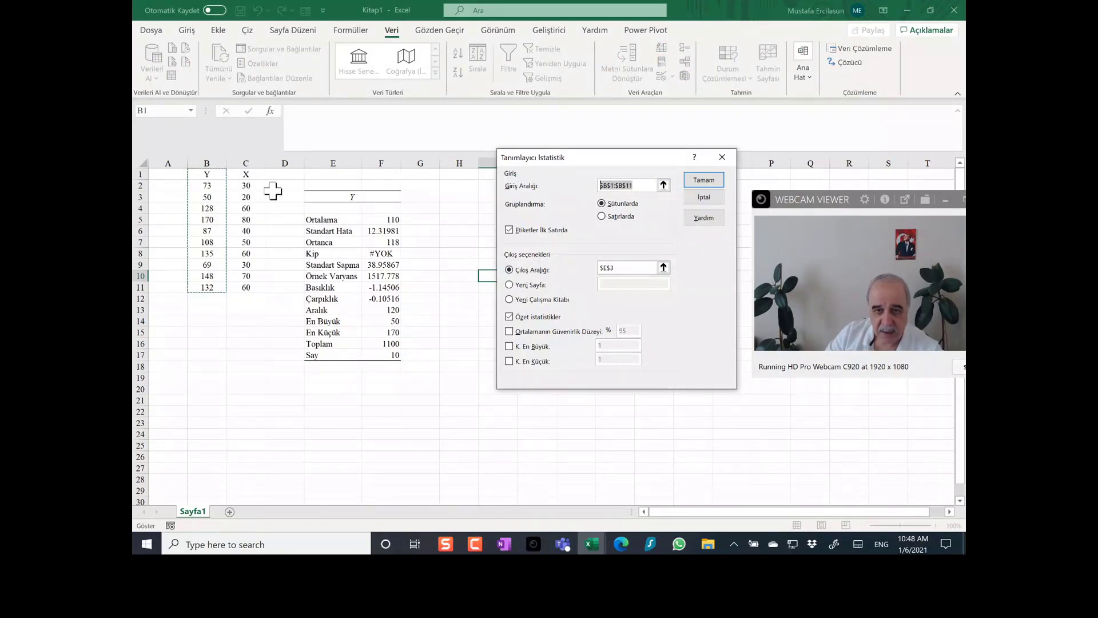
pyautogui.click(220, 175)
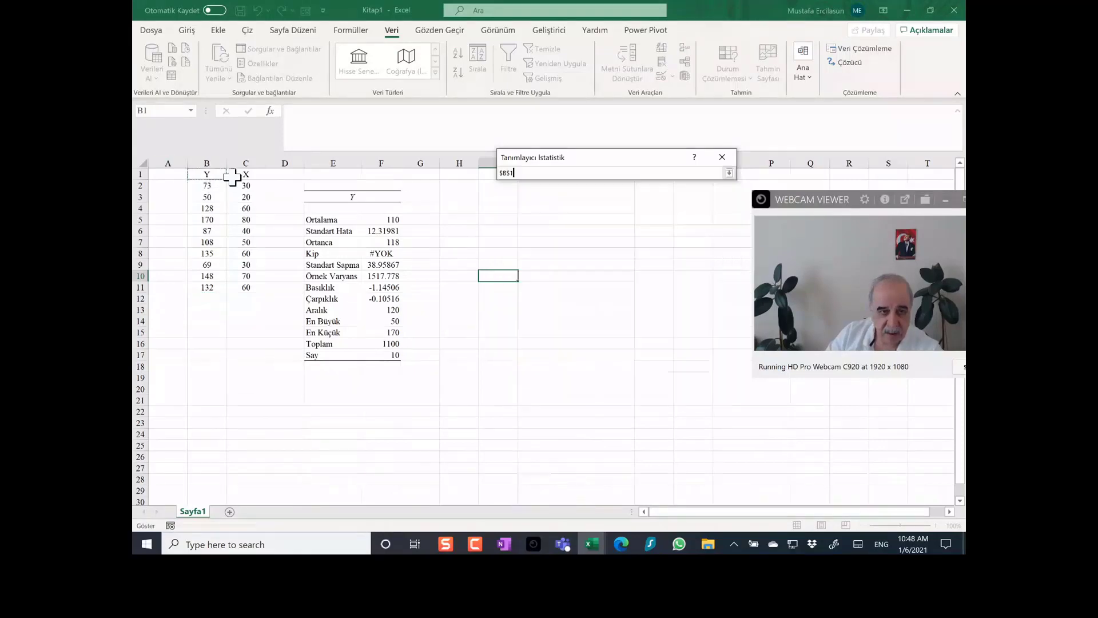
pyautogui.moveTo(232, 178); pyautogui.dragTo(243, 286)
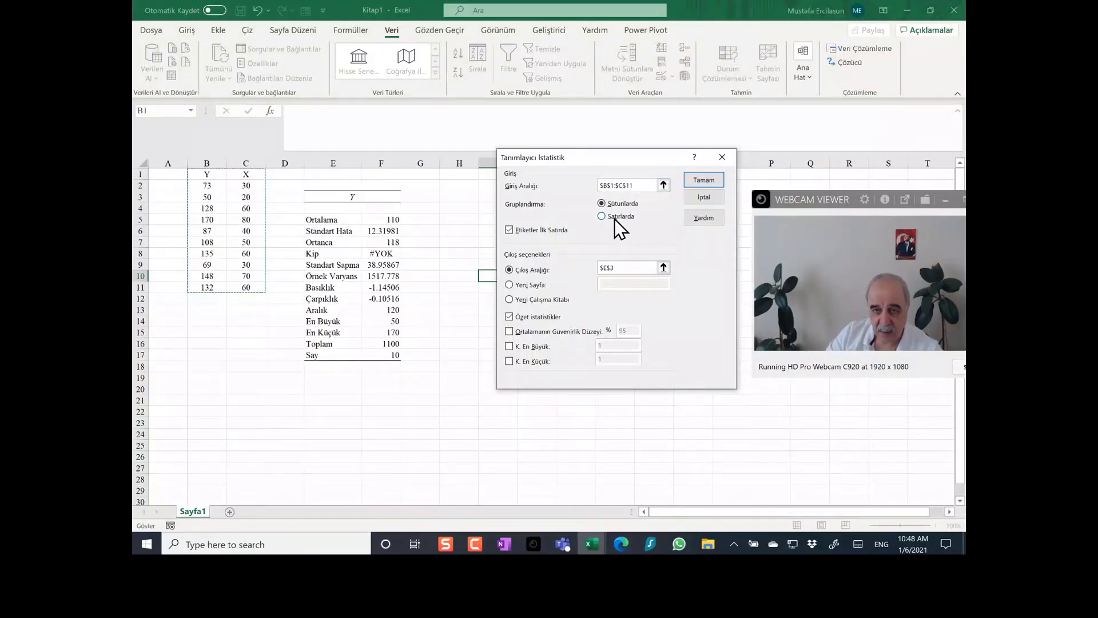
pyautogui.click(508, 230)
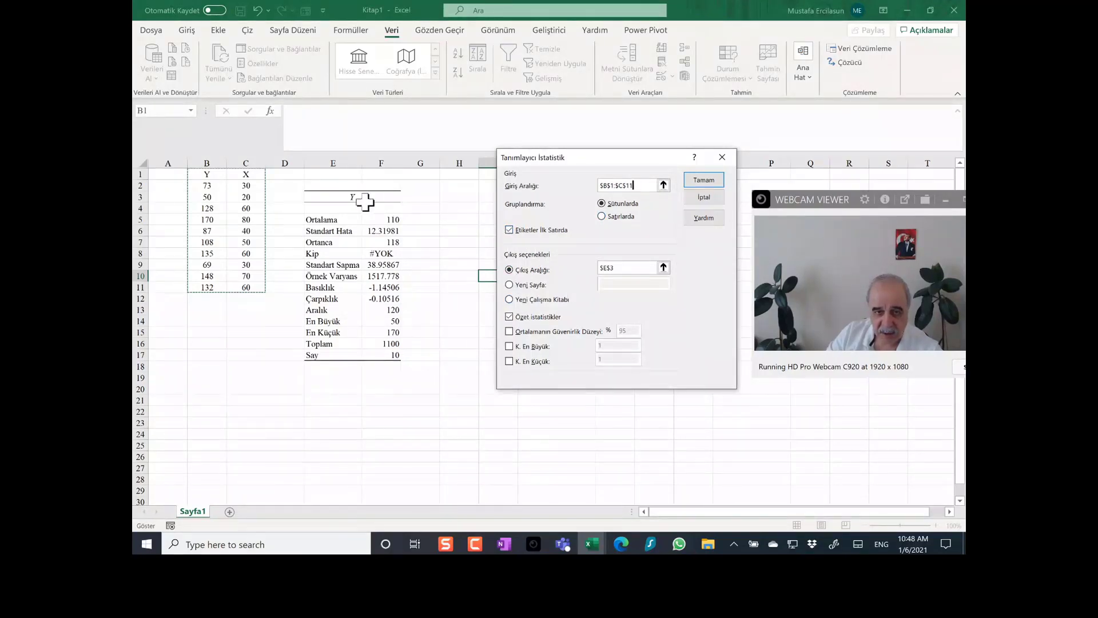
# Set the output range to $H$3 and generate the summary statistics (Özet istatistikler) for Y and X
pyautogui.click(617, 268)
pyautogui.press('Delete')
pyautogui.press('Delete')
pyautogui.press('Delete')
pyautogui.press('Delete')
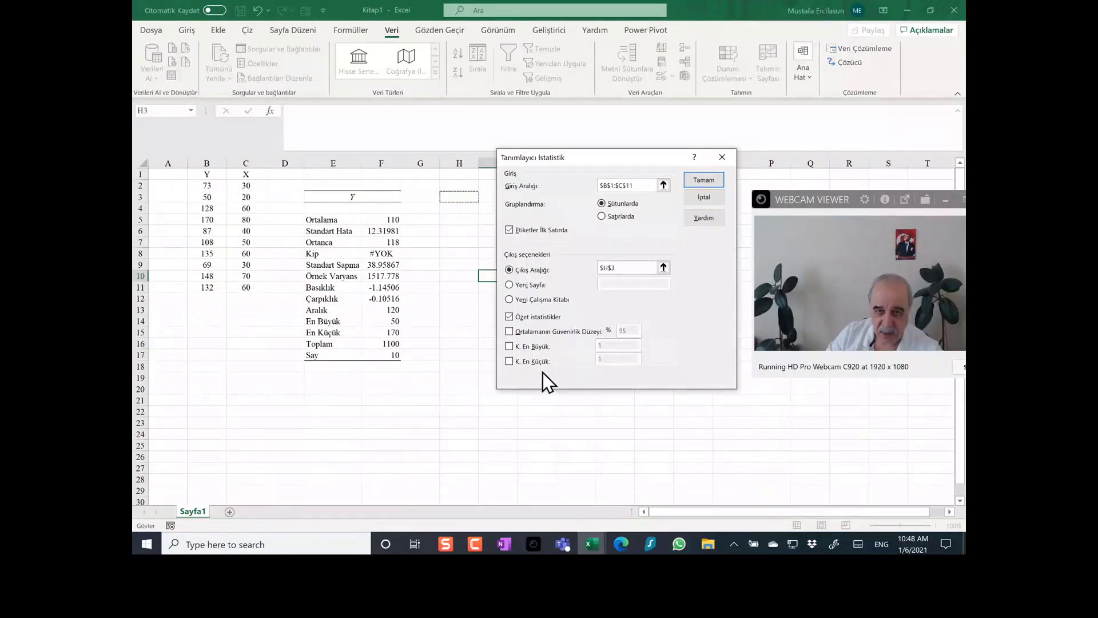
pyautogui.click(509, 318)
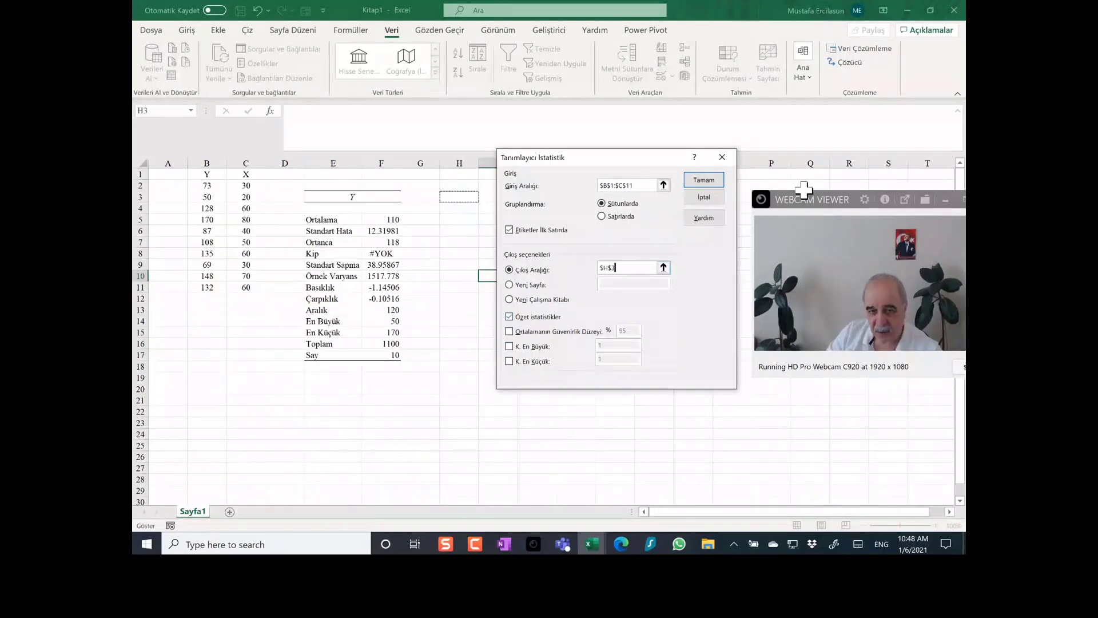
pyautogui.click(703, 180)
pyautogui.click(656, 333)
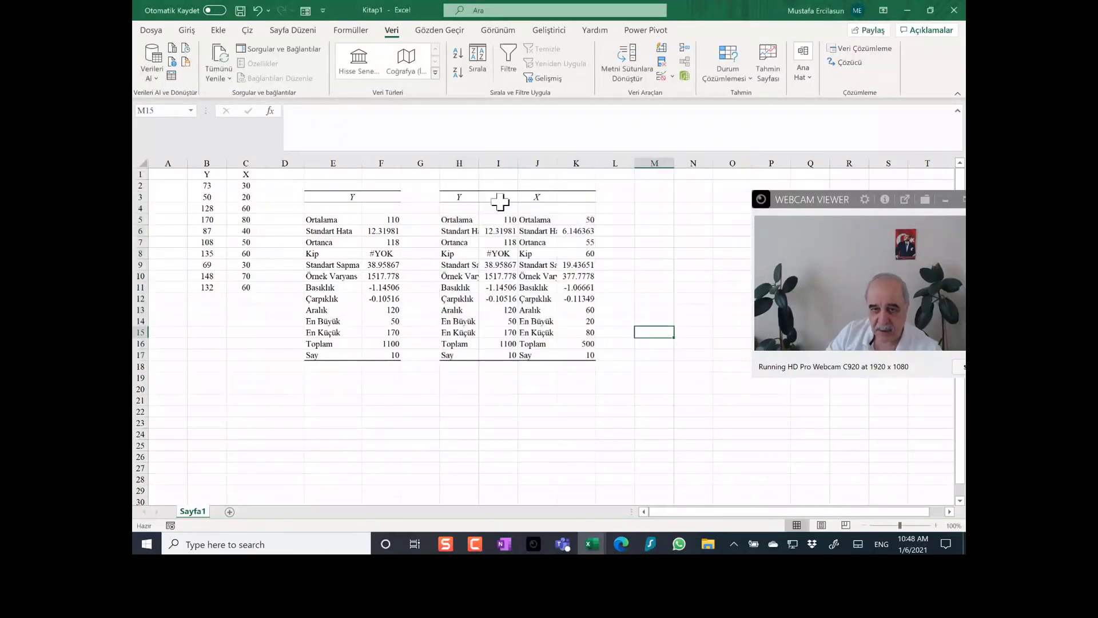
# Fit the widths of columns H through K to the contents of the new statistics tables
pyautogui.moveTo(460, 163); pyautogui.dragTo(600, 158)
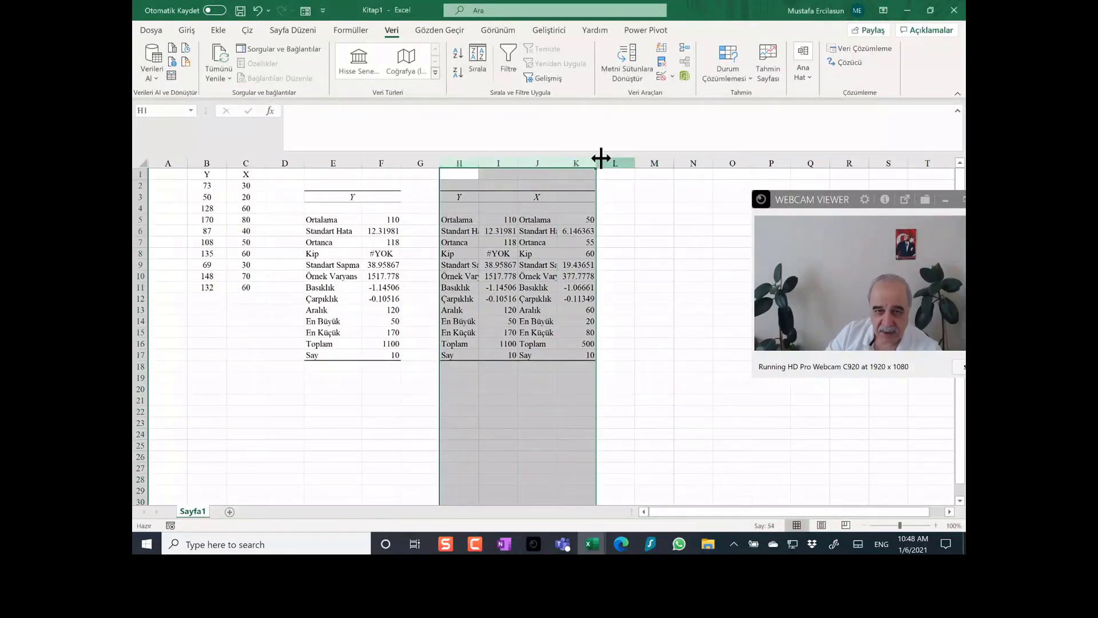
pyautogui.doubleClick(600, 158)
pyautogui.moveTo(480, 385); pyautogui.dragTo(477, 378)
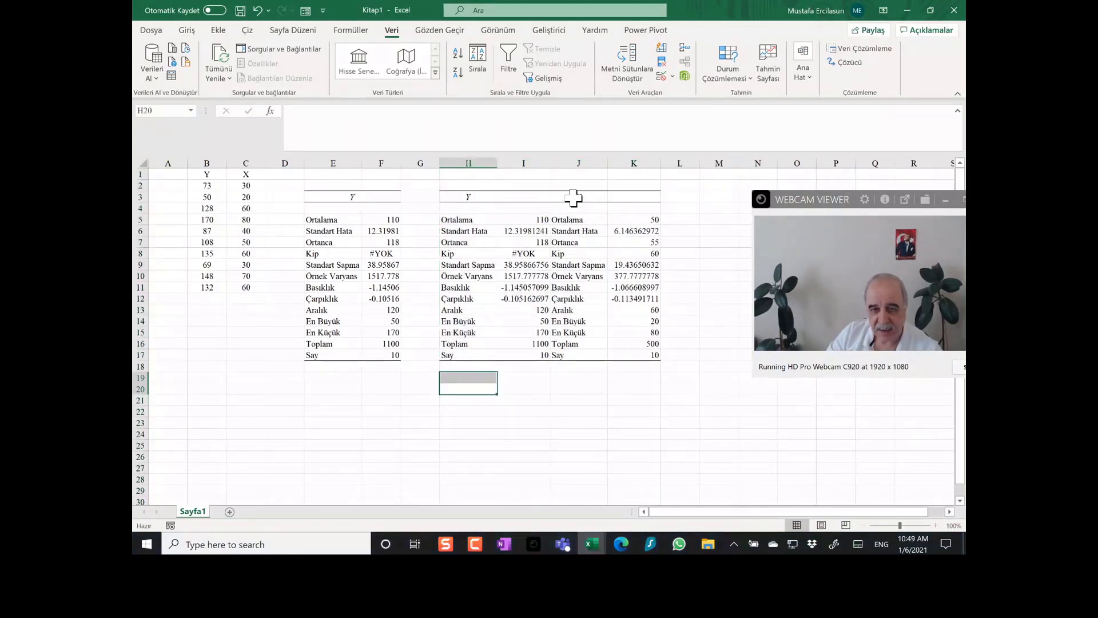
# Move the X statistics table from J3:K17 one column over to K3:L17, separating it from the Y table
pyautogui.moveTo(573, 197); pyautogui.dragTo(647, 350)
pyautogui.moveTo(624, 191); pyautogui.dragTo(665, 189)
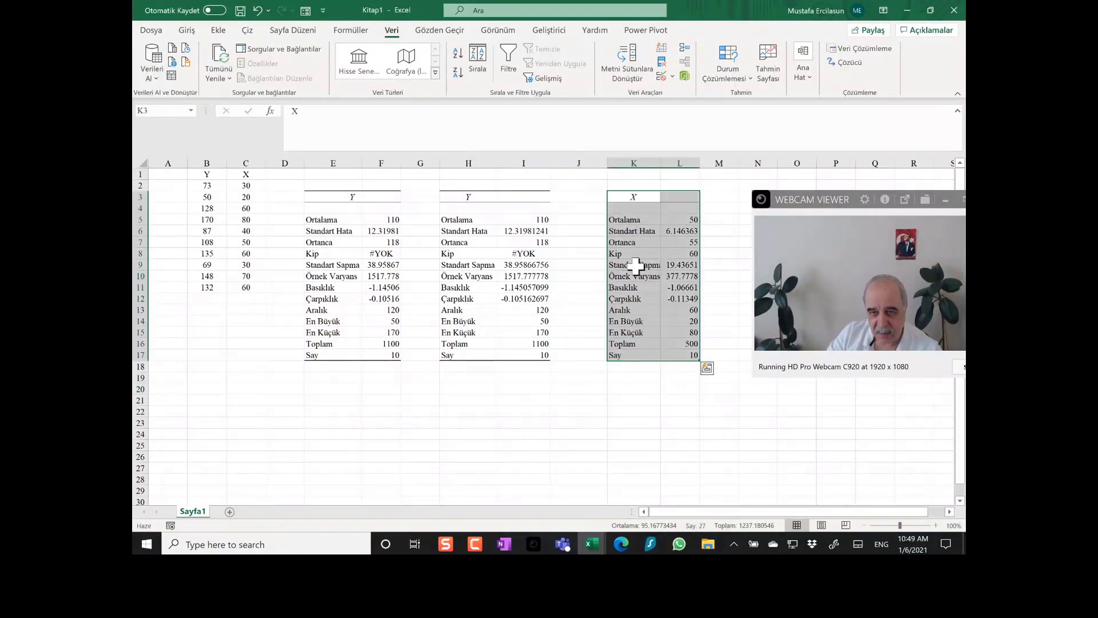
pyautogui.click(598, 387)
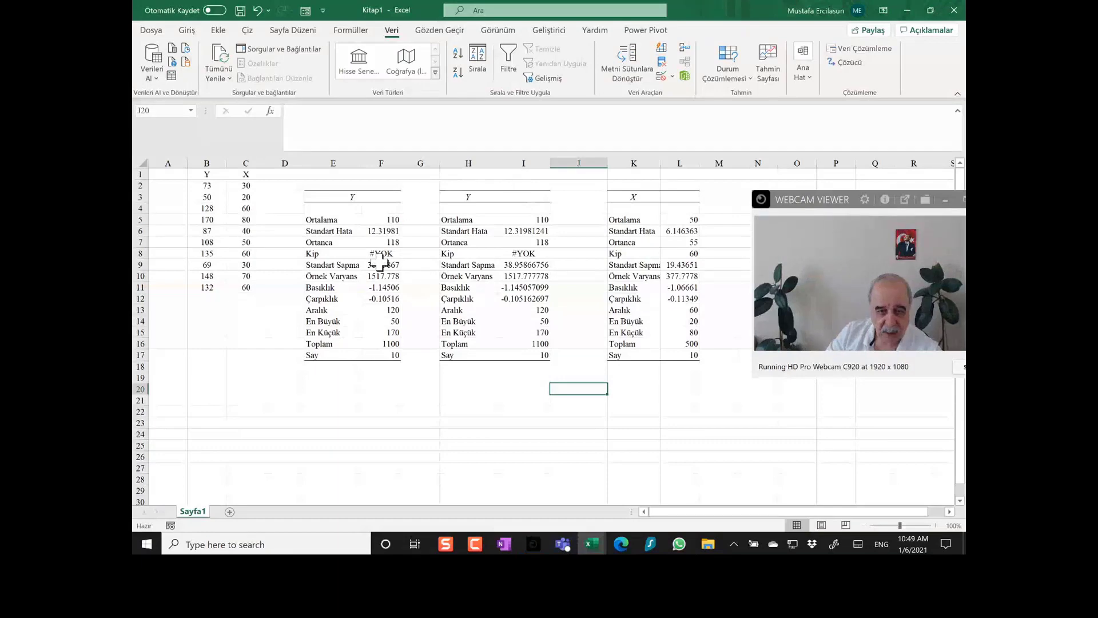
# Delete columns H to J, removing the duplicate Y statistics table and the empty column beside it
pyautogui.moveTo(380, 288); pyautogui.dragTo(380, 309)
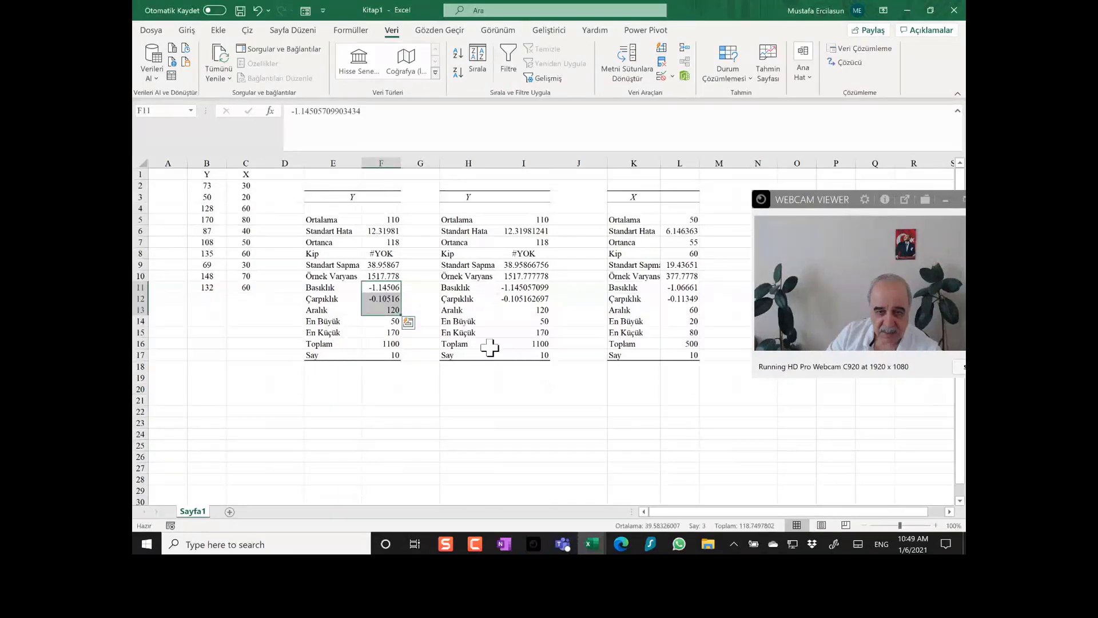
pyautogui.click(491, 344)
pyautogui.moveTo(506, 165); pyautogui.dragTo(575, 168)
pyautogui.rightClick(521, 170)
pyautogui.click(553, 460)
pyautogui.rightClick(575, 168)
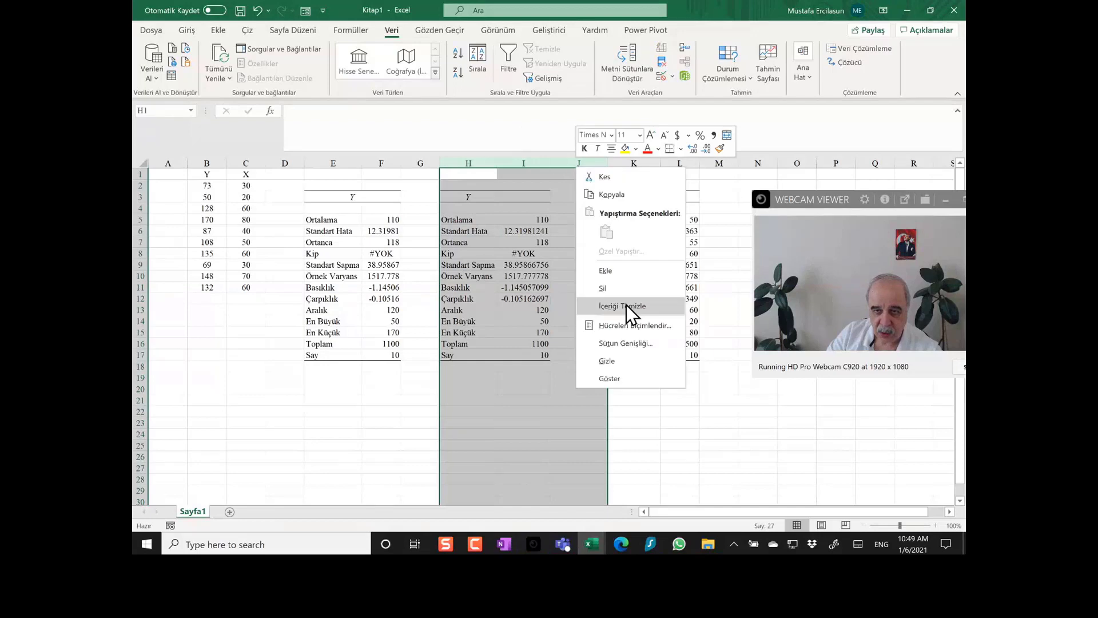
pyautogui.click(604, 288)
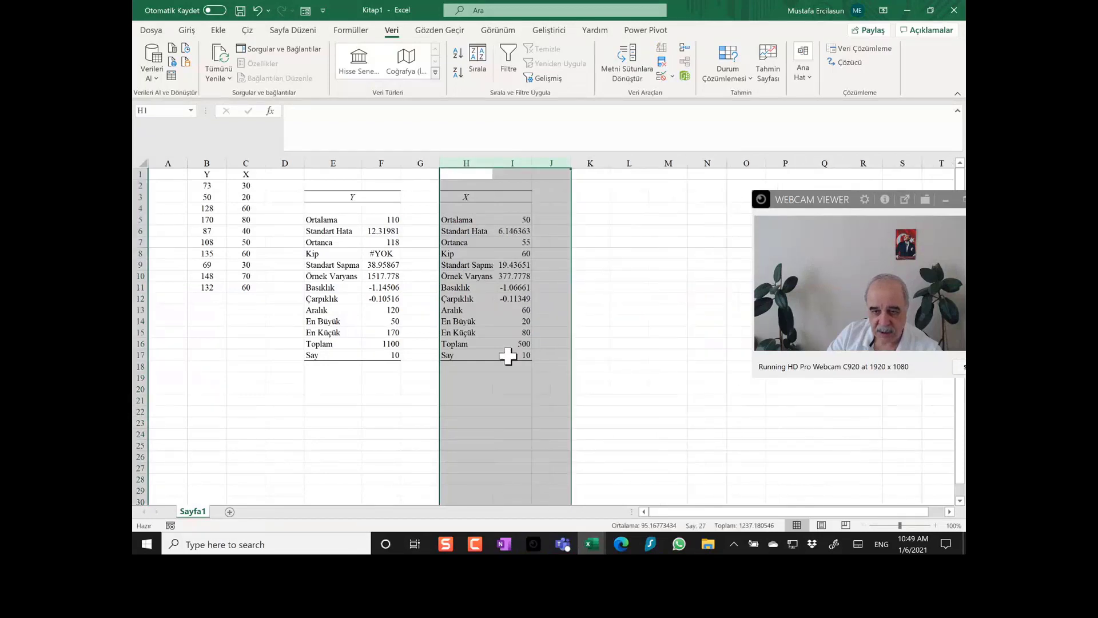
# Narrow column G so the X statistics table sits close to the Y table
pyautogui.click(484, 389)
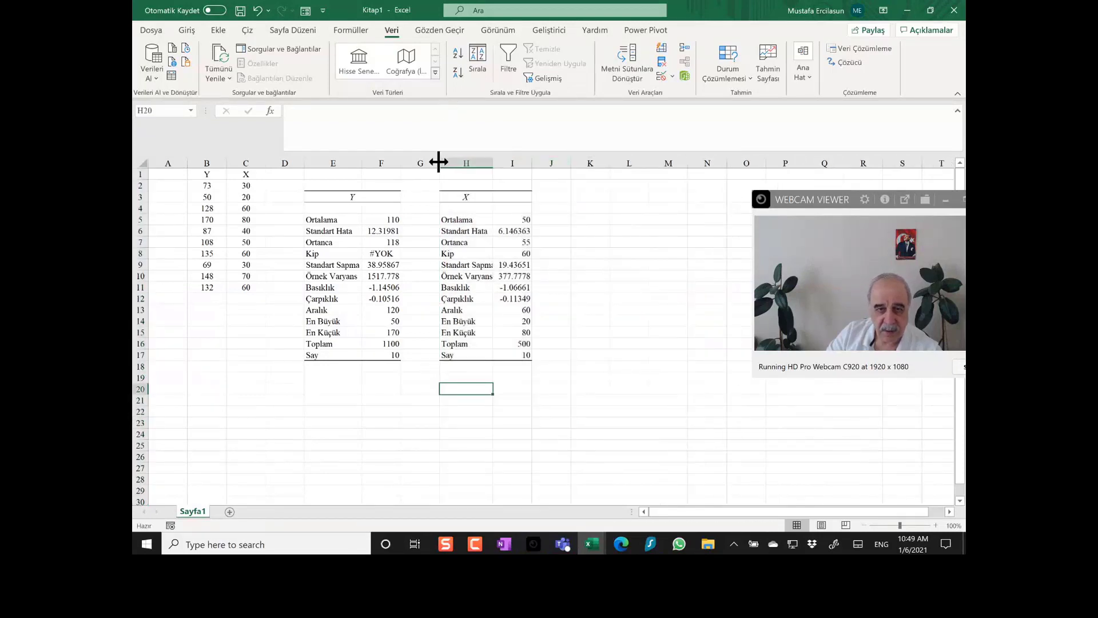
pyautogui.moveTo(441, 162); pyautogui.dragTo(418, 163)
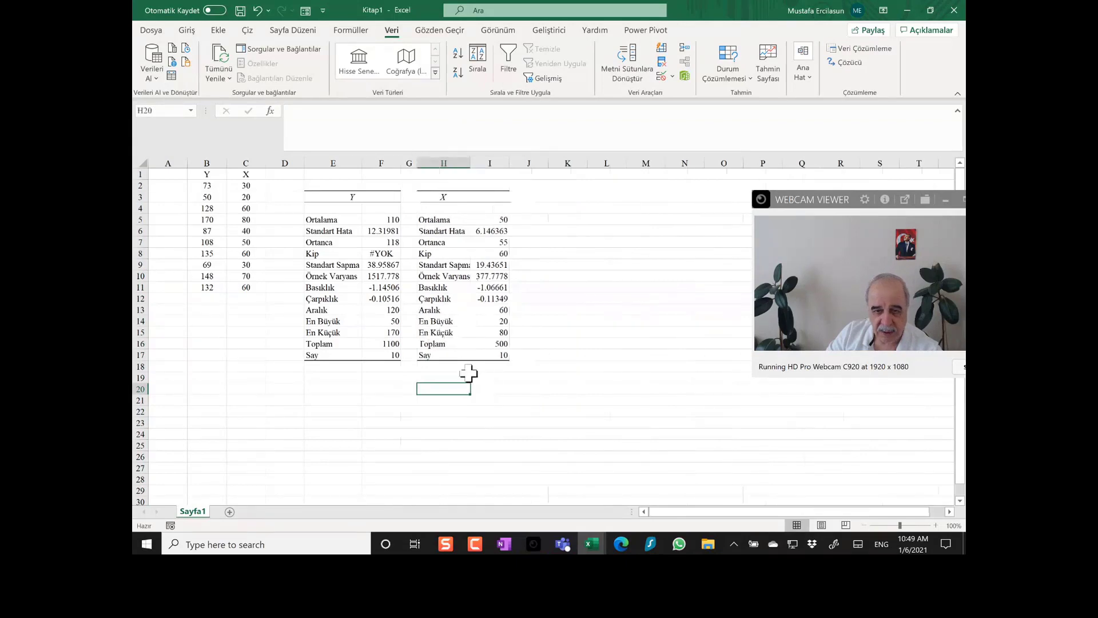
pyautogui.click(492, 388)
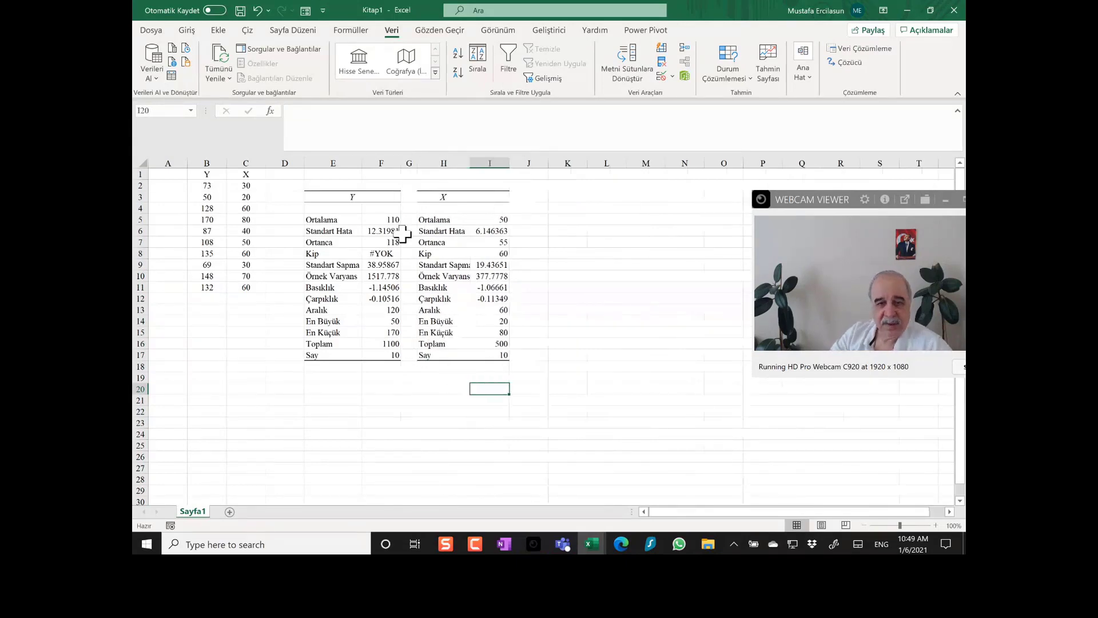
# Relabel the Ortanca row in cell H7 of the X statistics table as MEDYAN
pyautogui.click(345, 220)
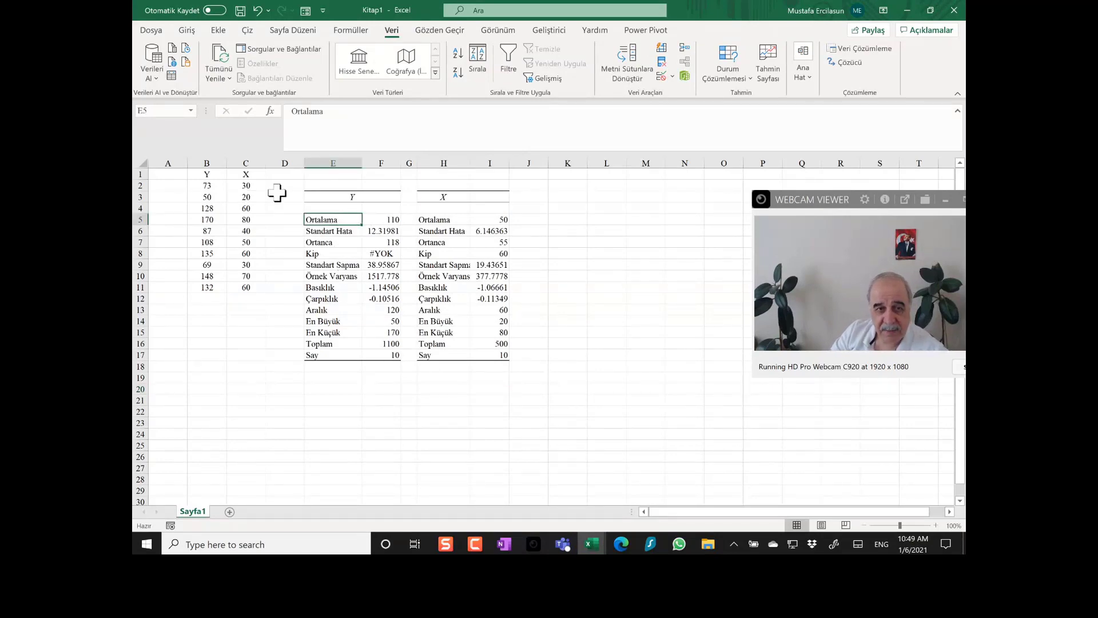
pyautogui.click(330, 232)
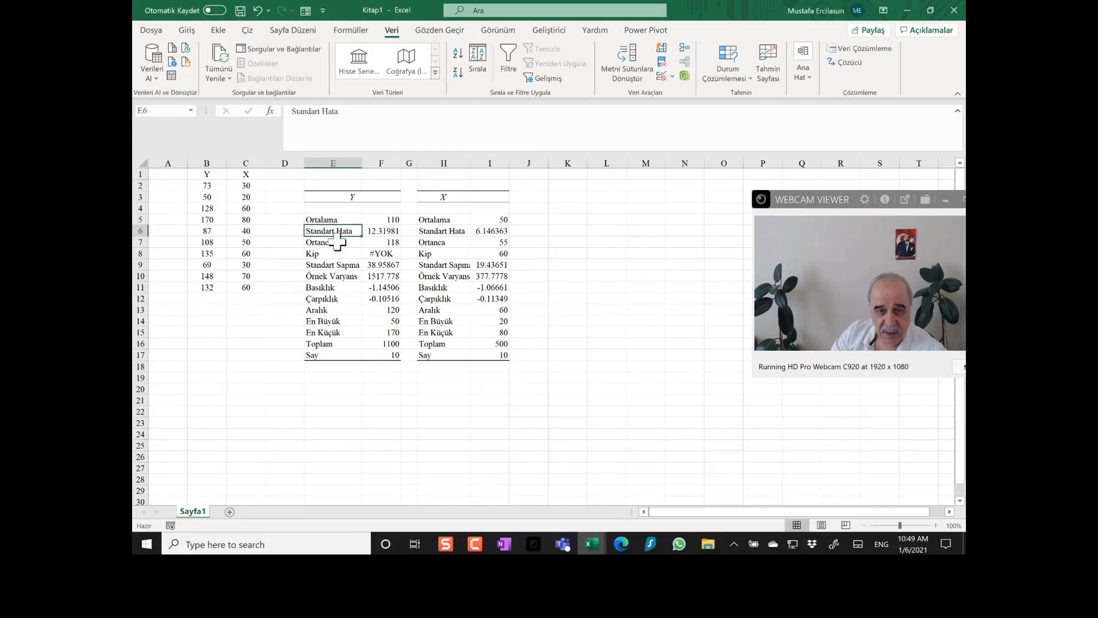
pyautogui.click(348, 244)
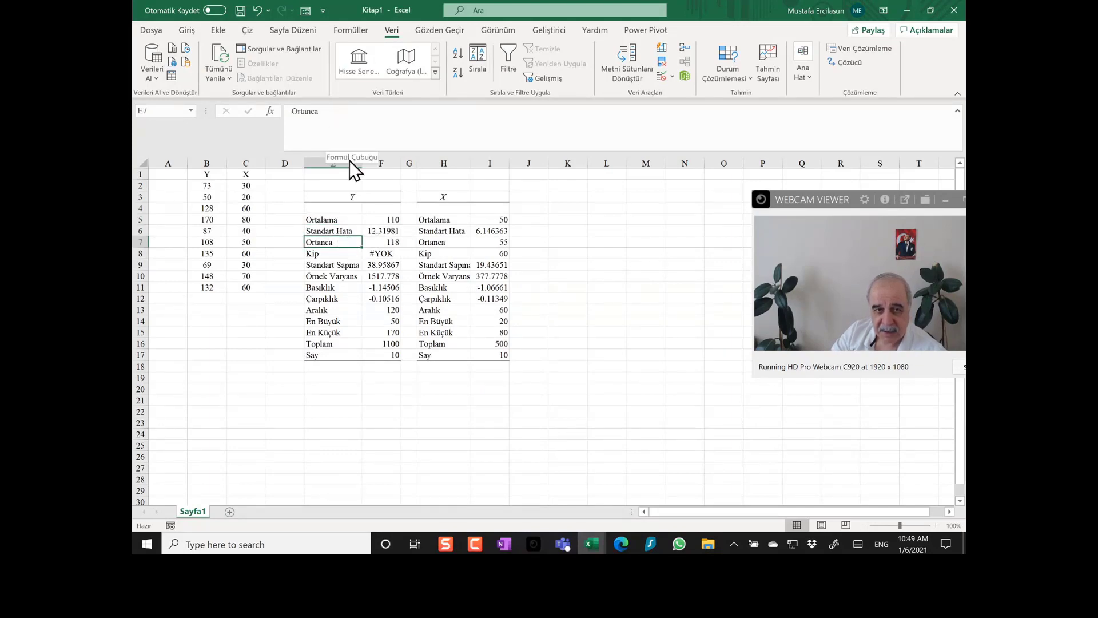
pyautogui.click(465, 242)
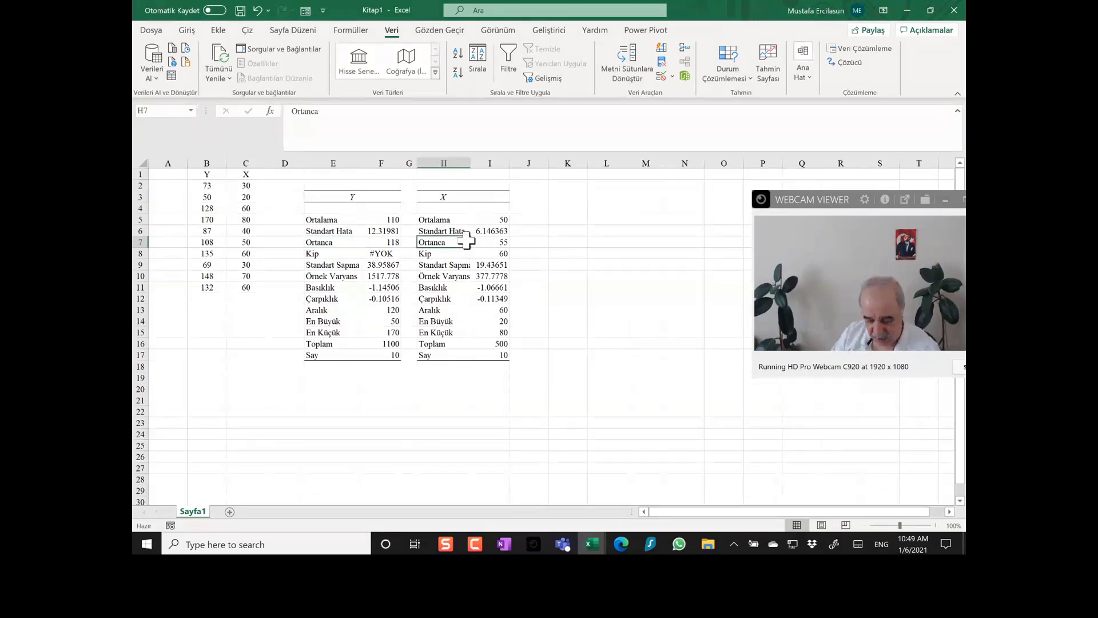
pyautogui.write('MEDYAN')
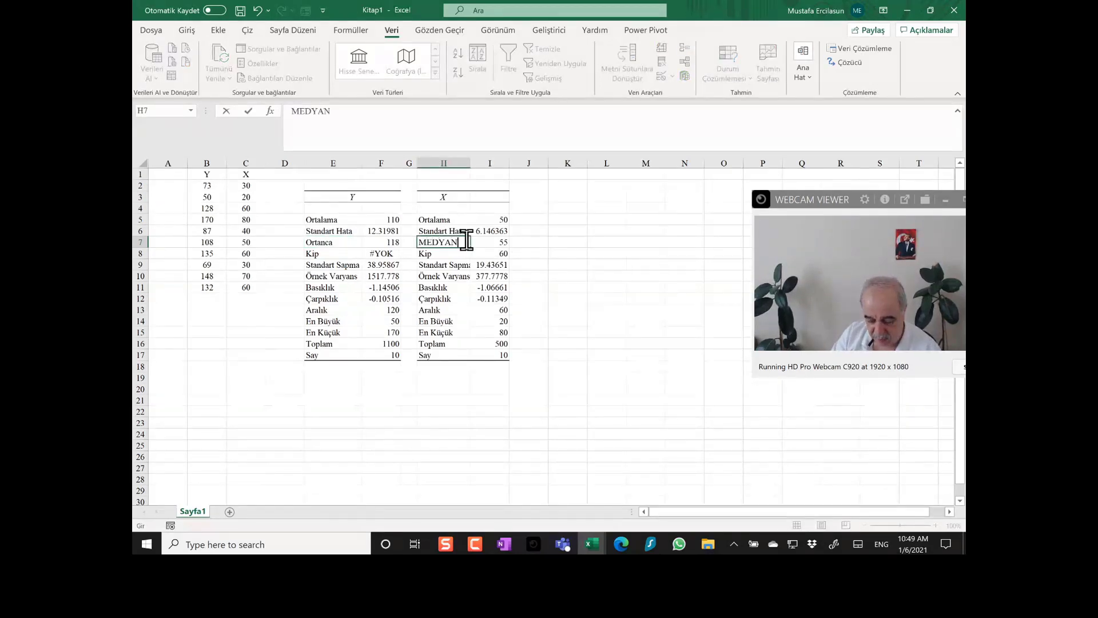
pyautogui.press('Return')
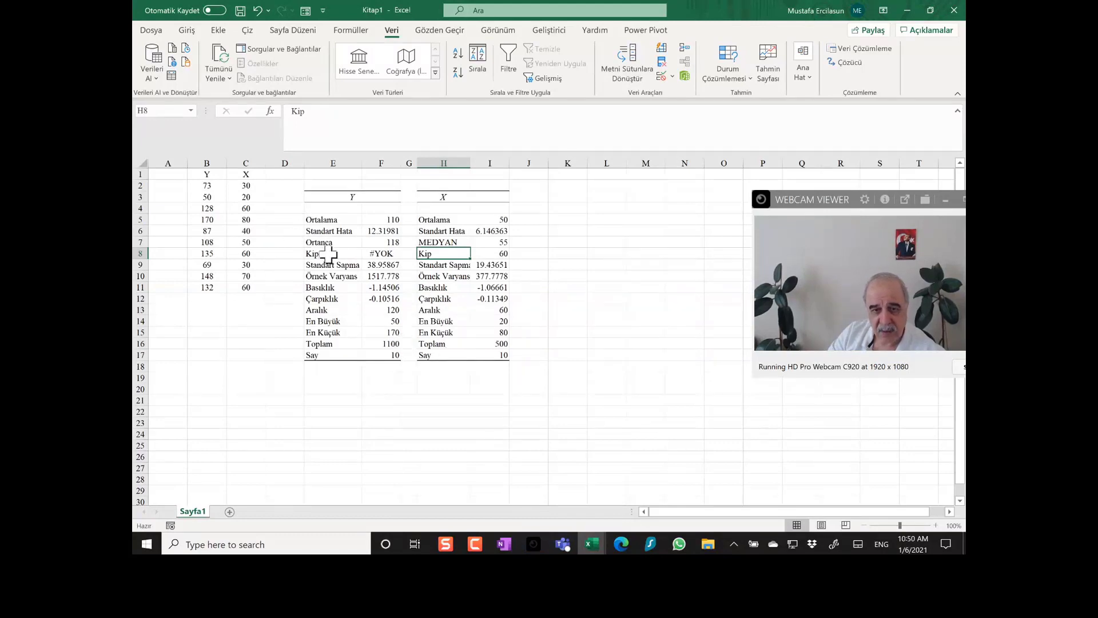
pyautogui.click(578, 341)
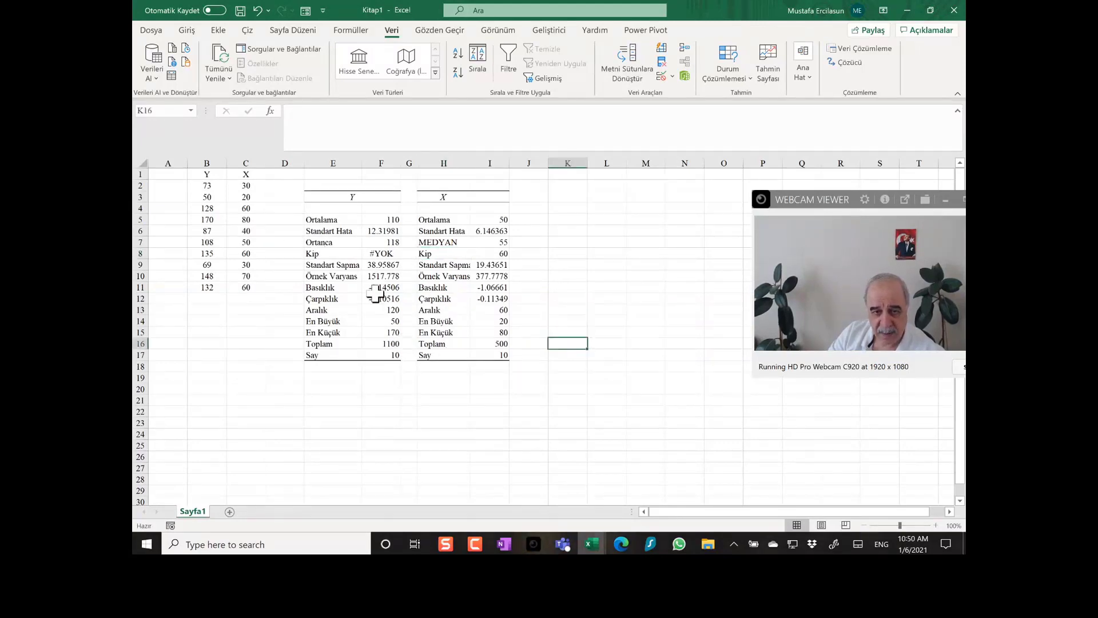
# Sketch a thick green bell curve on a baseline below the tables, overlaid by a flatter pink curve, with both peaks marked
pyautogui.click(347, 266)
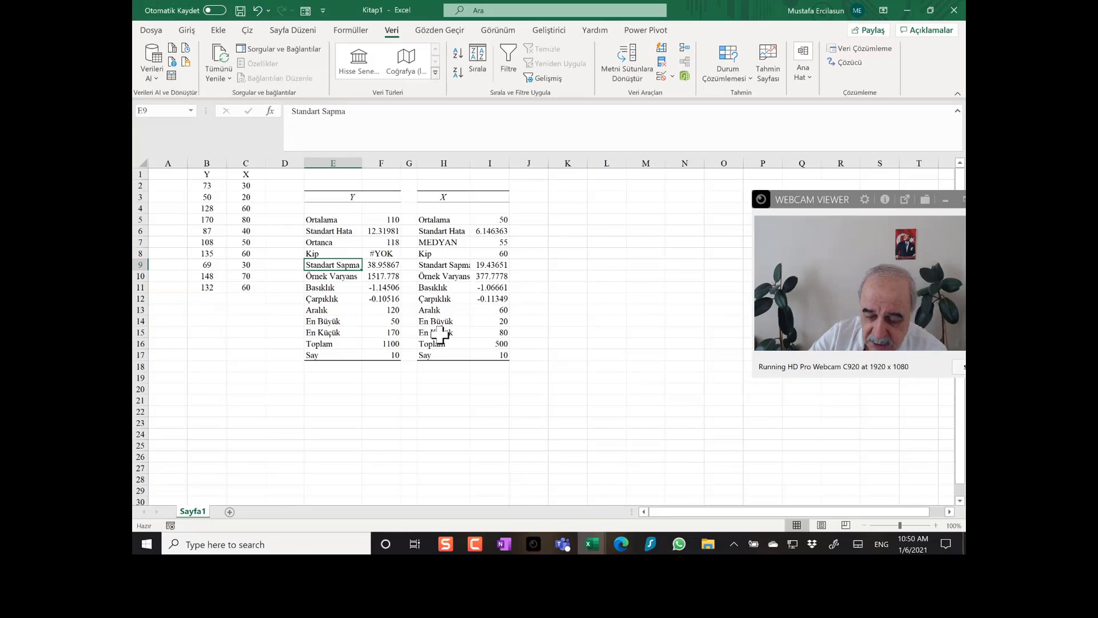
pyautogui.click(247, 30)
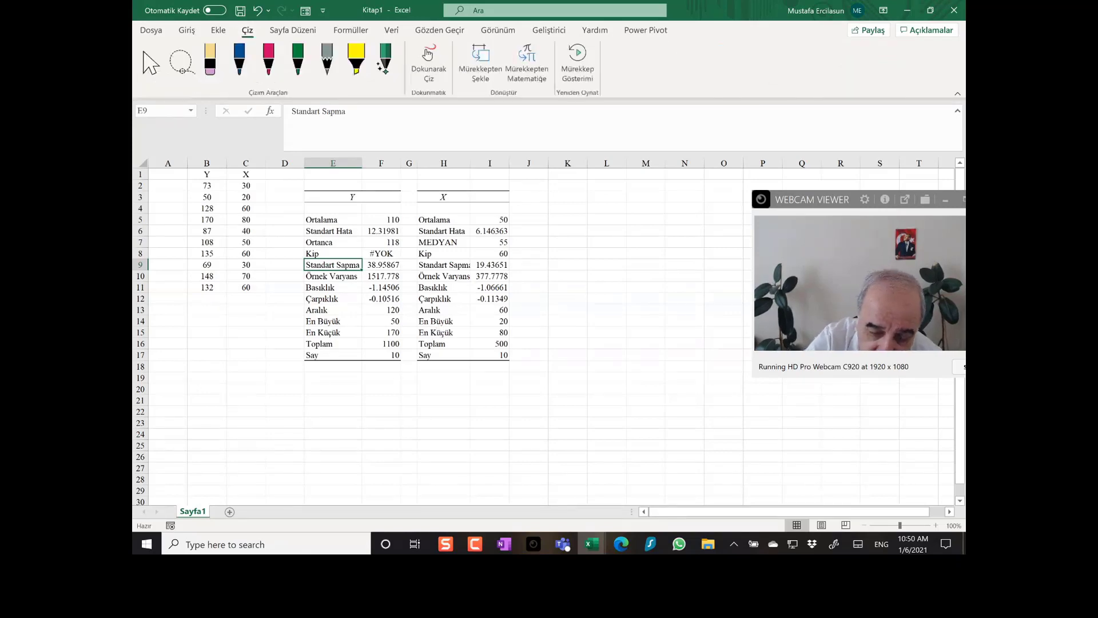
pyautogui.click(297, 60)
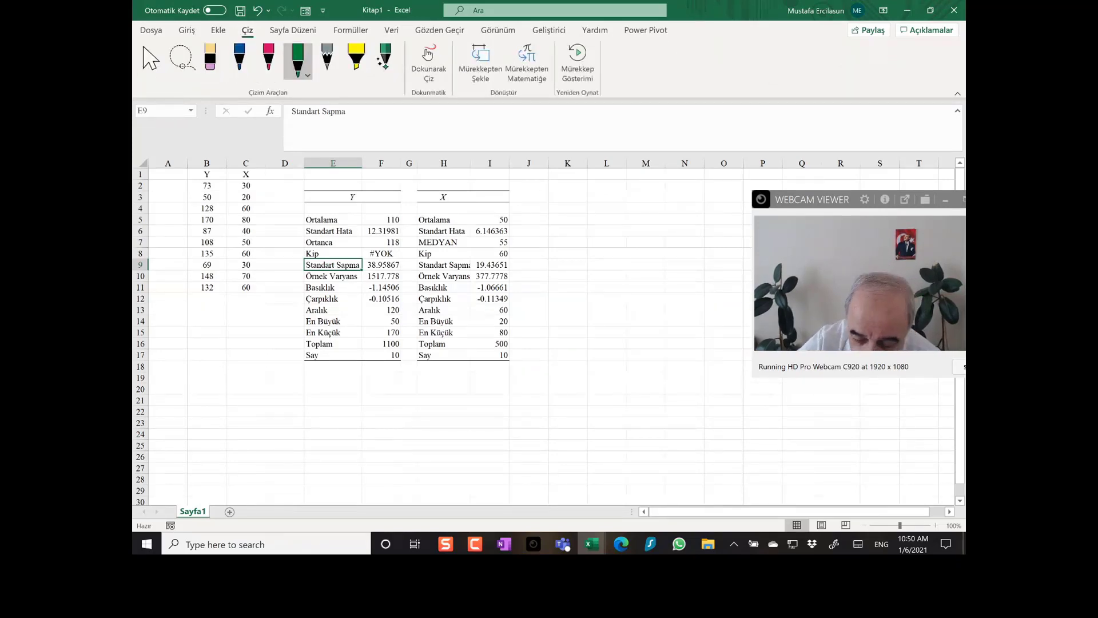
pyautogui.moveTo(539, 441)
pyautogui.mouseDown()
pyautogui.moveTo(549, 369)
pyautogui.moveTo(687, 384)
pyautogui.moveTo(787, 458)
pyautogui.mouseUp()
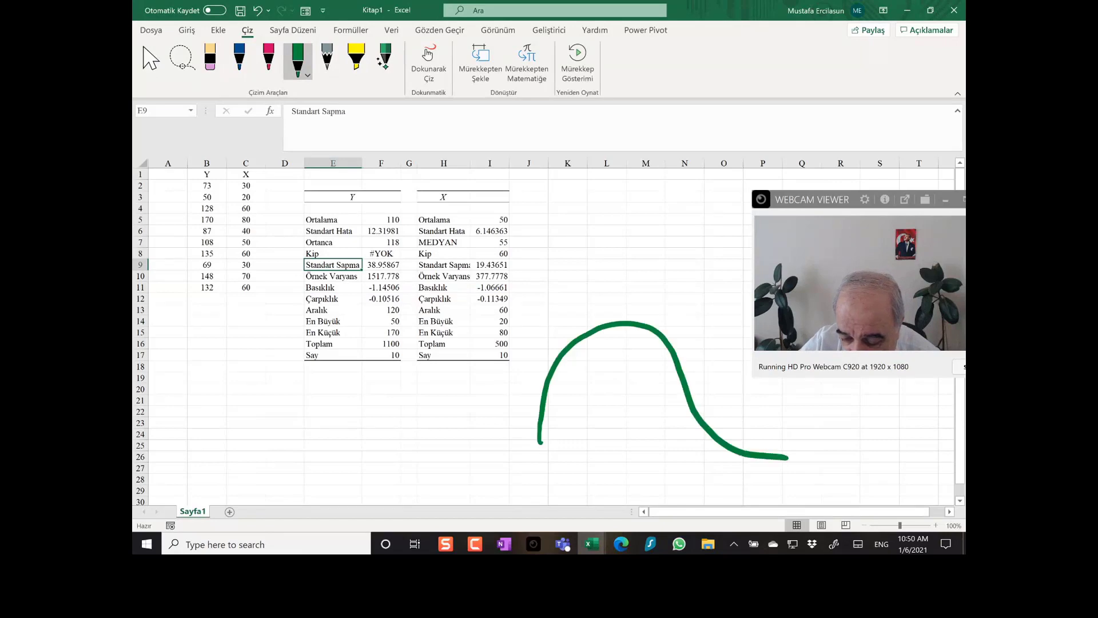
pyautogui.moveTo(435, 452); pyautogui.dragTo(863, 466)
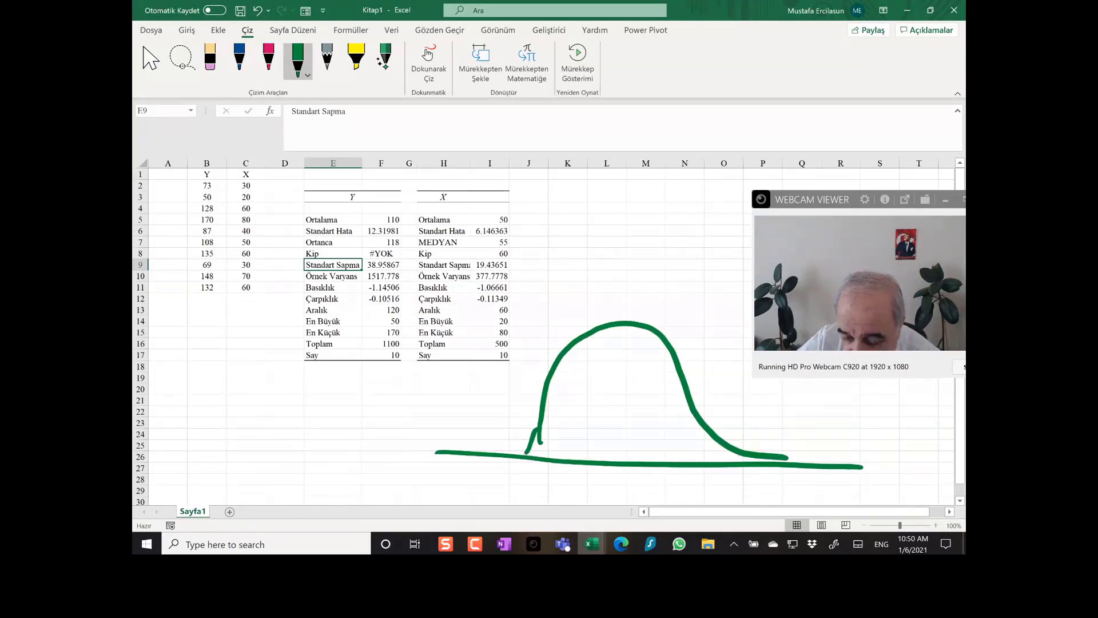
pyautogui.click(268, 57)
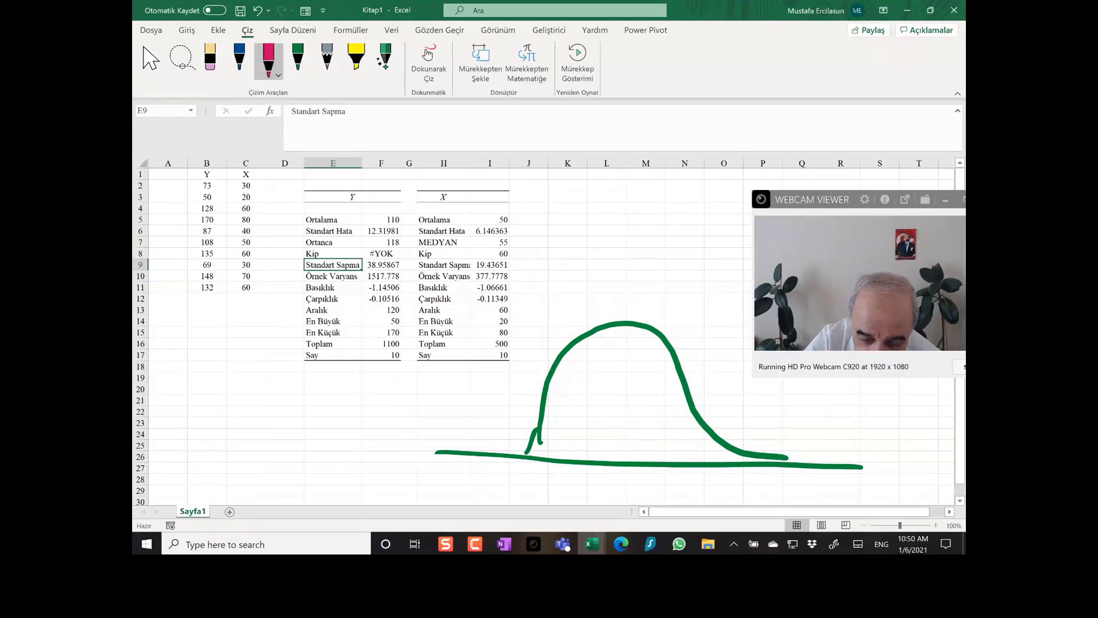
pyautogui.moveTo(465, 447); pyautogui.dragTo(657, 424)
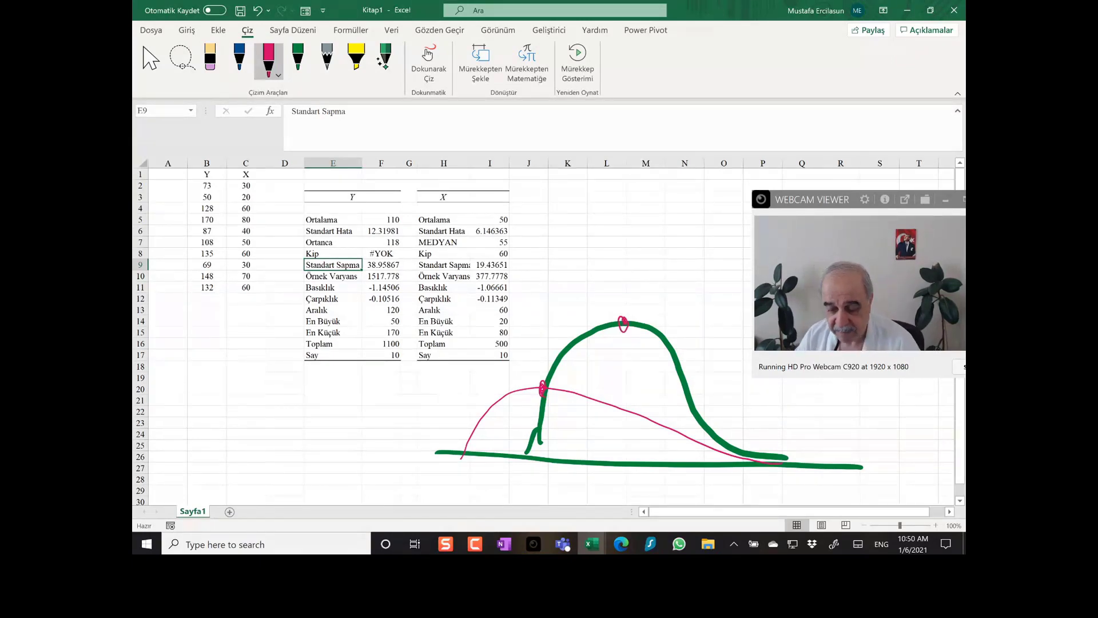
# Undo the green and pink ink strokes of the two overlapping curves
pyautogui.hotkey('ctrl', 'z')
pyautogui.hotkey('ctrl', 'z')
pyautogui.hotkey('ctrl', 'z')
pyautogui.hotkey('ctrl', 'z')
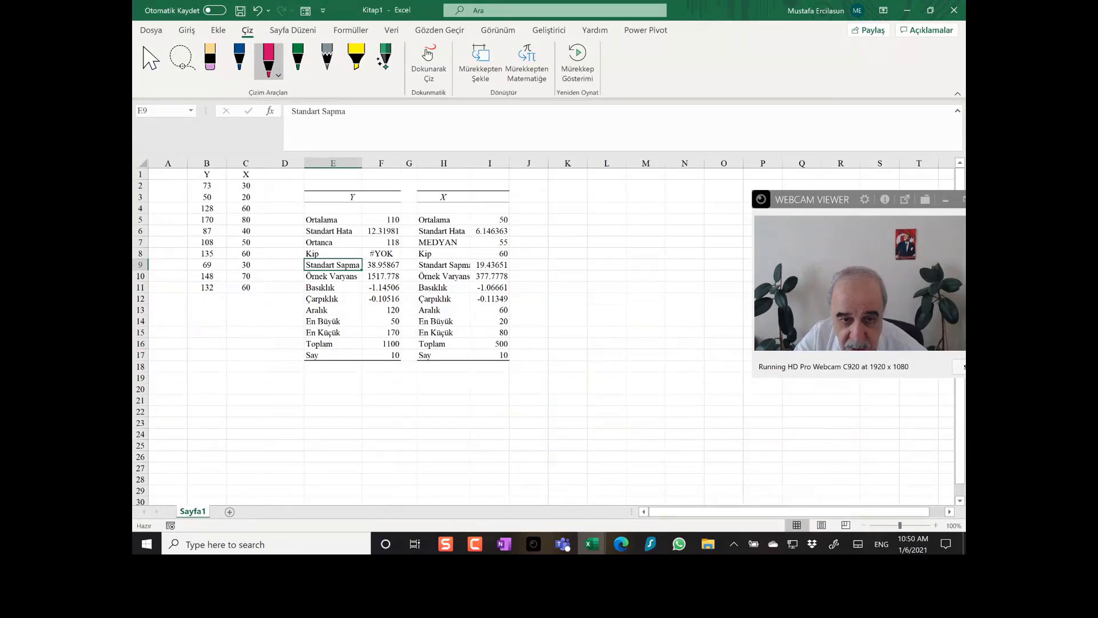
# Select the Y table's skewness value in F12 and sketch a pink right-skewed curve on a baseline, circling its peak side
pyautogui.click(347, 288)
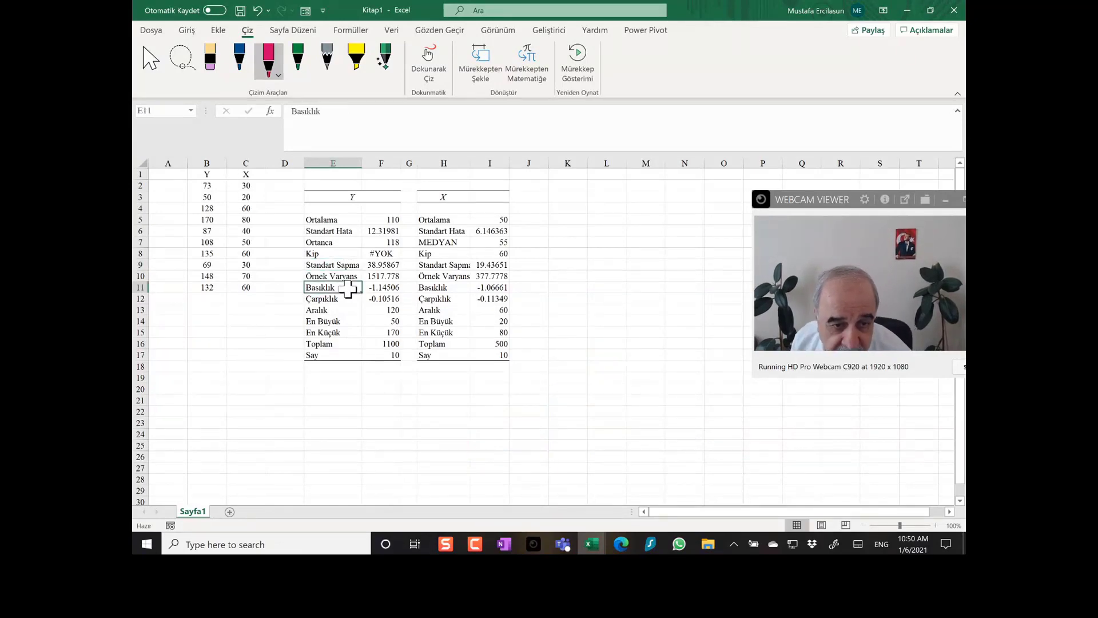
pyautogui.click(346, 298)
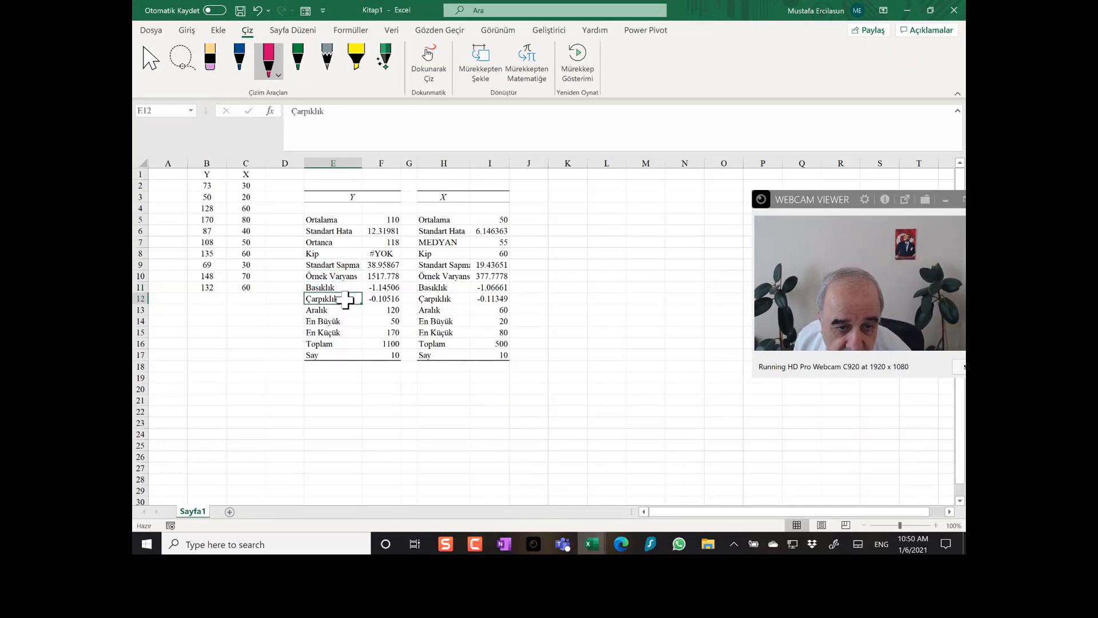
pyautogui.click(393, 299)
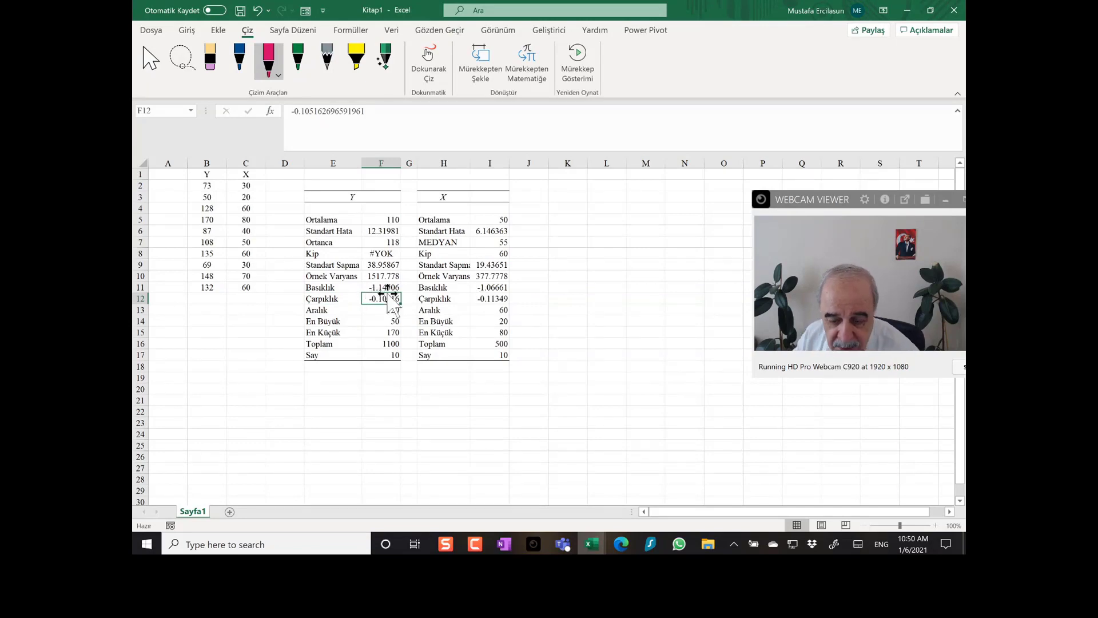
pyautogui.moveTo(451, 441); pyautogui.dragTo(809, 439)
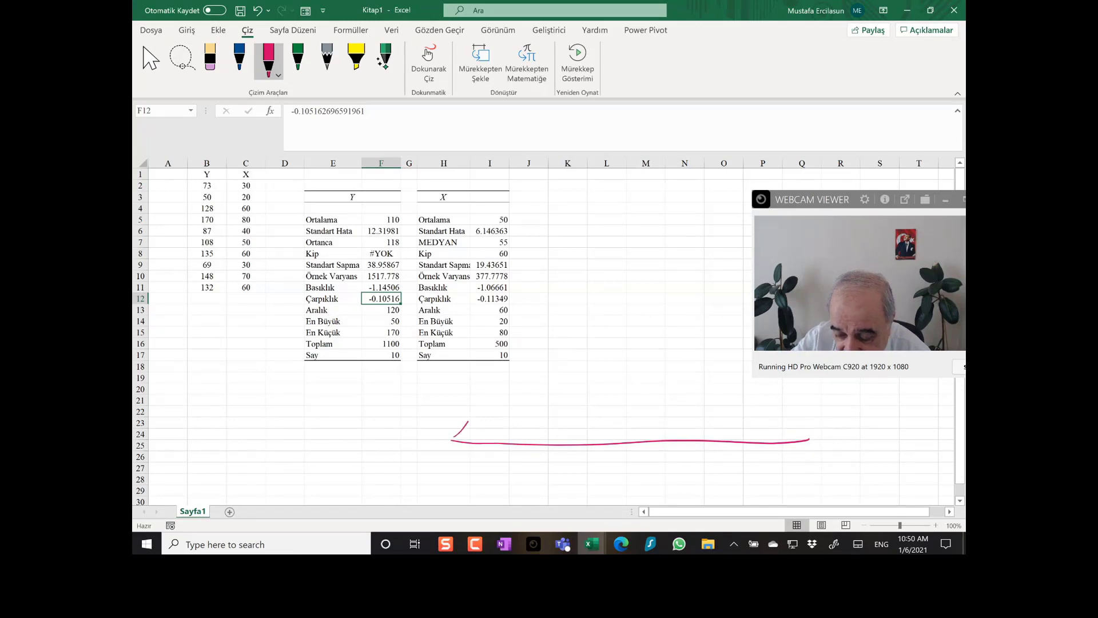
pyautogui.moveTo(468, 421)
pyautogui.mouseDown()
pyautogui.moveTo(589, 341)
pyautogui.moveTo(737, 416)
pyautogui.moveTo(901, 444)
pyautogui.mouseUp()
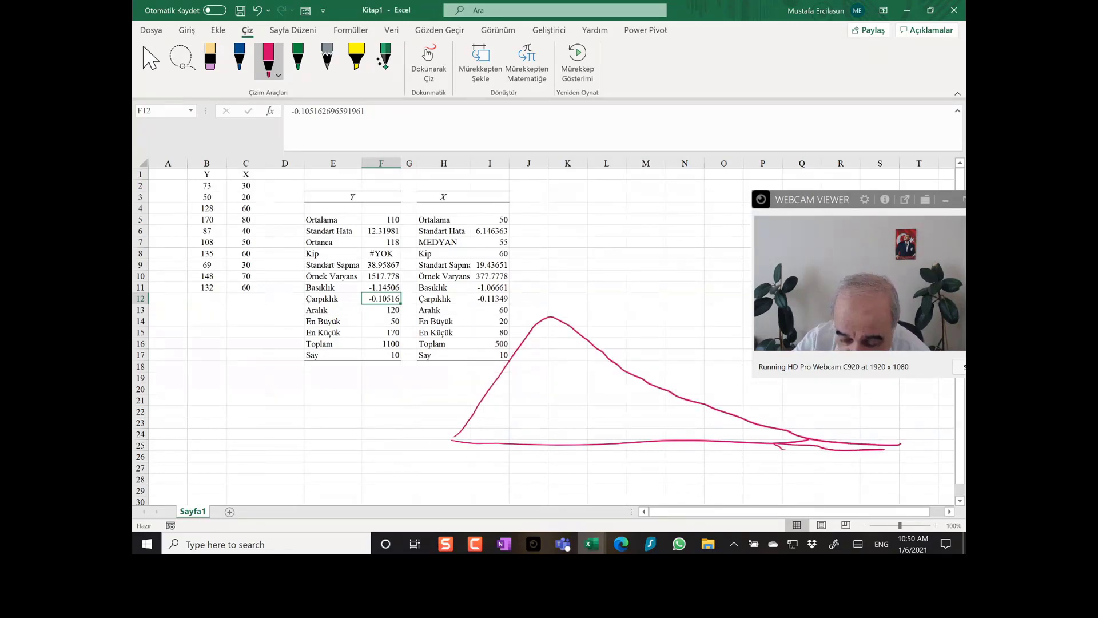
pyautogui.moveTo(569, 288)
pyautogui.mouseDown()
pyautogui.moveTo(433, 483)
pyautogui.moveTo(614, 317)
pyautogui.moveTo(526, 284)
pyautogui.mouseUp()
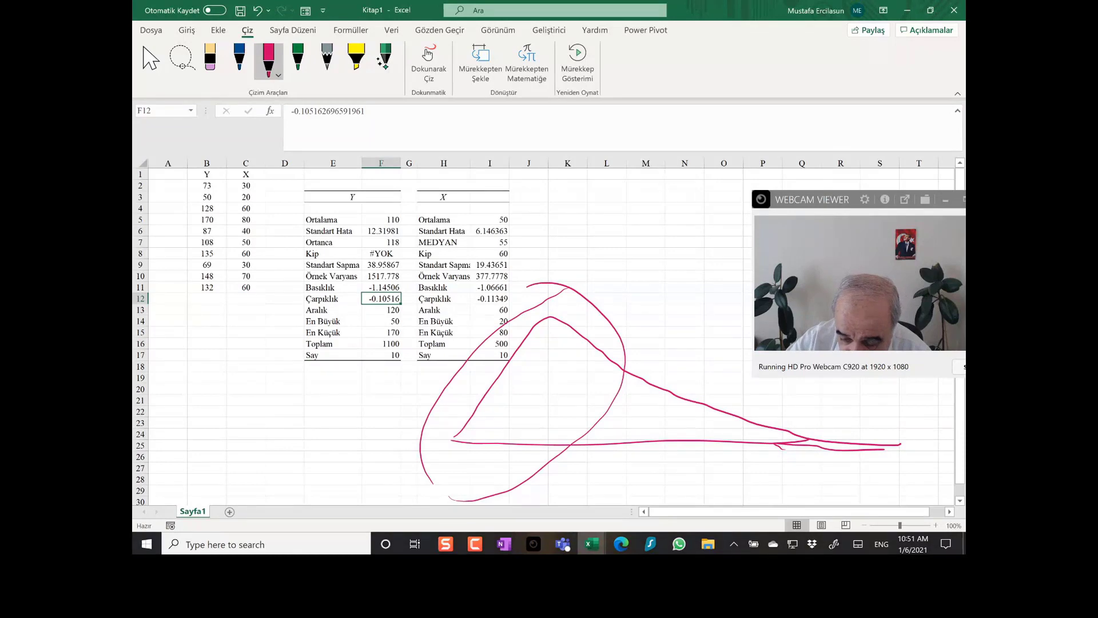
# Sketch pink axes around rows 33 to 49 with a left-skewed curve and a vertical line crossing it in column L
pyautogui.scroll(-7, 543, 332)
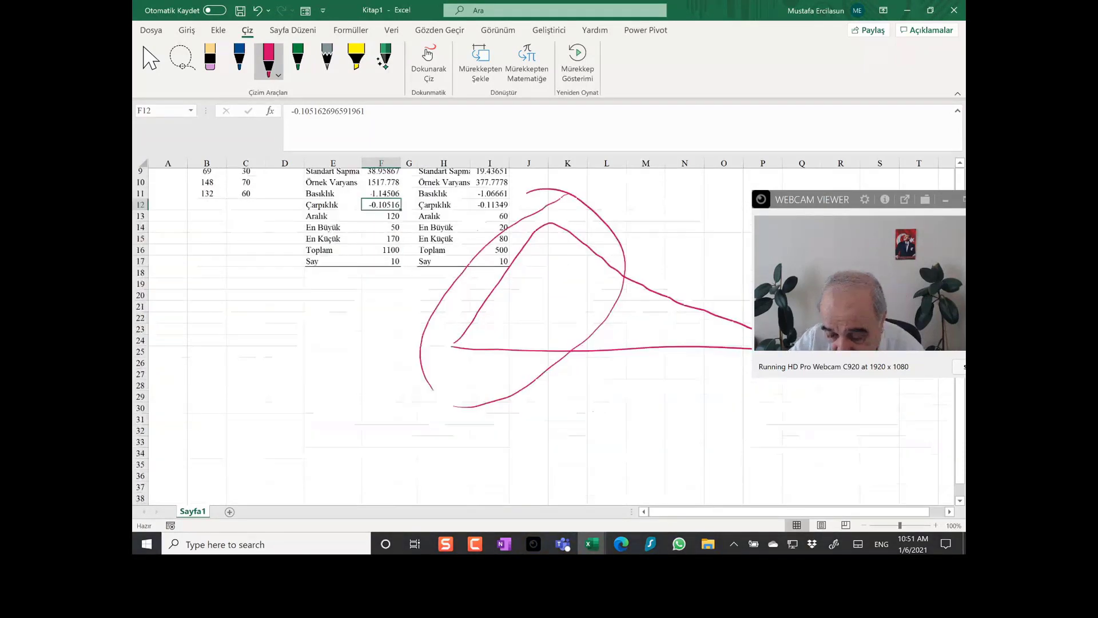
pyautogui.scroll(-1, 543, 332)
pyautogui.moveTo(357, 274)
pyautogui.mouseDown()
pyautogui.moveTo(354, 398)
pyautogui.moveTo(544, 450)
pyautogui.moveTo(709, 457)
pyautogui.mouseUp()
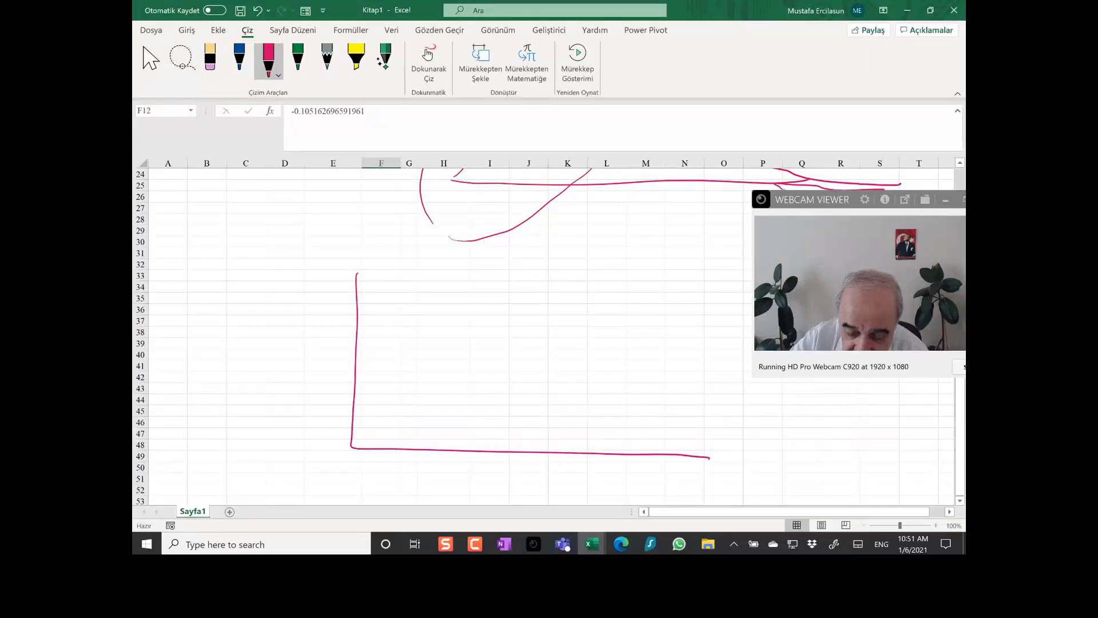
pyautogui.moveTo(355, 447)
pyautogui.mouseDown()
pyautogui.moveTo(475, 411)
pyautogui.moveTo(613, 337)
pyautogui.moveTo(810, 465)
pyautogui.mouseUp()
pyautogui.moveTo(691, 458); pyautogui.dragTo(791, 455)
pyautogui.moveTo(606, 272); pyautogui.dragTo(627, 505)
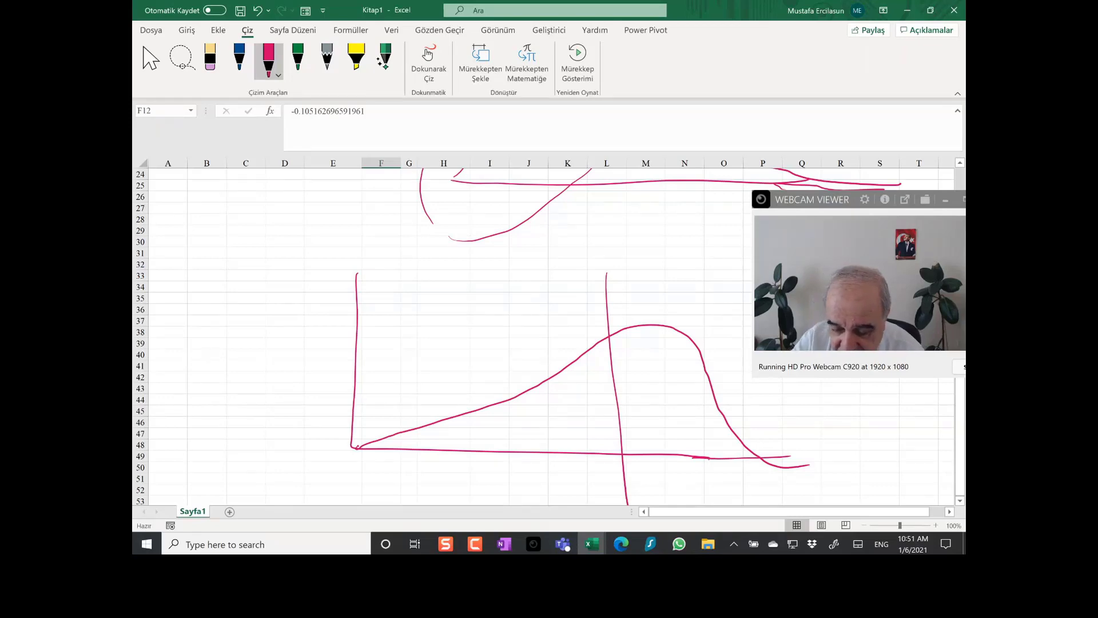
# Sketch pink axes around rows 60 to 73 with a symmetric bell curve and a vertical line through its centre
pyautogui.scroll(-5, 537, 338)
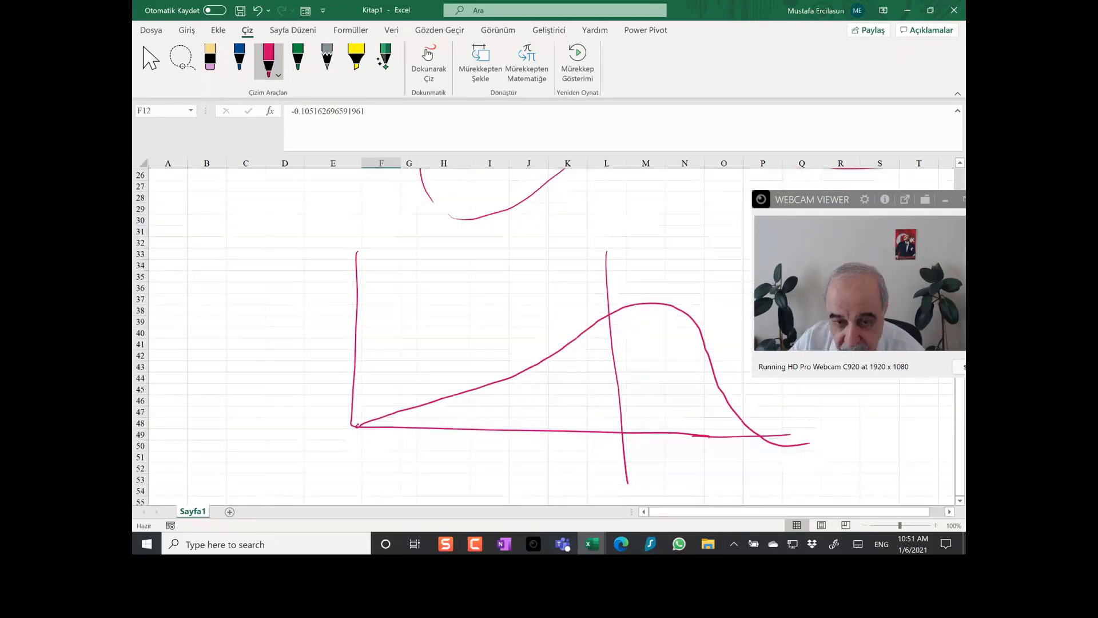
pyautogui.scroll(-4, 537, 338)
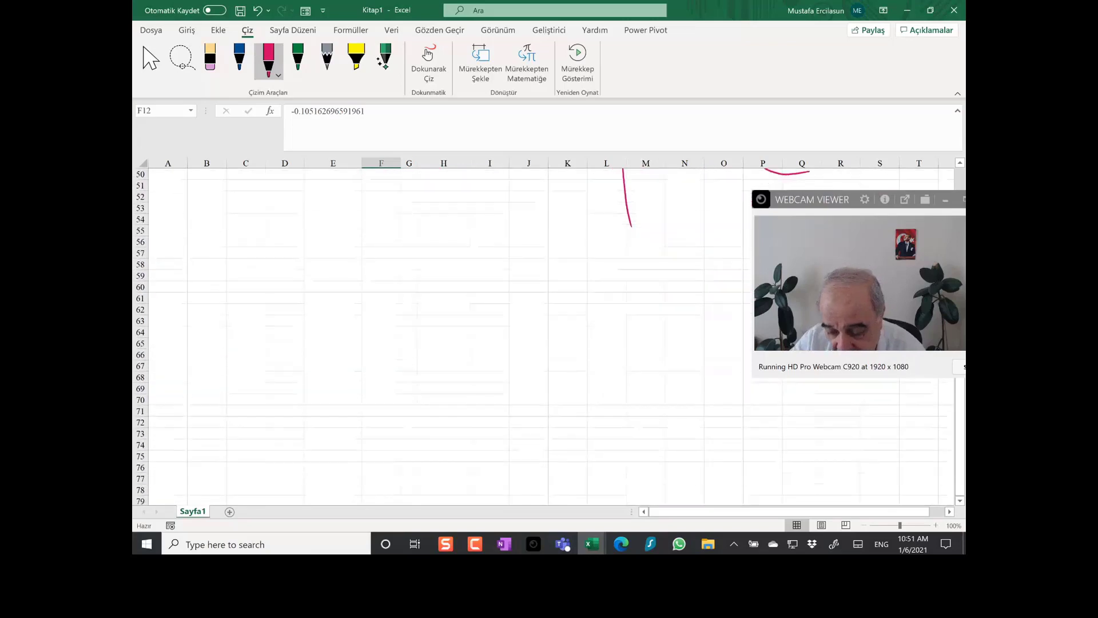
pyautogui.moveTo(400, 280)
pyautogui.mouseDown()
pyautogui.moveTo(402, 367)
pyautogui.moveTo(579, 440)
pyautogui.moveTo(732, 435)
pyautogui.mouseUp()
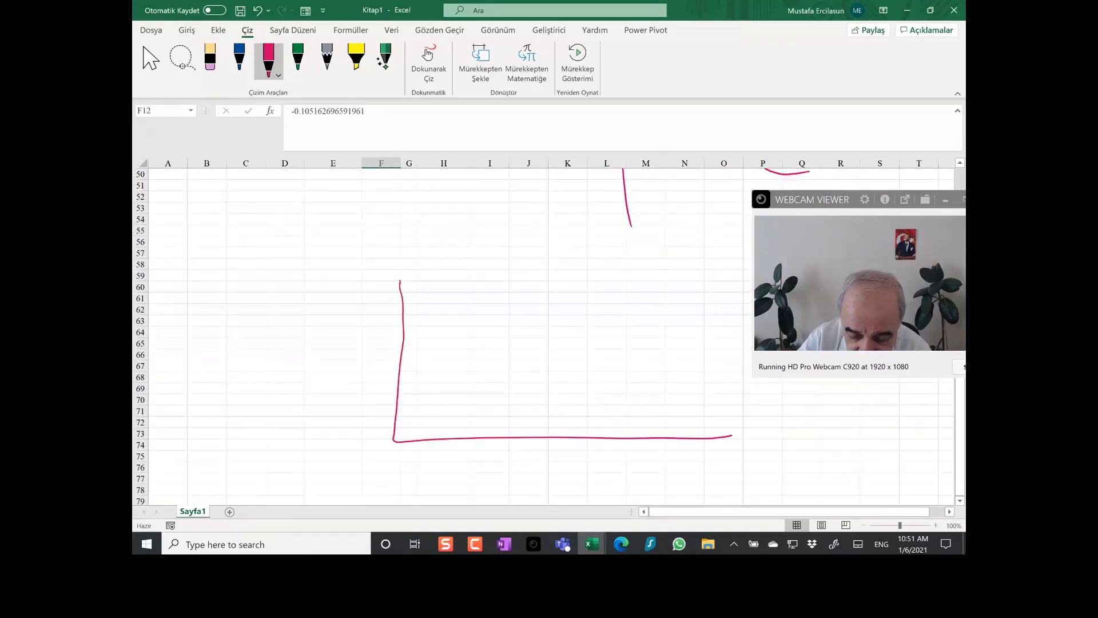
pyautogui.moveTo(395, 440)
pyautogui.mouseDown()
pyautogui.moveTo(451, 407)
pyautogui.moveTo(537, 299)
pyautogui.moveTo(747, 429)
pyautogui.mouseUp()
pyautogui.moveTo(571, 296); pyautogui.dragTo(569, 450)
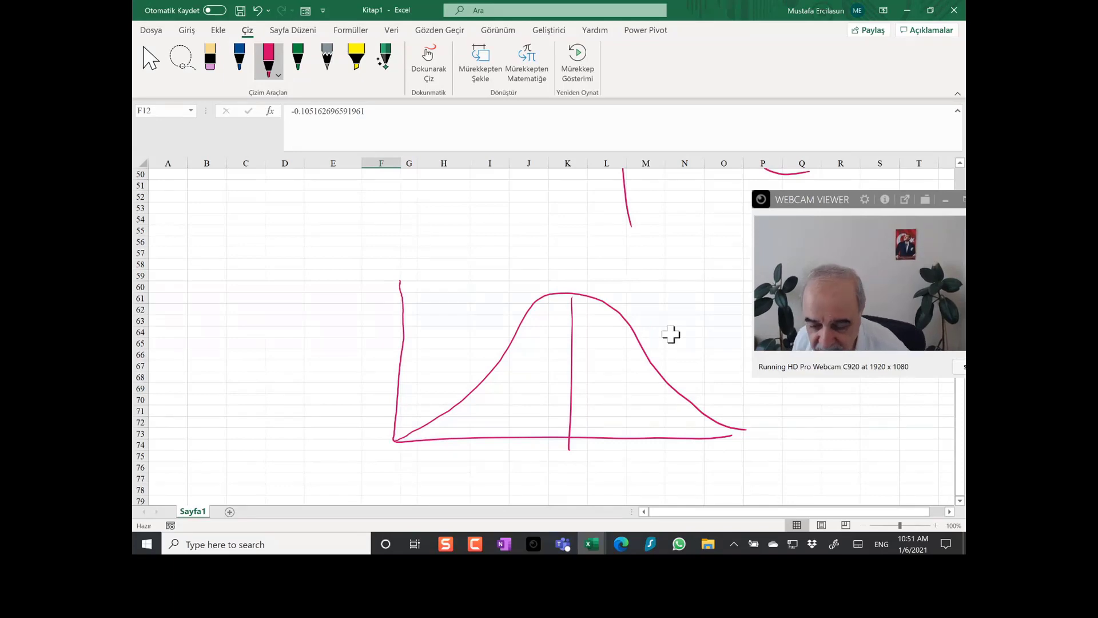
# Undo all the pink ink strokes of the three skewness sketches
pyautogui.scroll(1, 669, 331)
pyautogui.scroll(13, 670, 332)
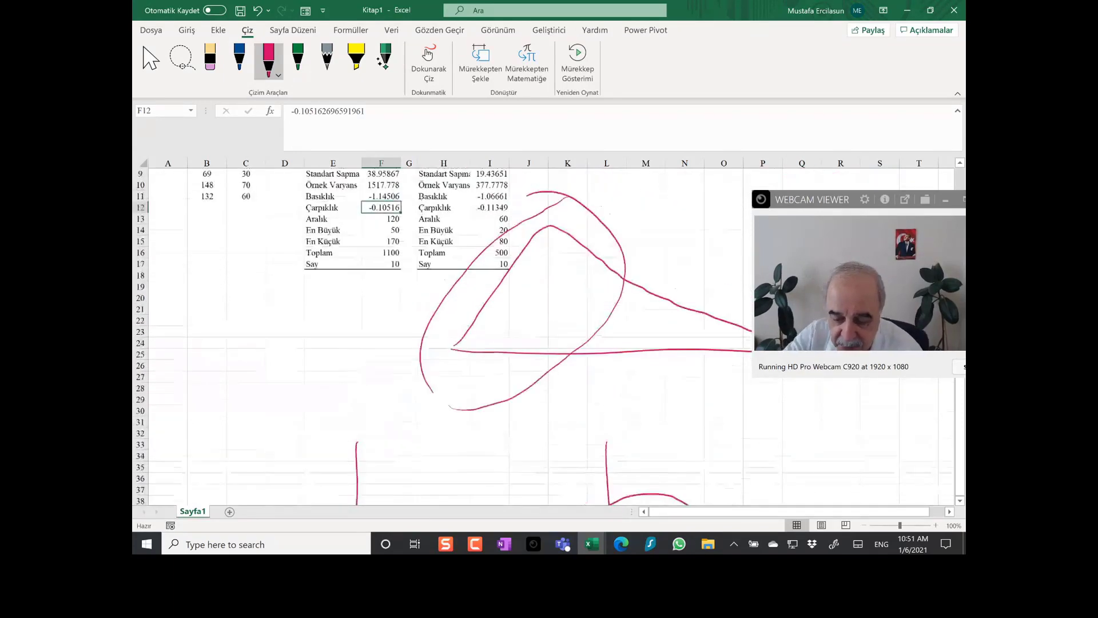
pyautogui.click(258, 14)
pyautogui.click(259, 13)
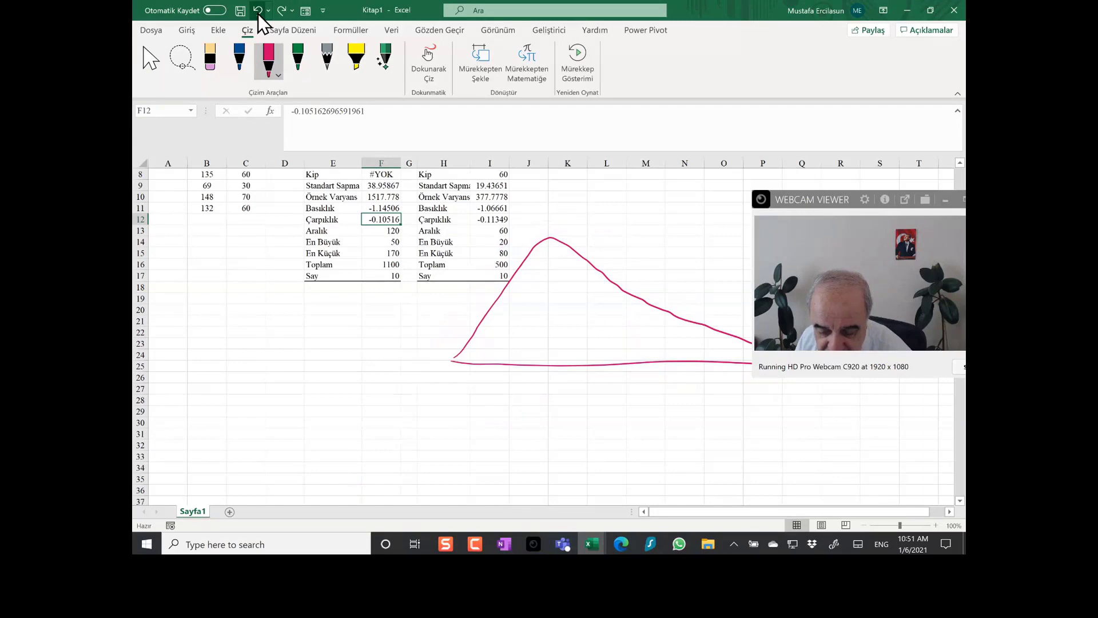
pyautogui.click(258, 14)
pyautogui.click(258, 13)
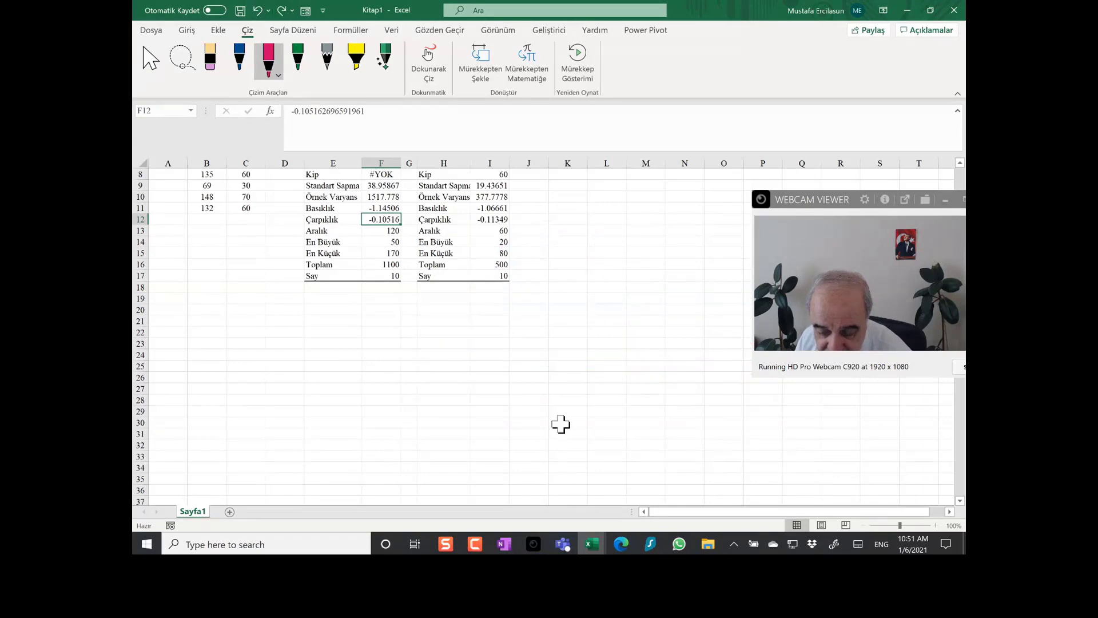
pyautogui.scroll(3, 622, 300)
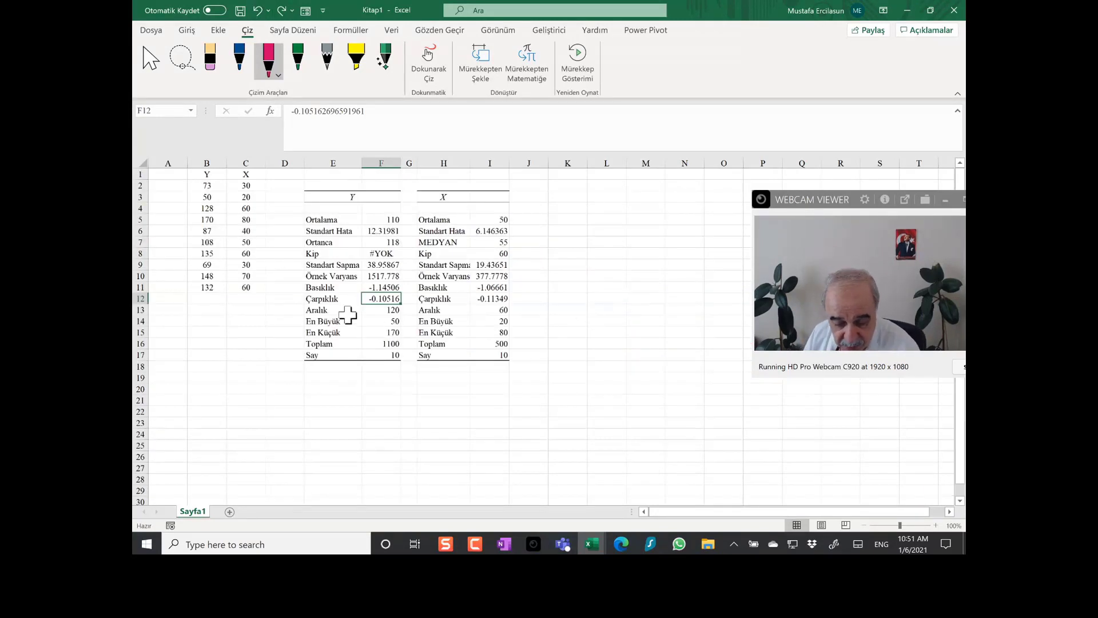
# Examine the range (Aralık) row of the Y statistics table
pyautogui.click(350, 309)
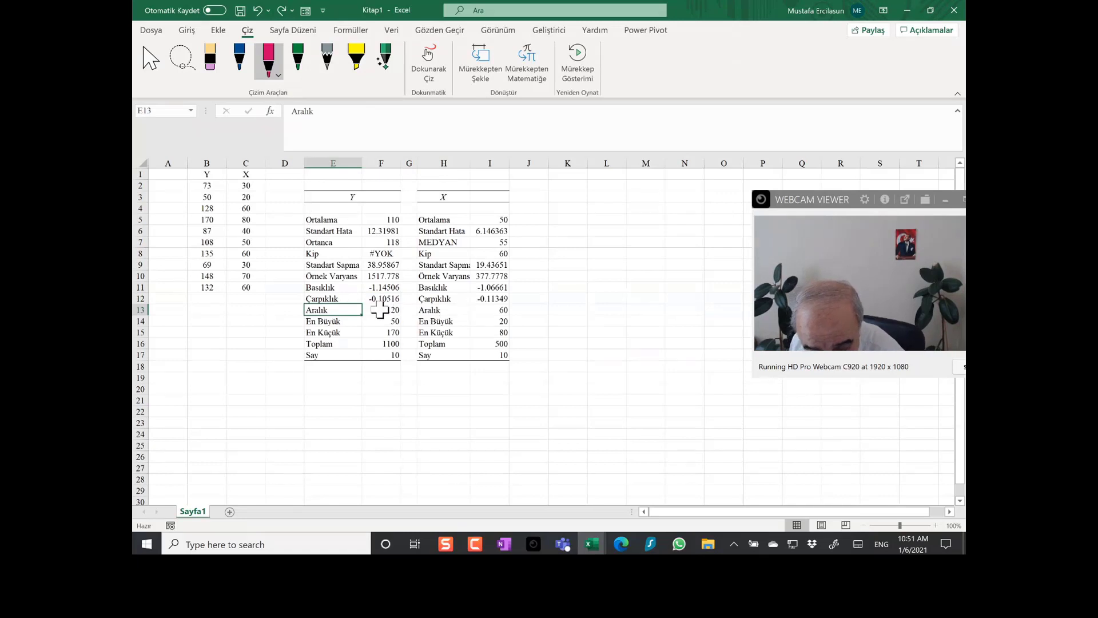
pyautogui.click(382, 312)
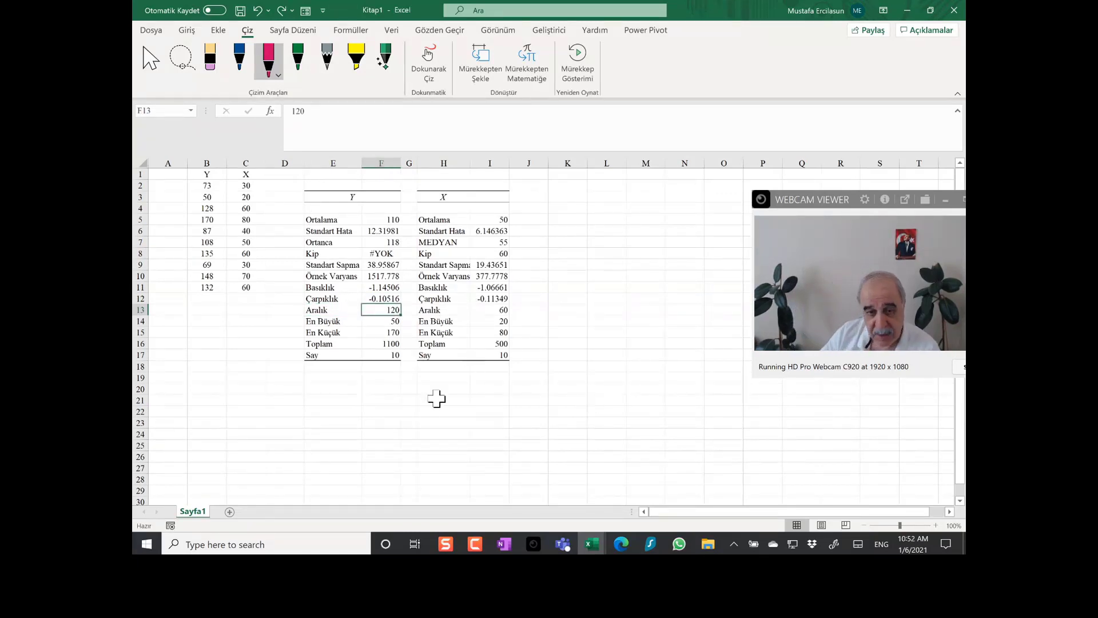
pyautogui.click(462, 400)
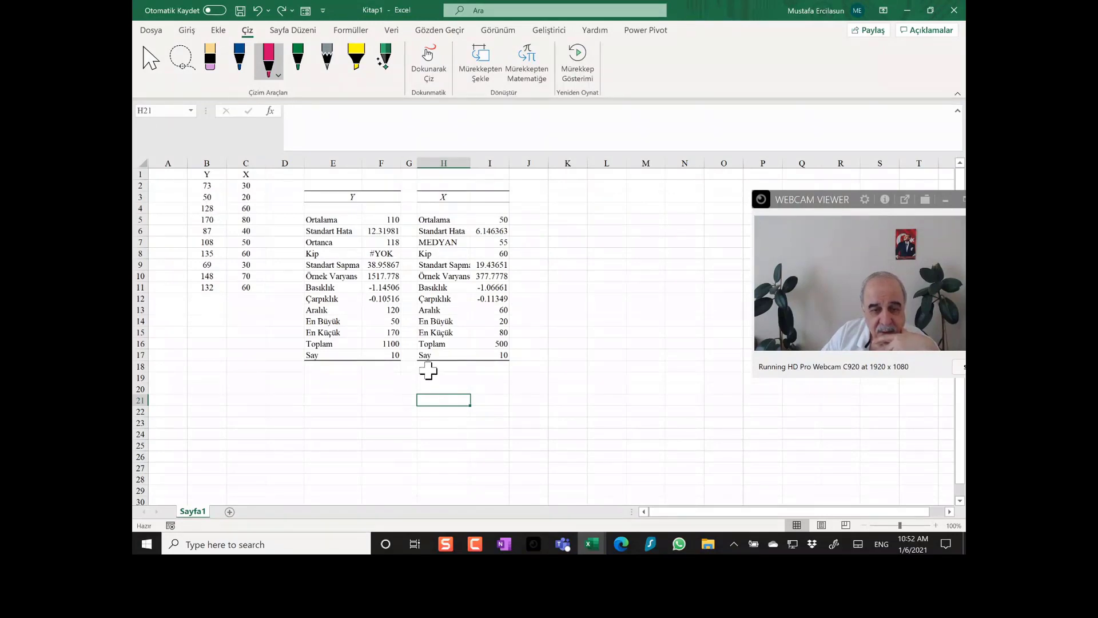
# Examine the largest and smallest Y data values and the range, maximum and minimum rows of the Y and X statistics tables
pyautogui.click(219, 220)
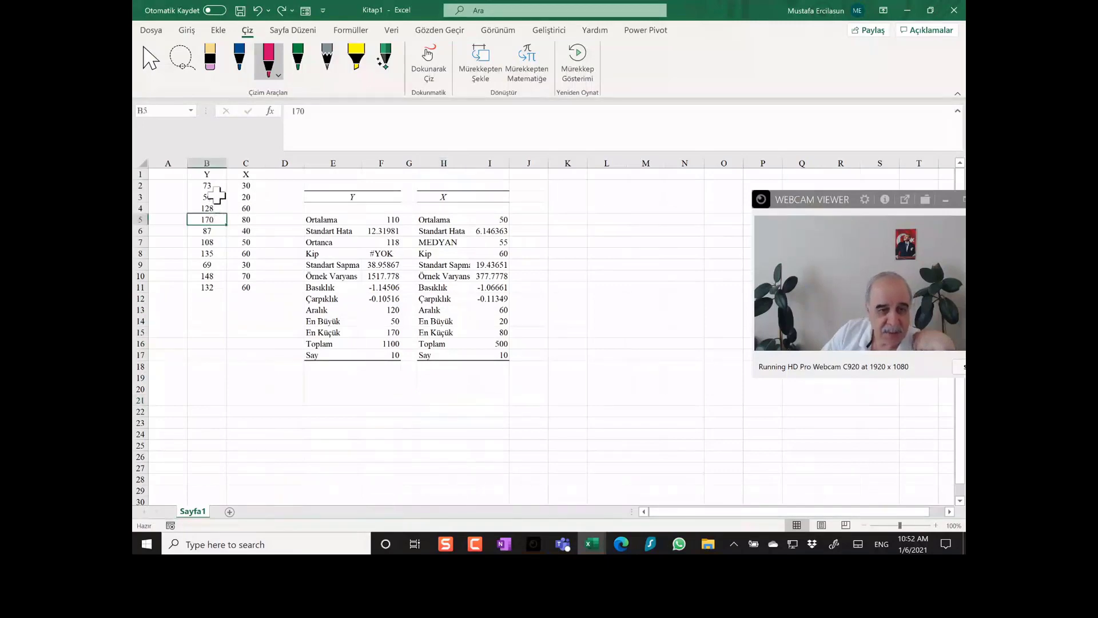
pyautogui.click(217, 196)
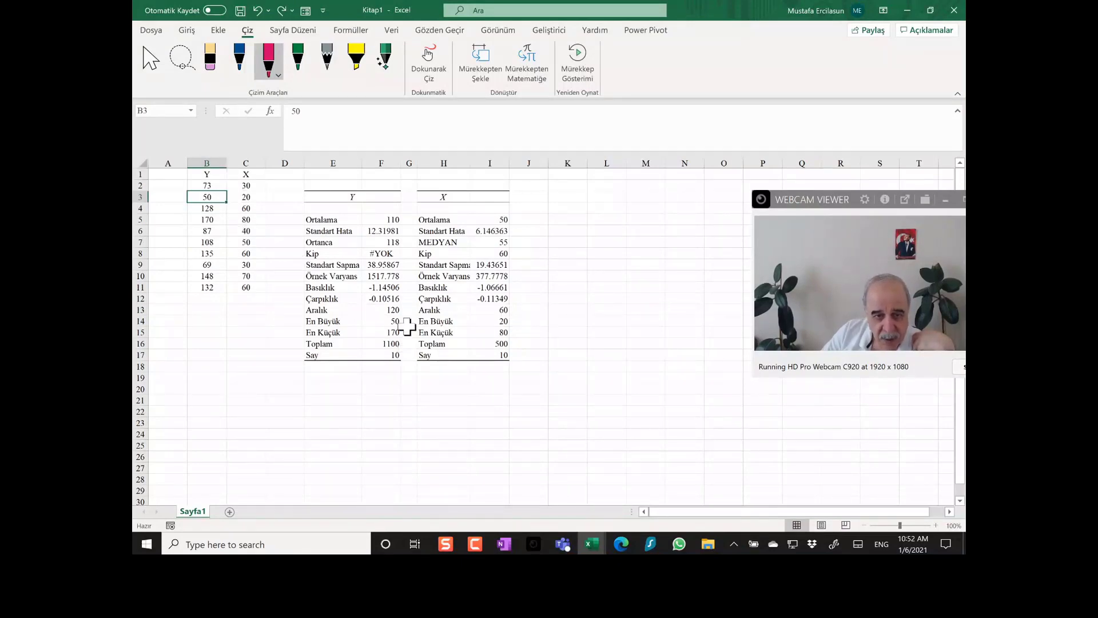
pyautogui.click(376, 330)
pyautogui.click(378, 320)
pyautogui.click(377, 310)
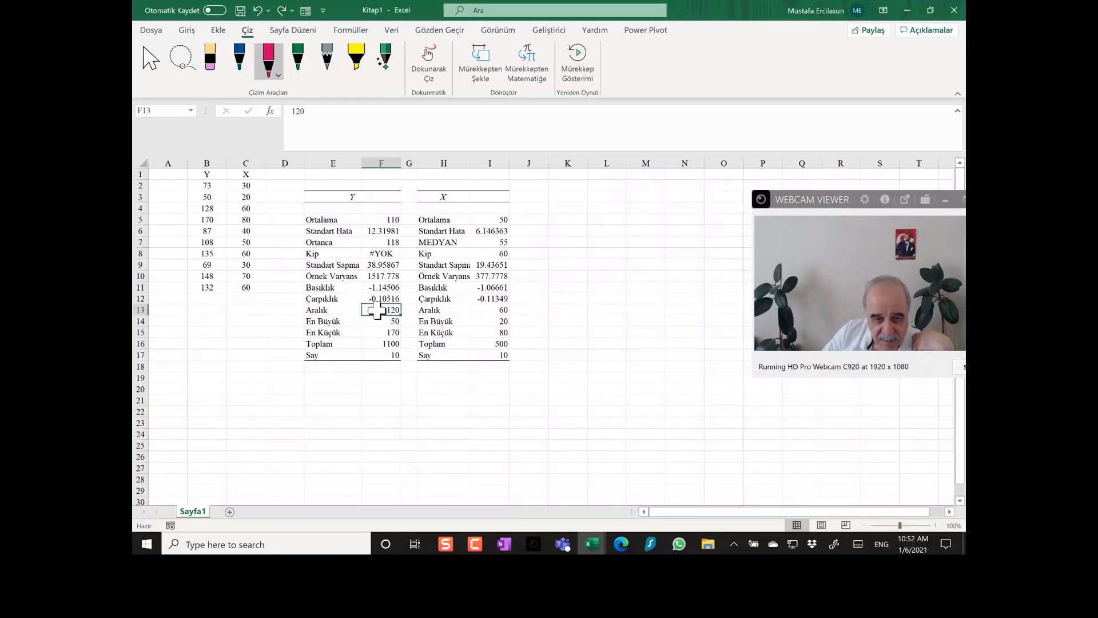
pyautogui.click(486, 335)
pyautogui.click(490, 321)
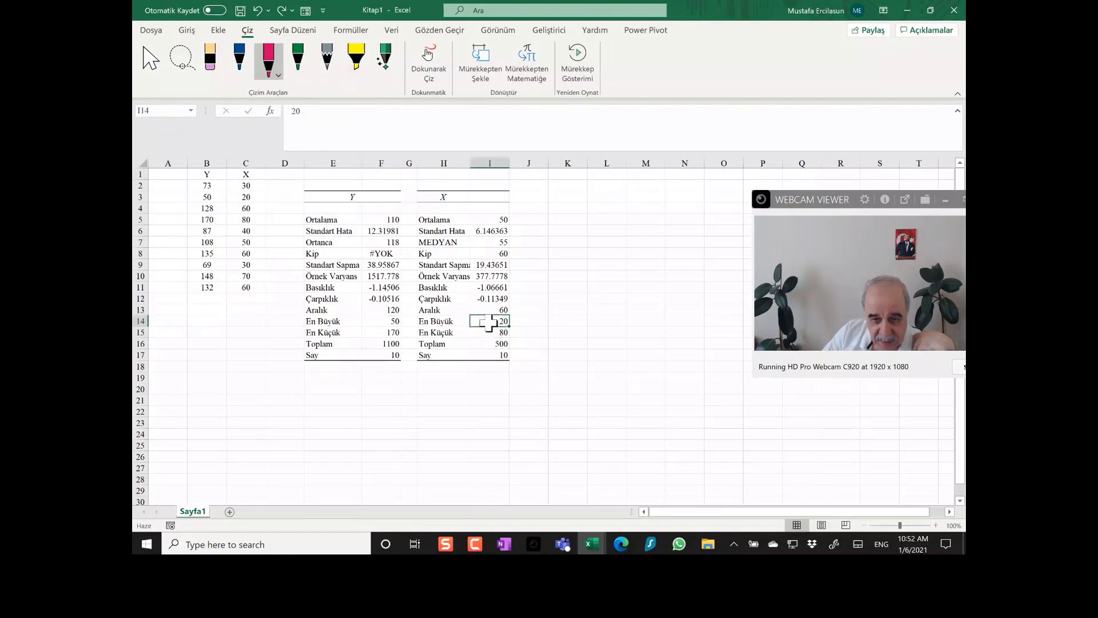
pyautogui.click(492, 310)
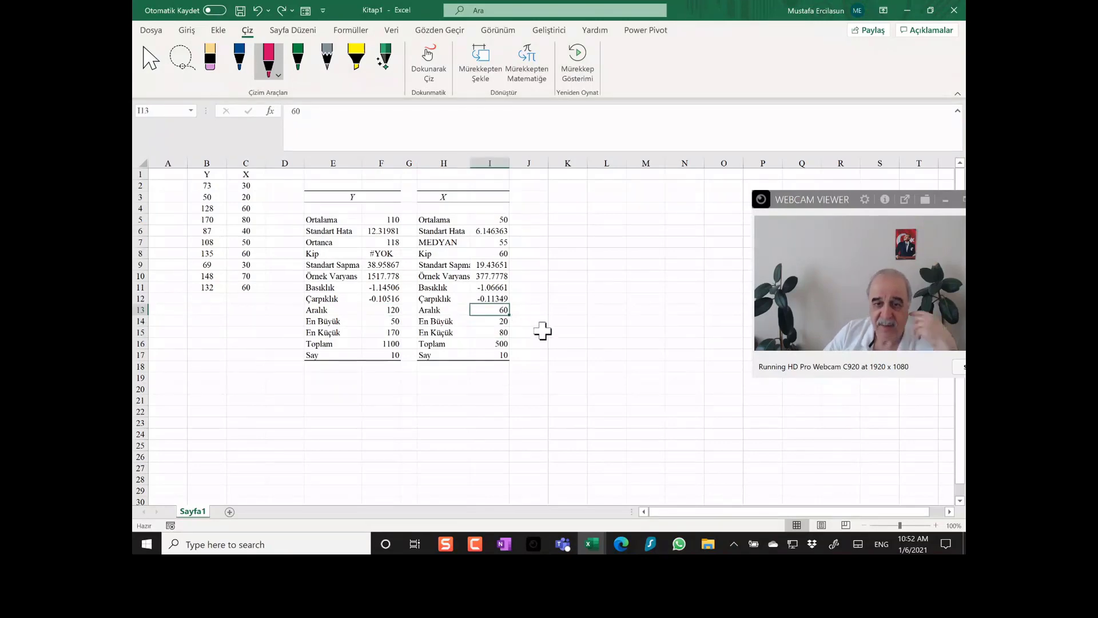
pyautogui.click(541, 331)
# Compare the Y and X source data with the total (Toplam), mean (Ortalama) and count (Say) entries in the statistics tables
pyautogui.moveTo(207, 185); pyautogui.dragTo(207, 282)
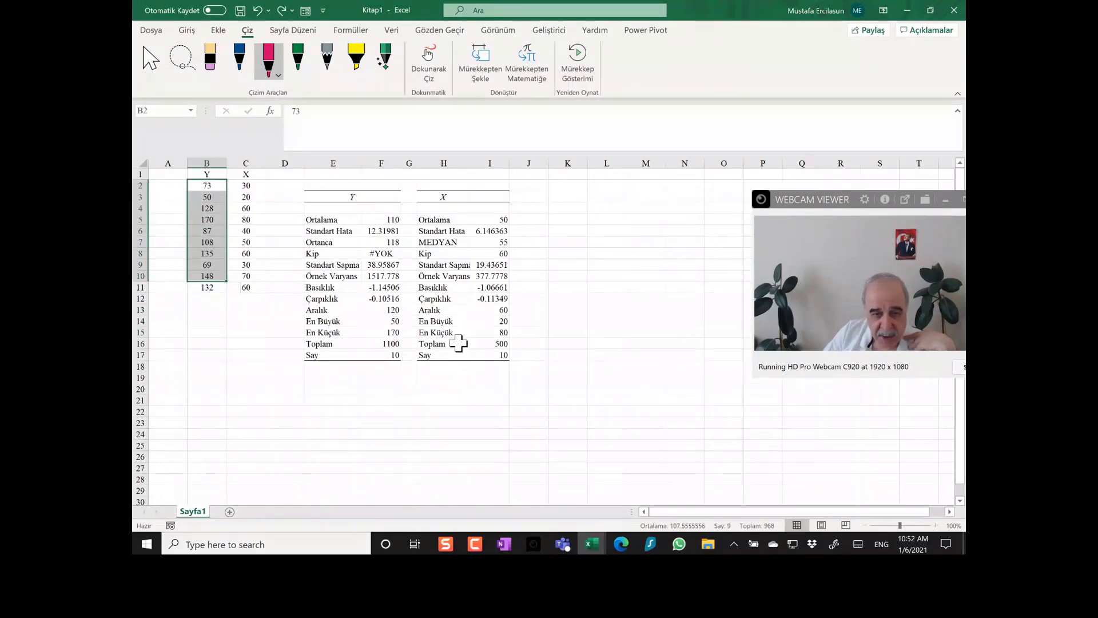
pyautogui.click(388, 346)
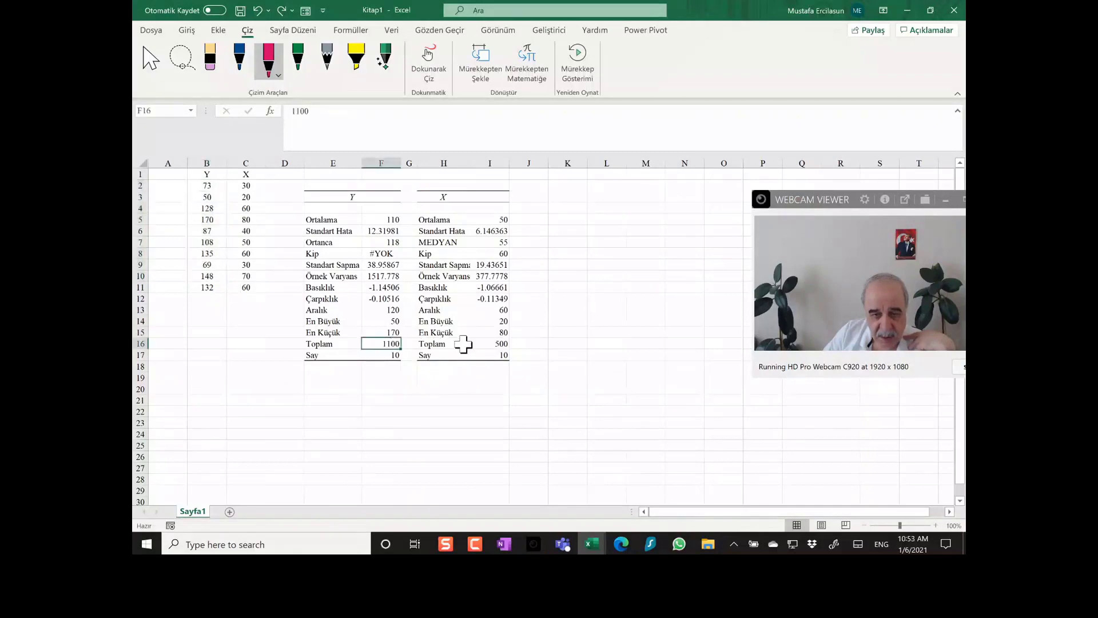
pyautogui.click(499, 344)
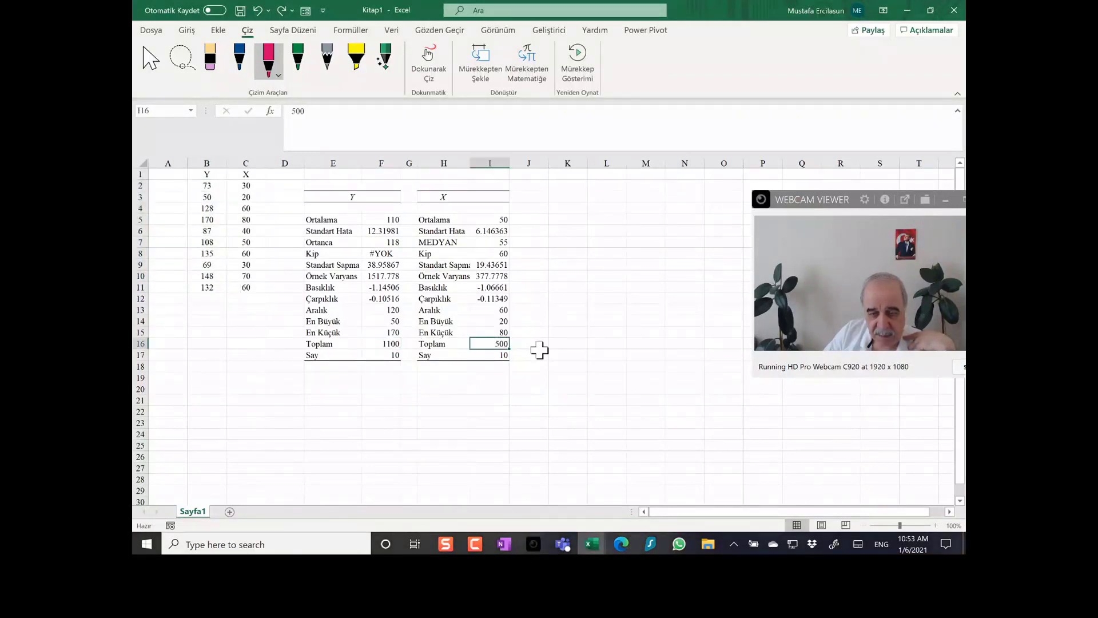
pyautogui.moveTo(213, 187); pyautogui.dragTo(220, 268)
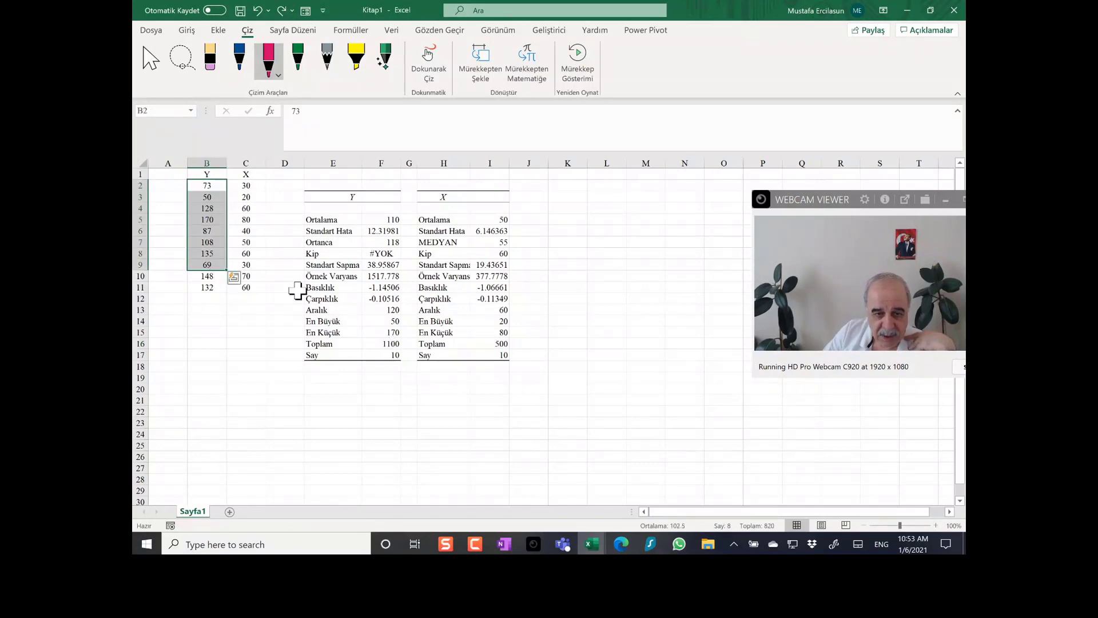
pyautogui.click(256, 231)
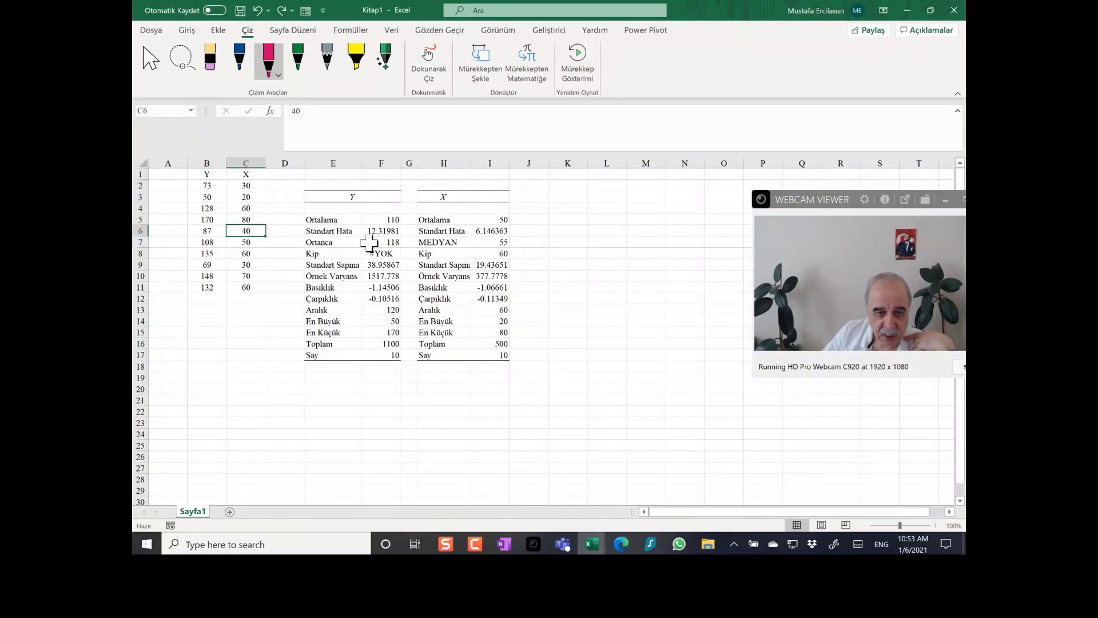
pyautogui.click(385, 222)
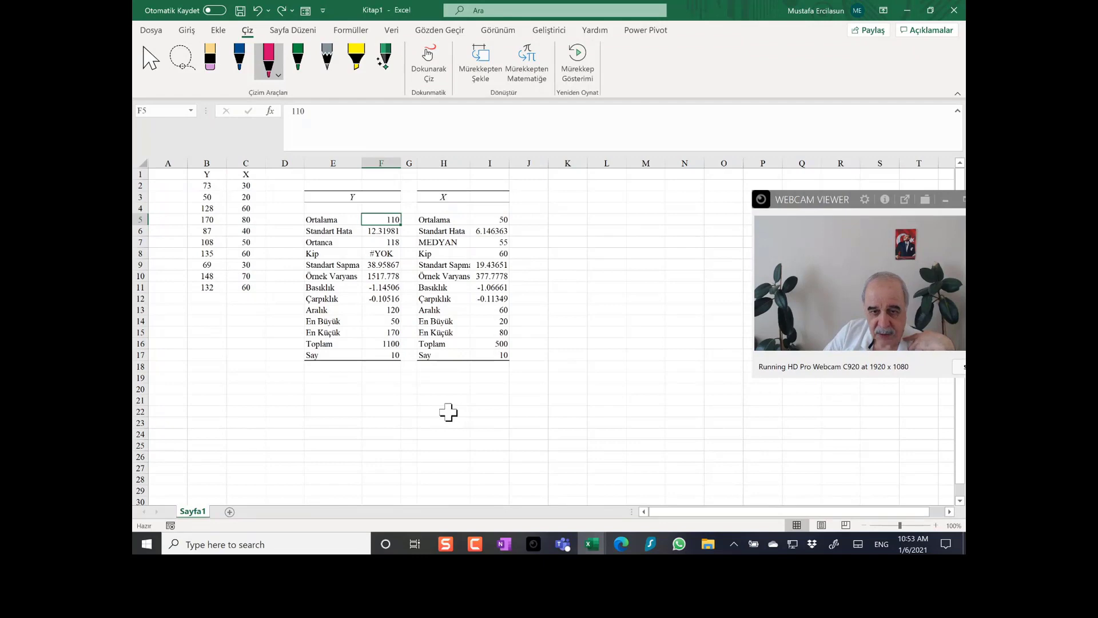
pyautogui.click(384, 354)
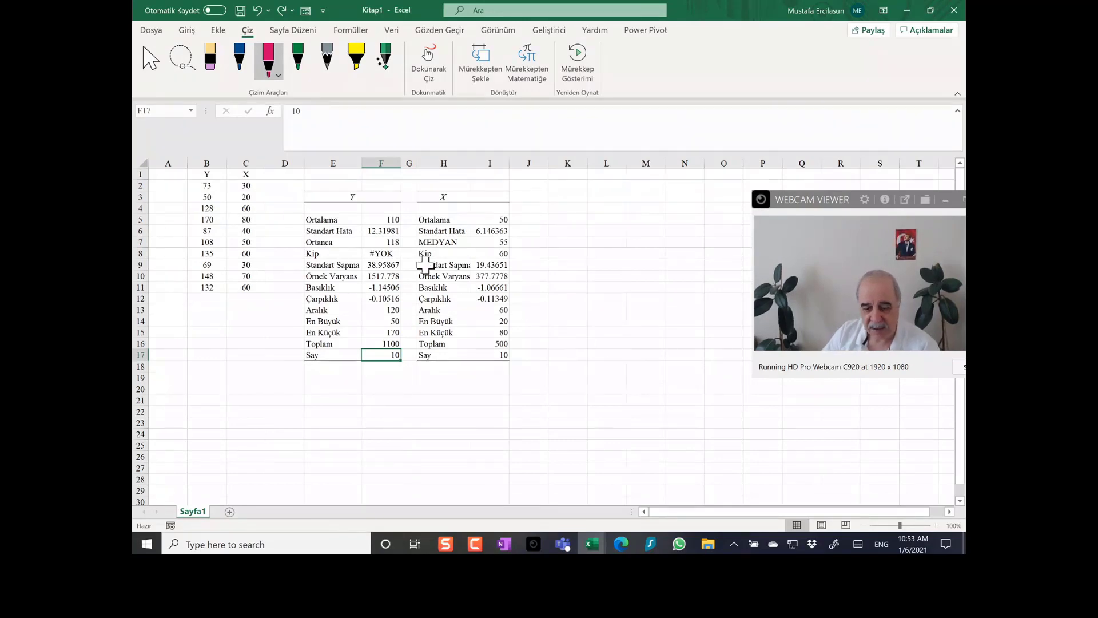
# Delete columns E to J, which hold the Y and X descriptive statistics tables
pyautogui.moveTo(340, 165); pyautogui.dragTo(520, 158)
pyautogui.rightClick(521, 159)
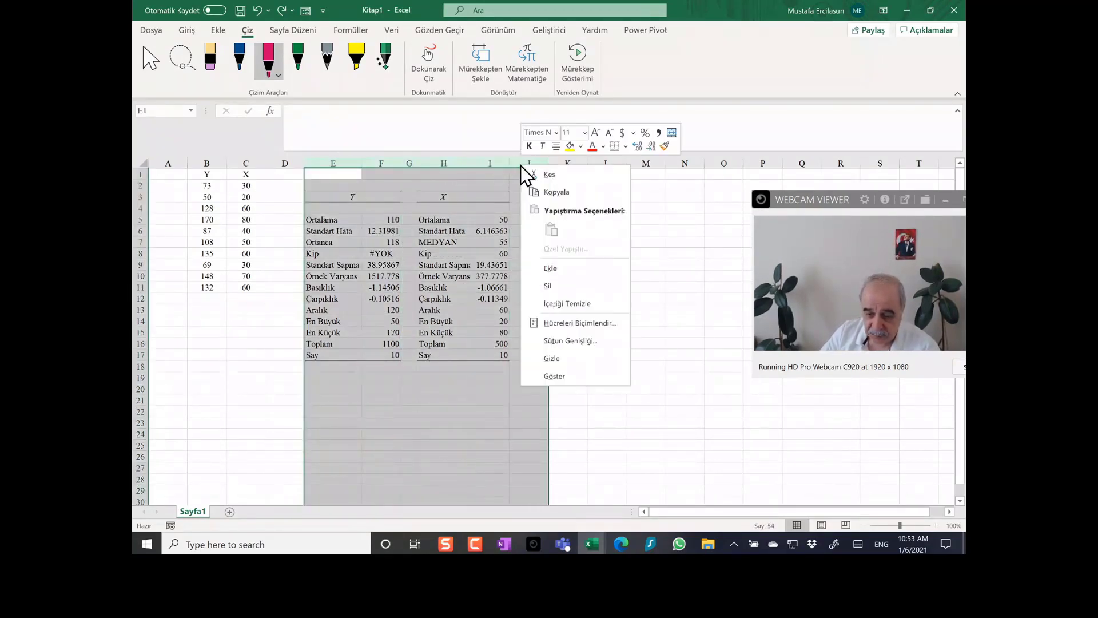
pyautogui.press('Escape')
pyautogui.hotkey('ctrl', '-')
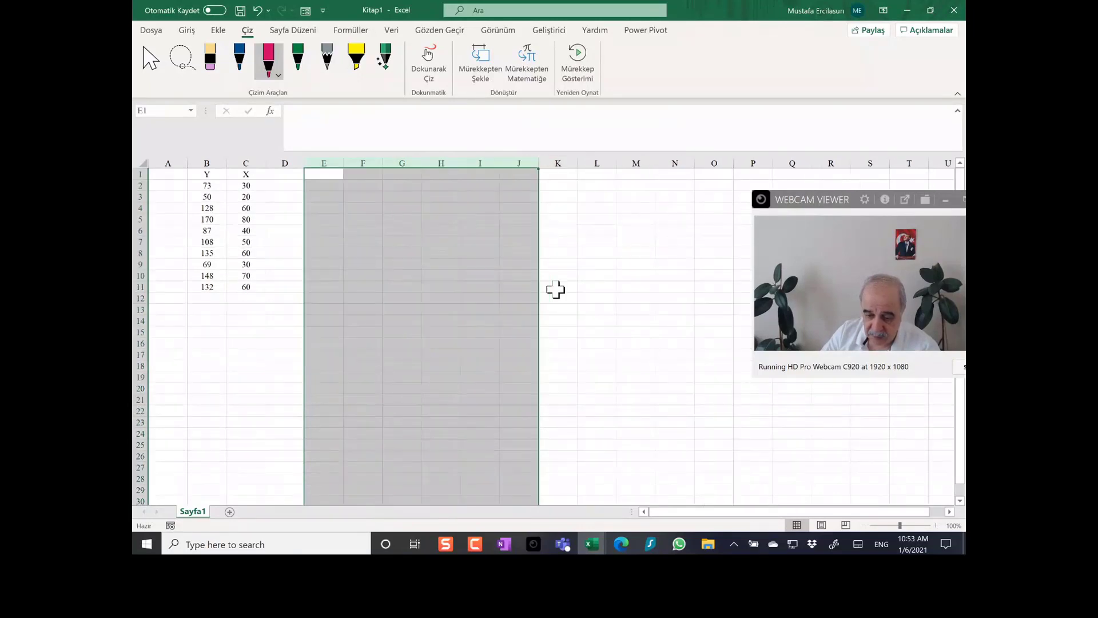
pyautogui.click(477, 276)
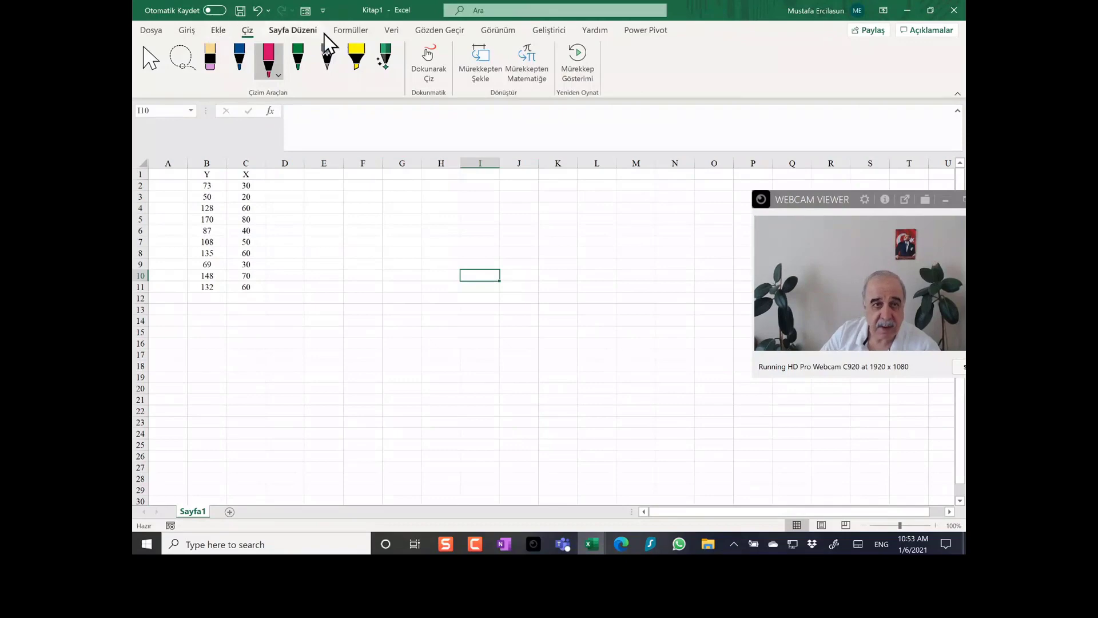
pyautogui.click(393, 31)
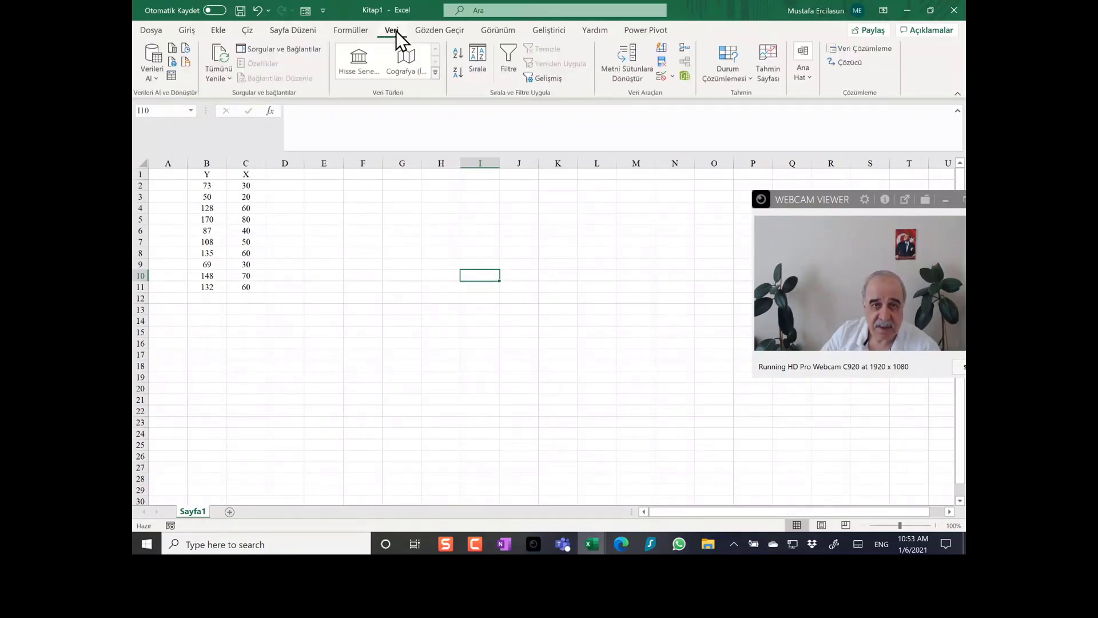
pyautogui.click(847, 62)
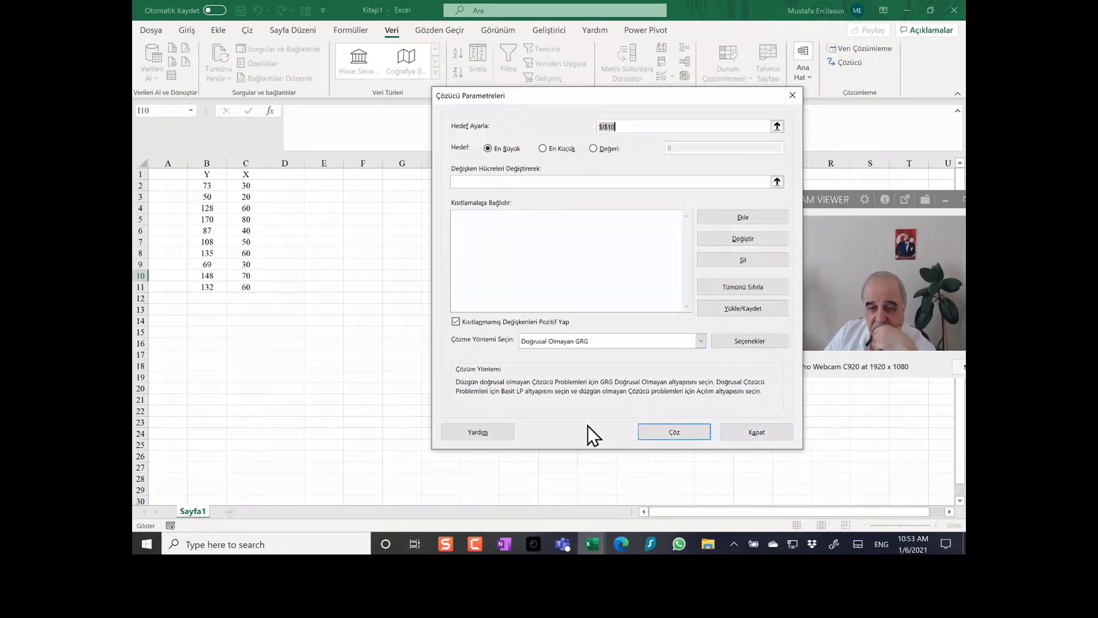
pyautogui.click(746, 435)
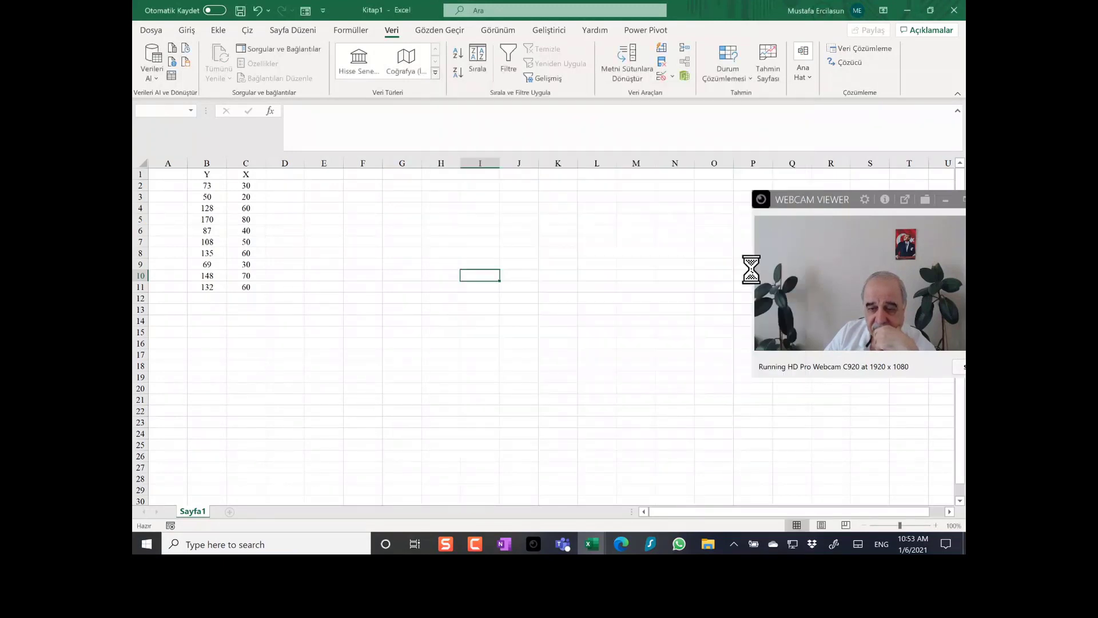
# Set up a Histogram data analysis of the Y values with input range $B$2:$B$11 and bin range 3
pyautogui.click(861, 49)
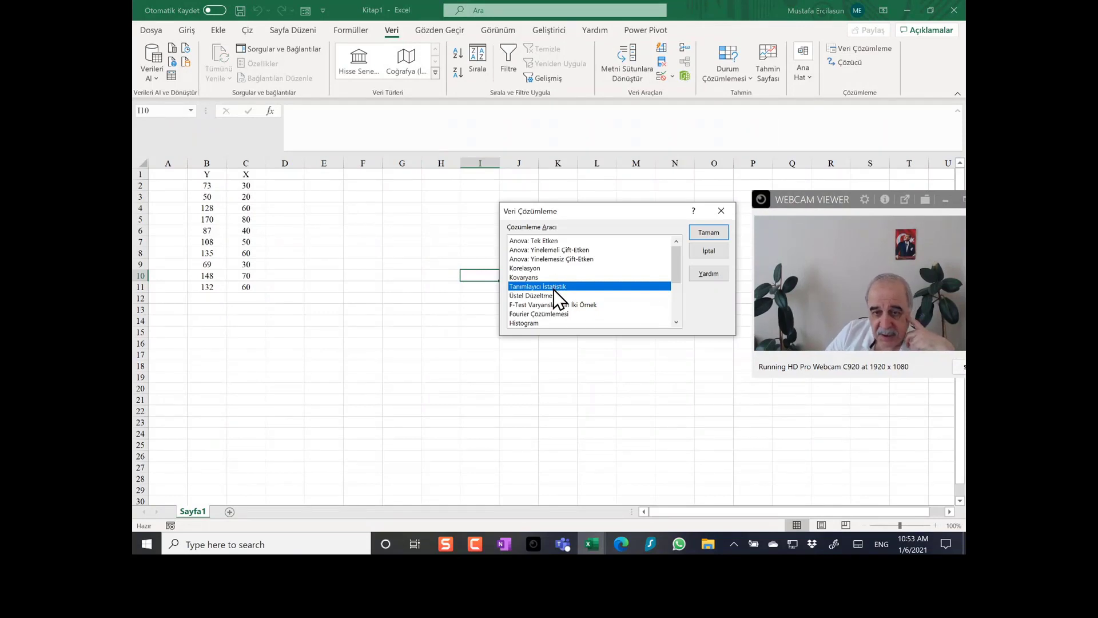
pyautogui.click(533, 324)
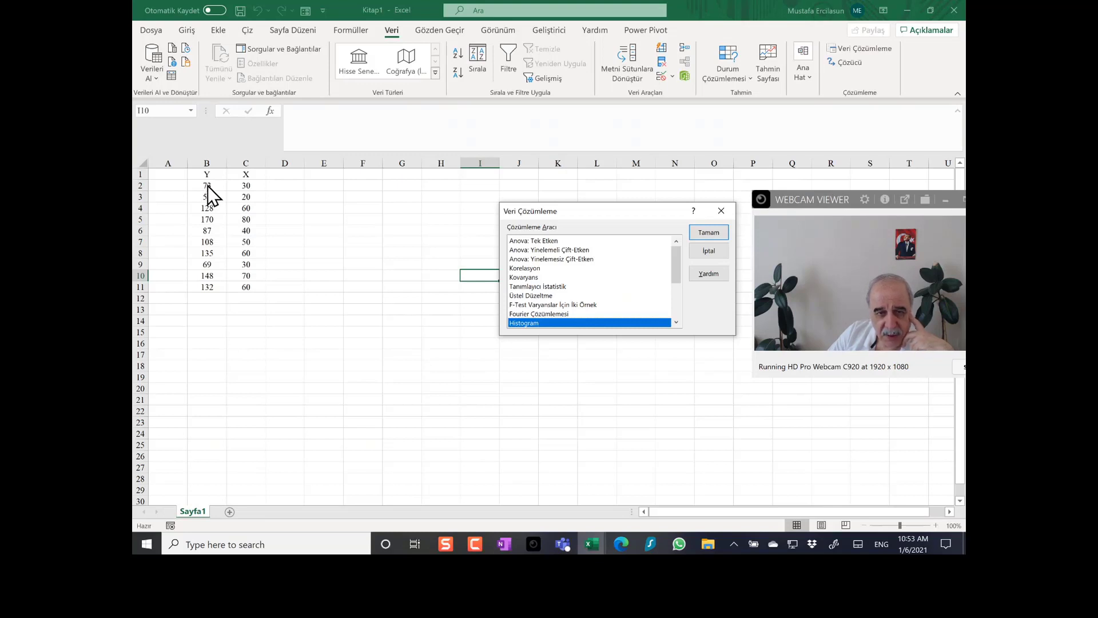
pyautogui.click(715, 231)
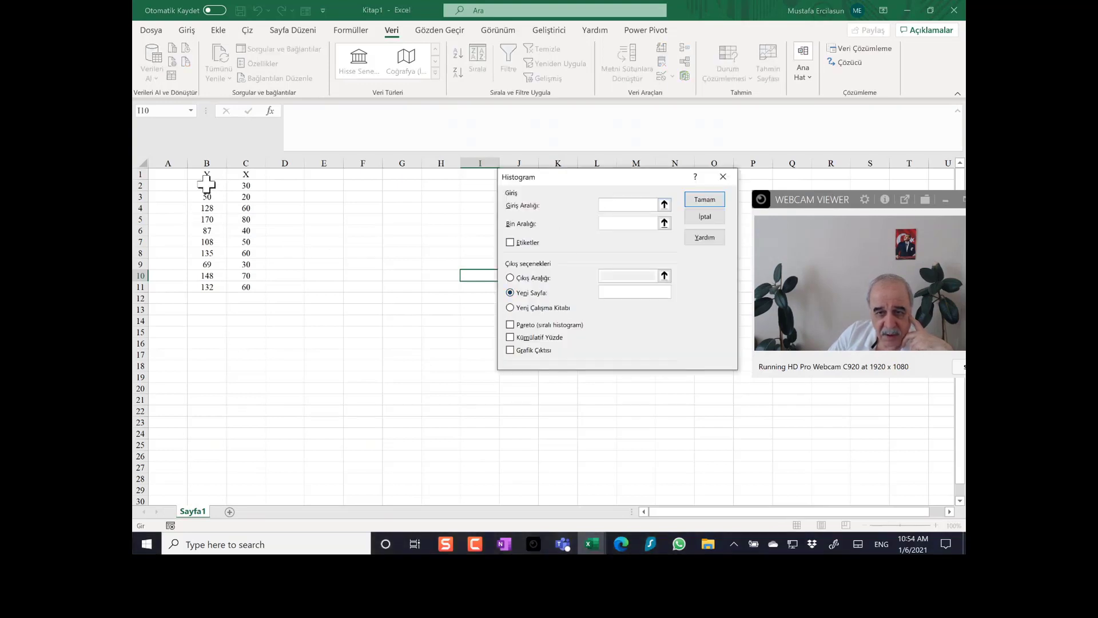
pyautogui.moveTo(206, 184); pyautogui.dragTo(206, 286)
pyautogui.click(614, 223)
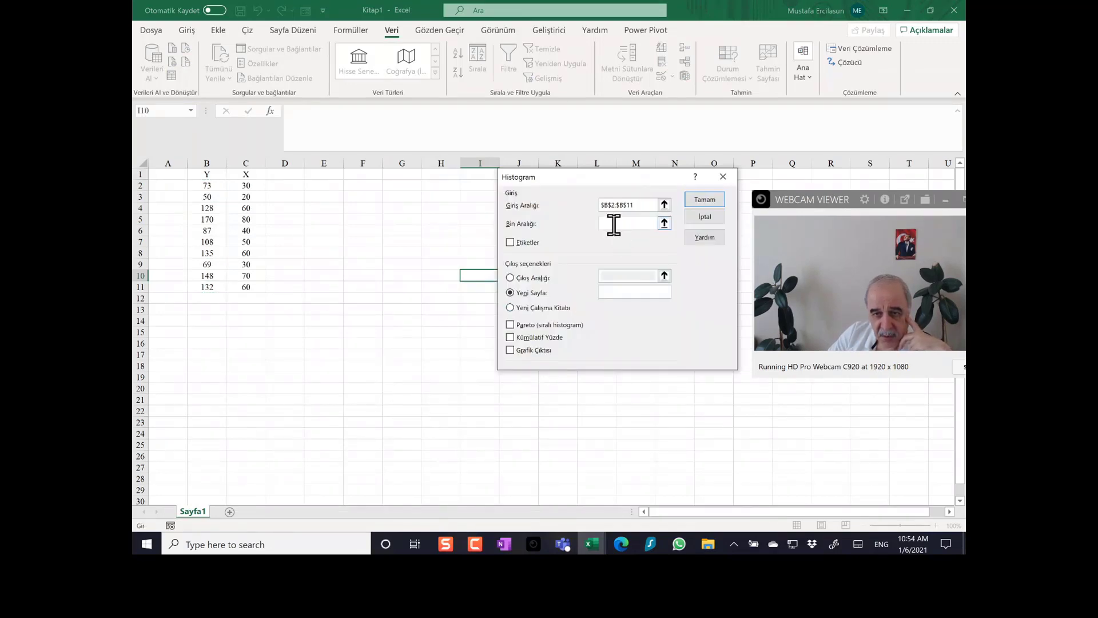
pyautogui.write('$')
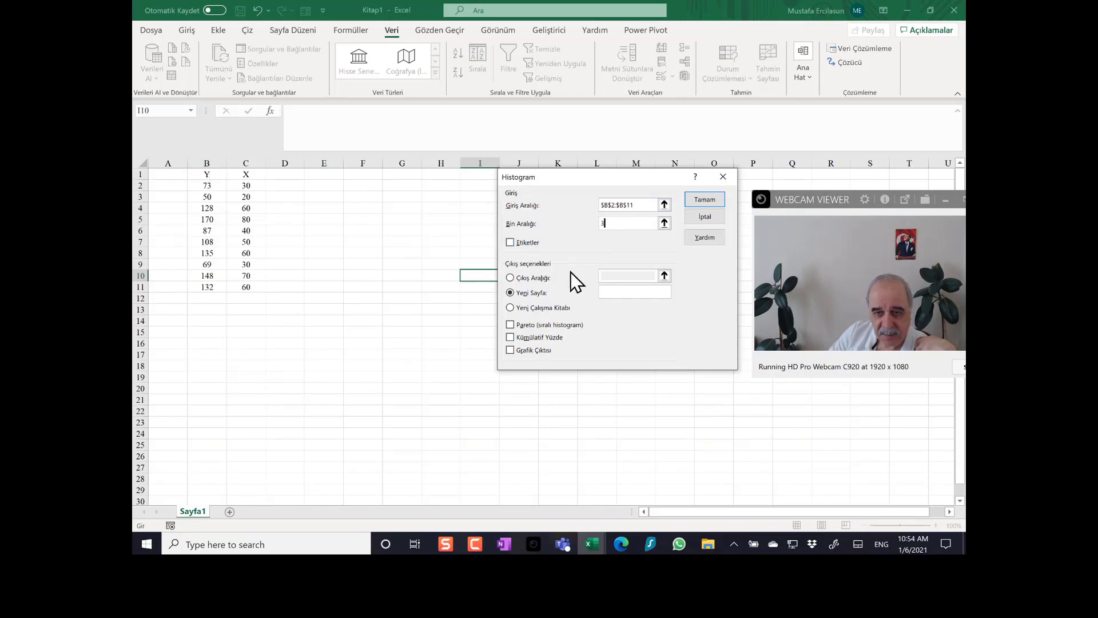
# Try to generate the histogram on a new sheet (Yeni Sayfa) with chart output (Grafik Çıktısı), and abandon the analysis
pyautogui.click(508, 279)
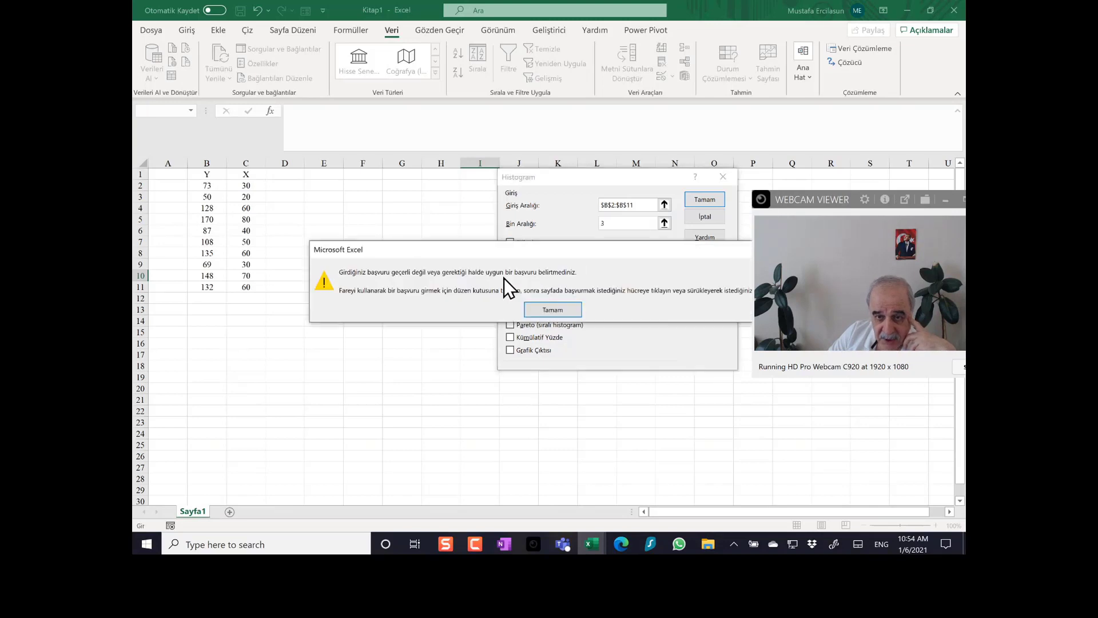
pyautogui.click(553, 309)
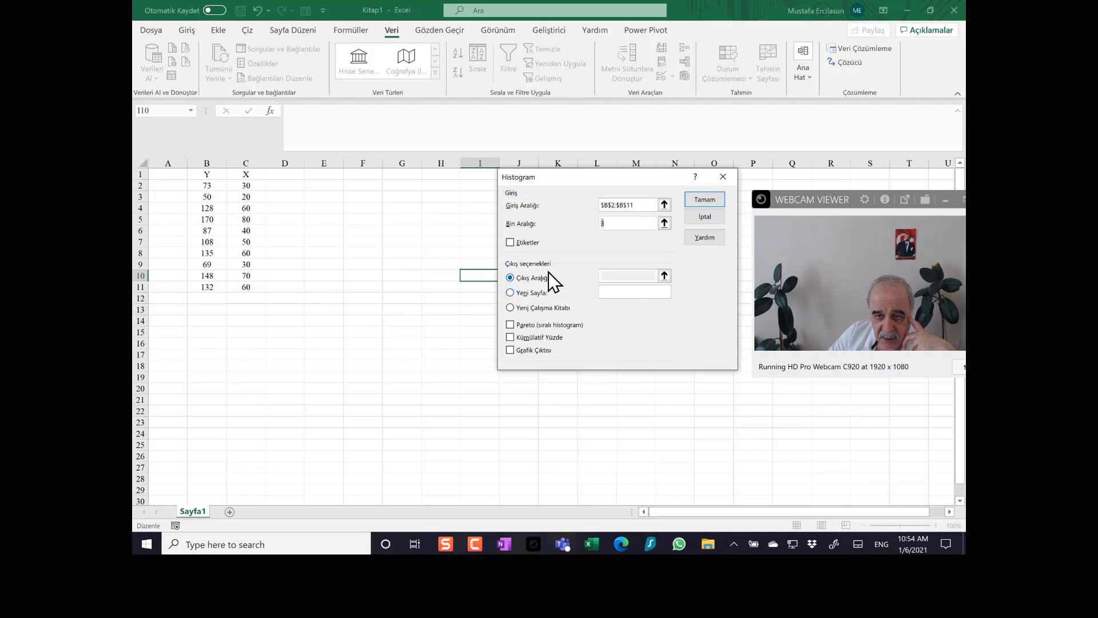
pyautogui.click(512, 292)
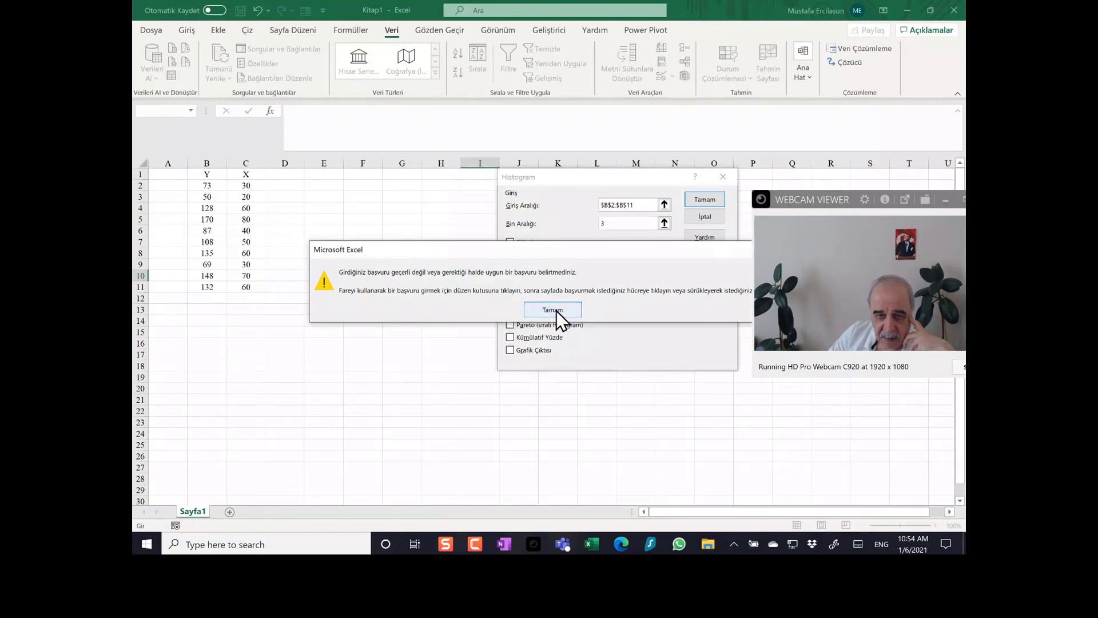
pyautogui.click(553, 309)
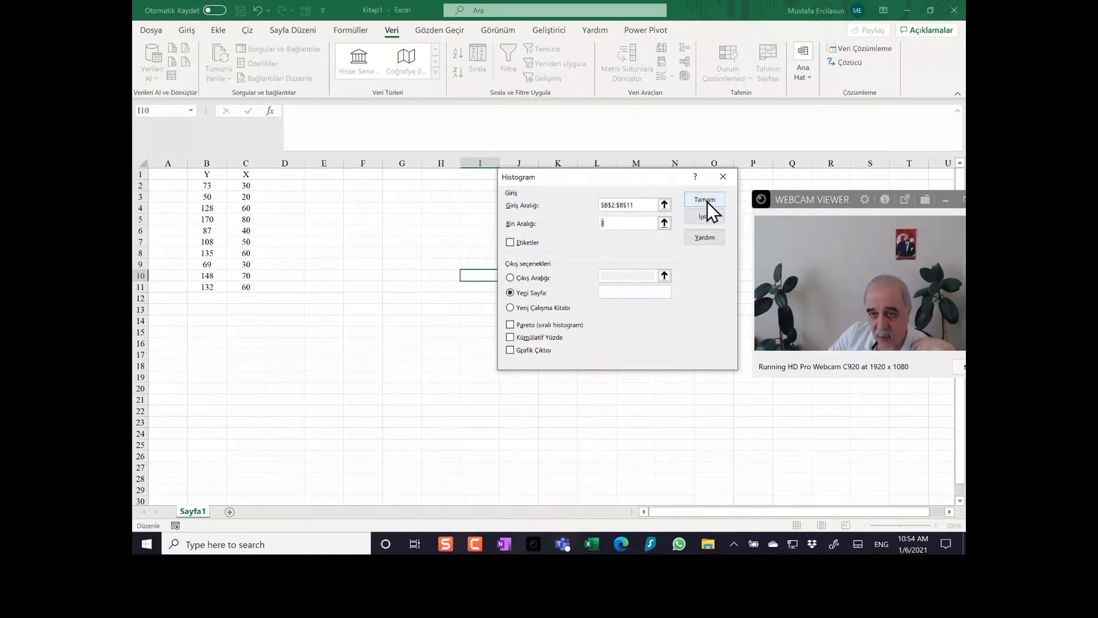
pyautogui.click(510, 350)
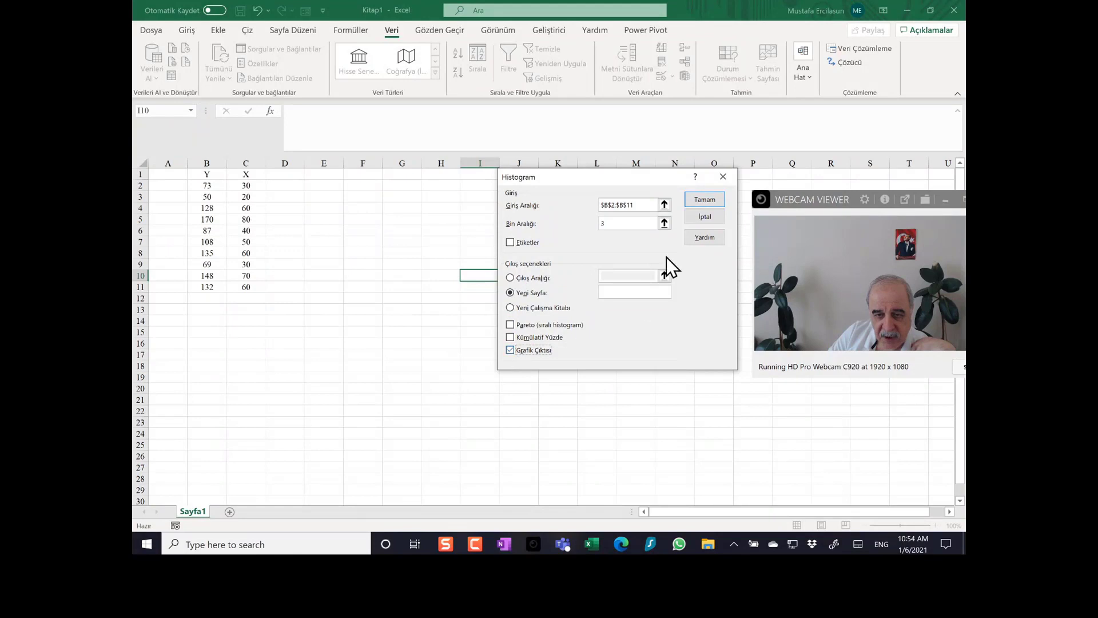
pyautogui.click(705, 200)
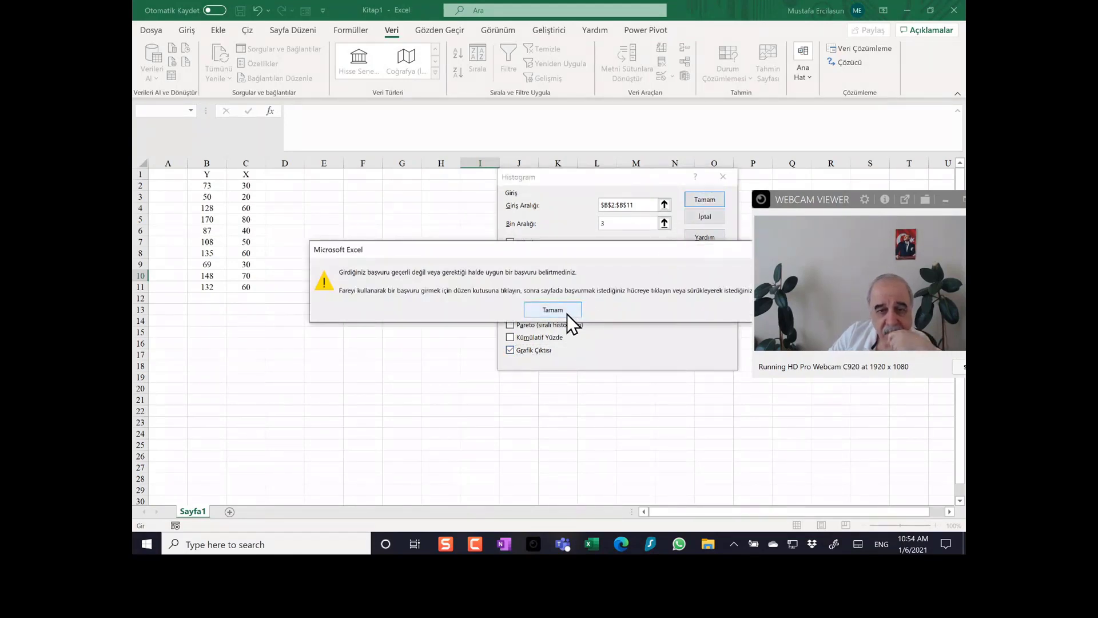
pyautogui.moveTo(578, 251); pyautogui.dragTo(509, 256)
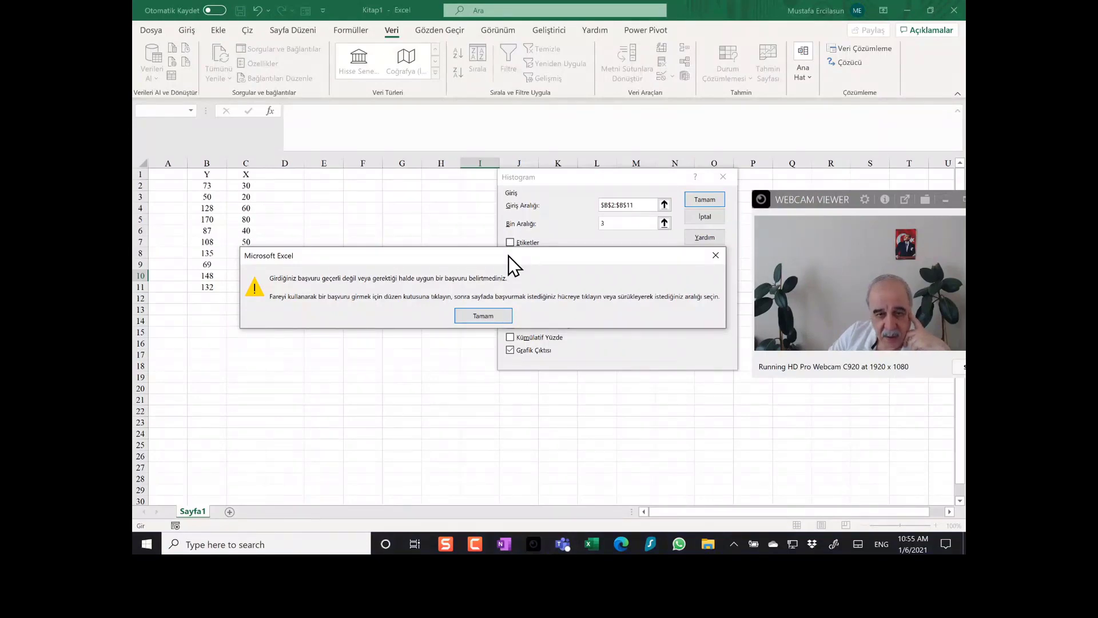
pyautogui.click(483, 315)
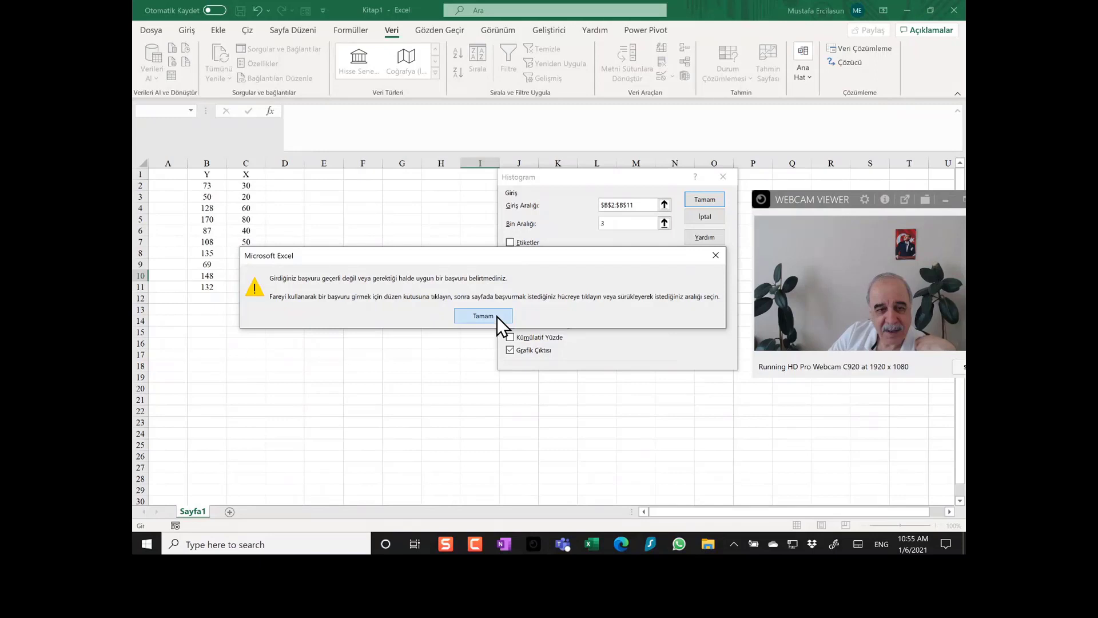
pyautogui.click(723, 177)
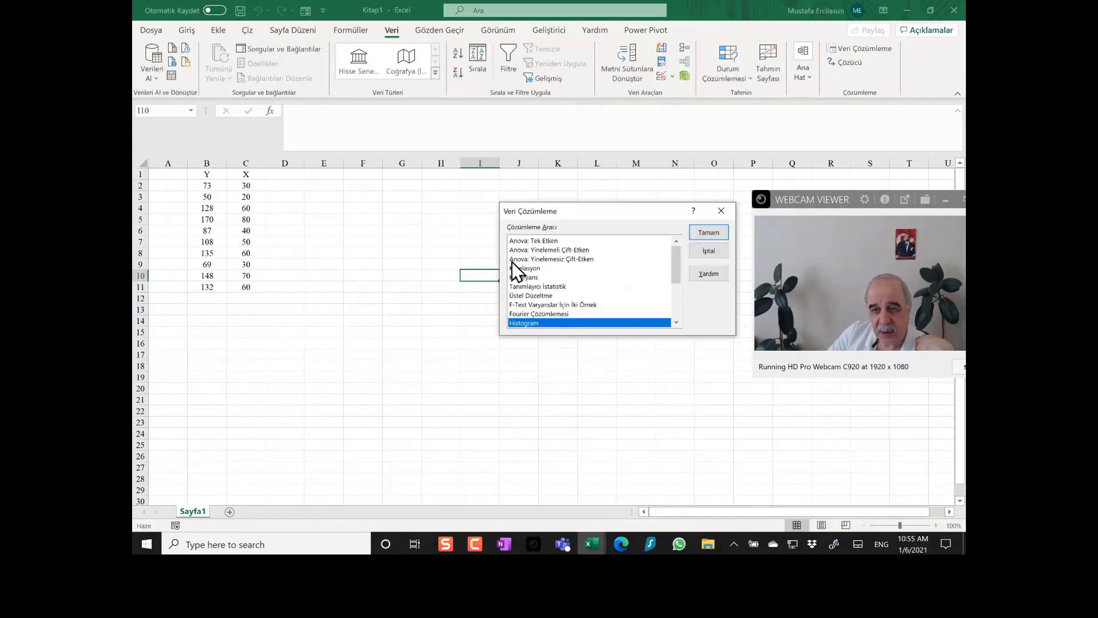
pyautogui.click(708, 252)
# Insert the RASTGELEARADA function in cell E1 with lower limit (Alt) 0 and upper limit (Üst) 100
pyautogui.click(392, 251)
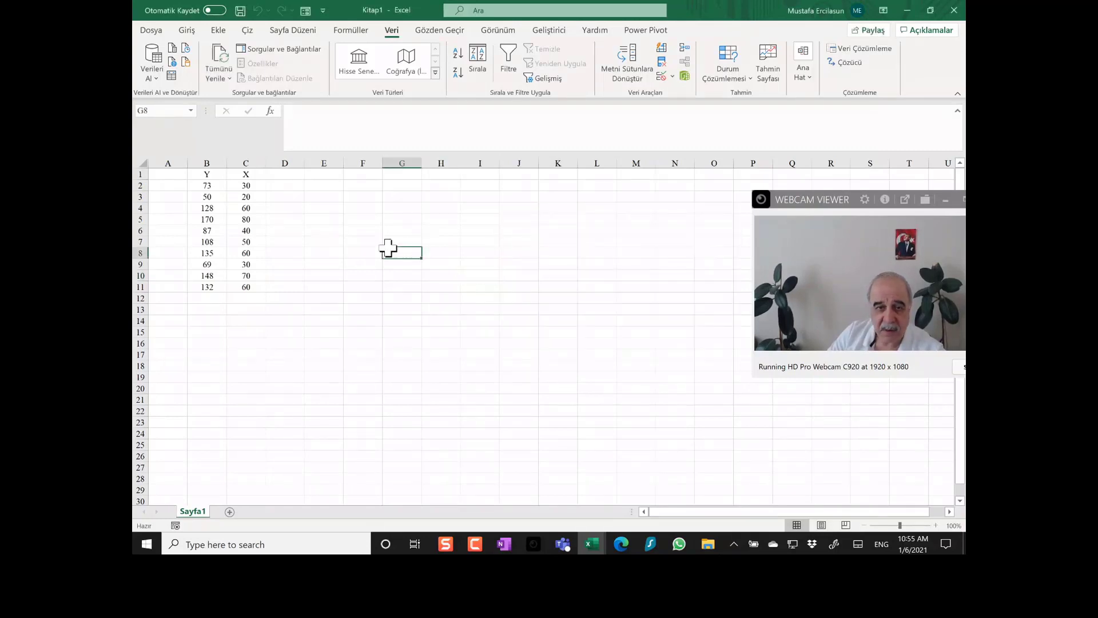
pyautogui.click(325, 174)
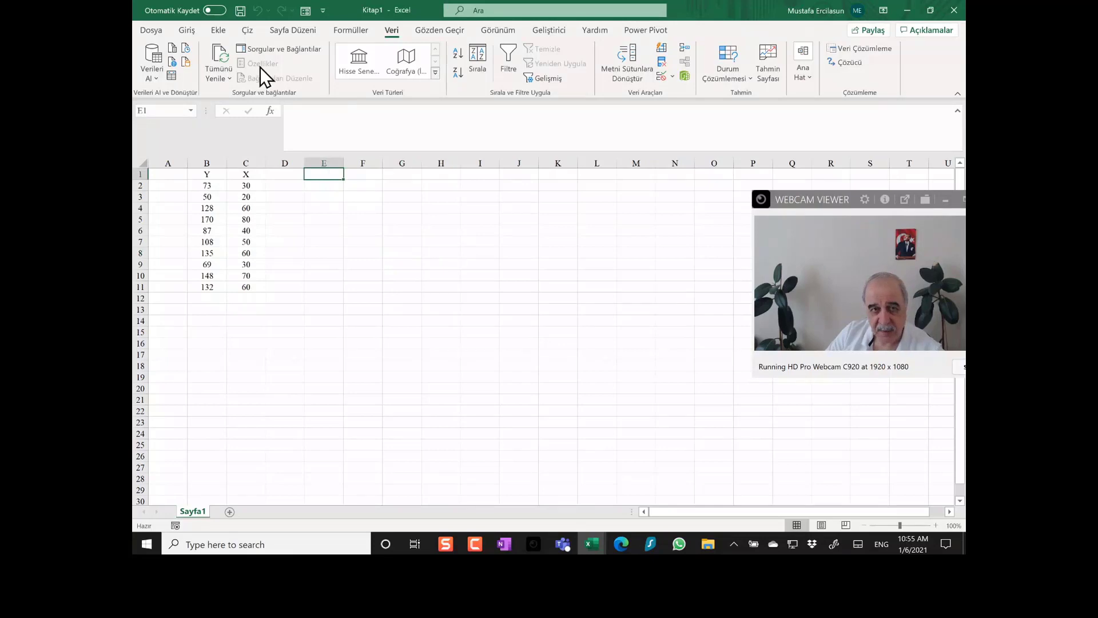
pyautogui.click(269, 111)
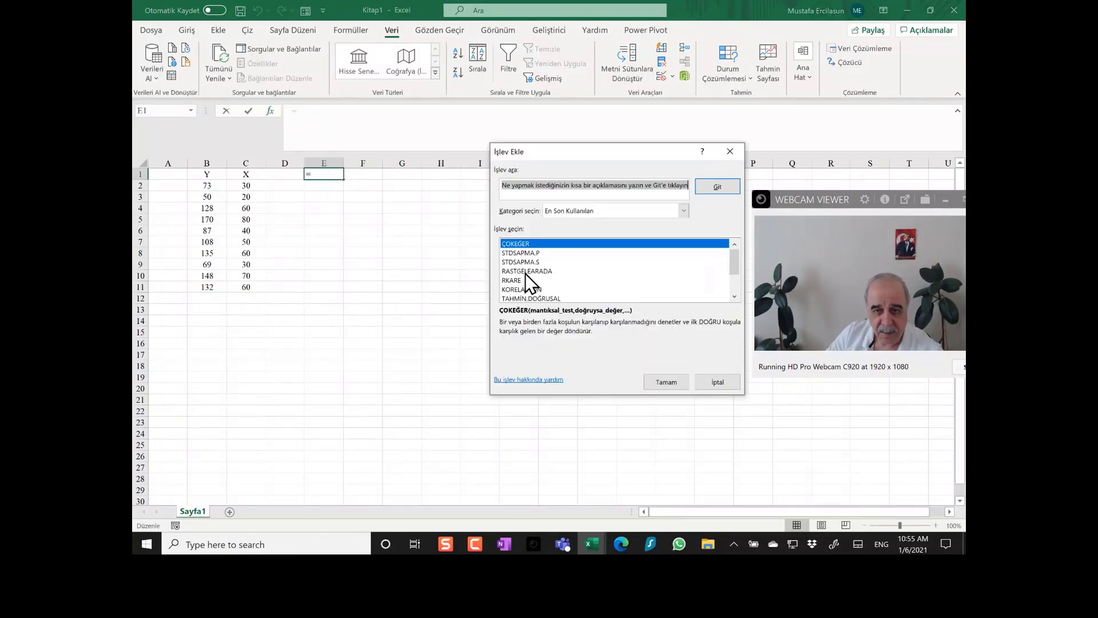
pyautogui.click(525, 272)
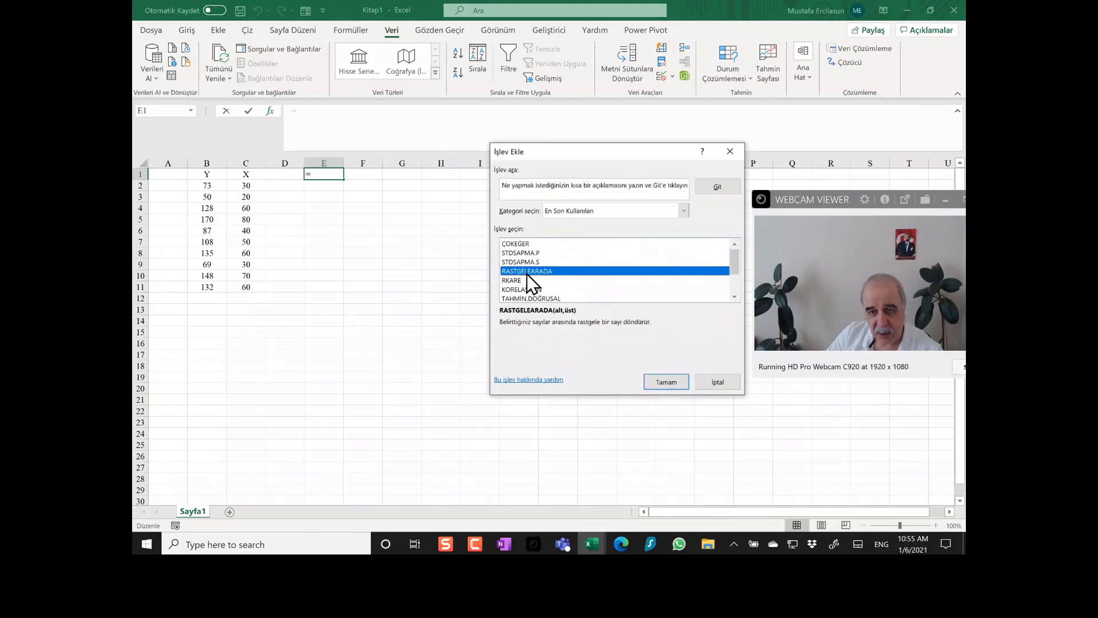
pyautogui.click(666, 381)
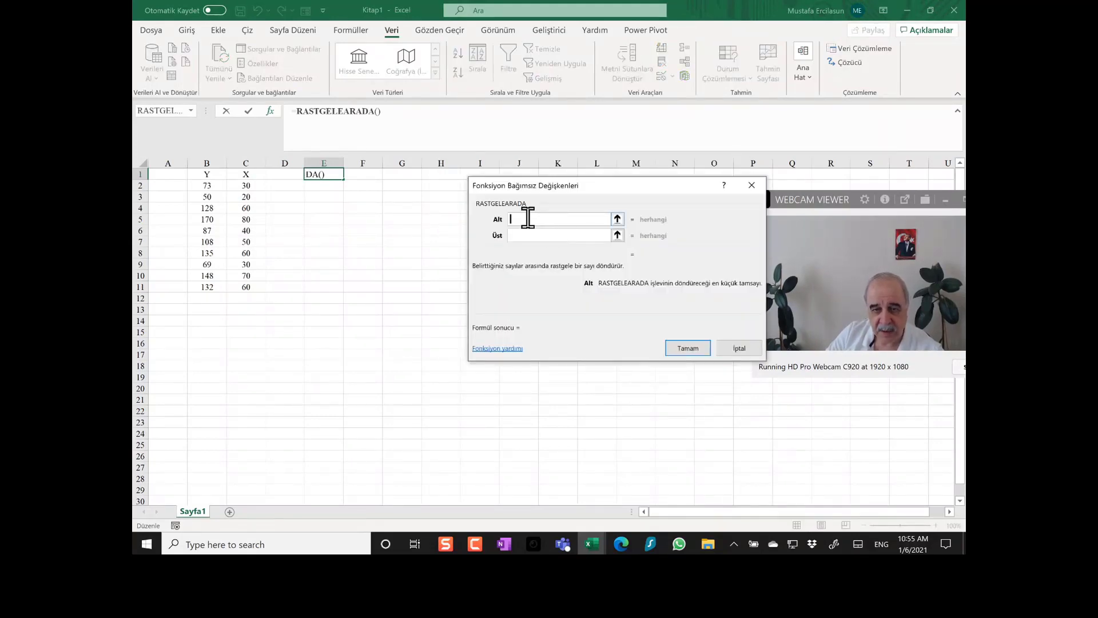
pyautogui.write('0')
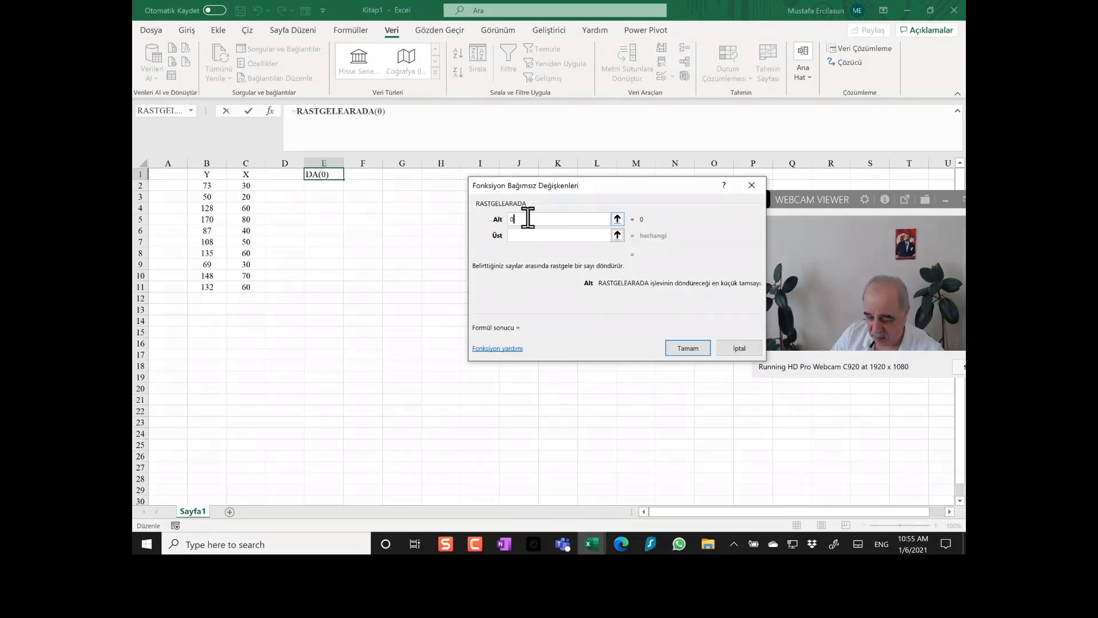
pyautogui.click(518, 235)
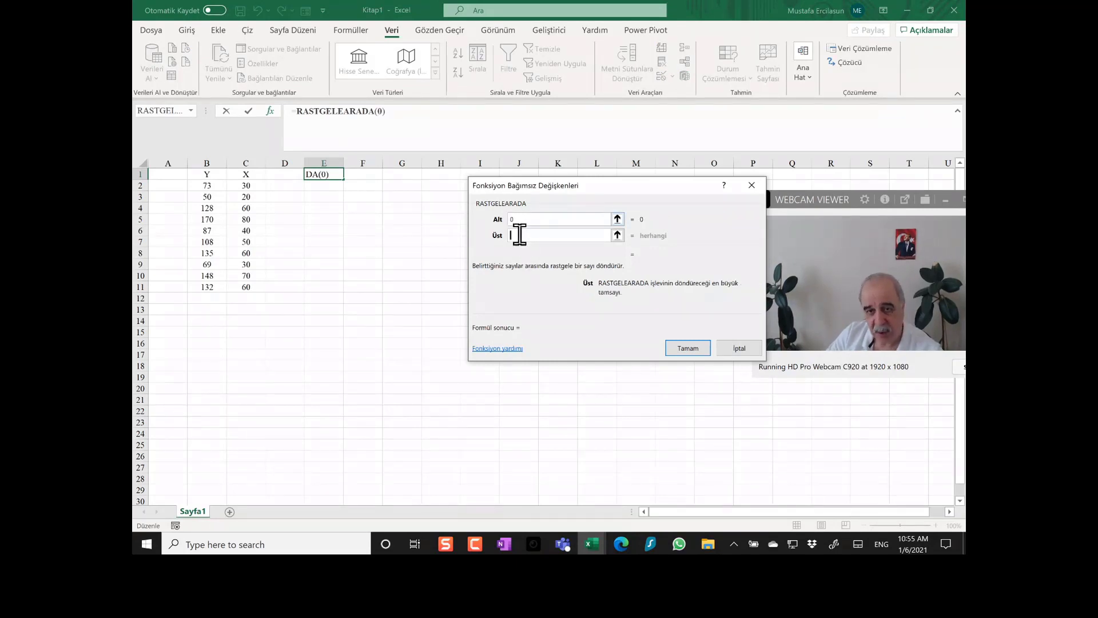
pyautogui.write('100')
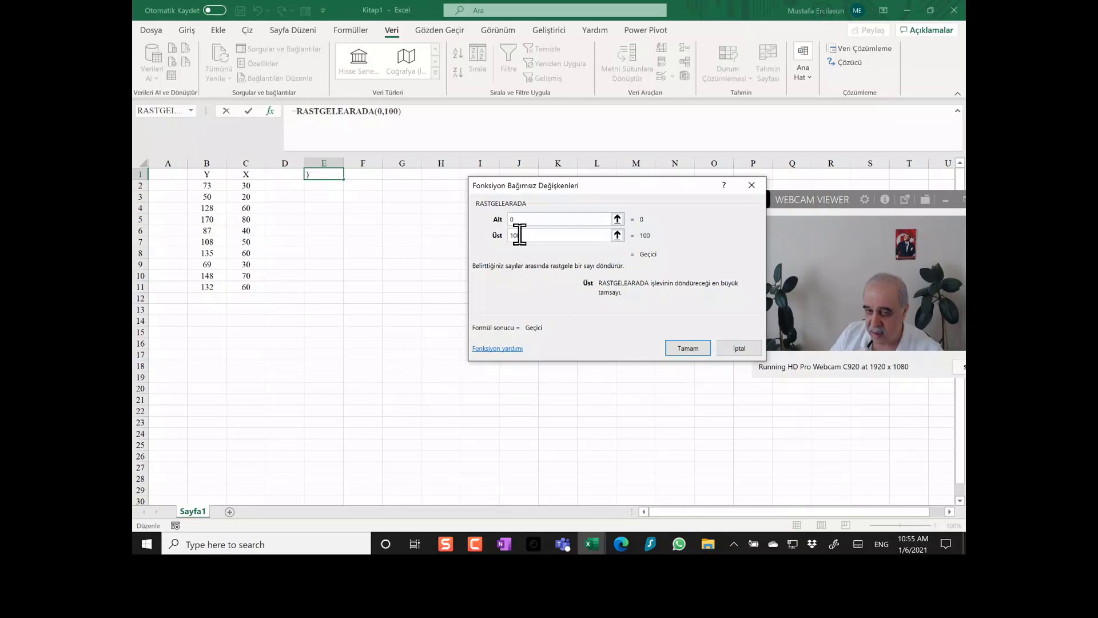
pyautogui.click(682, 349)
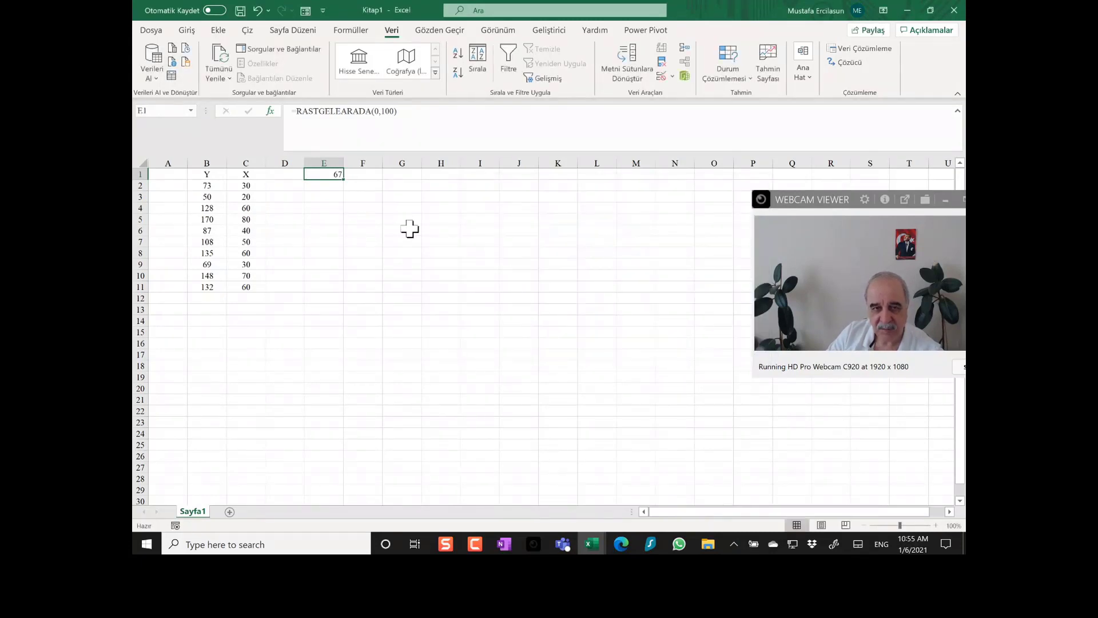
# Fill the random number formula from E1 down column E to row 529 and return to the start of the column
pyautogui.click(342, 193)
pyautogui.click(331, 174)
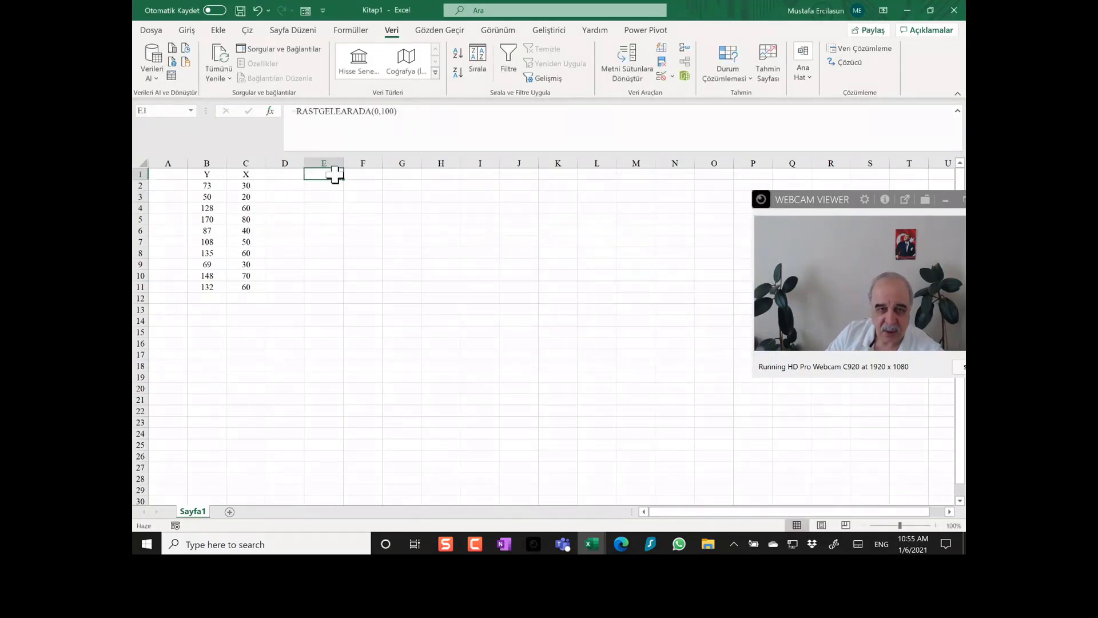
pyautogui.moveTo(347, 178); pyautogui.dragTo(320, 463)
pyautogui.click(338, 343)
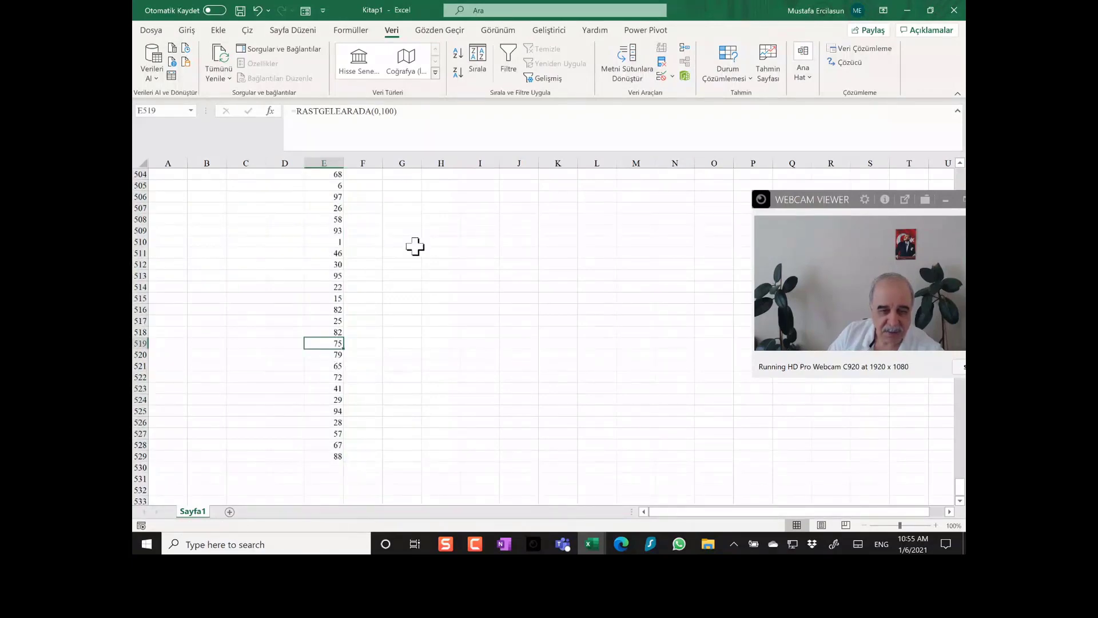
pyautogui.scroll(20, 415, 246)
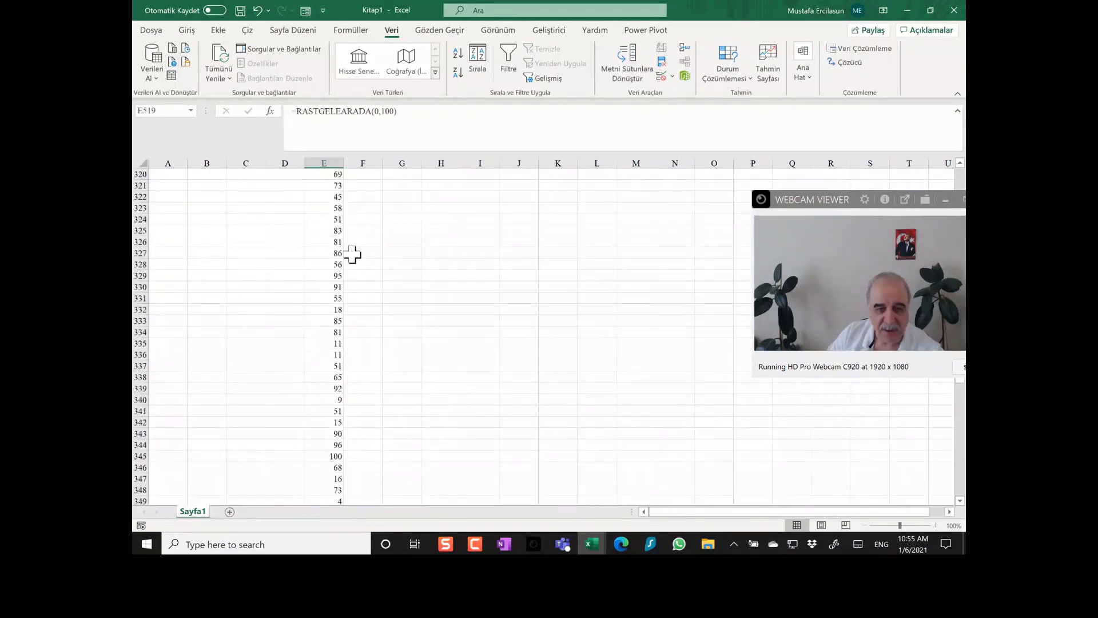
pyautogui.scroll(20, 355, 256)
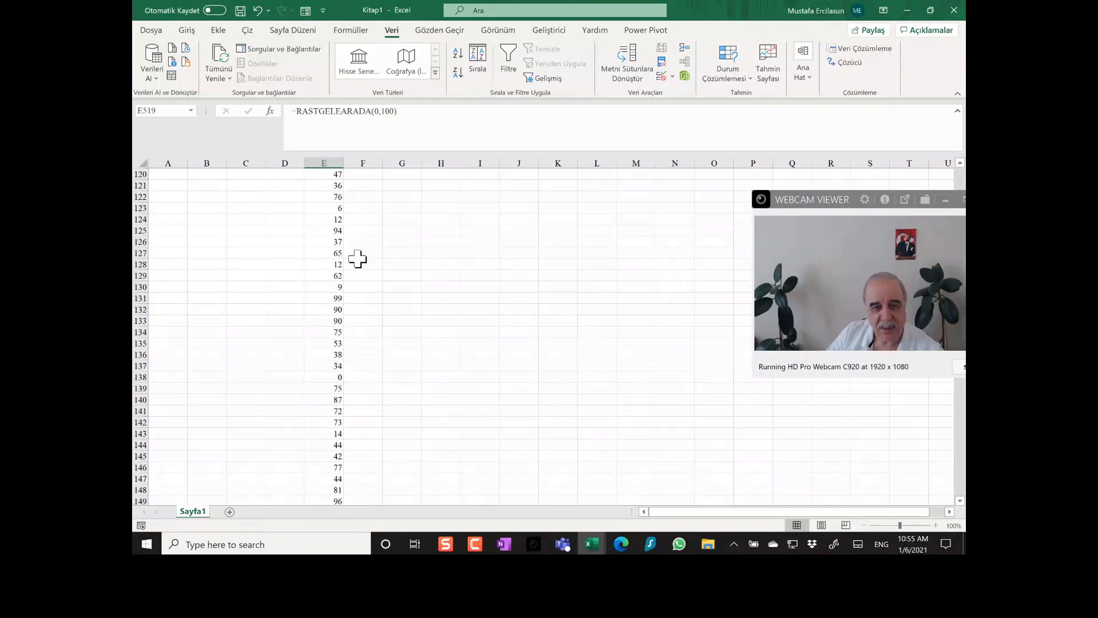
pyautogui.scroll(20, 358, 259)
pyautogui.click(332, 229)
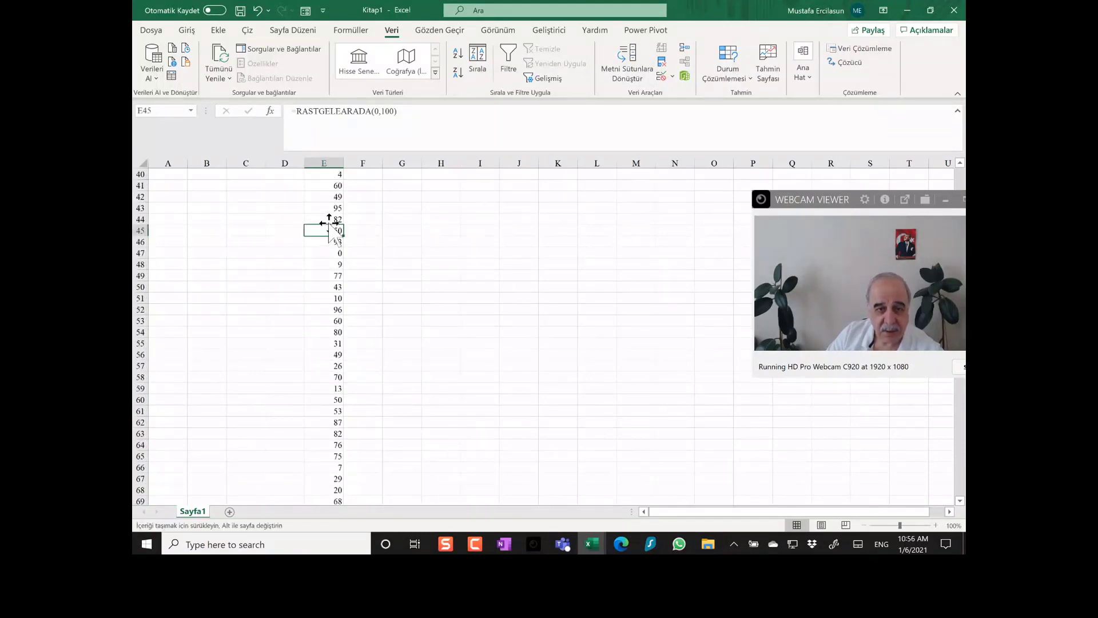
pyautogui.hotkey('ctrl', 'Up')
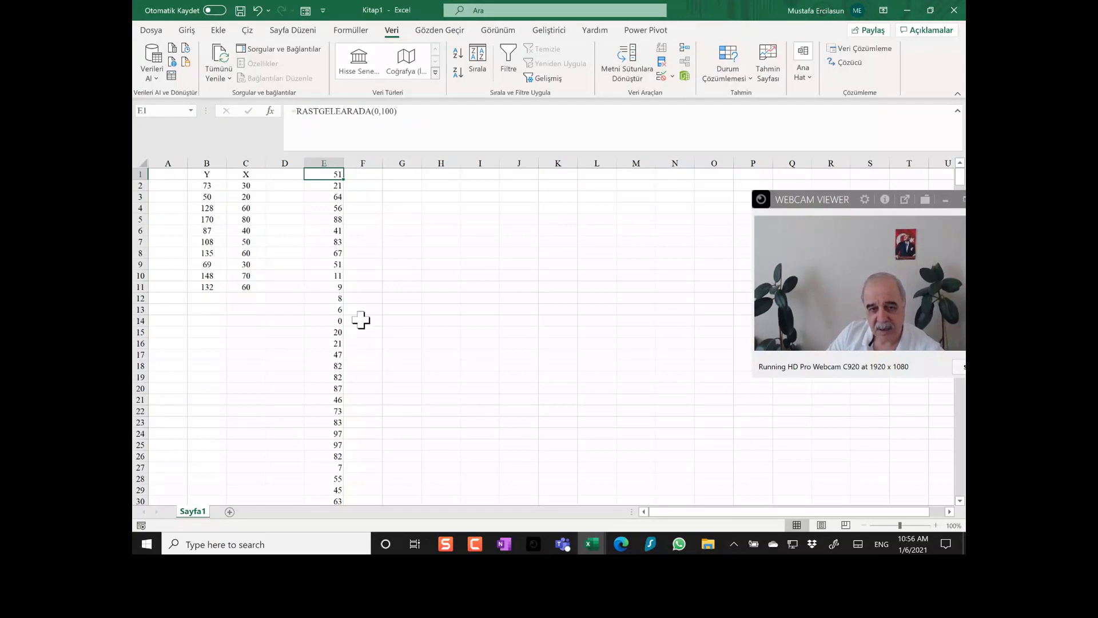
# Try to run a Histogram data analysis of the random numbers with input range $E:$E and bin range 9
pyautogui.click(424, 217)
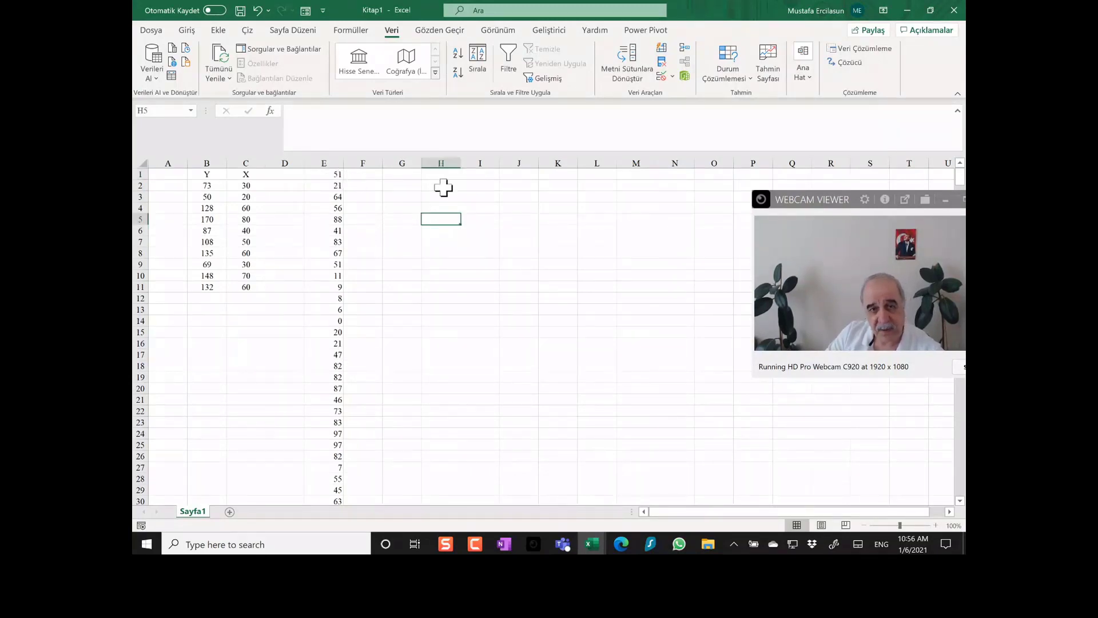
pyautogui.click(406, 184)
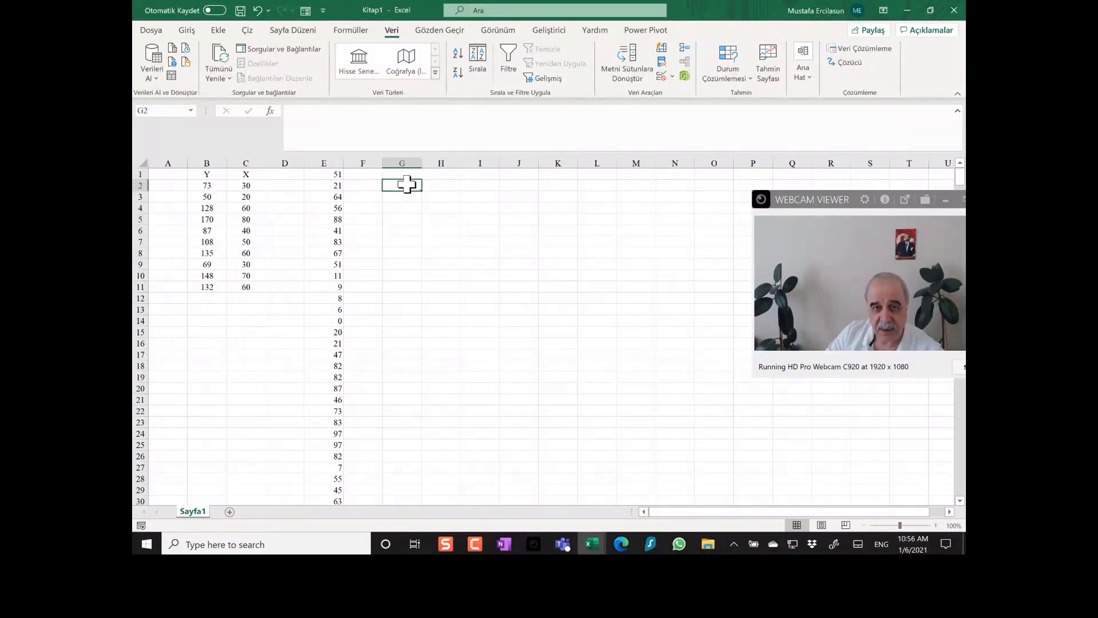
pyautogui.click(877, 50)
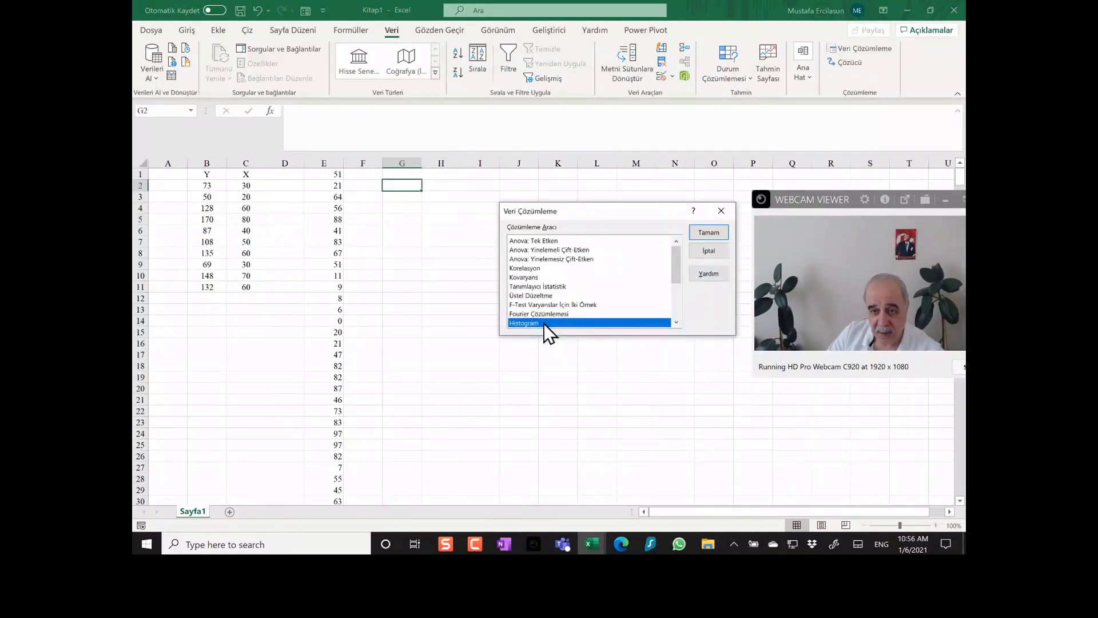
pyautogui.click(708, 232)
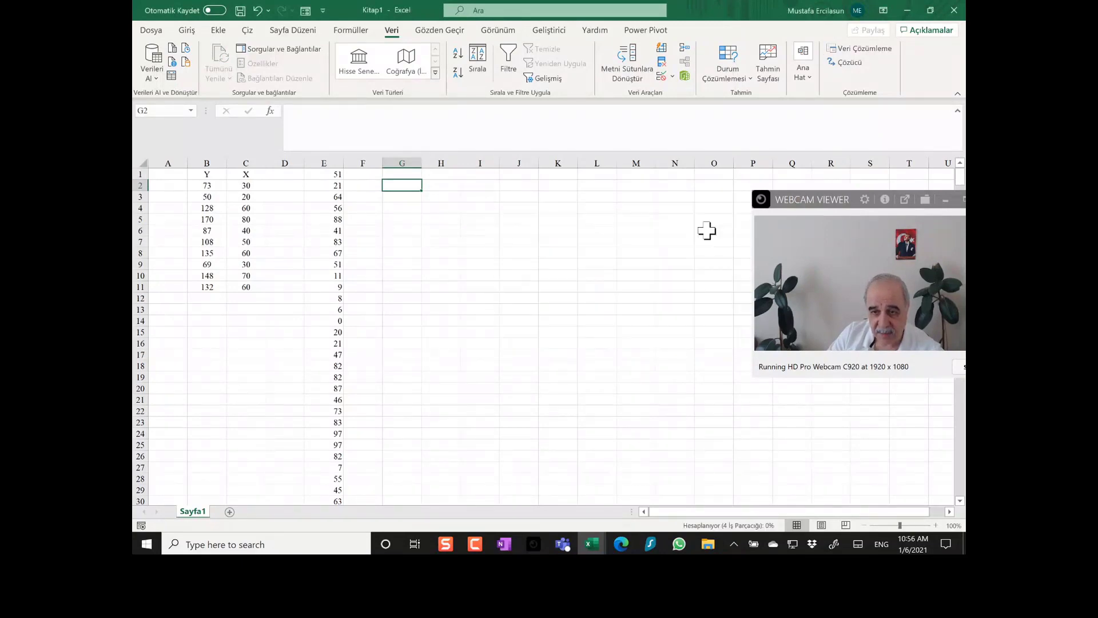
pyautogui.click(337, 163)
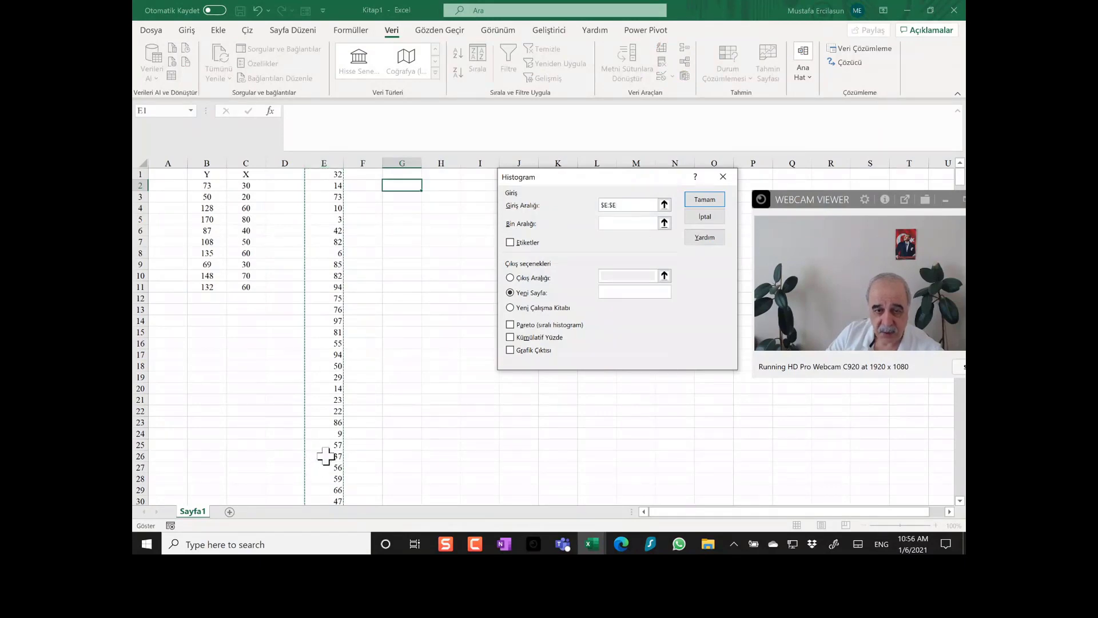
pyautogui.click(611, 223)
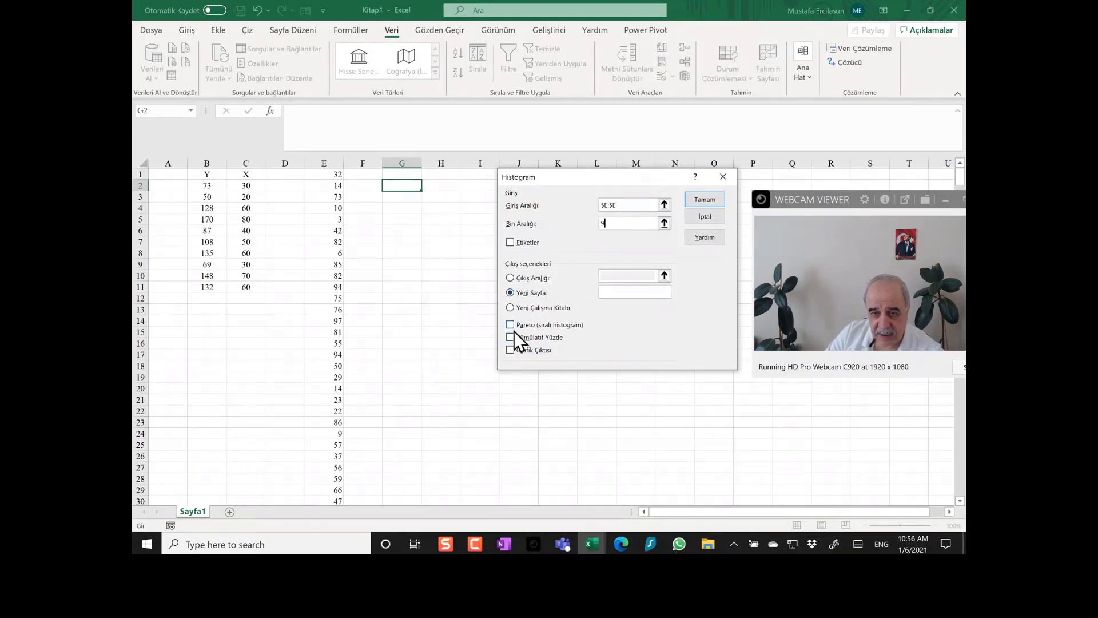
pyautogui.click(709, 200)
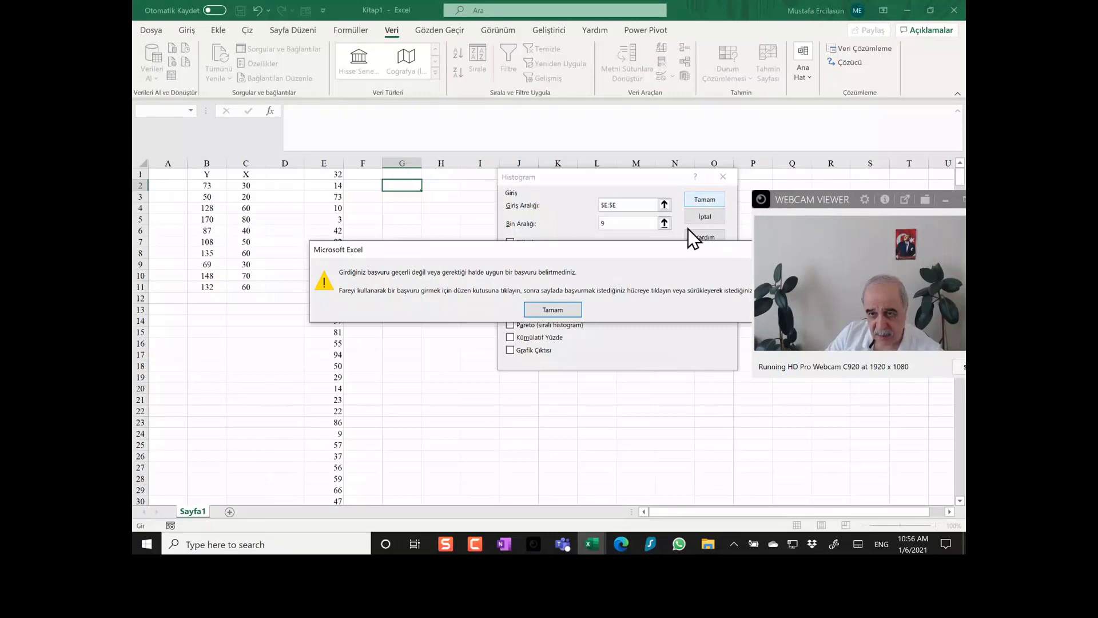
pyautogui.click(554, 311)
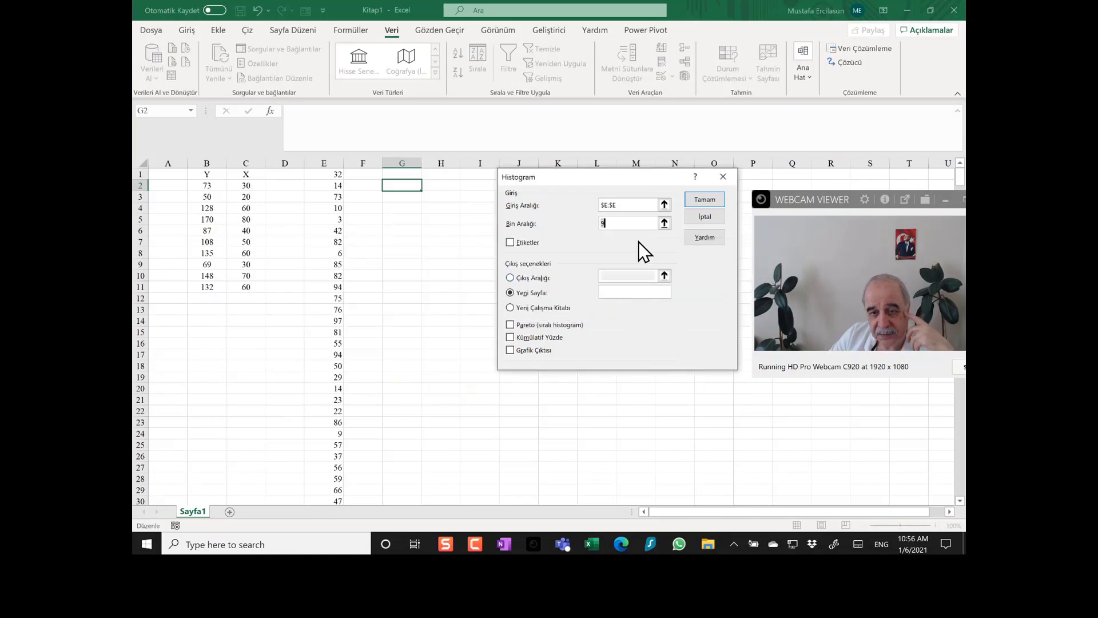
# Try the histogram with output range (Çıkış Aralığı), new sheet (Yeni Sayfa) and Pareto options, and abandon the analysis
pyautogui.click(624, 223)
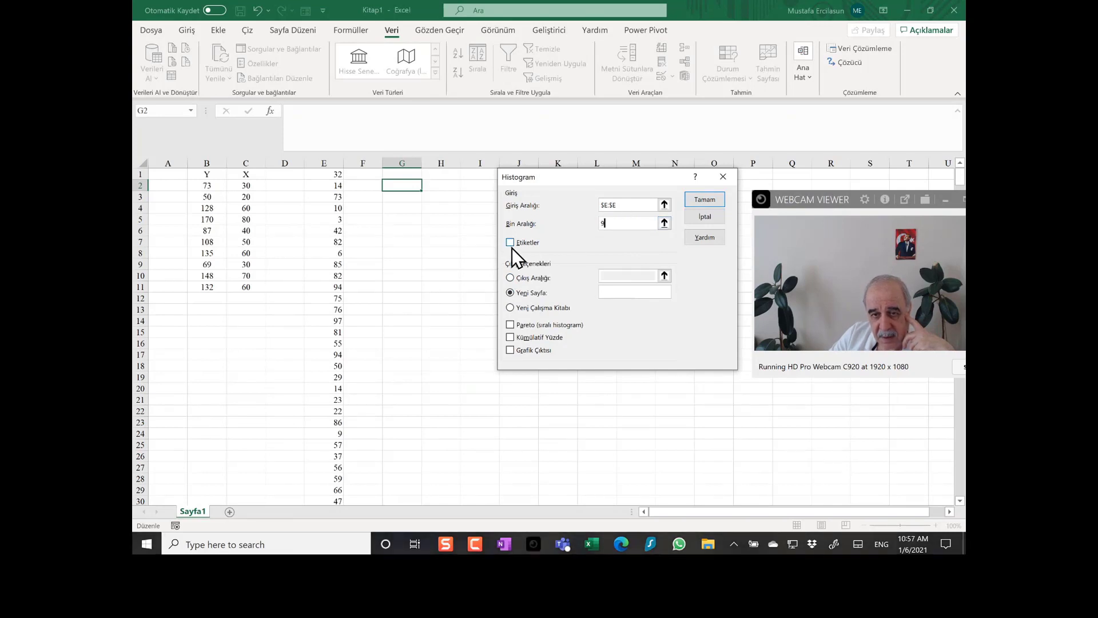
pyautogui.click(509, 280)
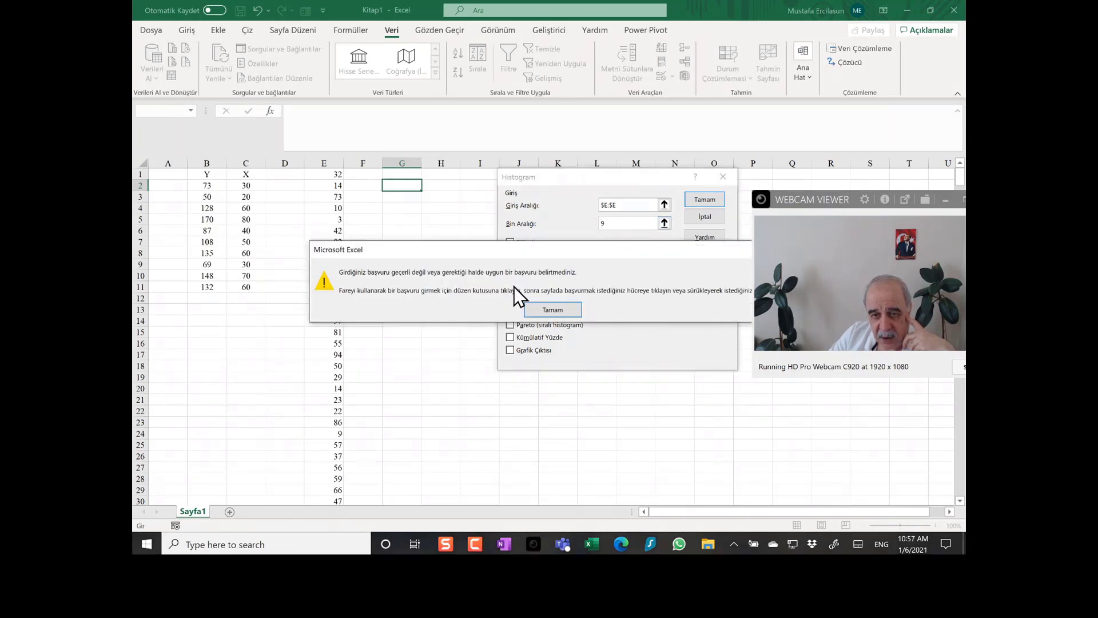
pyautogui.click(562, 311)
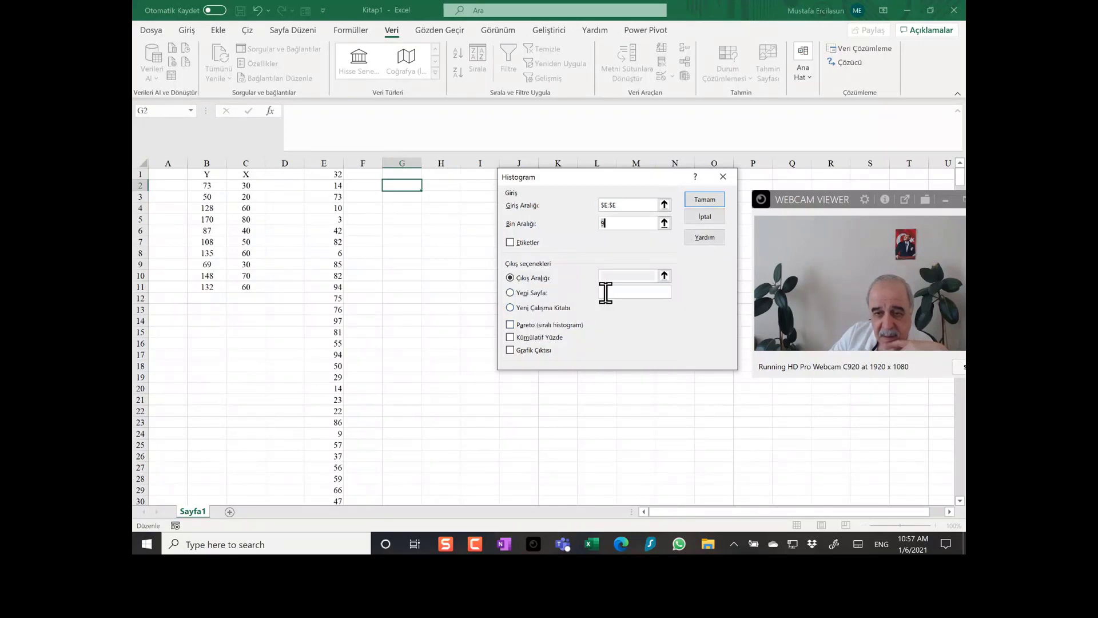
pyautogui.click(510, 293)
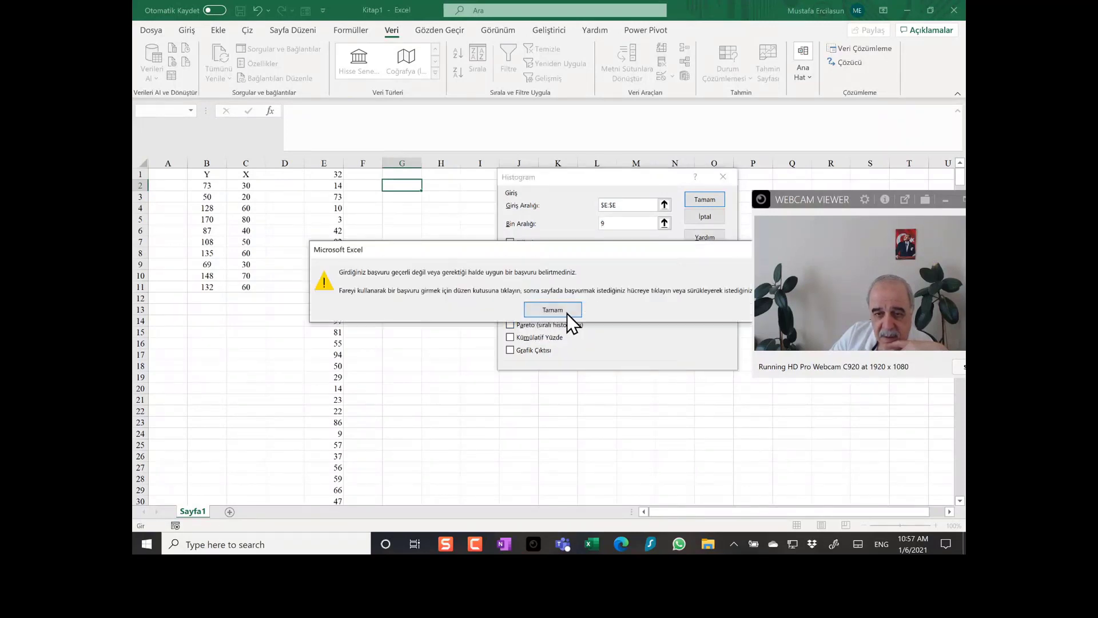
pyautogui.click(567, 314)
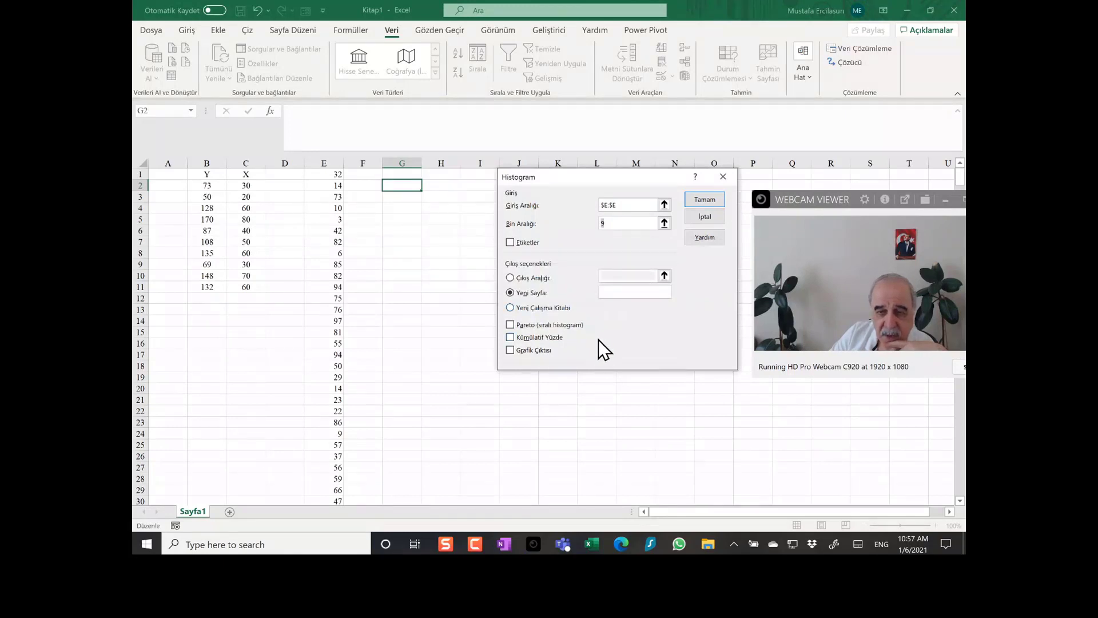
pyautogui.click(512, 327)
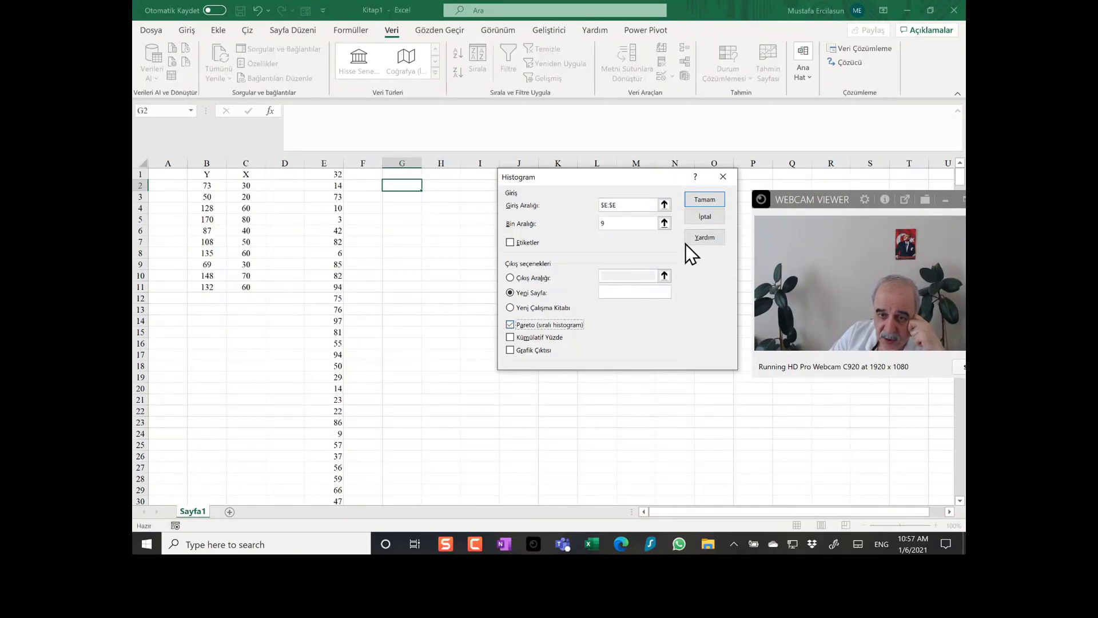
pyautogui.click(705, 201)
pyautogui.click(551, 312)
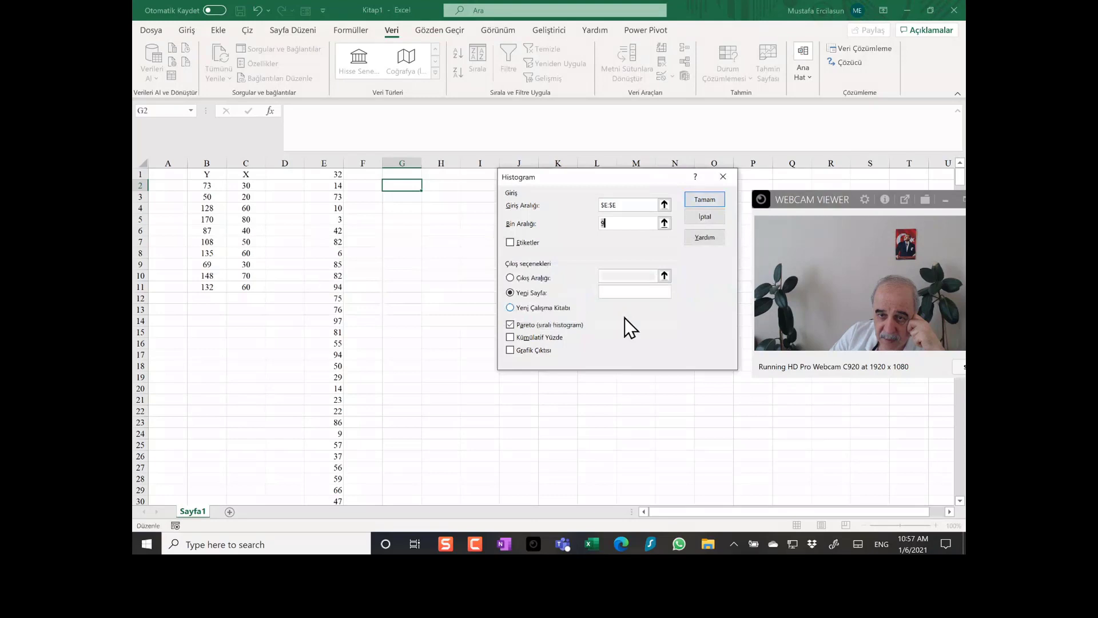
pyautogui.click(724, 176)
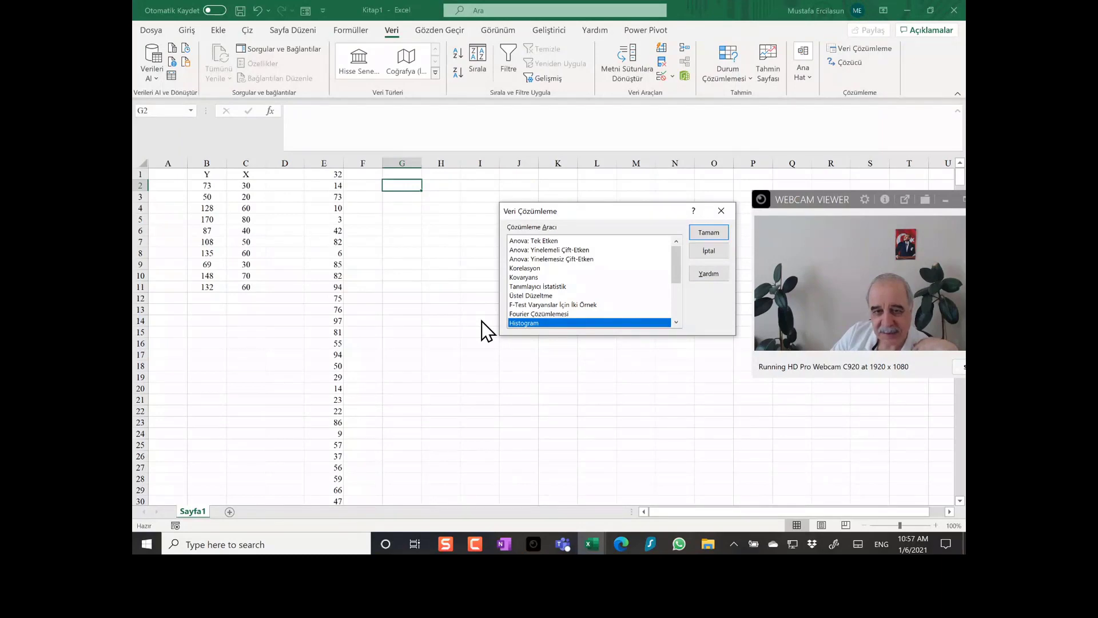
pyautogui.click(708, 250)
# Close the data analysis tools and insert an empty Histogram chart with cell I9 selected
pyautogui.click(465, 263)
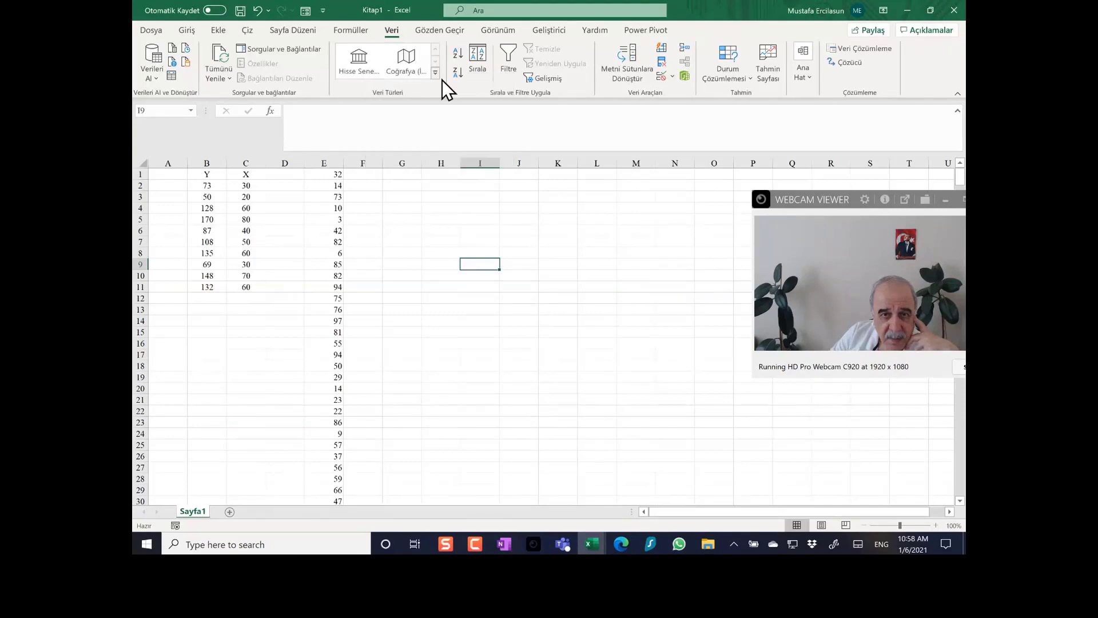
pyautogui.click(435, 73)
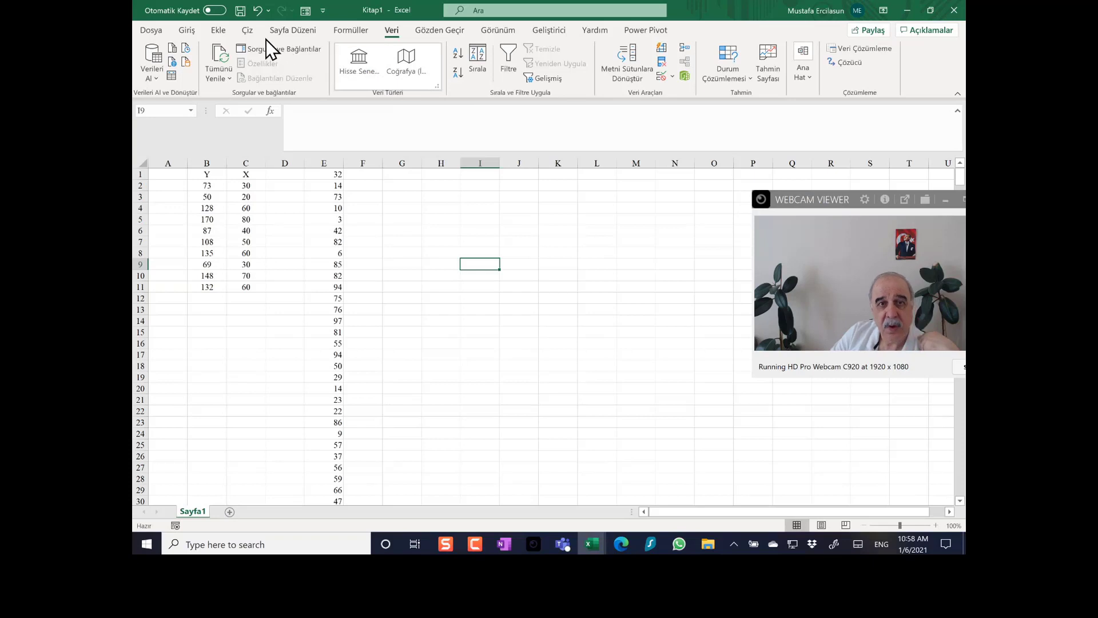
pyautogui.click(223, 30)
pyautogui.click(222, 31)
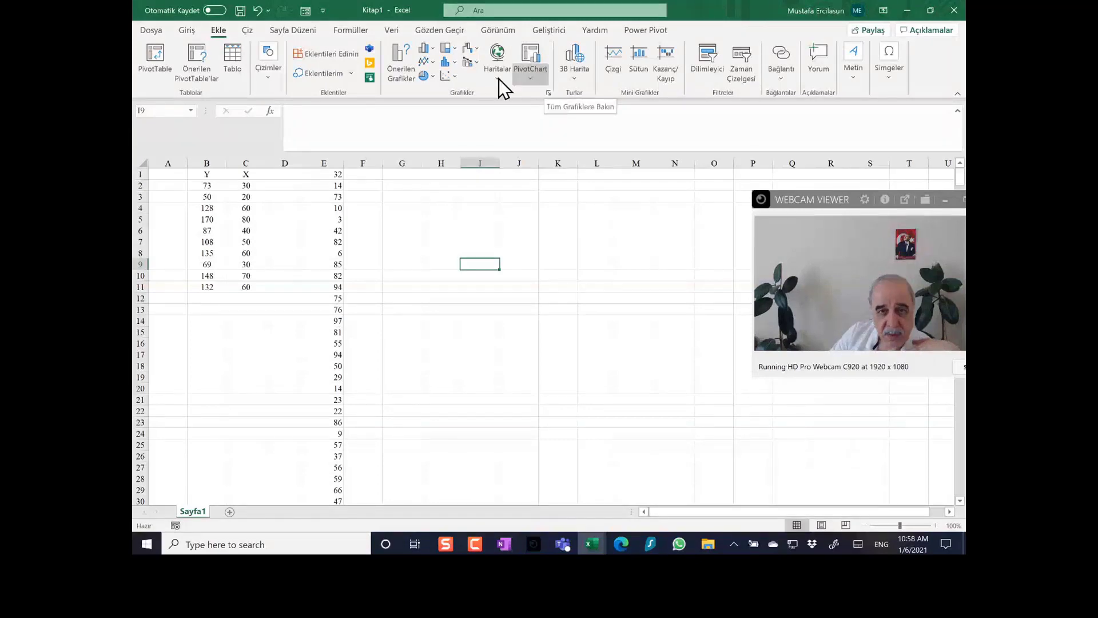
pyautogui.click(455, 62)
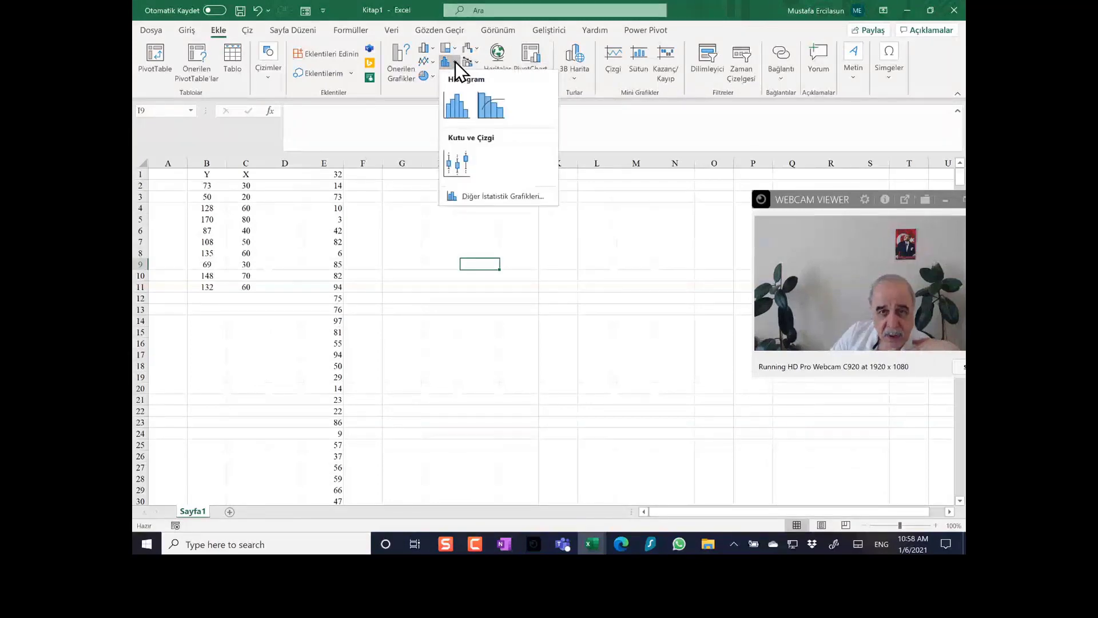
pyautogui.click(458, 107)
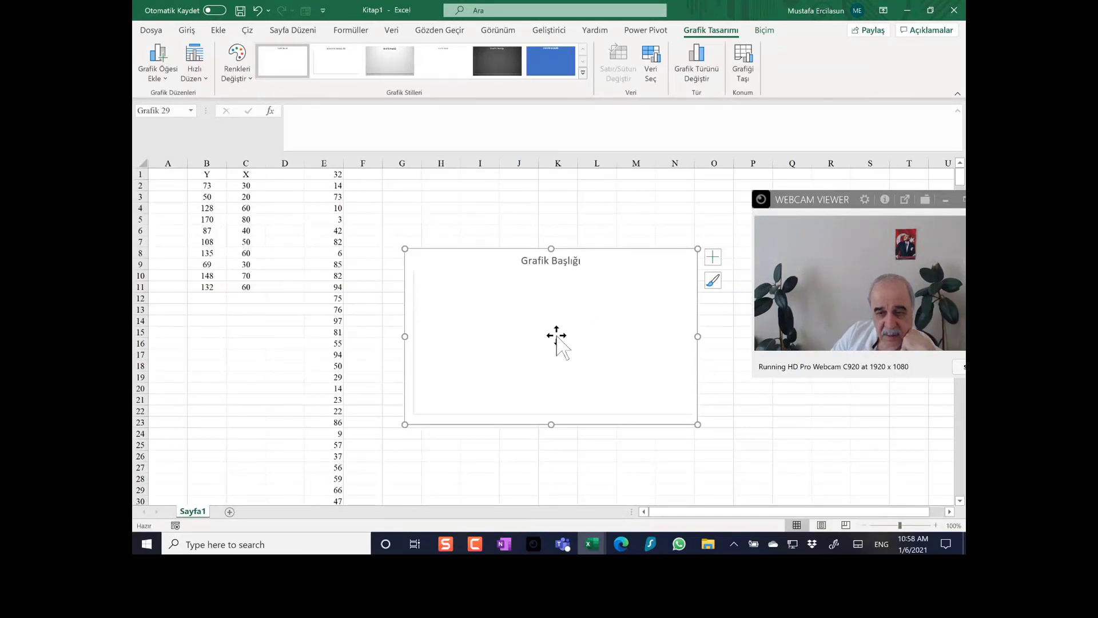
# Try to add a series named Y to the empty chart with the whole of column E as its values
pyautogui.rightClick(557, 338)
pyautogui.click(589, 416)
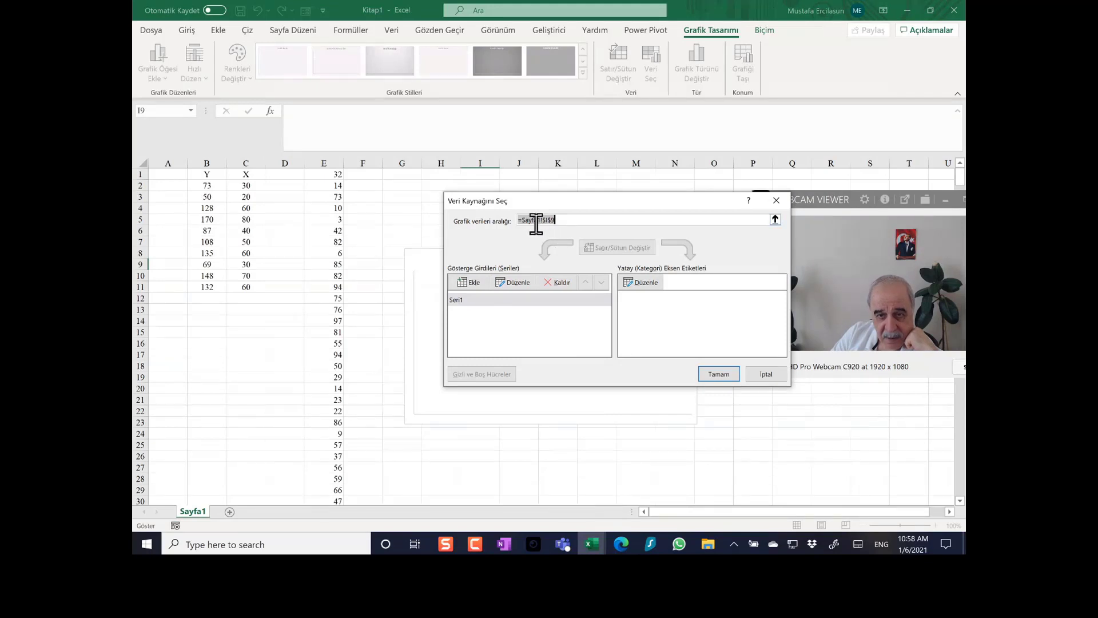
pyautogui.click(566, 219)
pyautogui.moveTo(566, 218); pyautogui.dragTo(507, 217)
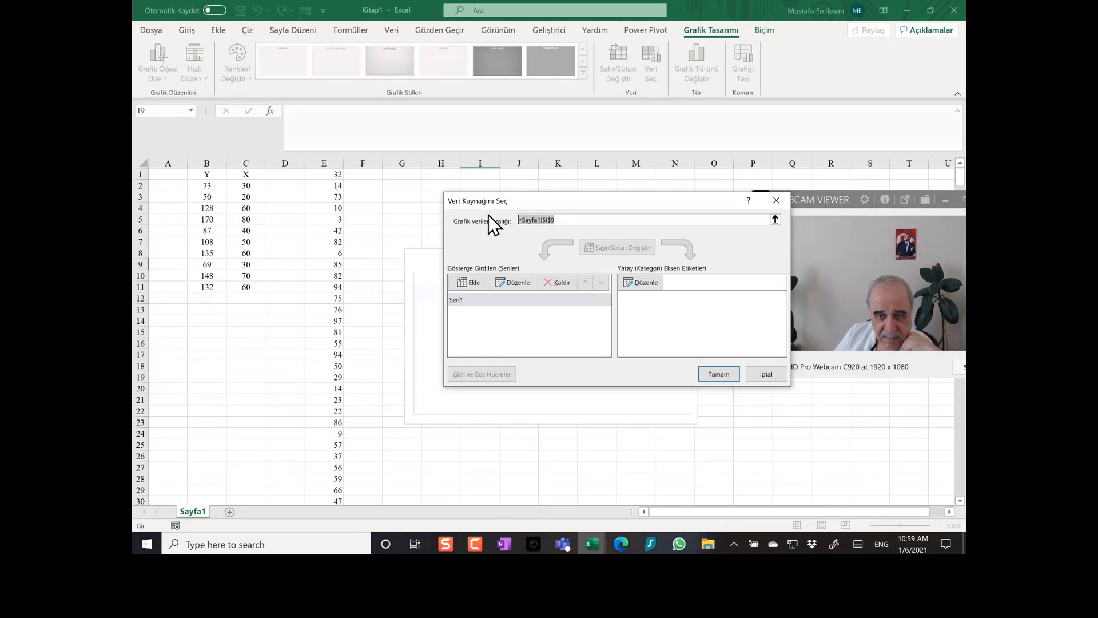
pyautogui.click(475, 283)
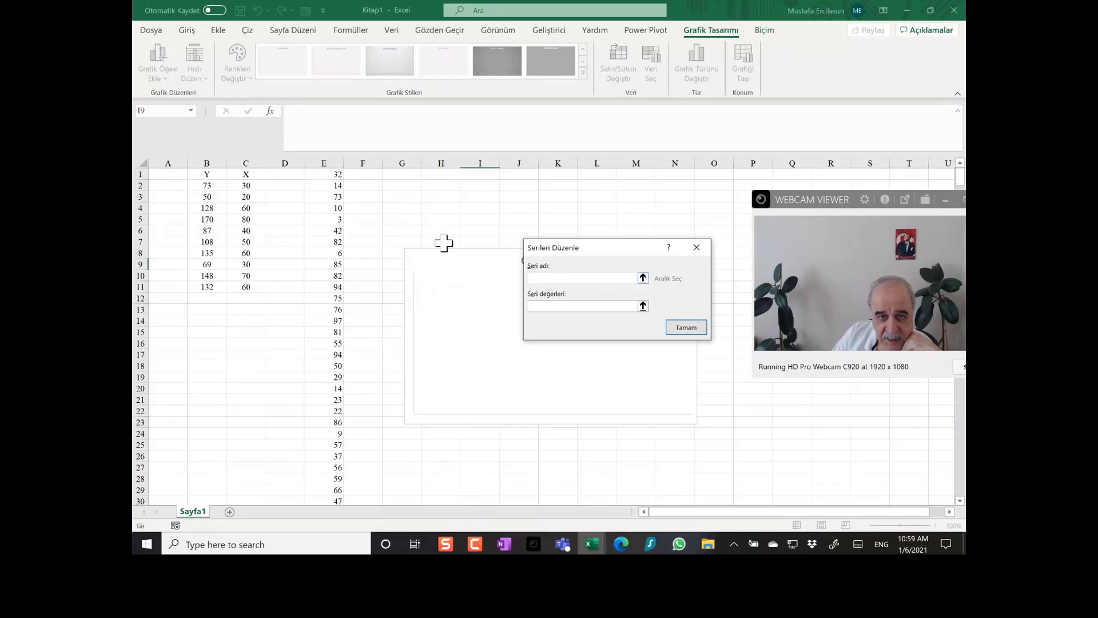
pyautogui.write('Y')
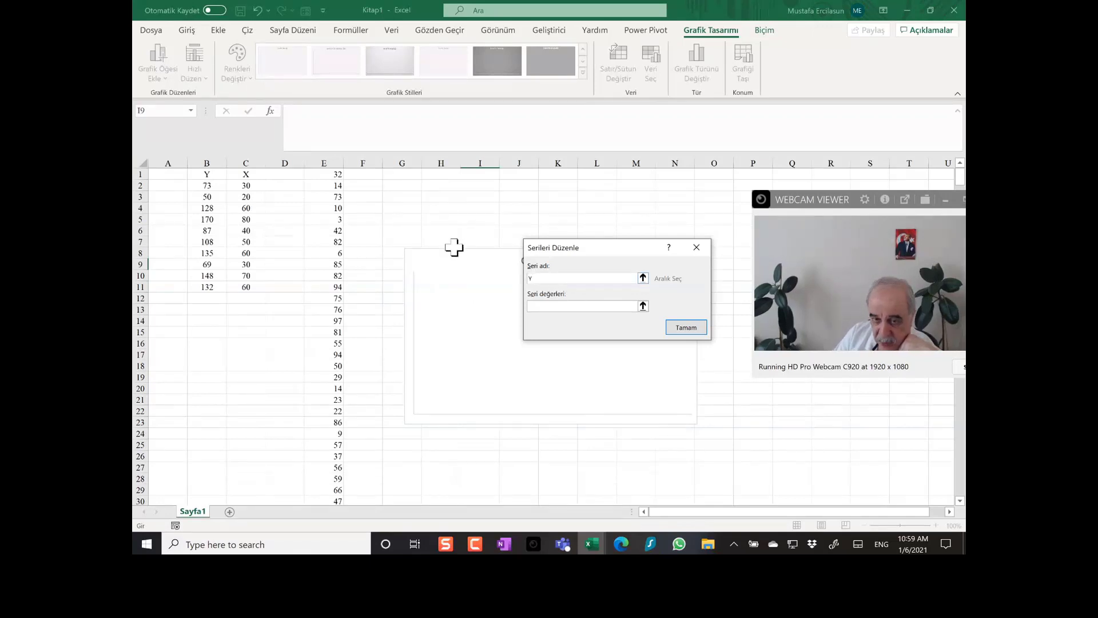
pyautogui.click(538, 306)
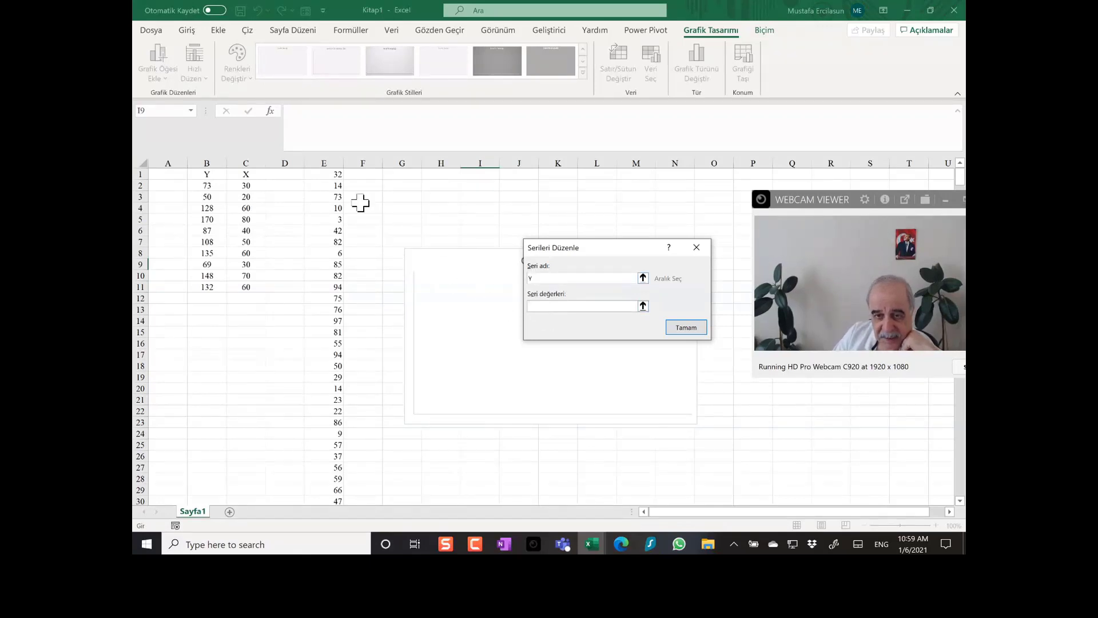
pyautogui.click(324, 164)
pyautogui.click(696, 328)
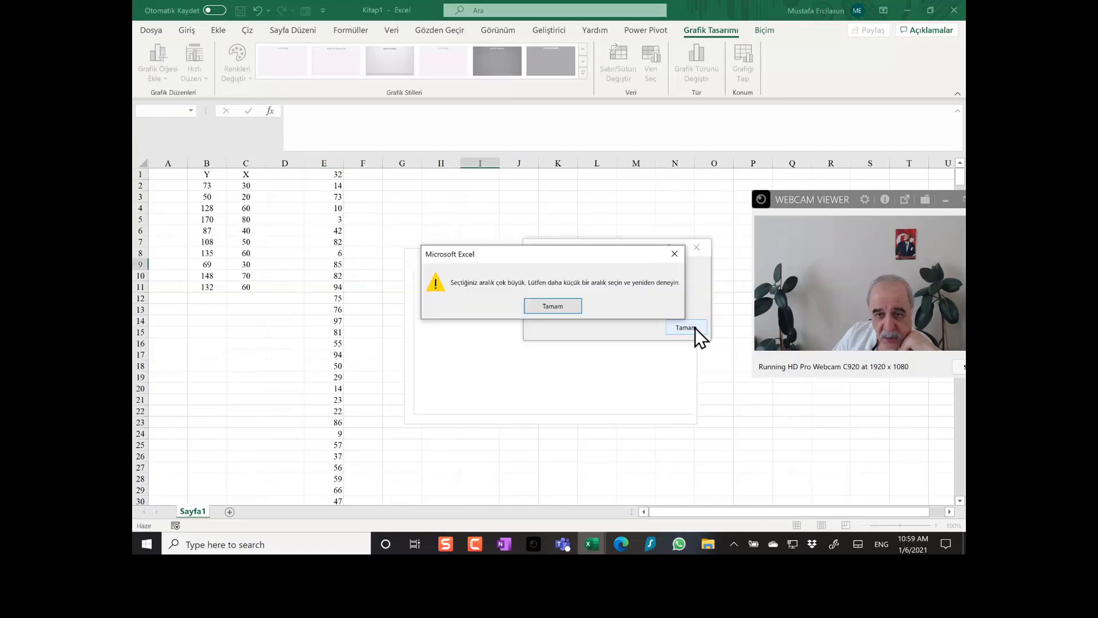
pyautogui.click(565, 305)
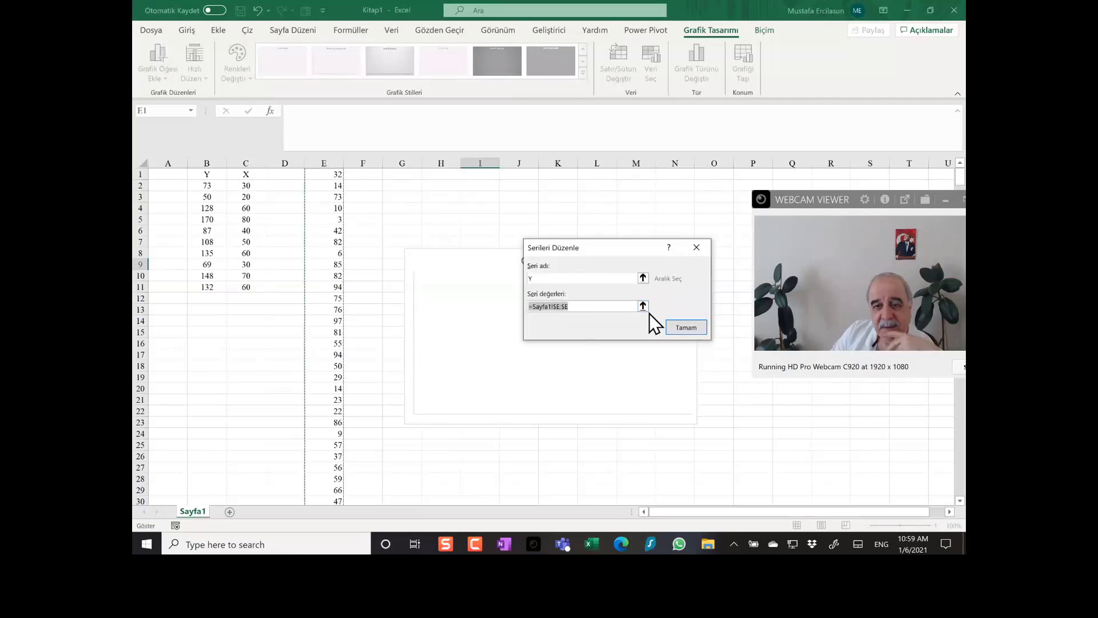
# Retry series Y with the values =Sayfa1!$E:$E and abandon the series edit
pyautogui.click(690, 329)
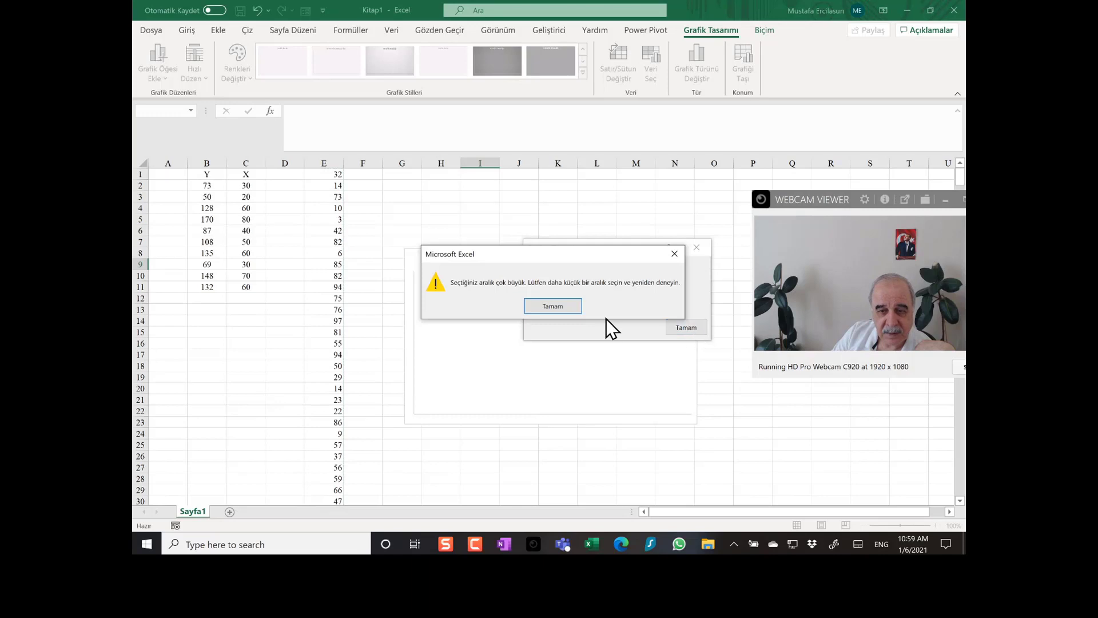
pyautogui.click(566, 308)
pyautogui.click(699, 327)
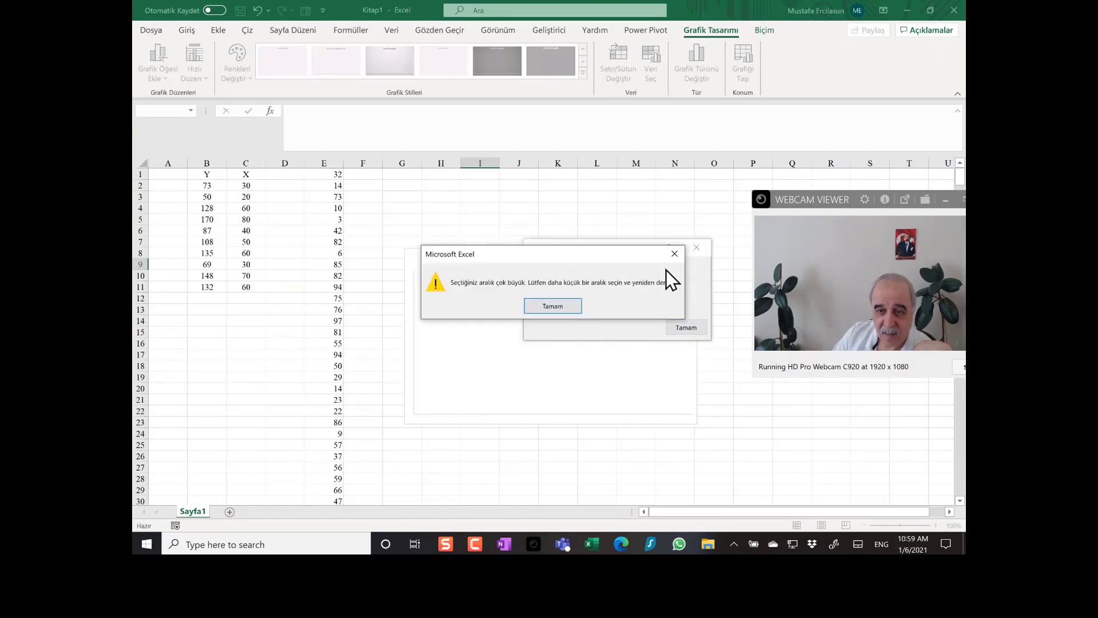
pyautogui.click(672, 255)
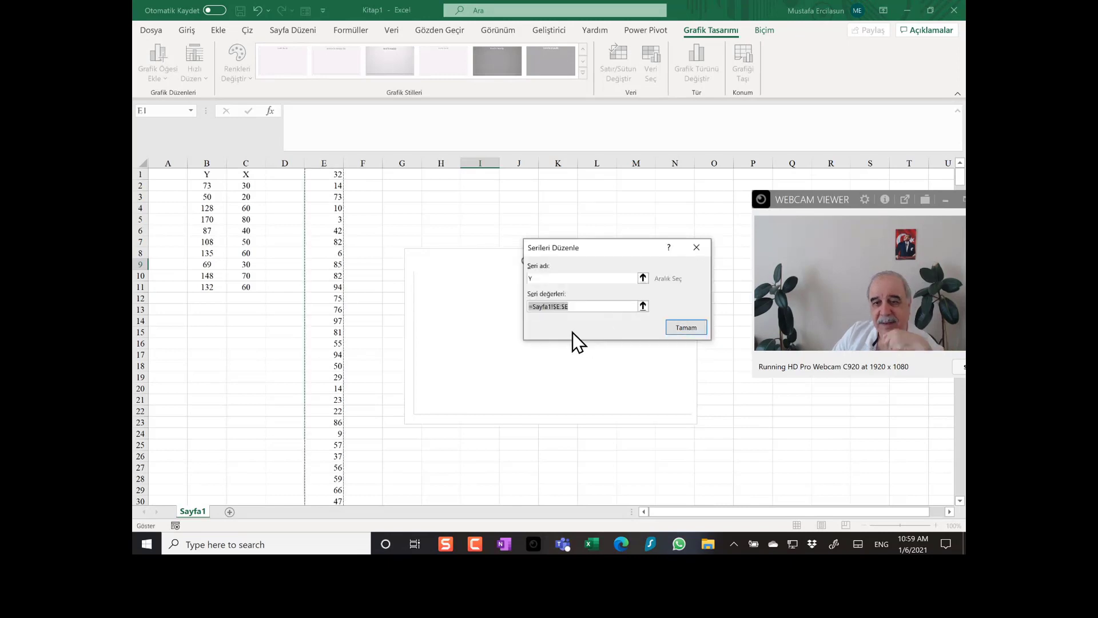
pyautogui.click(697, 246)
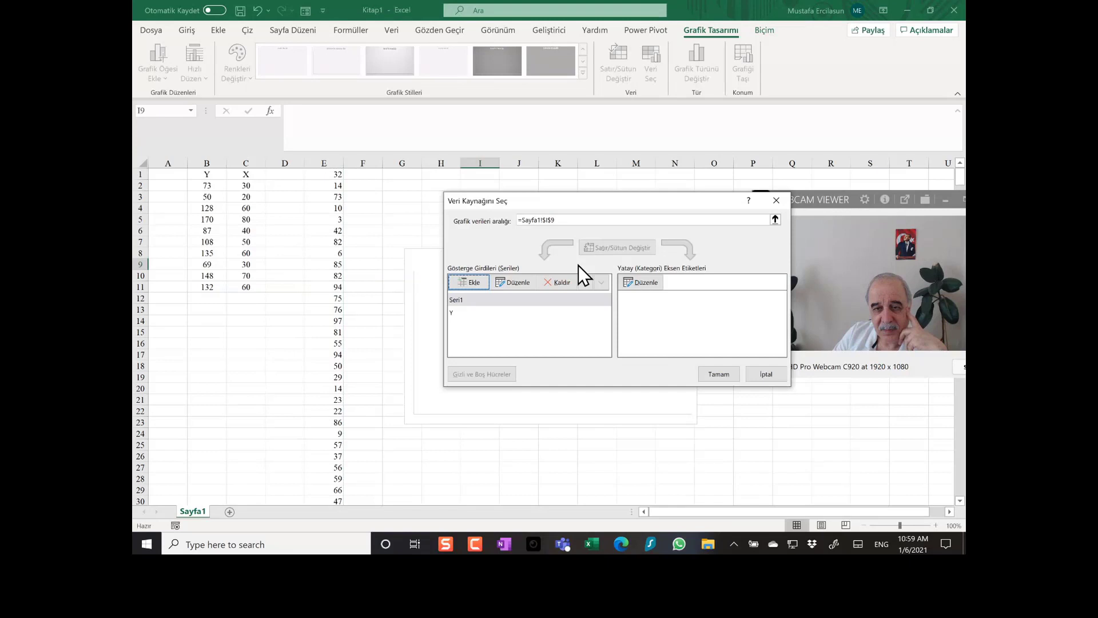
# Remove series Seri1 and try to set the chart data range to =Sayfa1!$E$1:$E$25
pyautogui.click(543, 286)
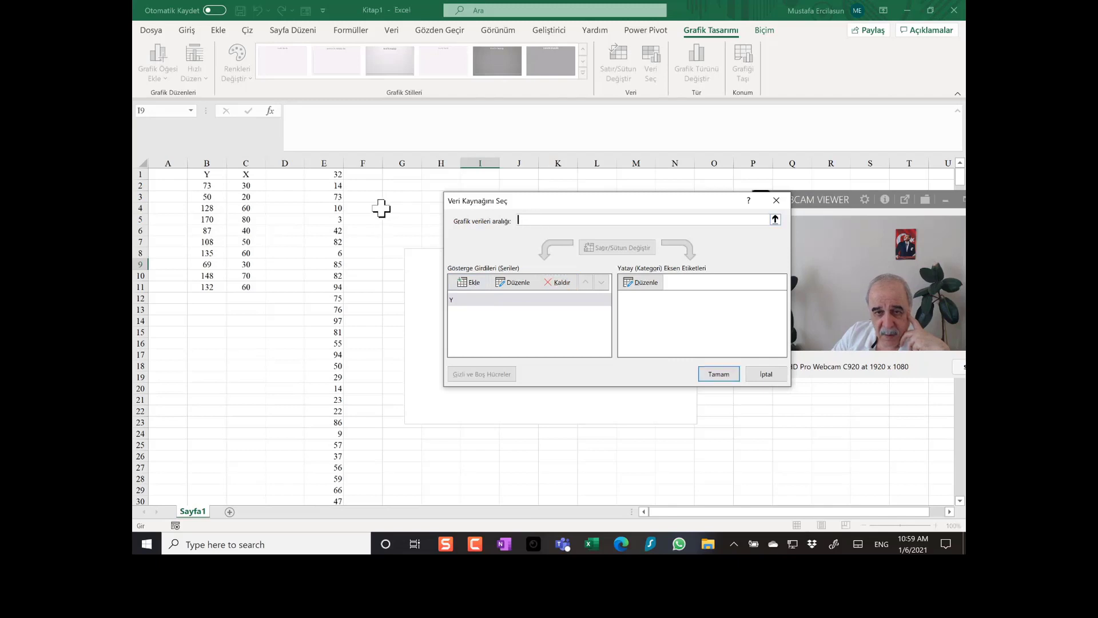
pyautogui.moveTo(326, 174); pyautogui.dragTo(321, 444)
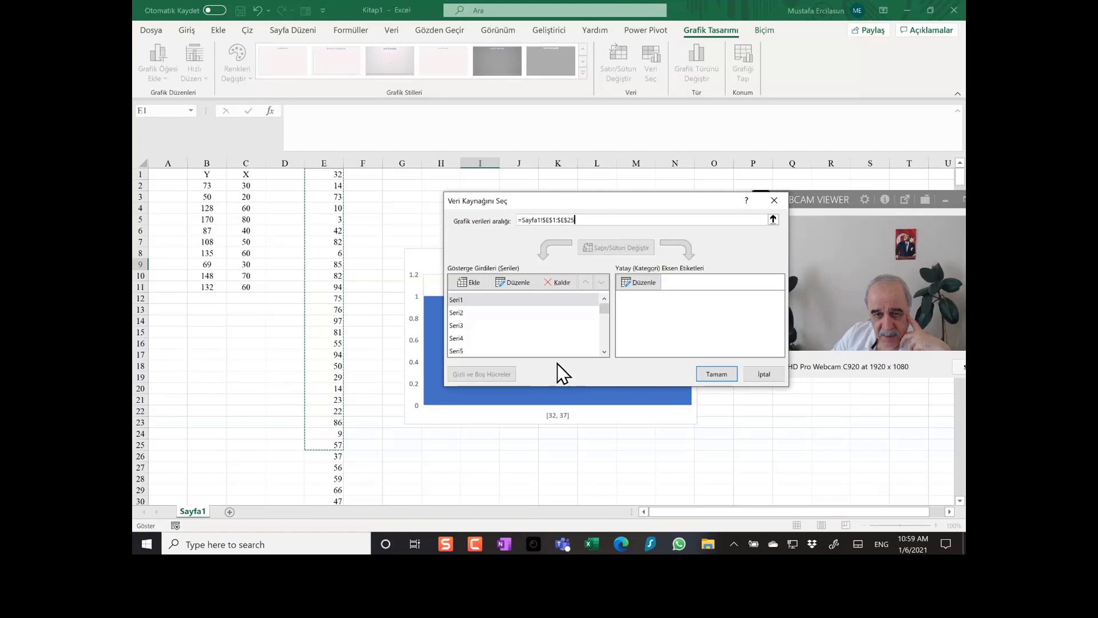
pyautogui.click(716, 374)
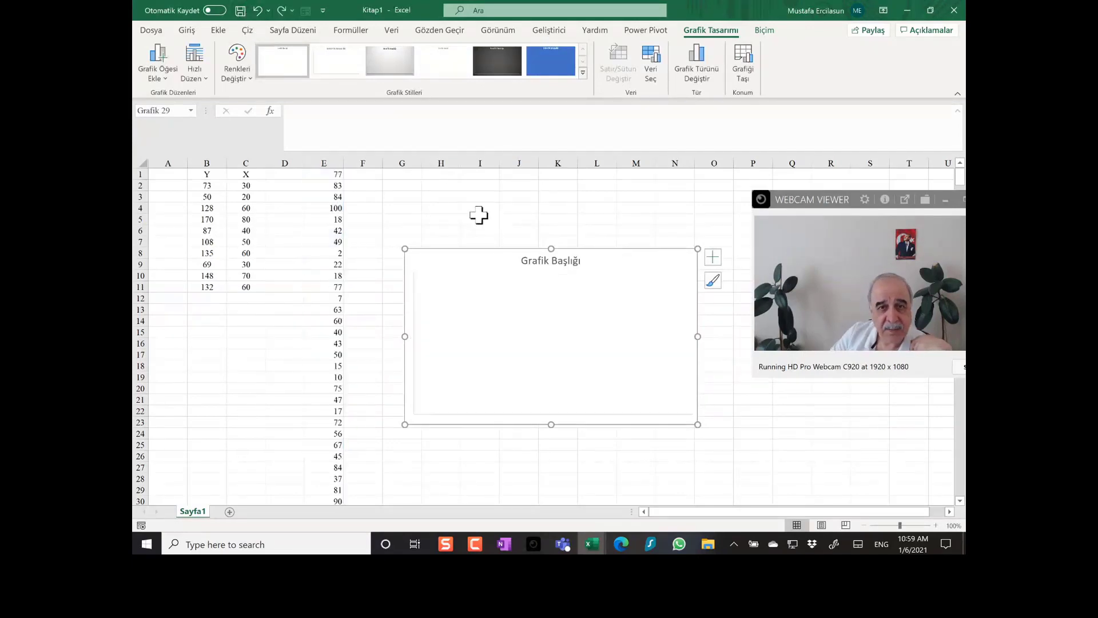
# Try to edit the chart's series to name Y with values =Sayfa1!$E$1:$E$29, and delete the empty chart
pyautogui.rightClick(546, 325)
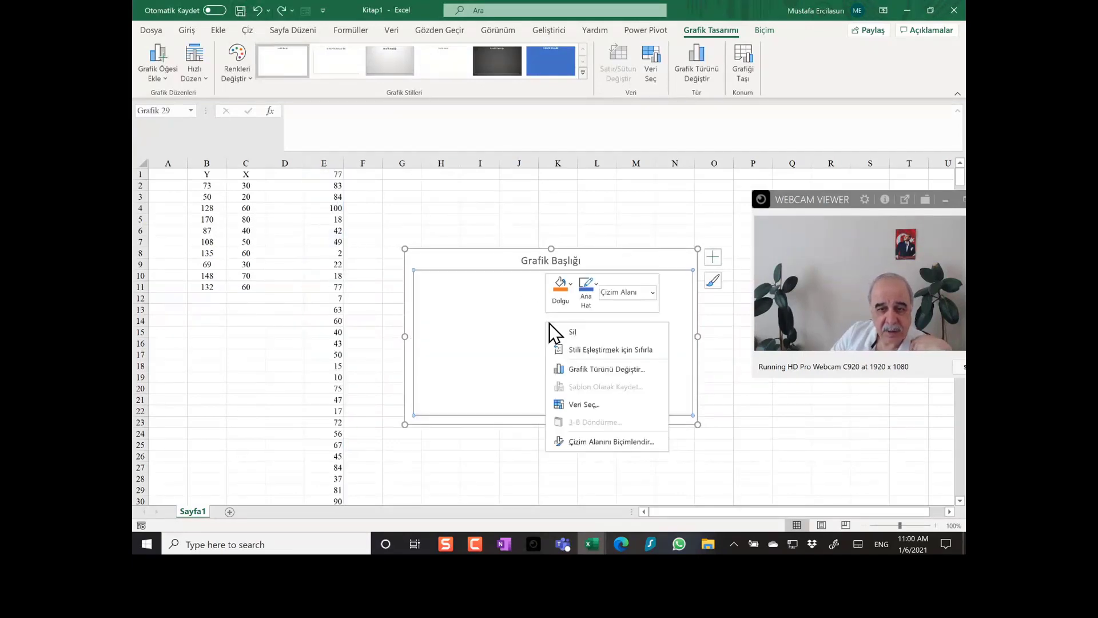
pyautogui.click(583, 405)
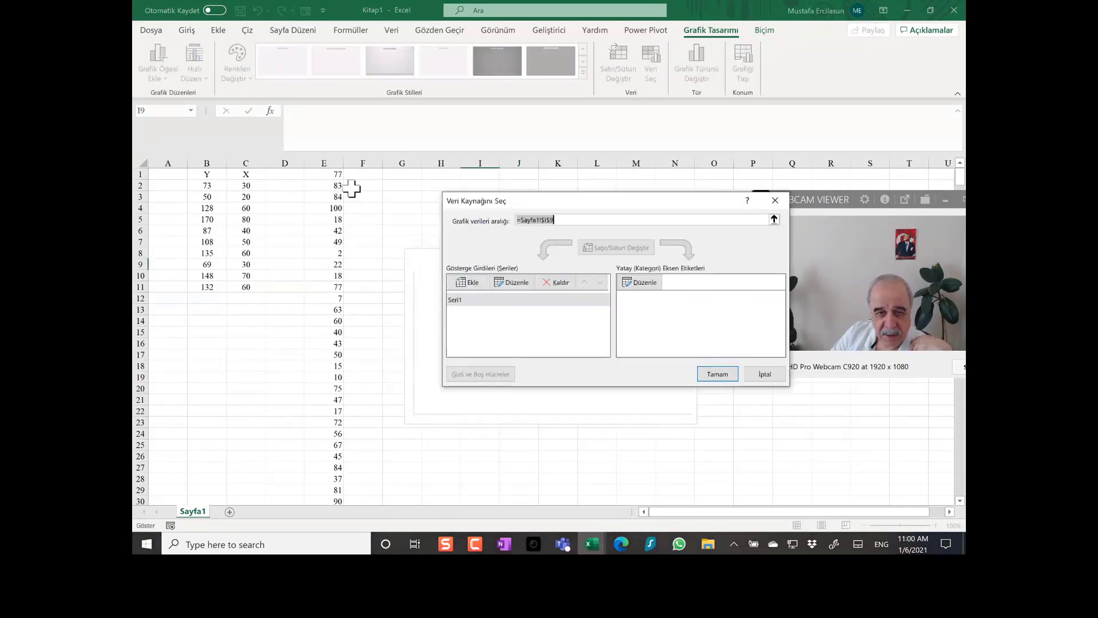
pyautogui.click(520, 287)
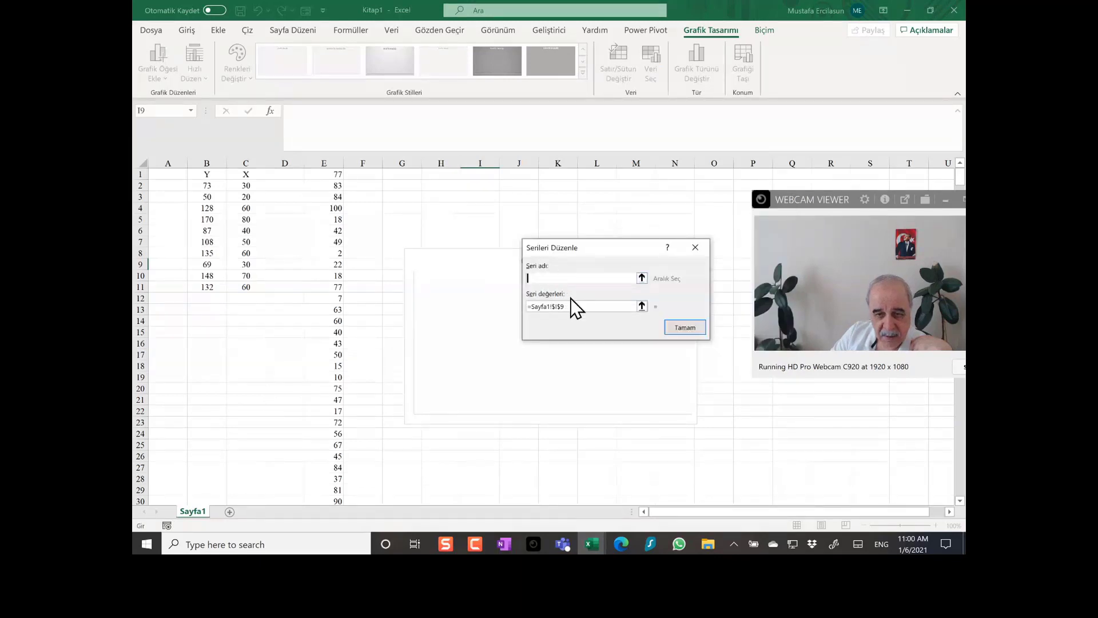
pyautogui.press('Tab')
pyautogui.press('BackSpace')
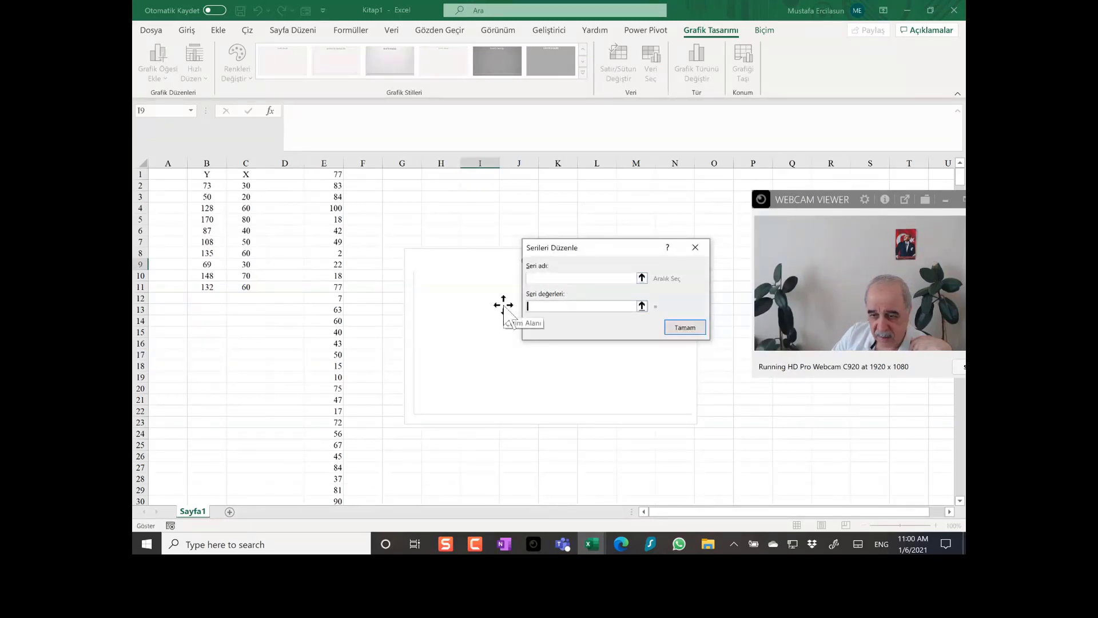
pyautogui.moveTo(326, 174); pyautogui.dragTo(326, 489)
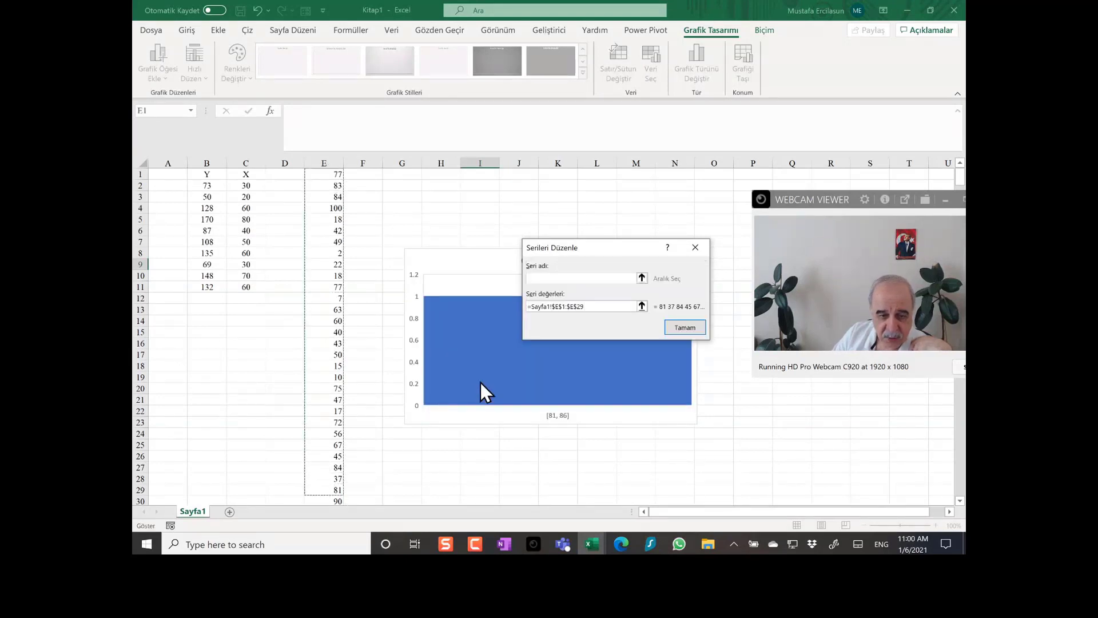
pyautogui.click(538, 279)
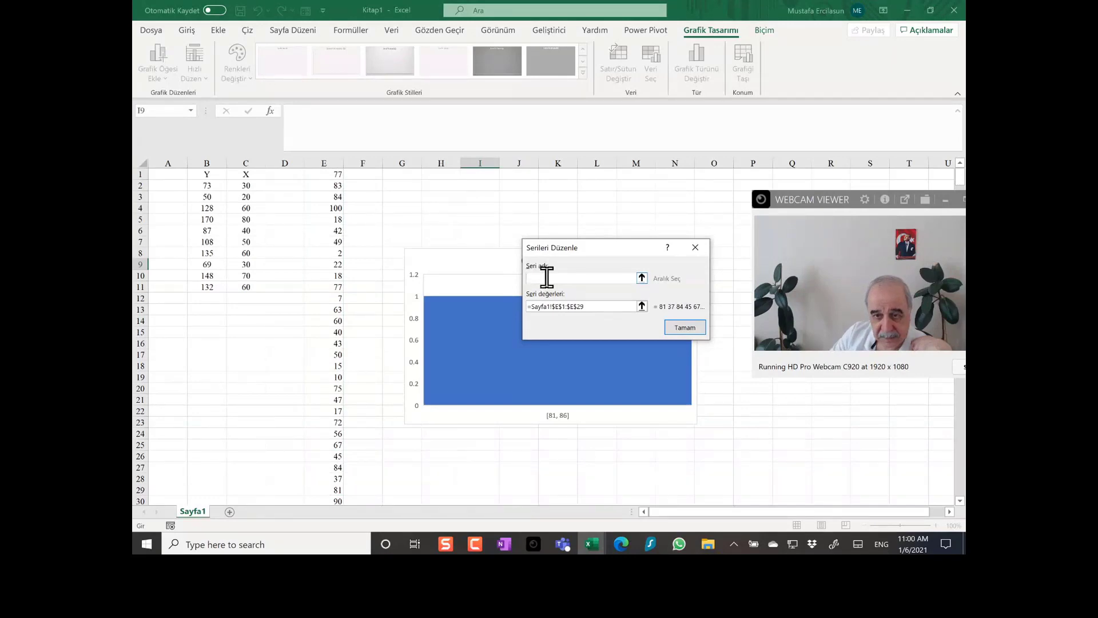
pyautogui.write('Y')
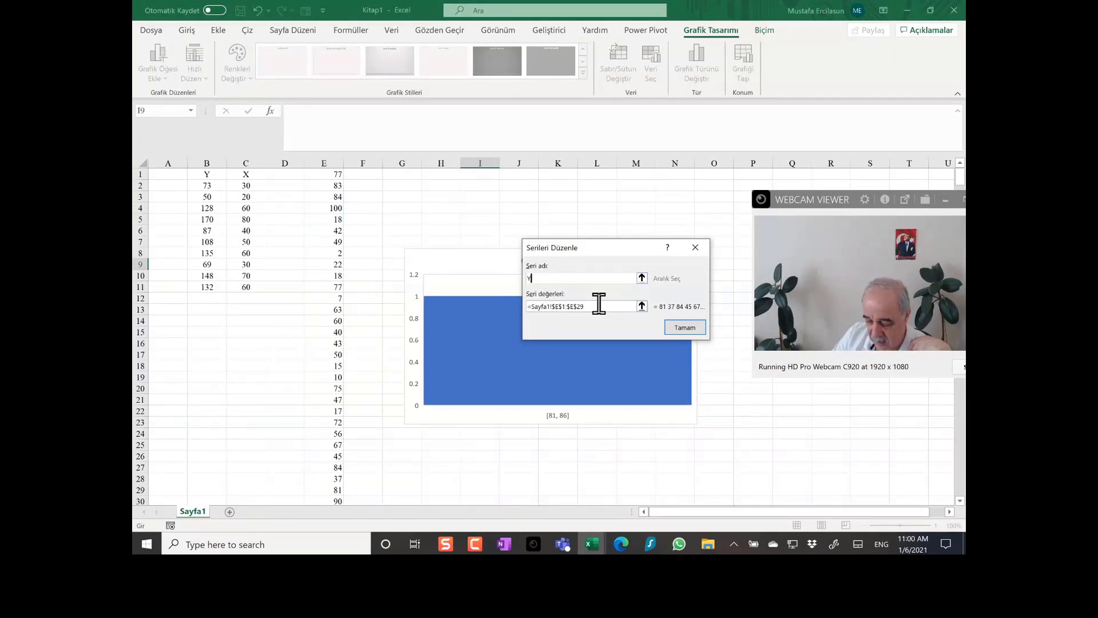
pyautogui.click(685, 327)
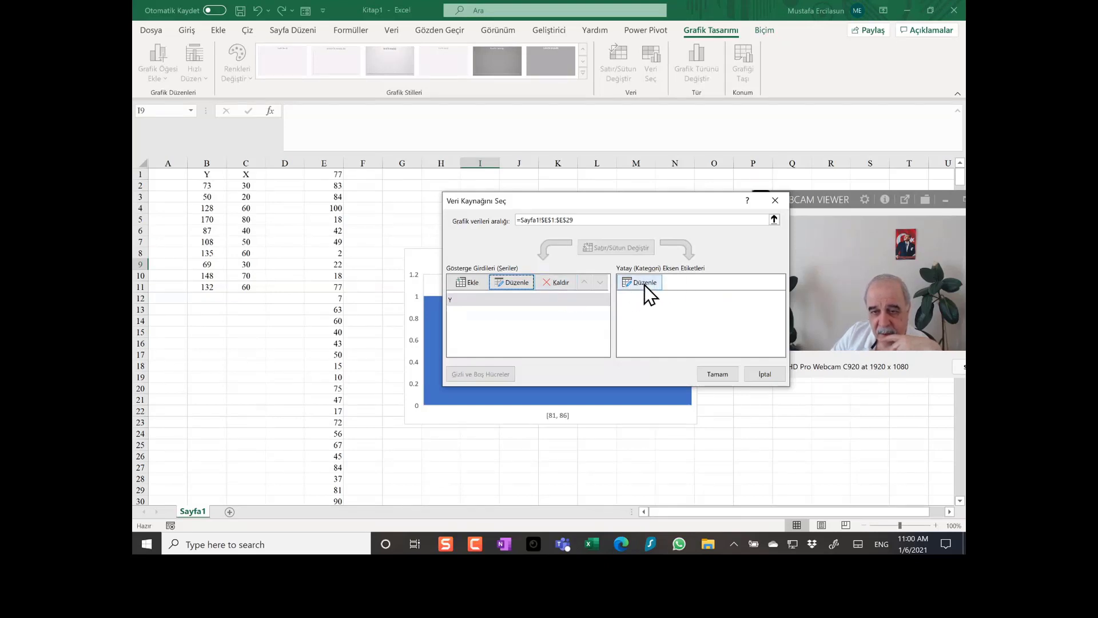
pyautogui.click(764, 375)
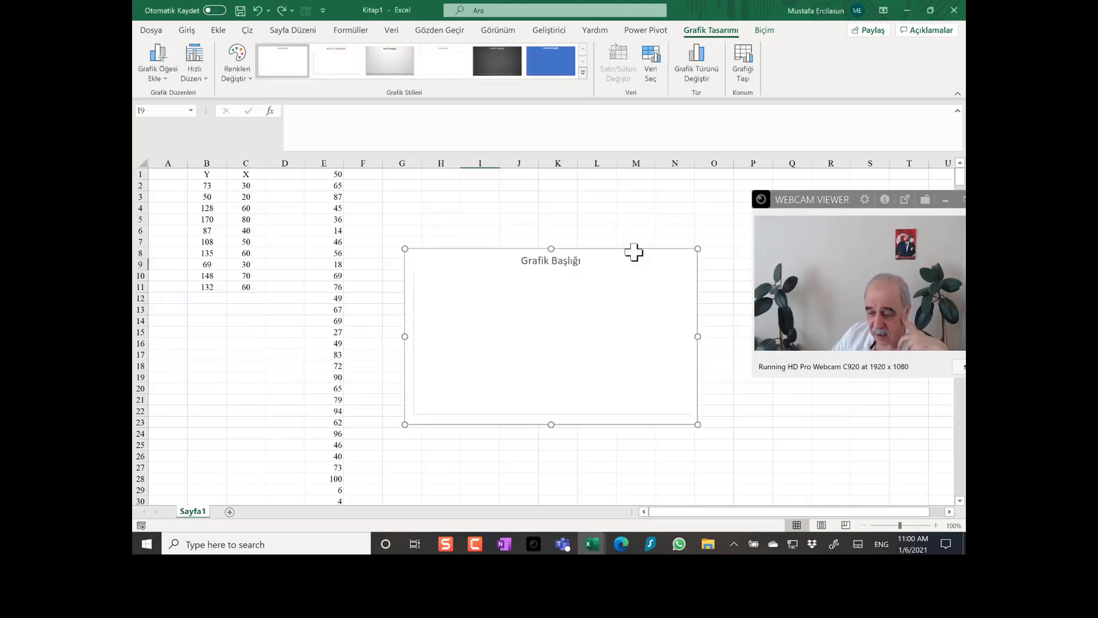
pyautogui.press('Delete')
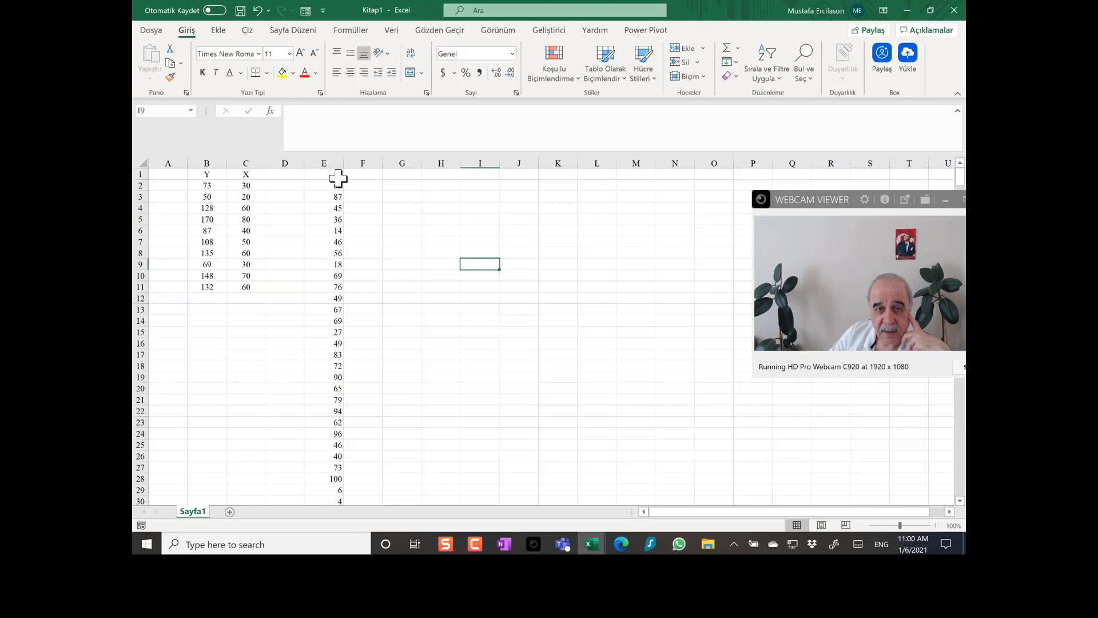
# Insert a Histogram chart of the random numbers in E1:E28
pyautogui.moveTo(337, 178); pyautogui.dragTo(336, 480)
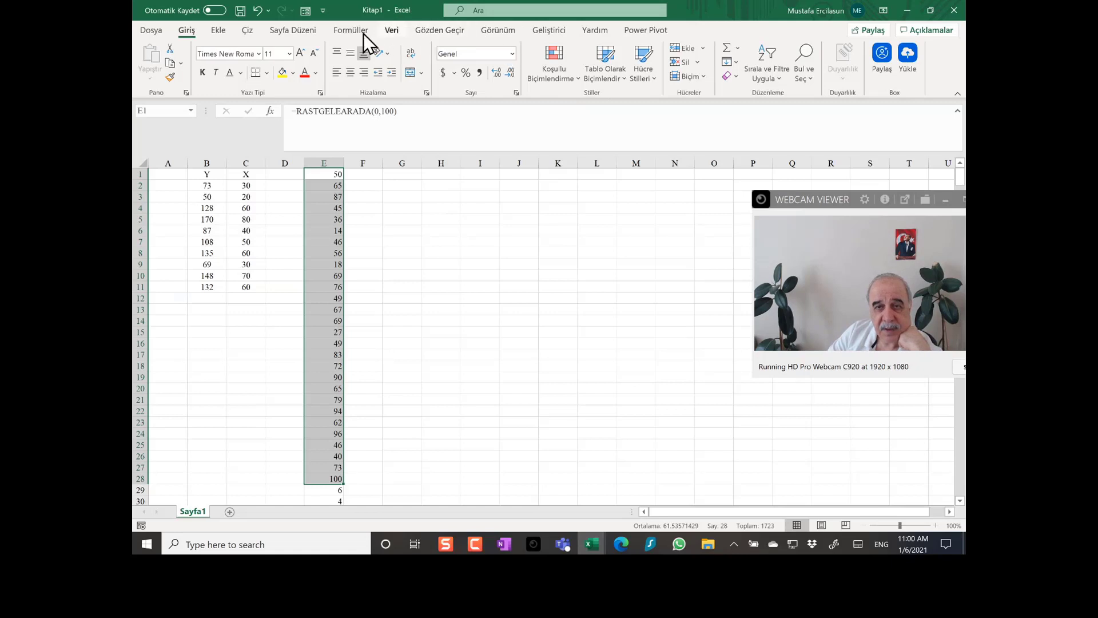
pyautogui.click(219, 30)
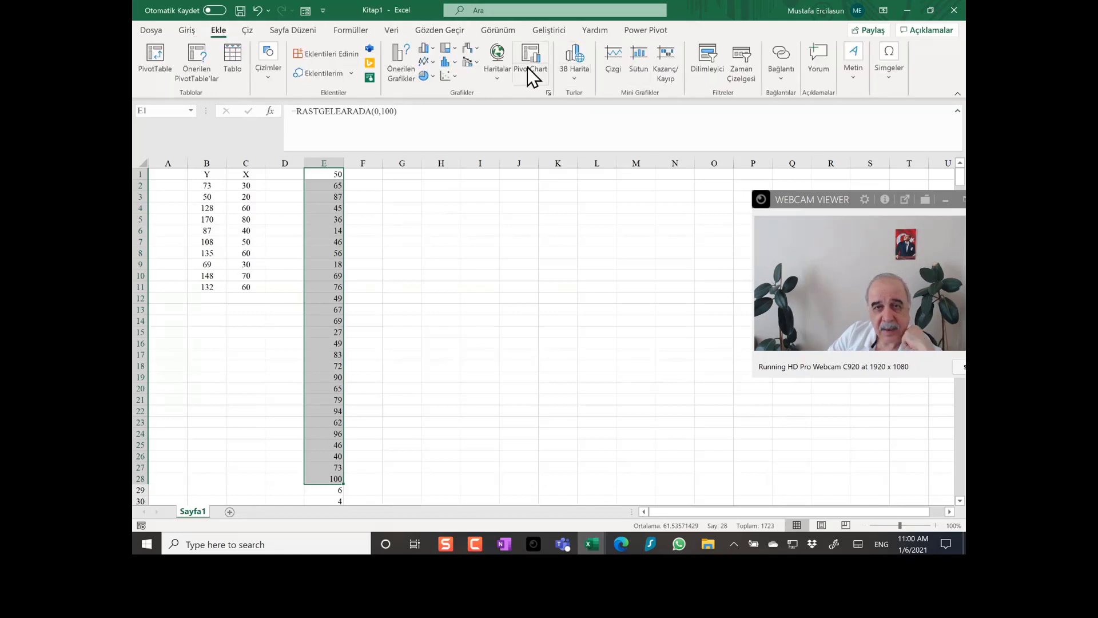
pyautogui.click(452, 61)
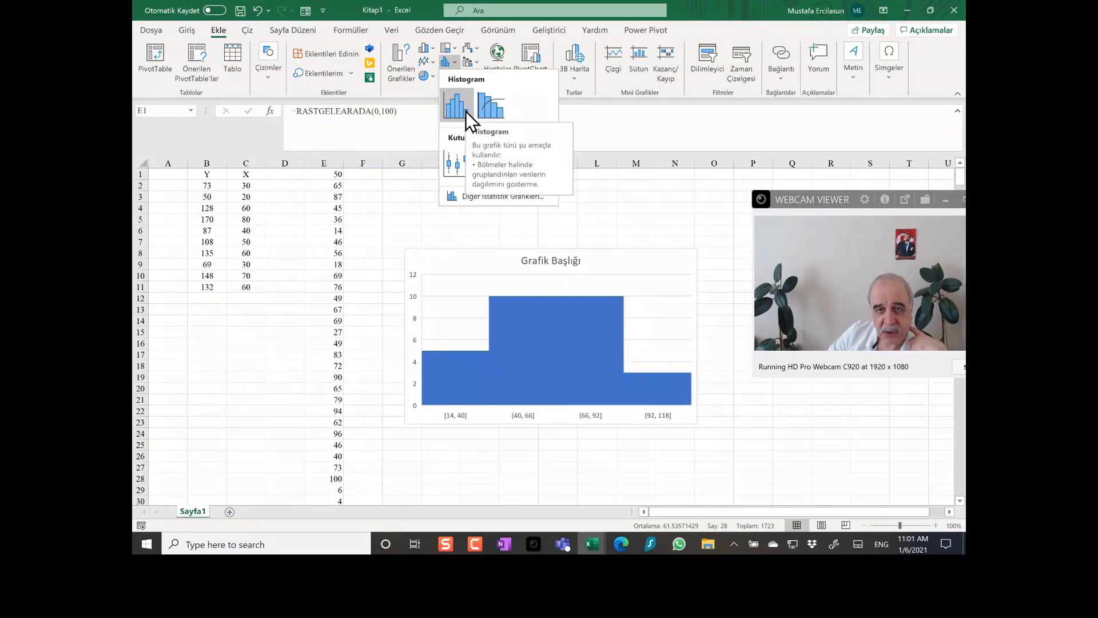
pyautogui.click(466, 111)
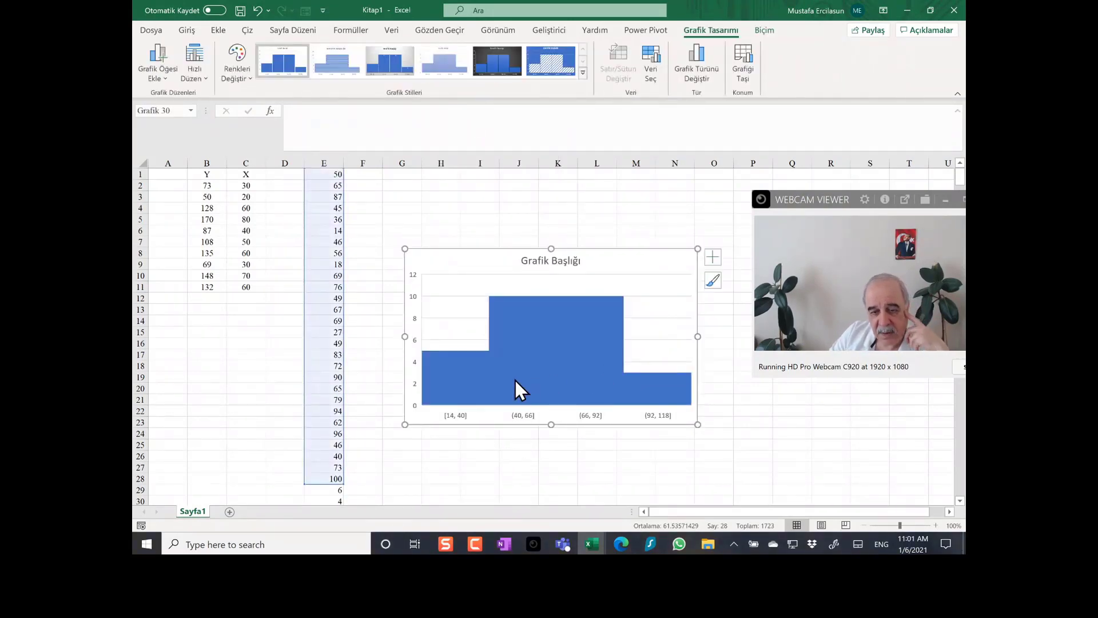
# Show the histogram's chart elements list and move the webcam viewer window down, clear of it
pyautogui.moveTo(550, 293)
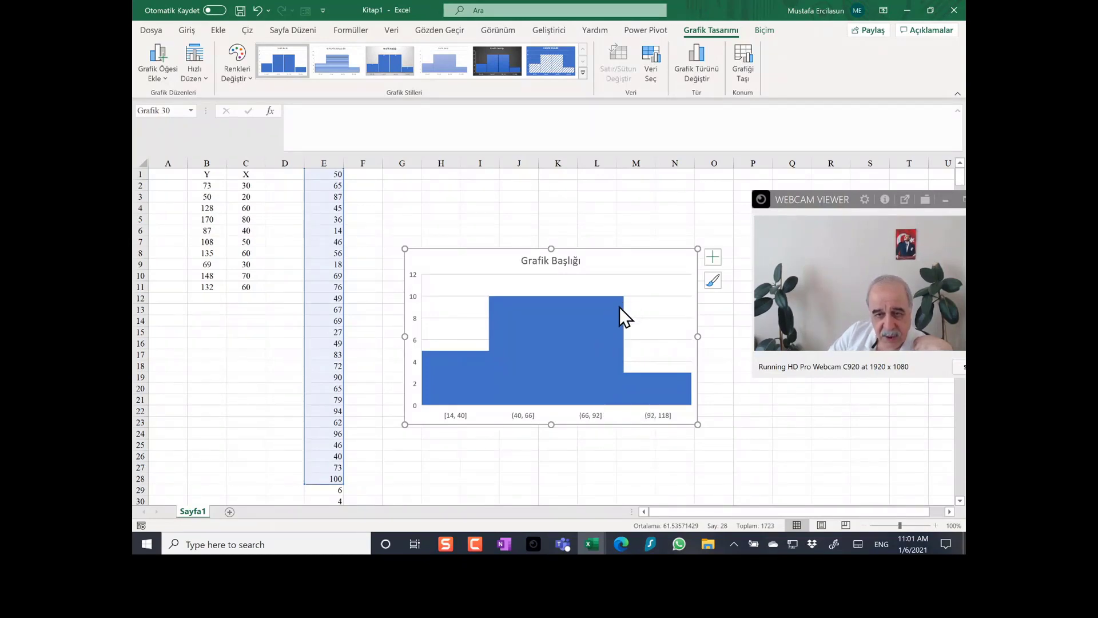
pyautogui.click(710, 259)
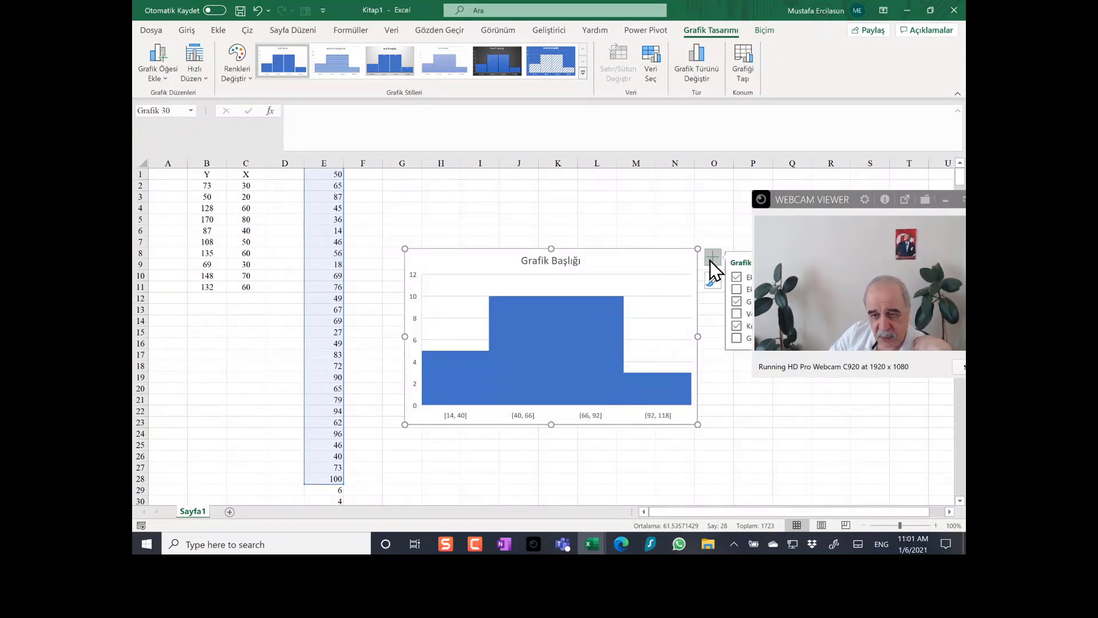
pyautogui.click(858, 201)
pyautogui.moveTo(815, 201); pyautogui.dragTo(814, 454)
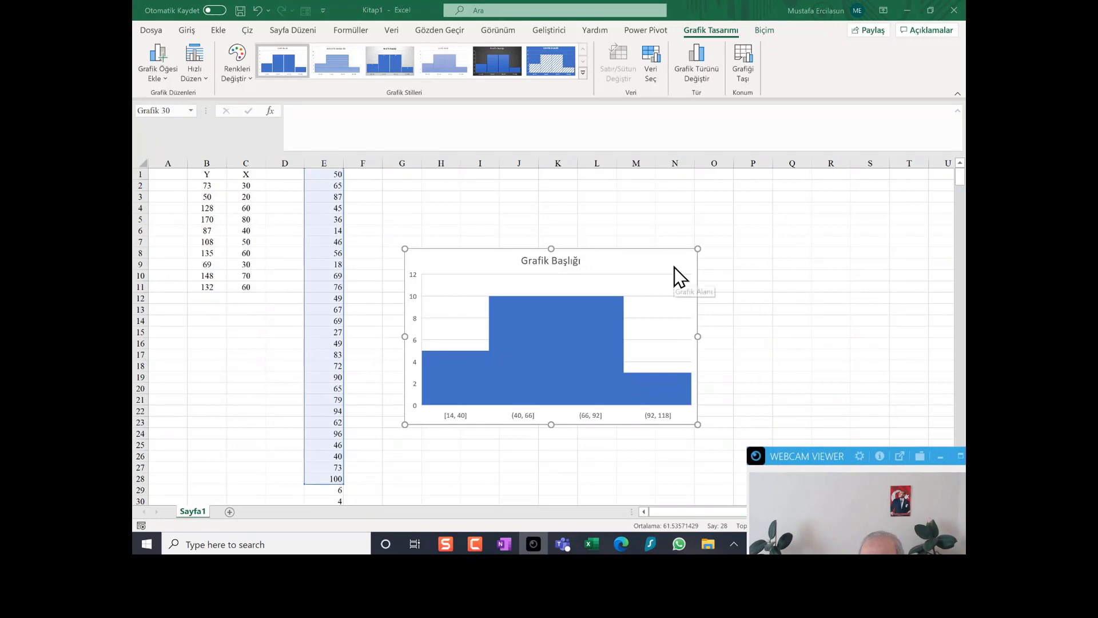
pyautogui.click(642, 384)
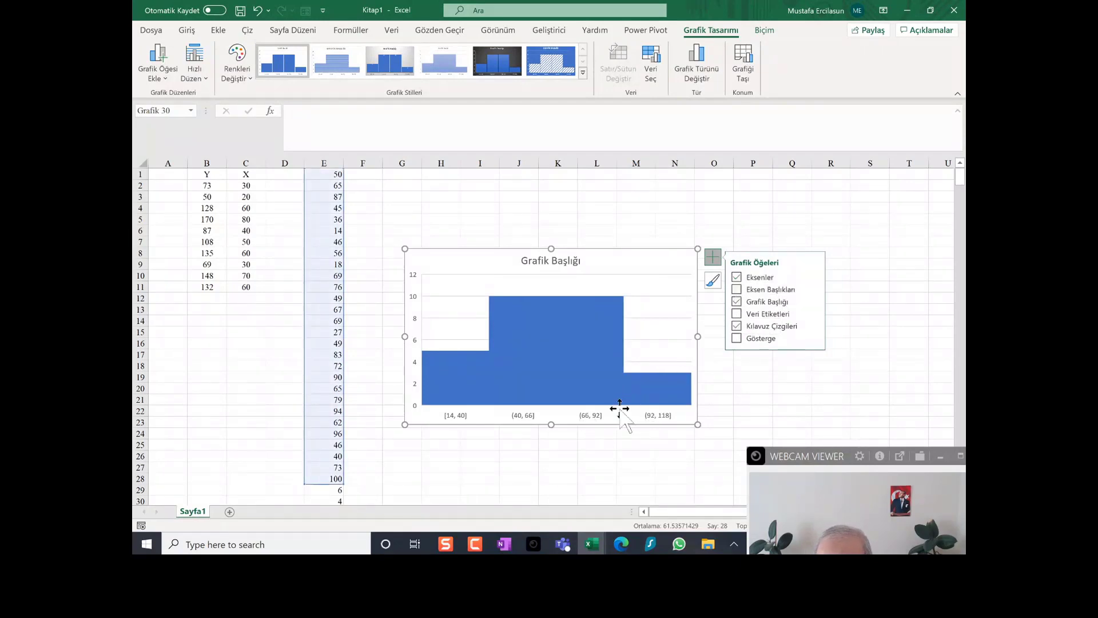
pyautogui.click(583, 419)
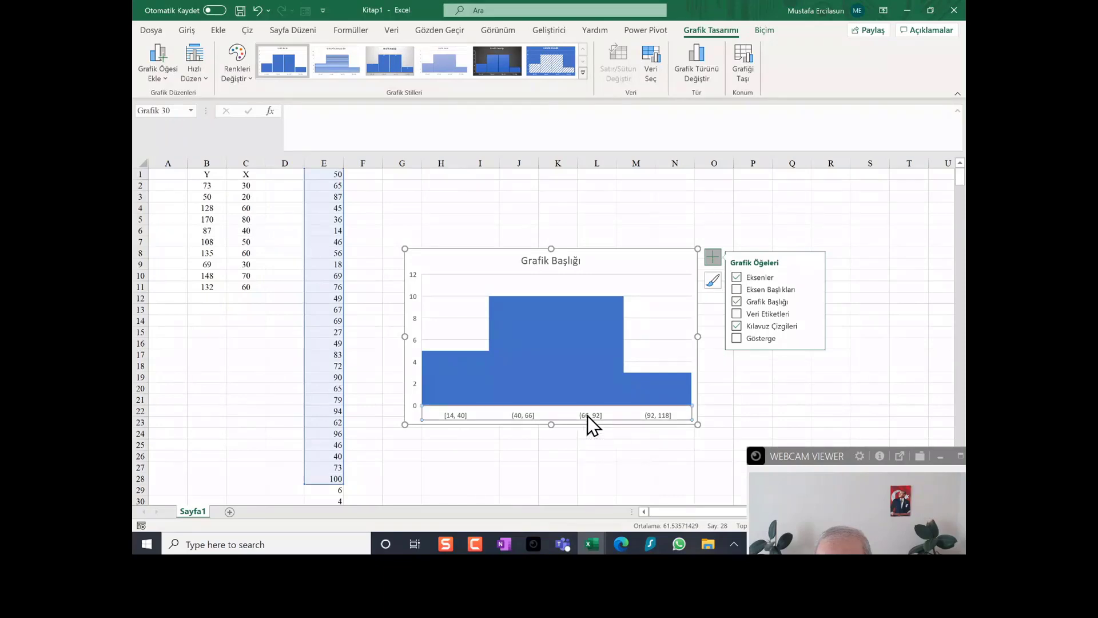
pyautogui.rightClick(588, 416)
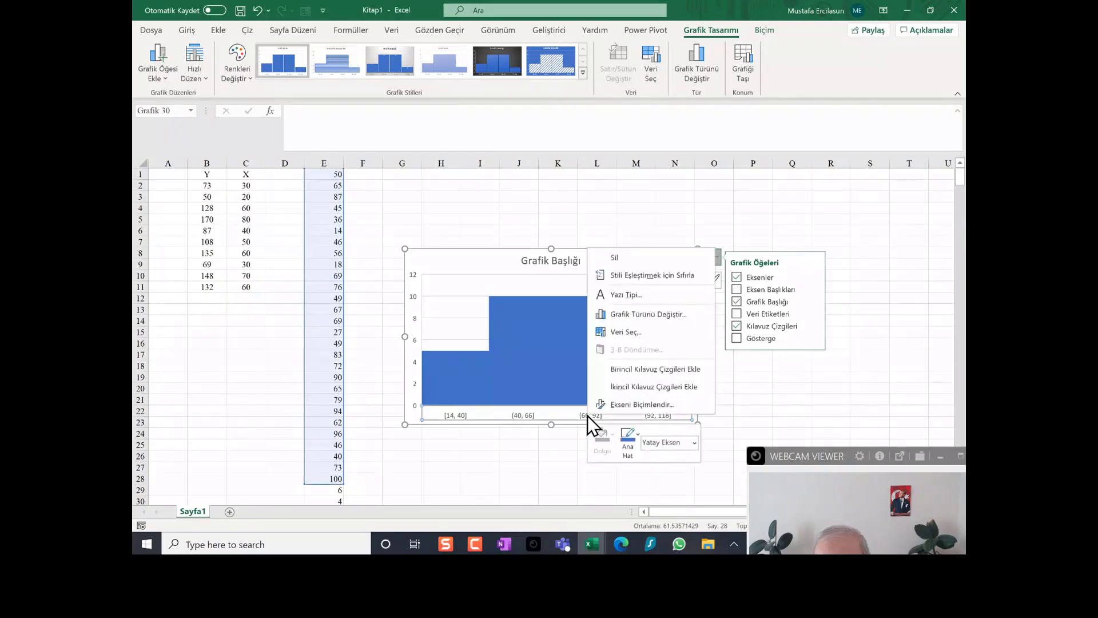
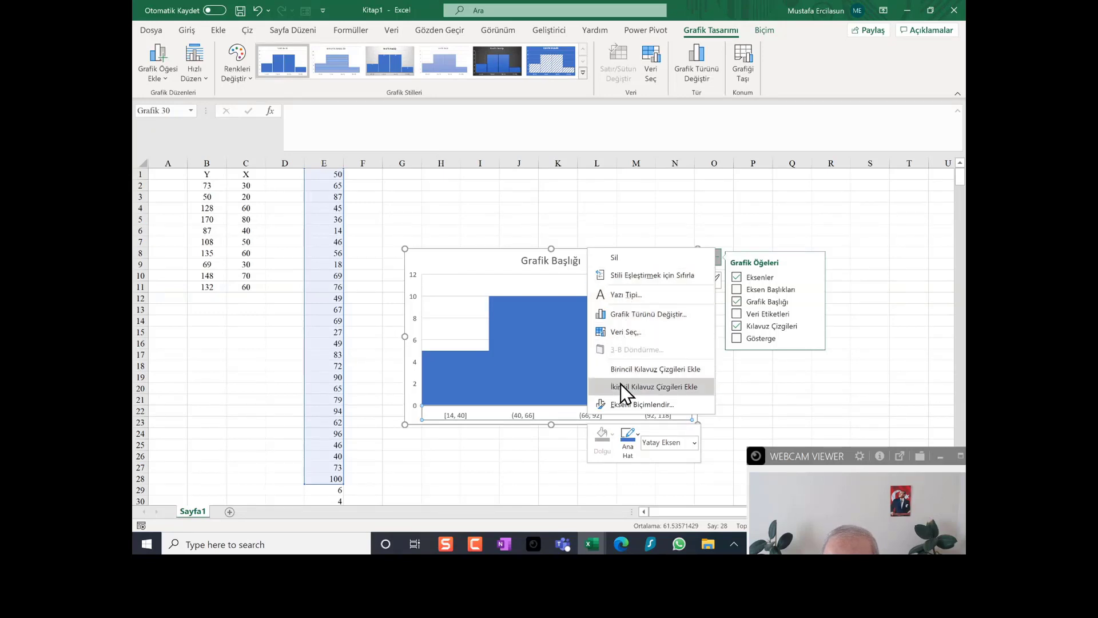
pyautogui.click(565, 442)
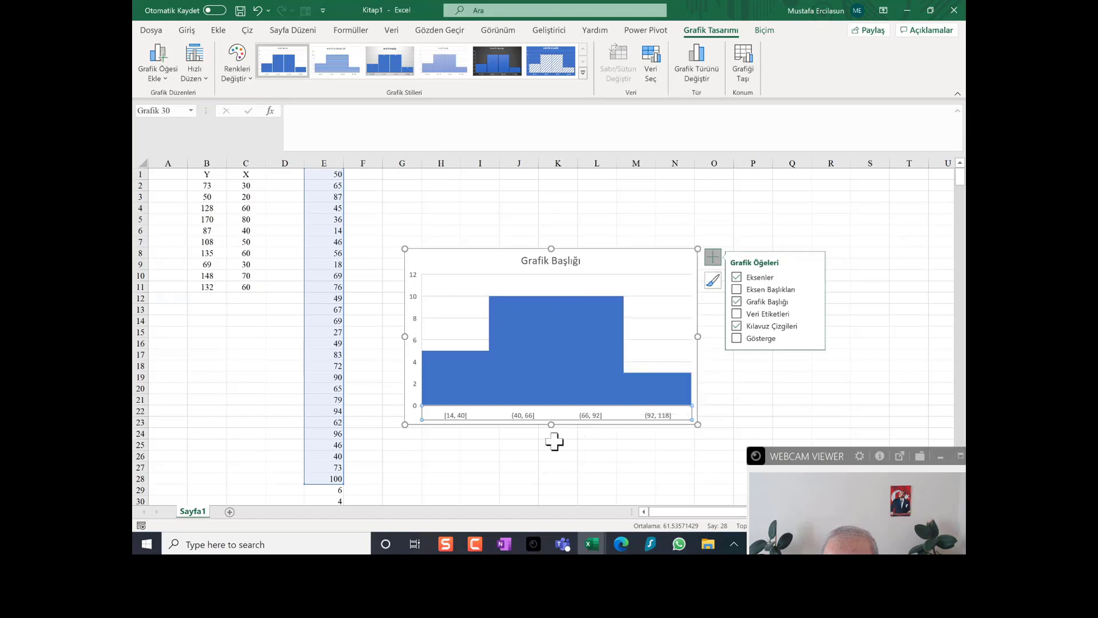
# Add data labels to the histogram, try axis titles and remove them again, and browse the gridline and legend options
pyautogui.click(736, 314)
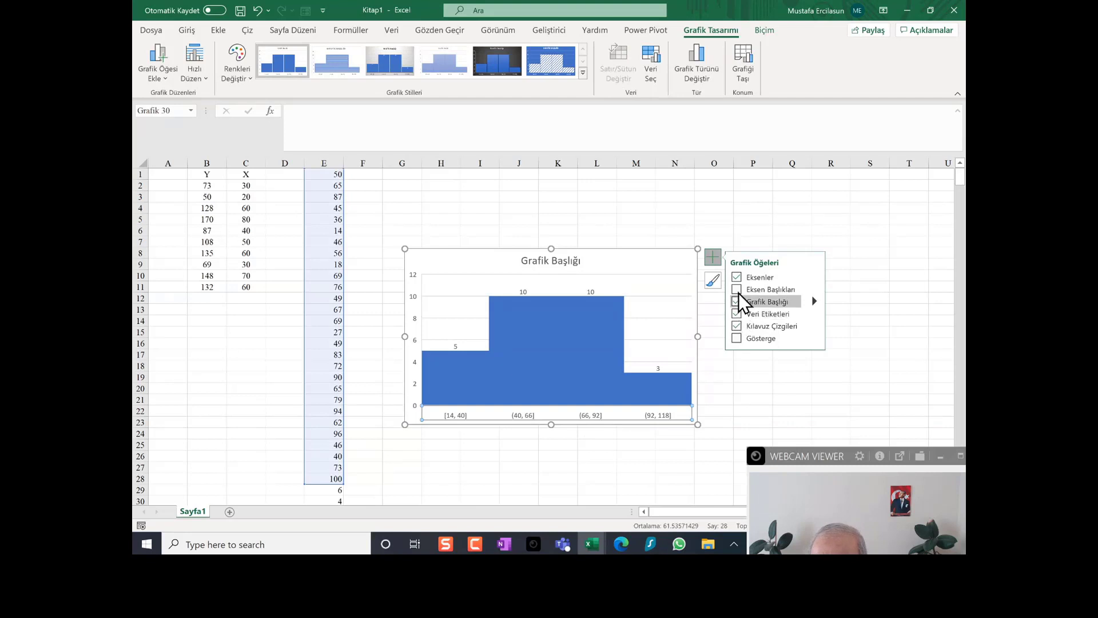
pyautogui.click(737, 290)
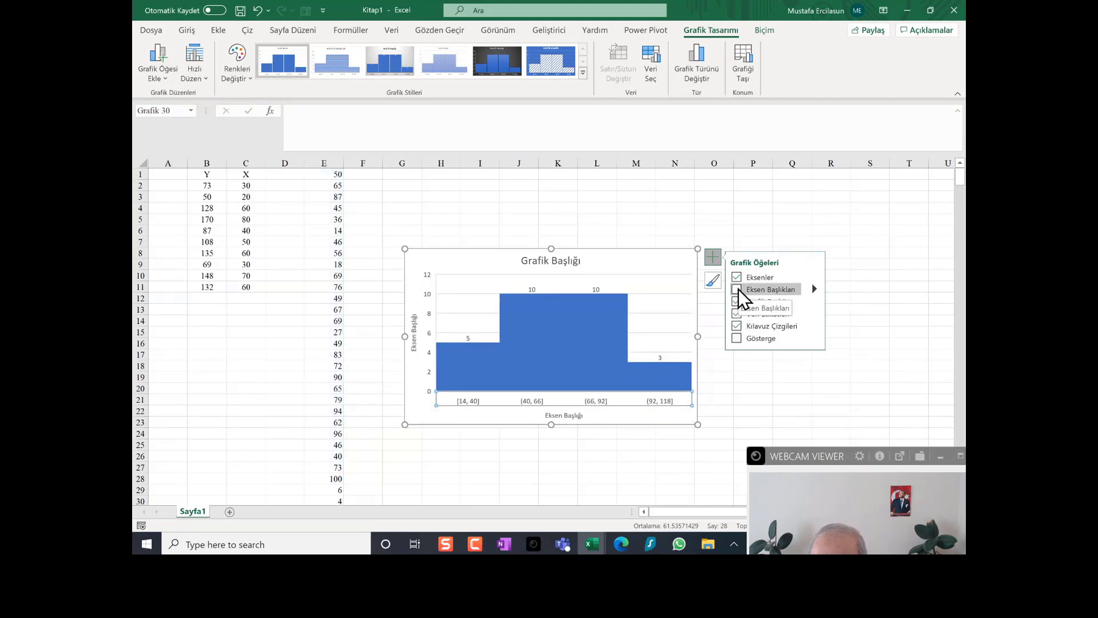
pyautogui.click(738, 290)
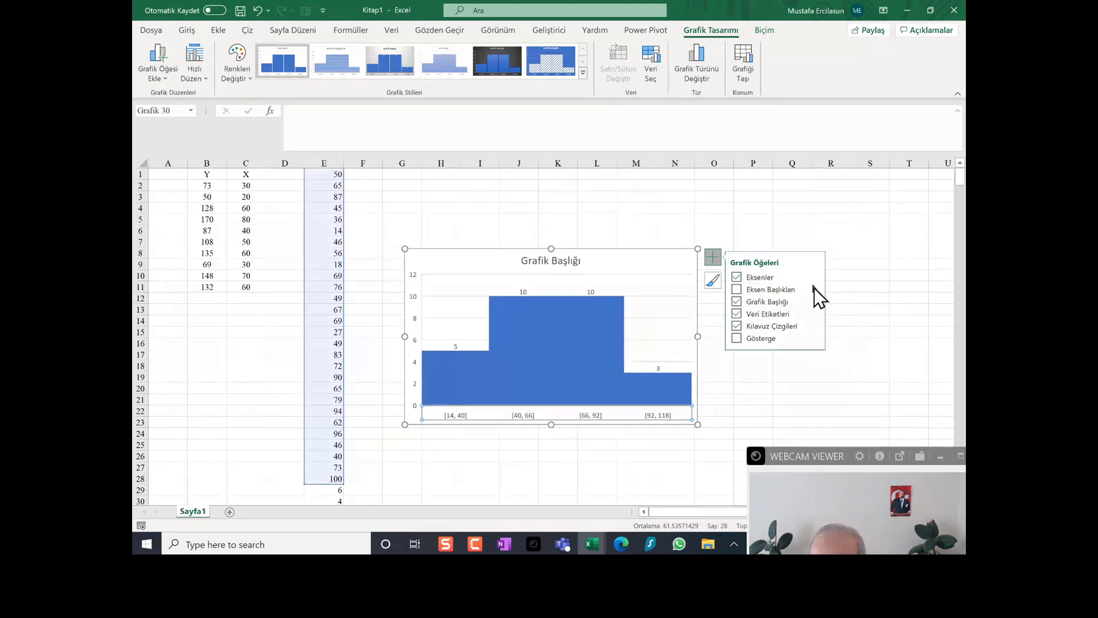
pyautogui.moveTo(814, 287)
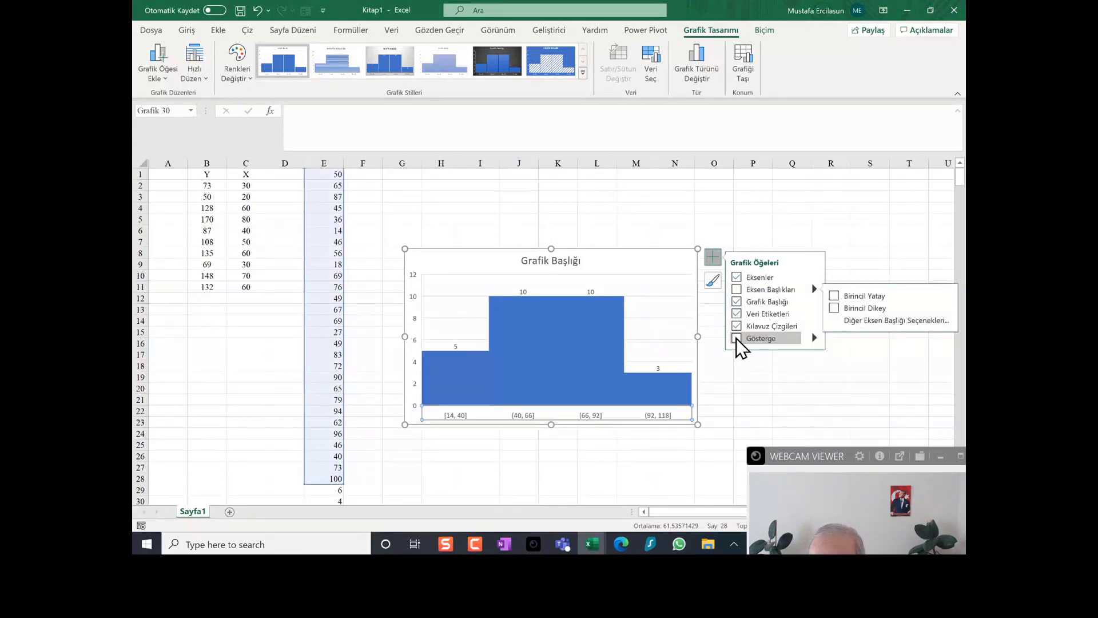
pyautogui.moveTo(814, 324)
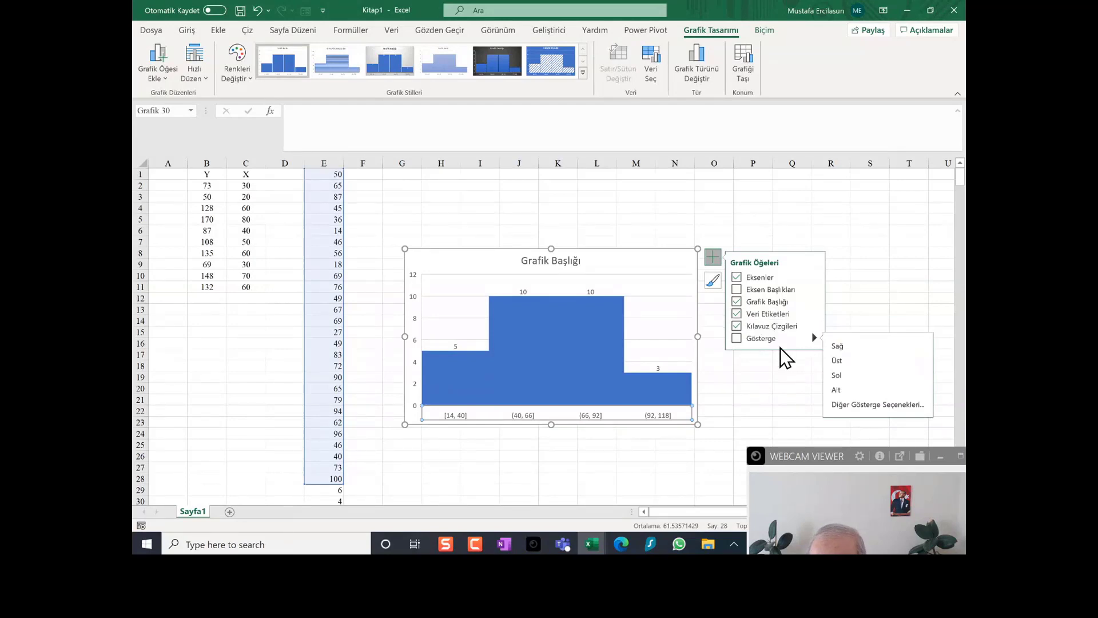
pyautogui.click(860, 228)
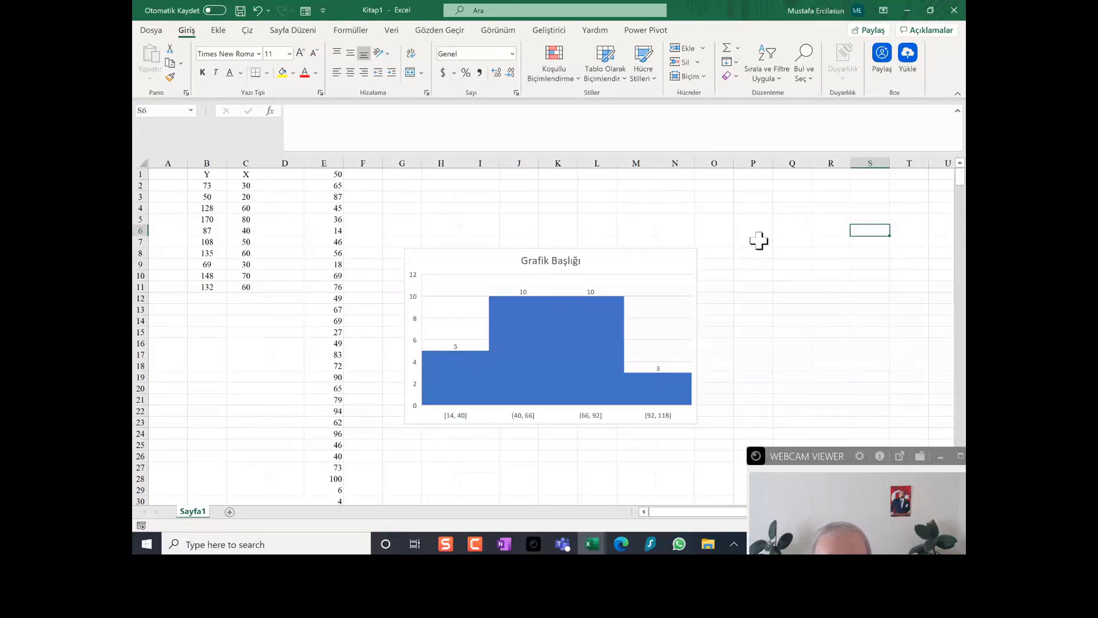
# Delete the histogram and insert a new Histogram chart based on the whole of column E
pyautogui.click(670, 260)
pyautogui.press('Delete')
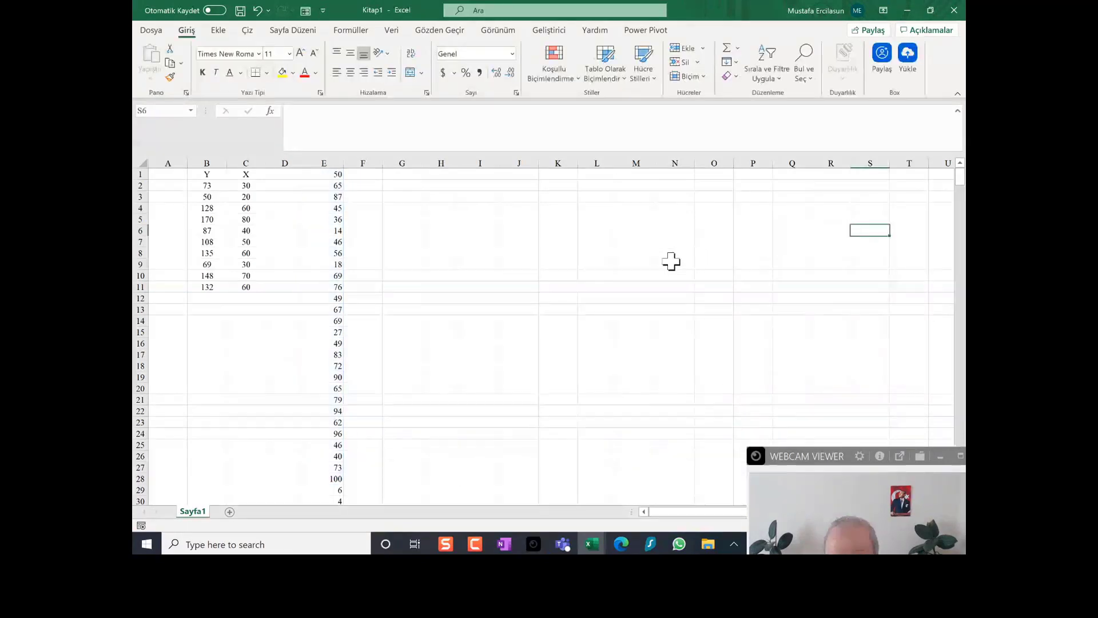
pyautogui.click(335, 160)
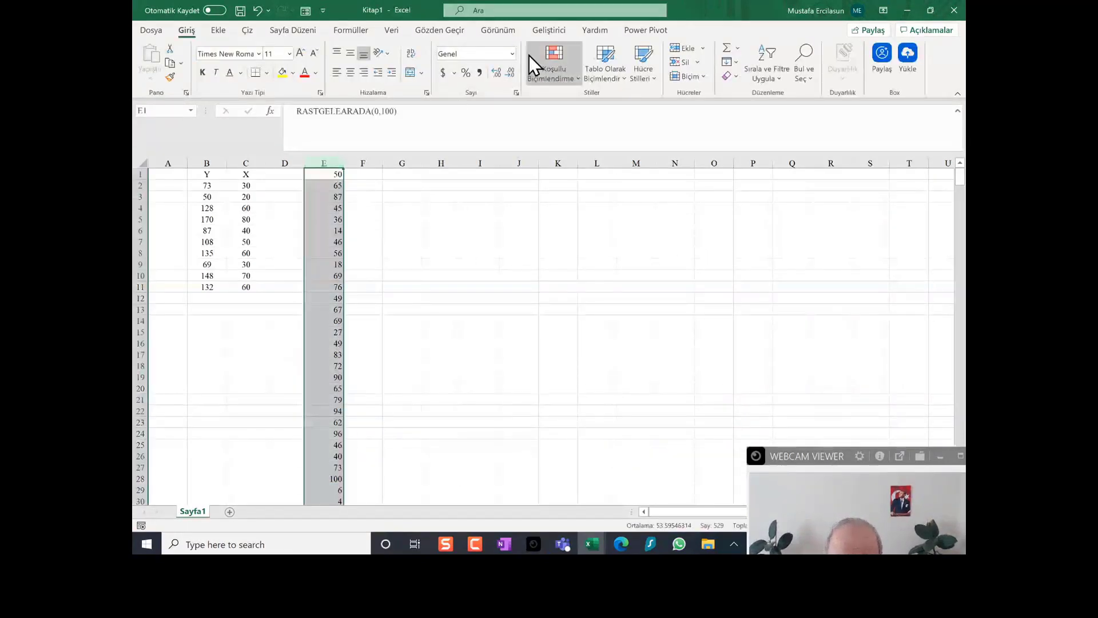
pyautogui.click(217, 32)
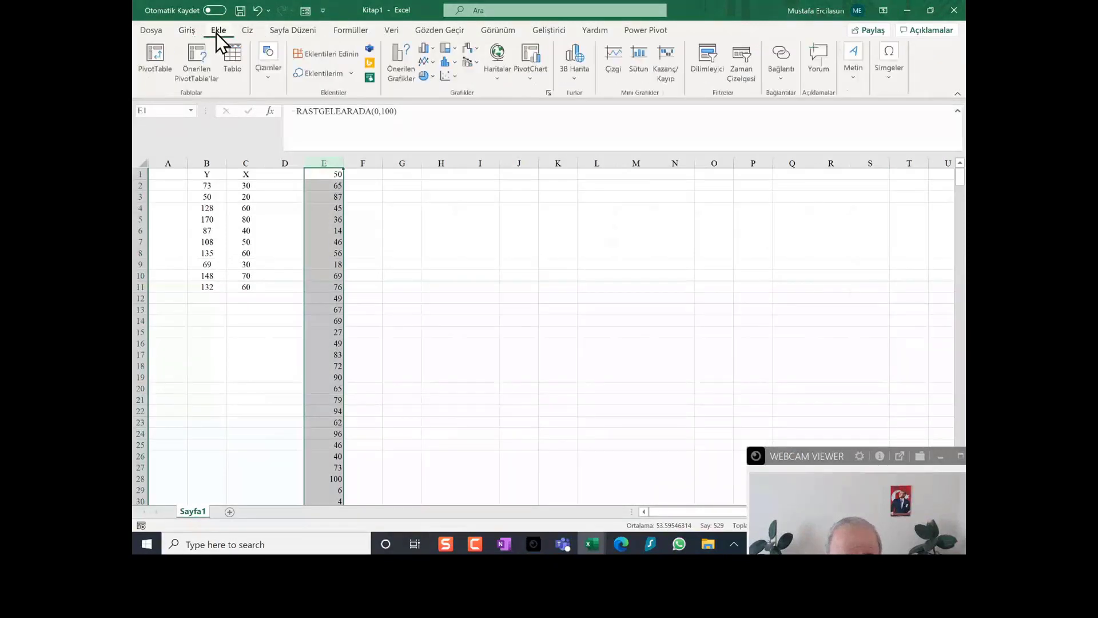
pyautogui.click(430, 48)
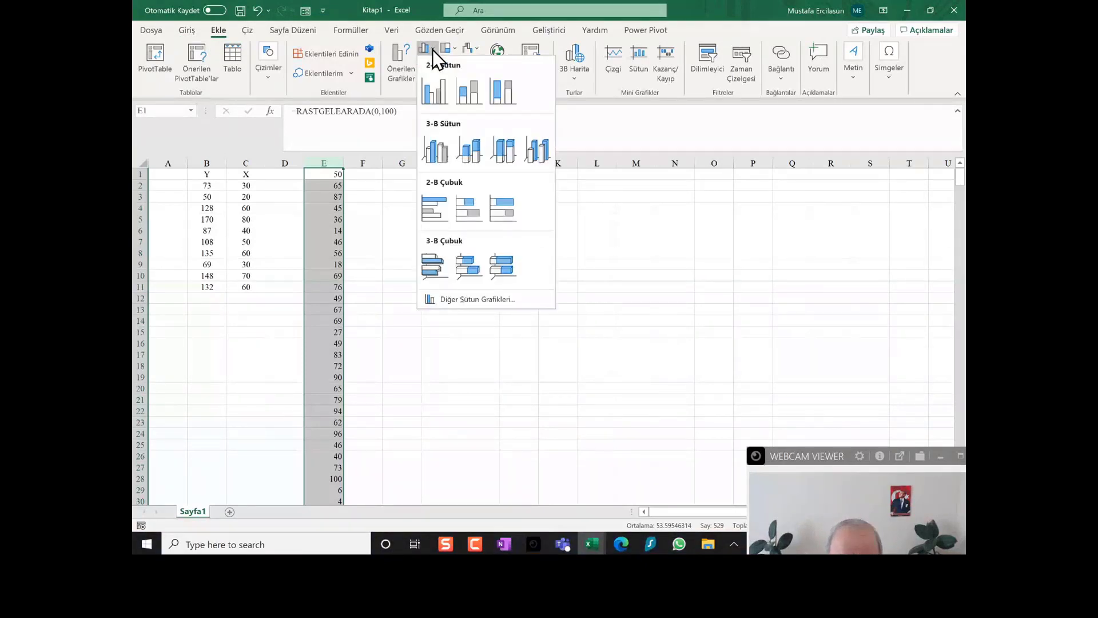
pyautogui.click(625, 208)
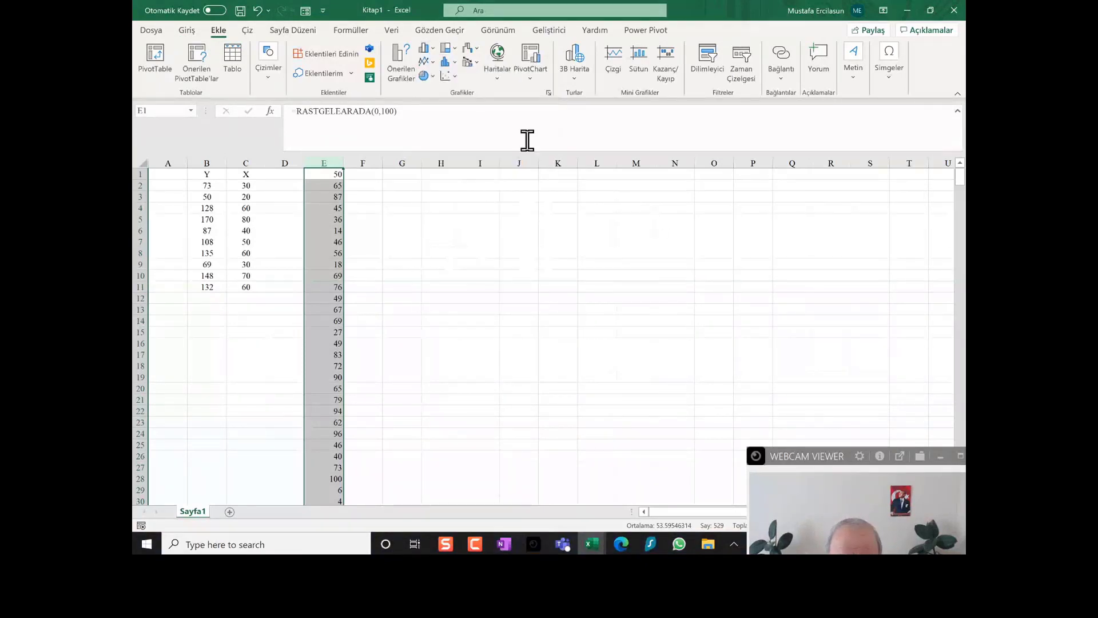
pyautogui.click(454, 62)
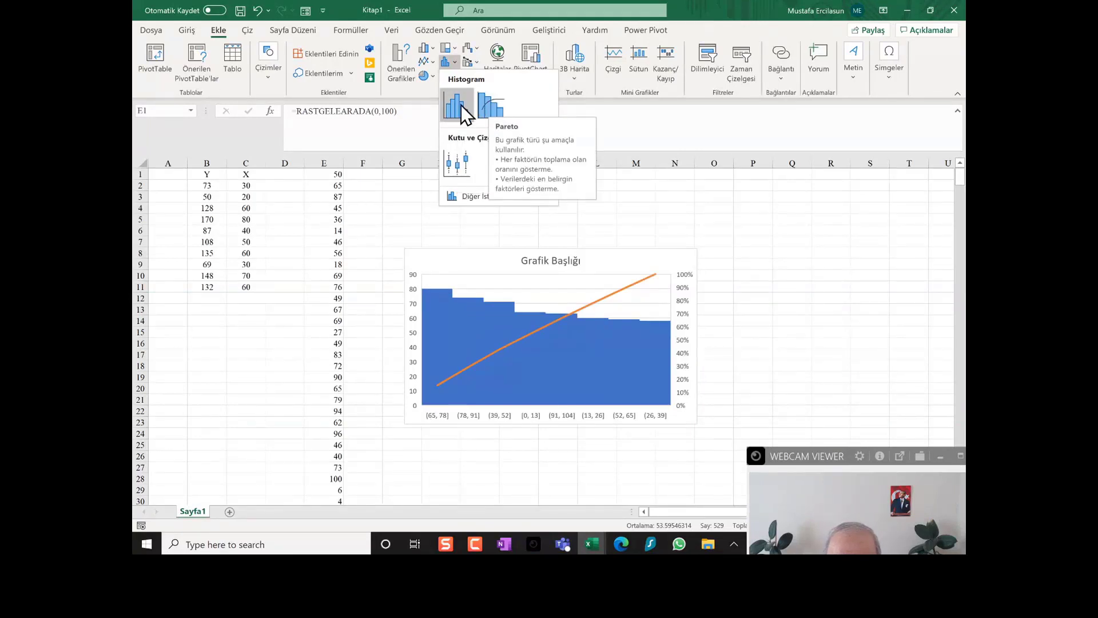
pyautogui.click(460, 107)
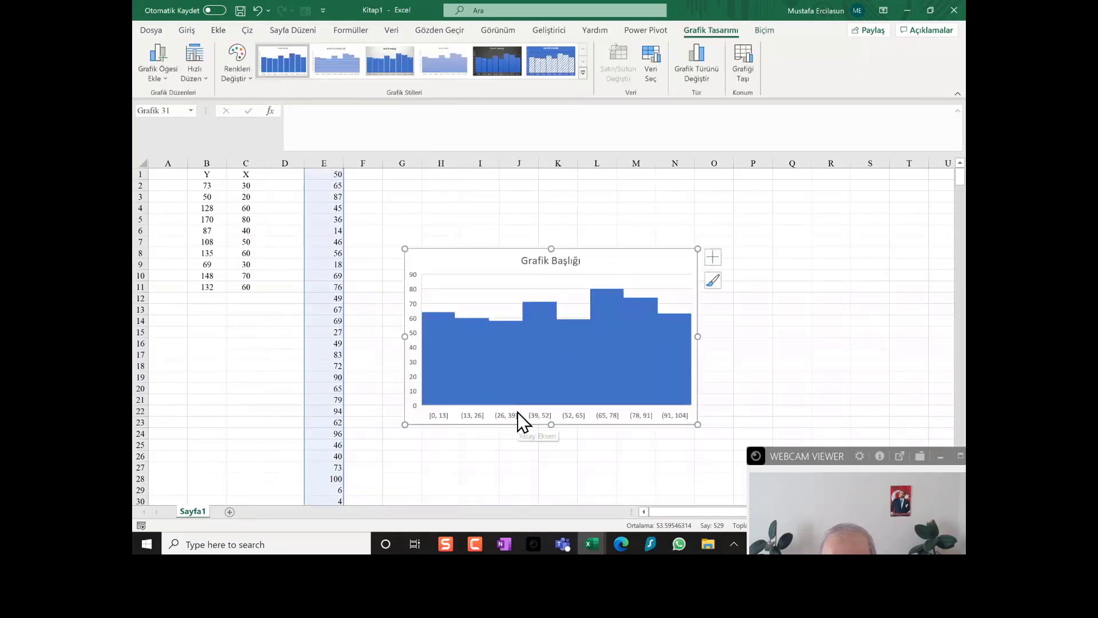
# Add data labels to the column E histogram and move the webcam viewer window up beside the chart
pyautogui.click(713, 257)
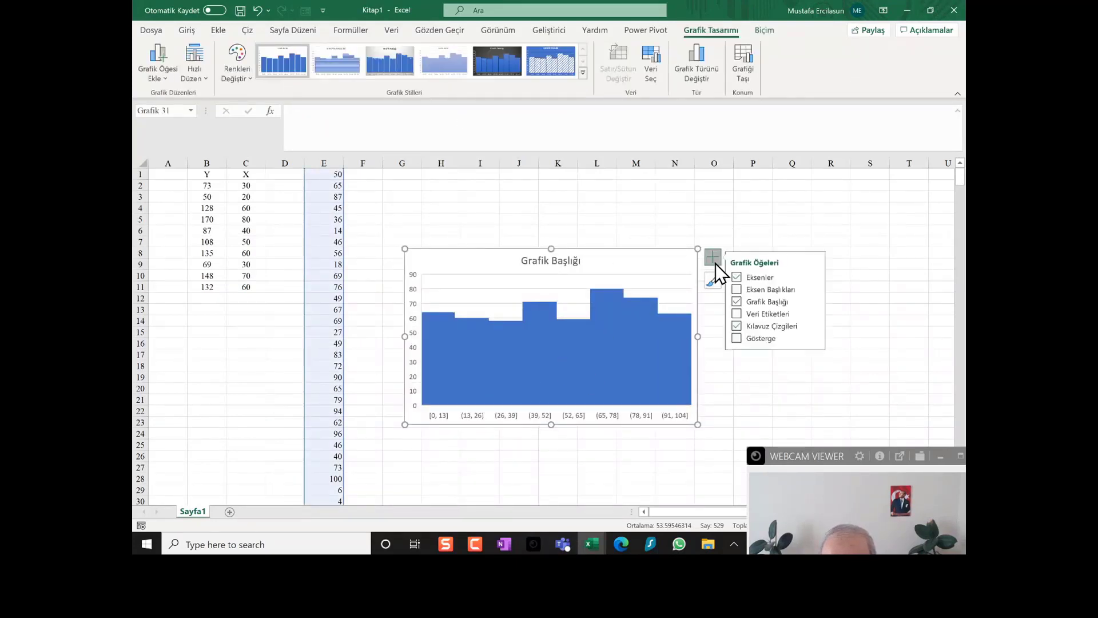
pyautogui.click(737, 314)
pyautogui.click(726, 384)
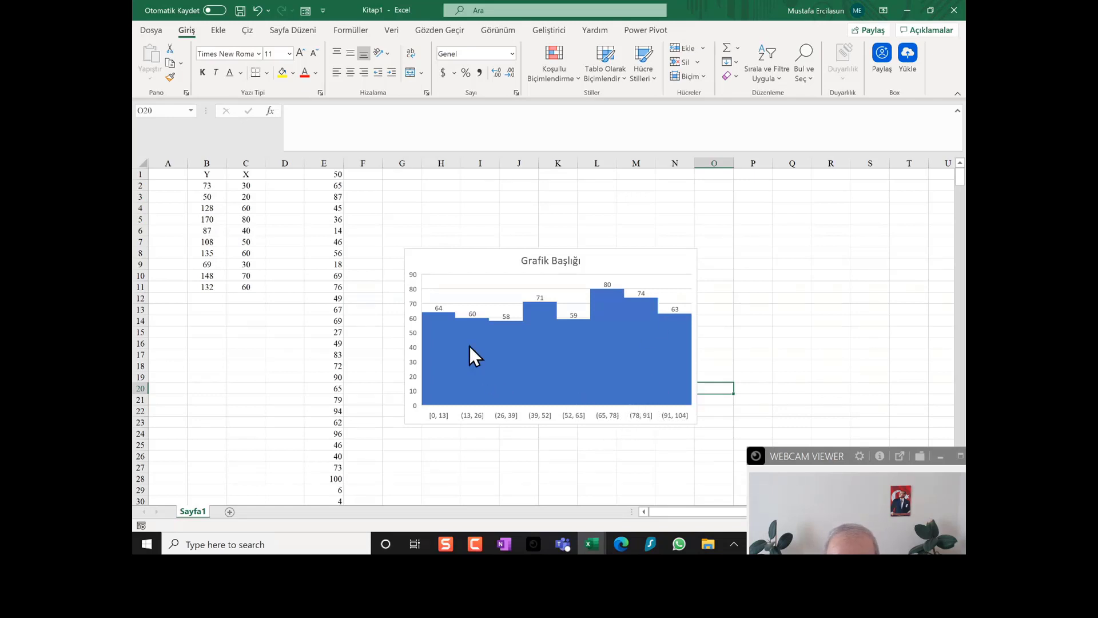
pyautogui.moveTo(451, 325)
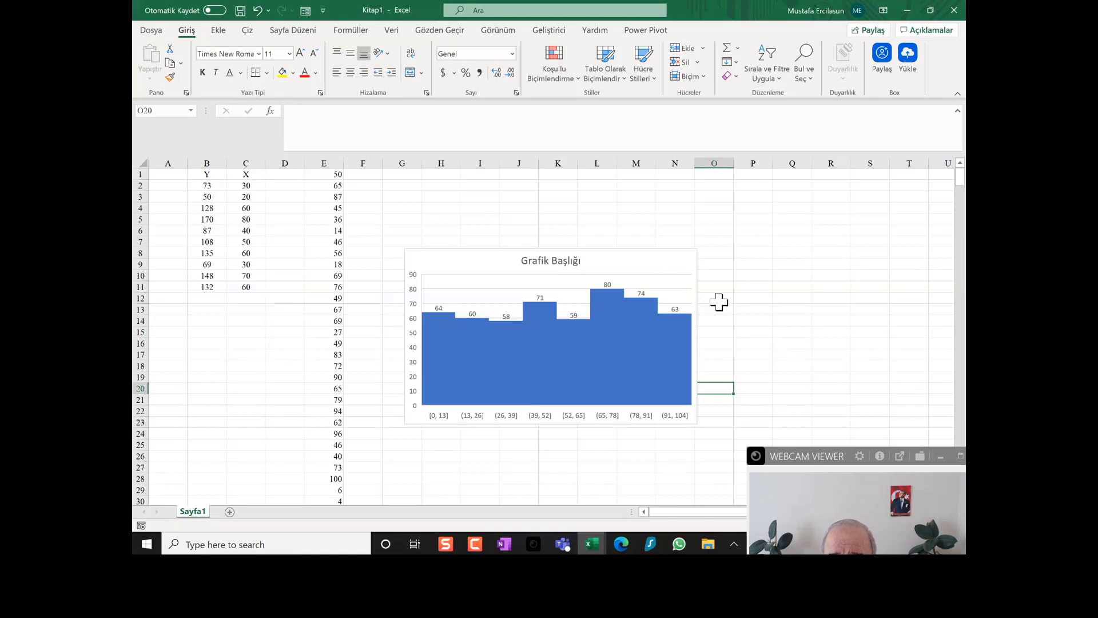
pyautogui.click(746, 321)
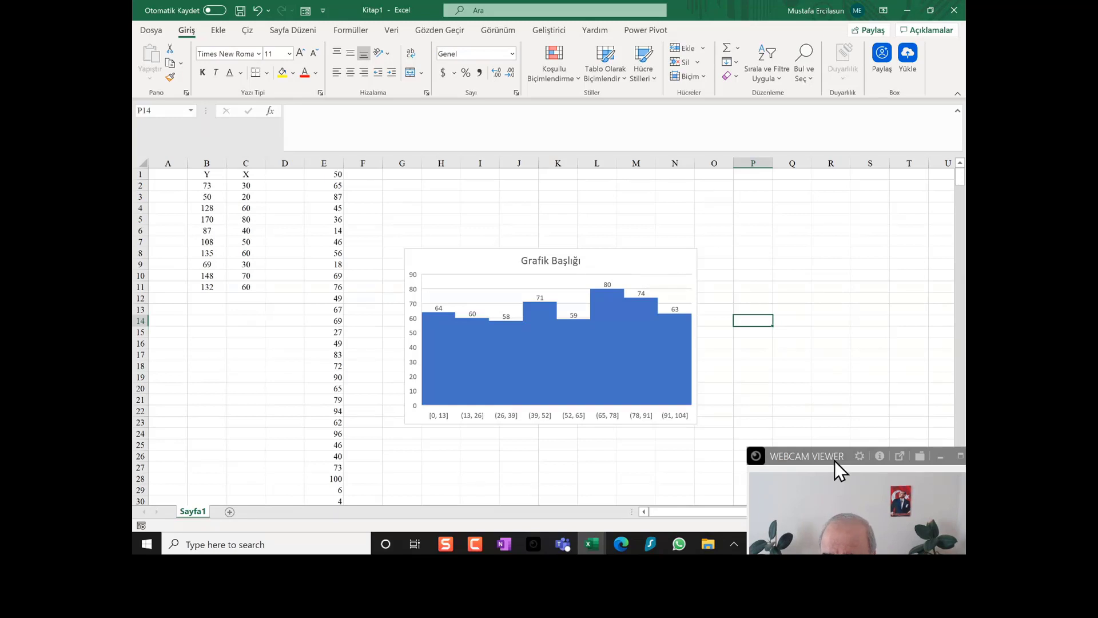
pyautogui.moveTo(835, 461); pyautogui.dragTo(859, 214)
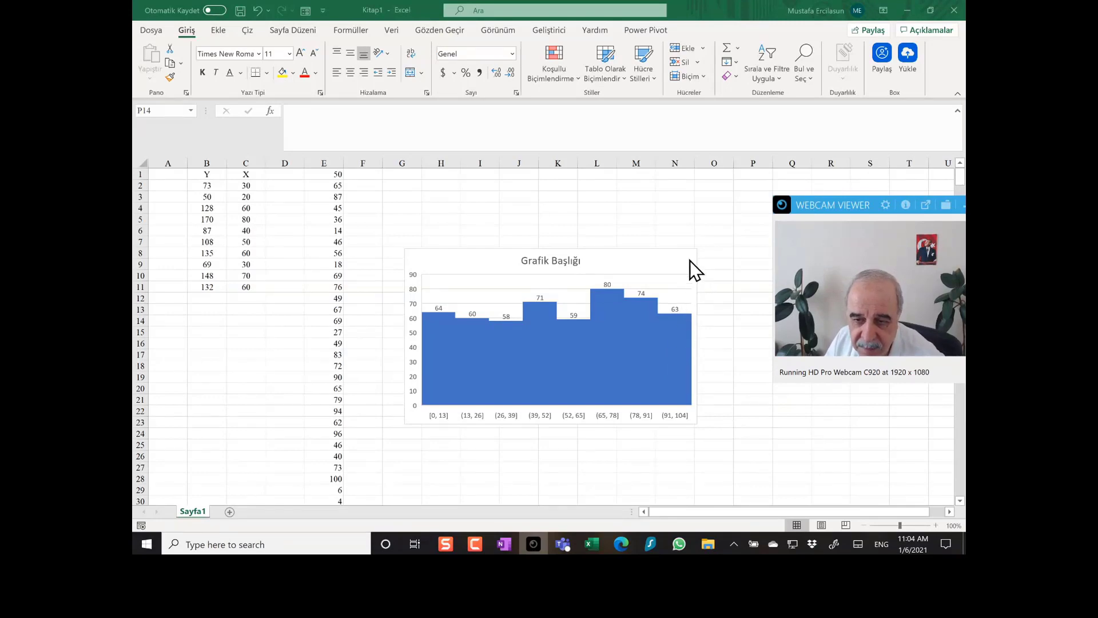
# Move the webcam viewer window clear of the chart elements list, remove the histogram's gridlines, and preview other gridline types
pyautogui.click(667, 334)
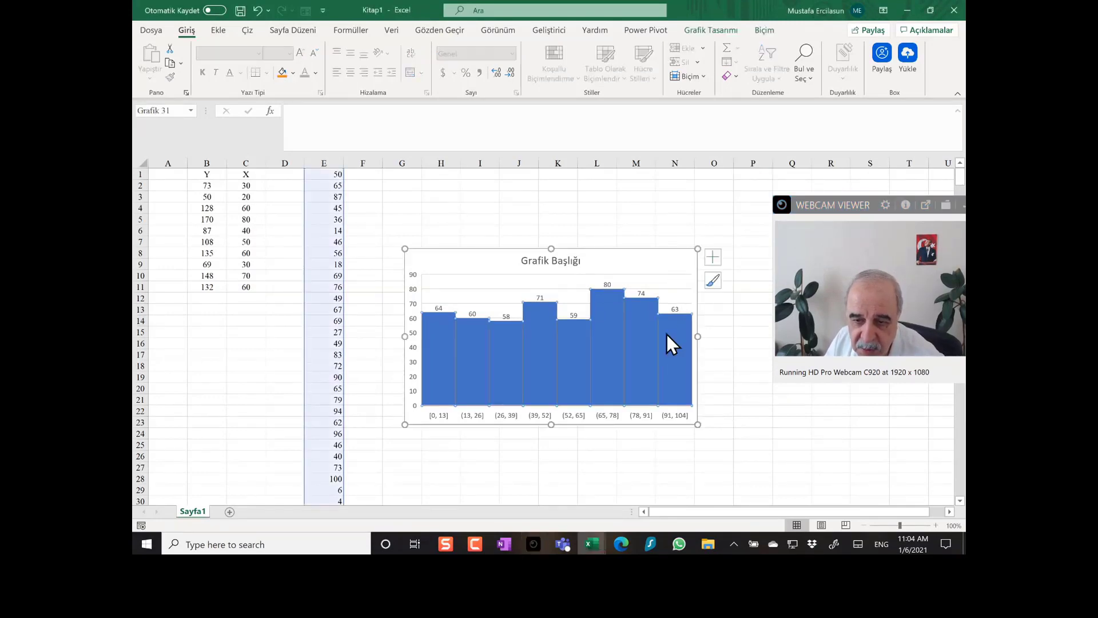
pyautogui.click(713, 260)
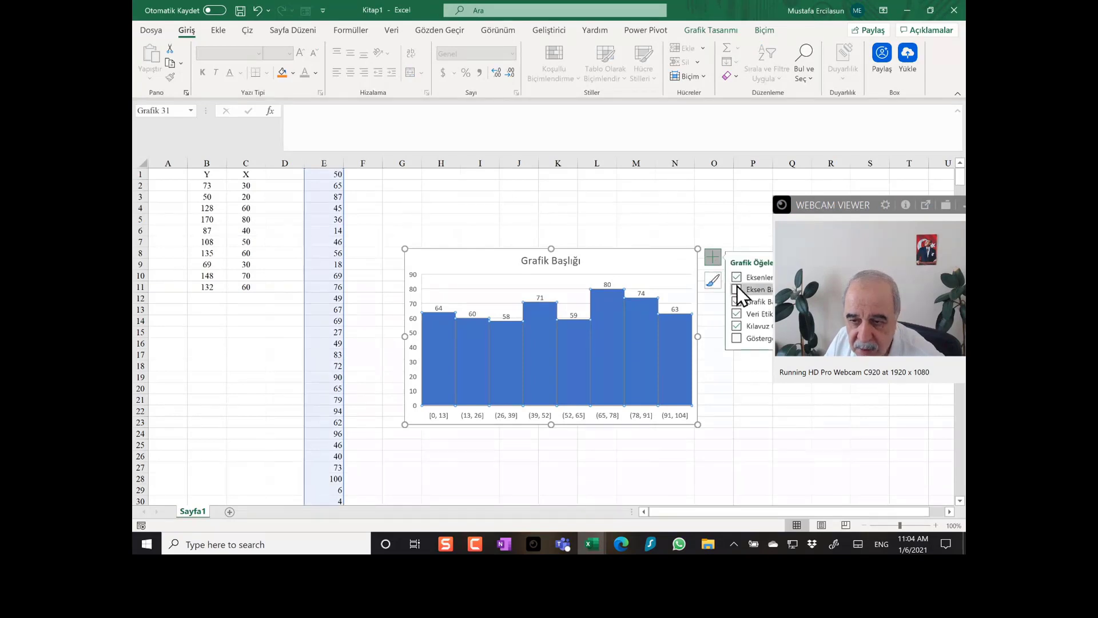
pyautogui.moveTo(849, 205); pyautogui.dragTo(848, 440)
pyautogui.click(713, 257)
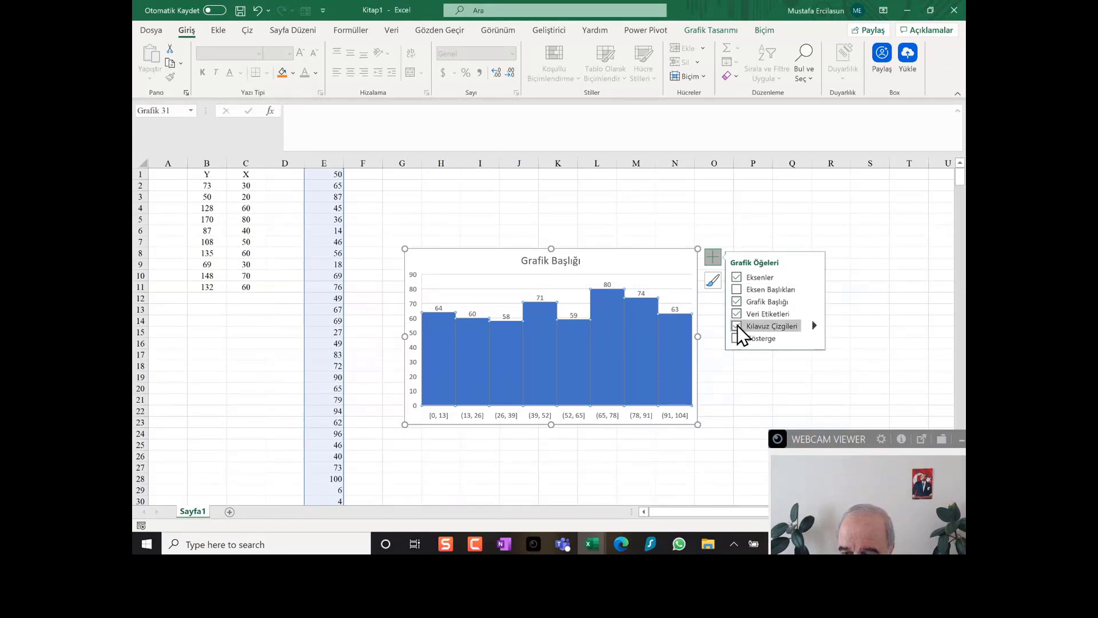
pyautogui.click(779, 323)
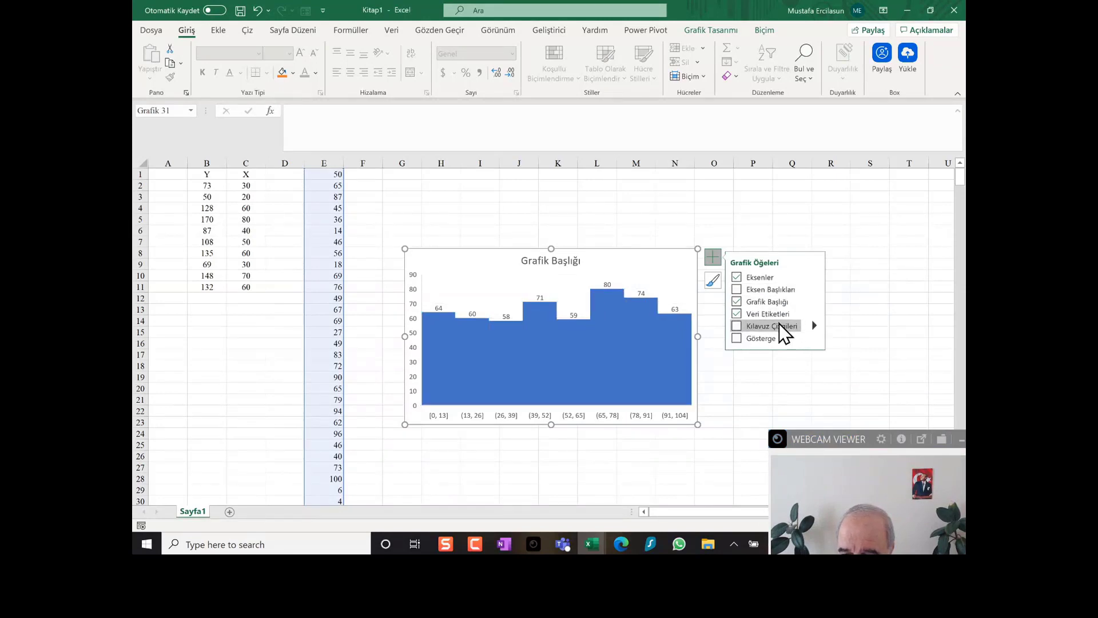
pyautogui.moveTo(816, 327)
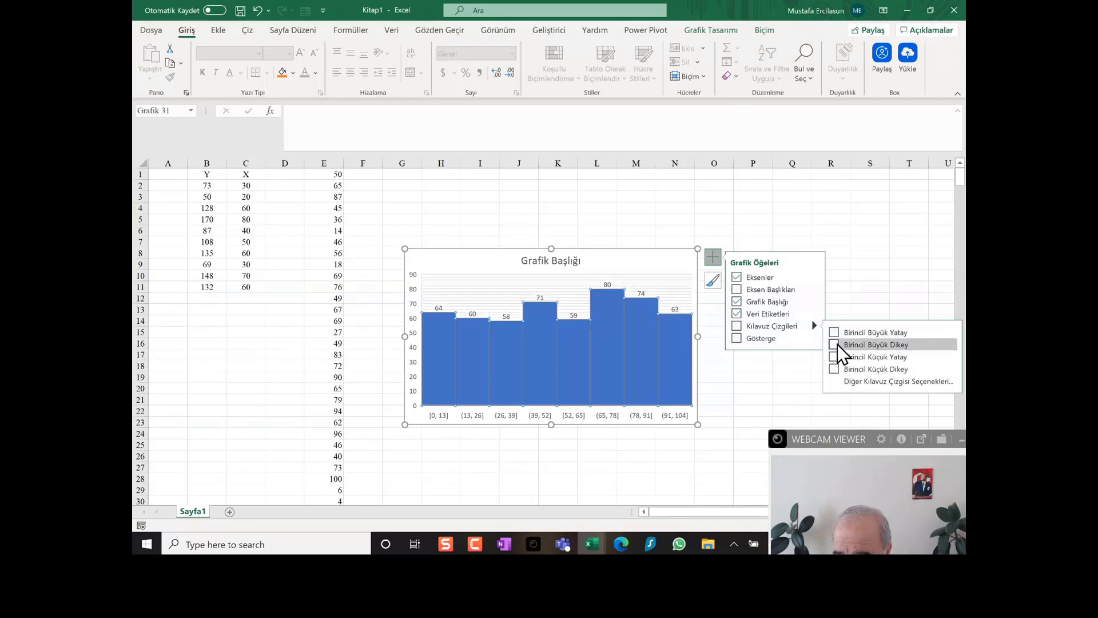
pyautogui.click(865, 276)
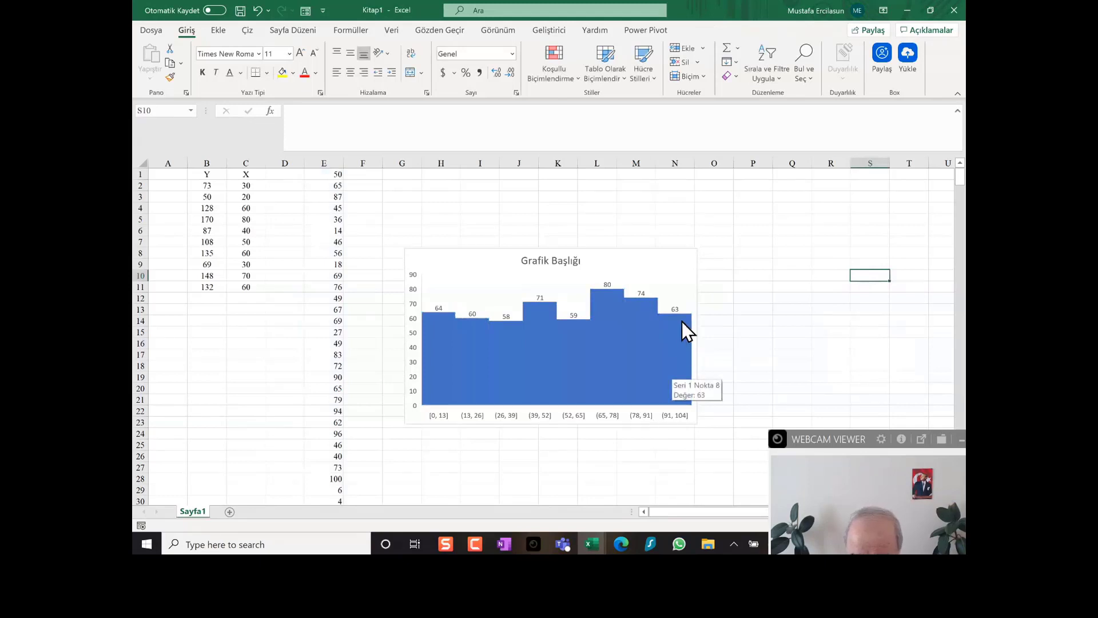
# Turn the gridlines back on for the column E histogram
pyautogui.click(693, 284)
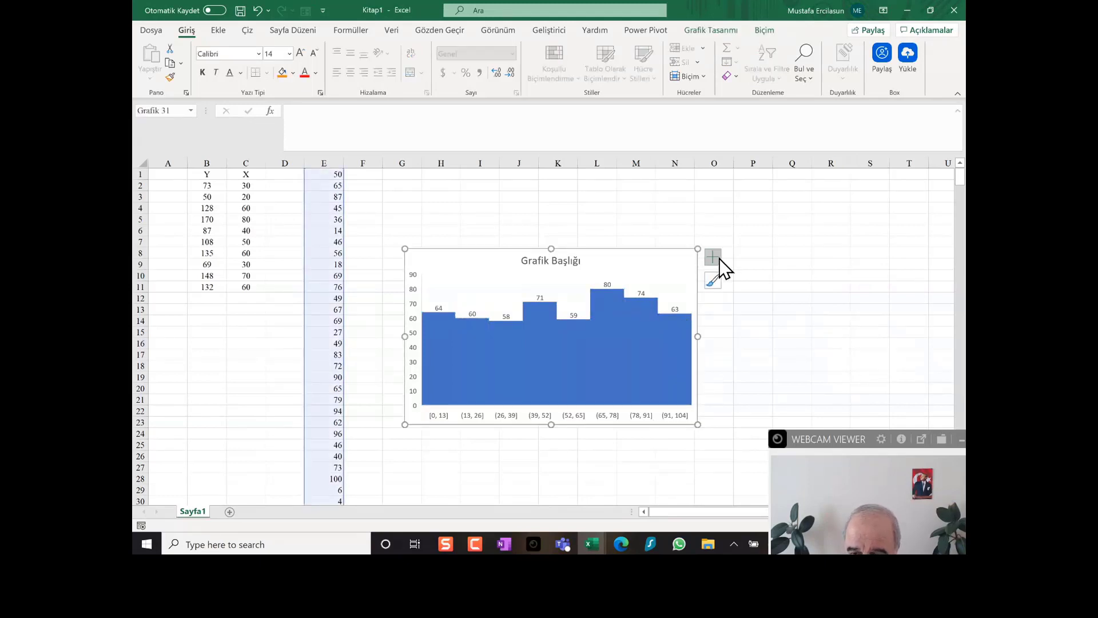
pyautogui.click(719, 260)
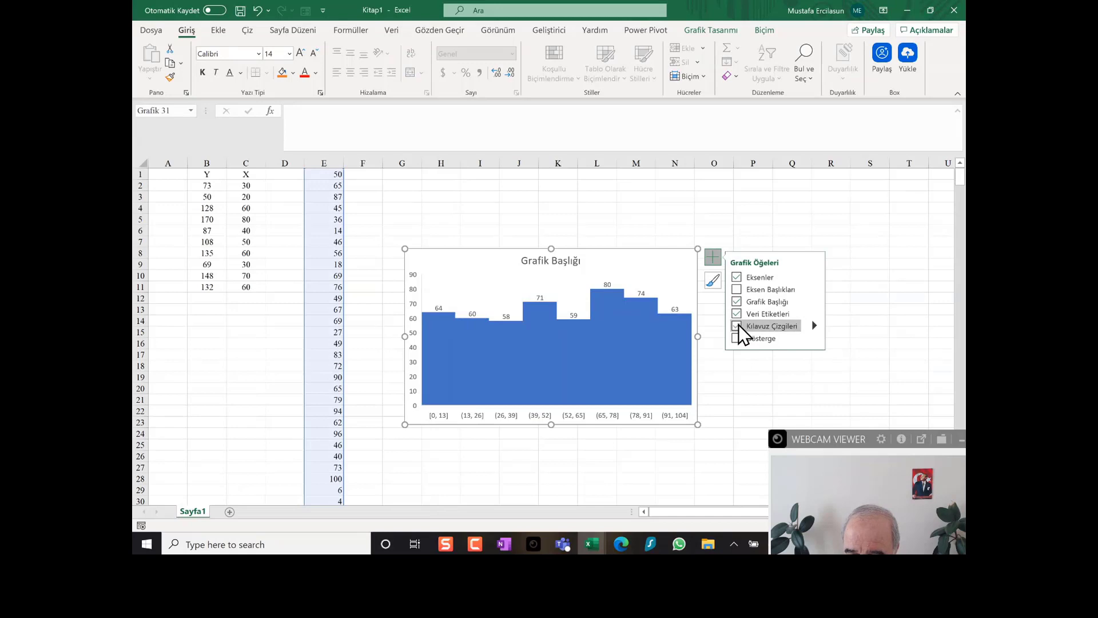
pyautogui.click(737, 325)
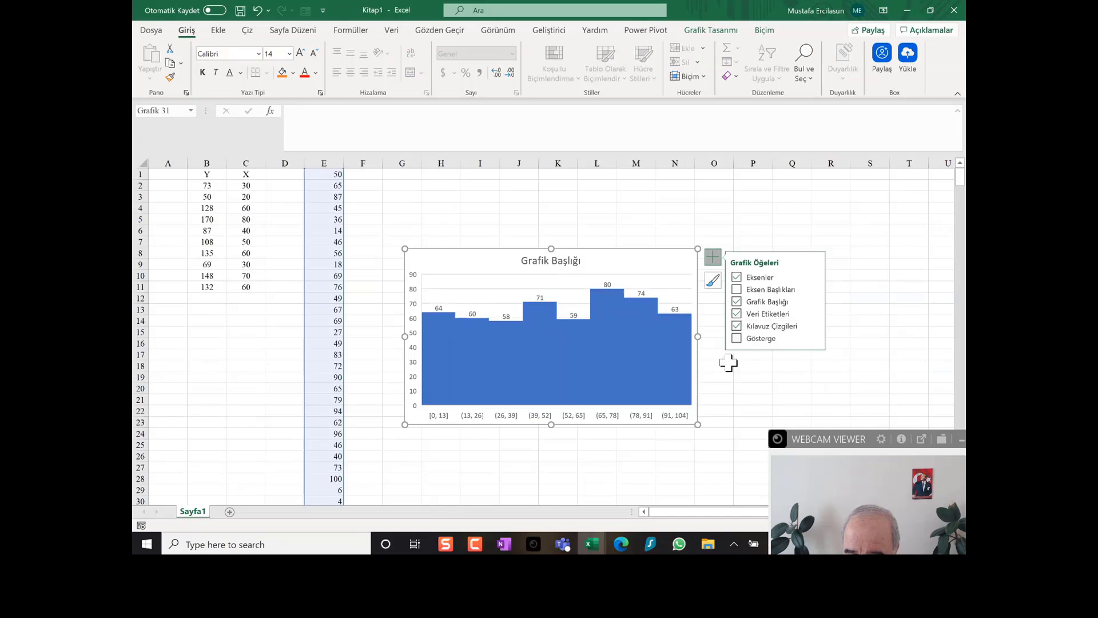
# Add primary major vertical gridlines to the column E histogram and deselect the chart
pyautogui.click(814, 325)
pyautogui.click(834, 346)
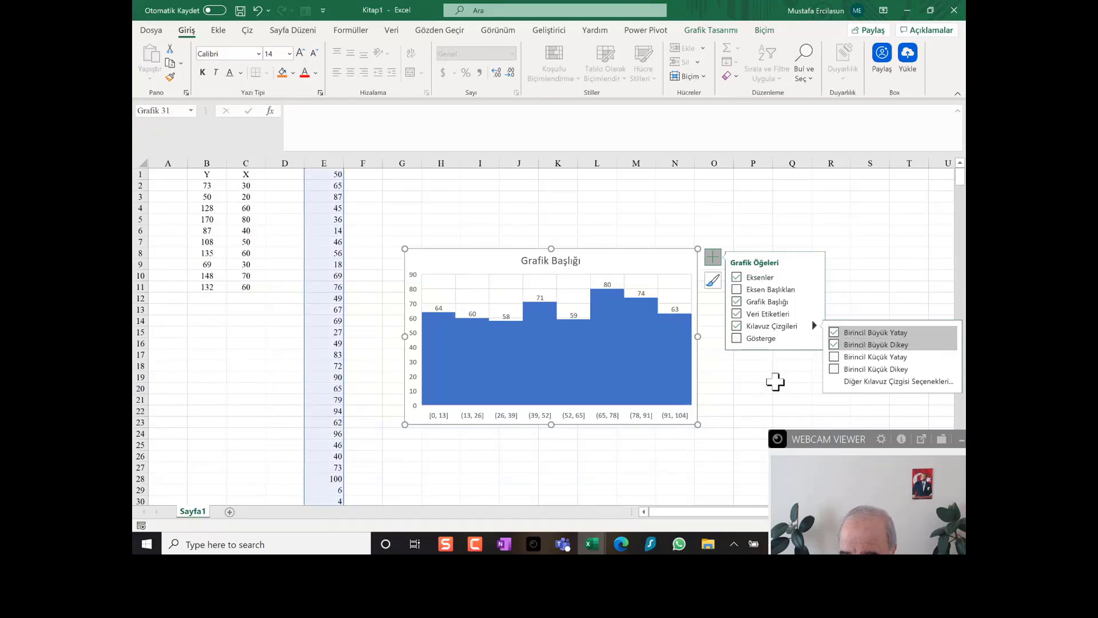
pyautogui.click(778, 377)
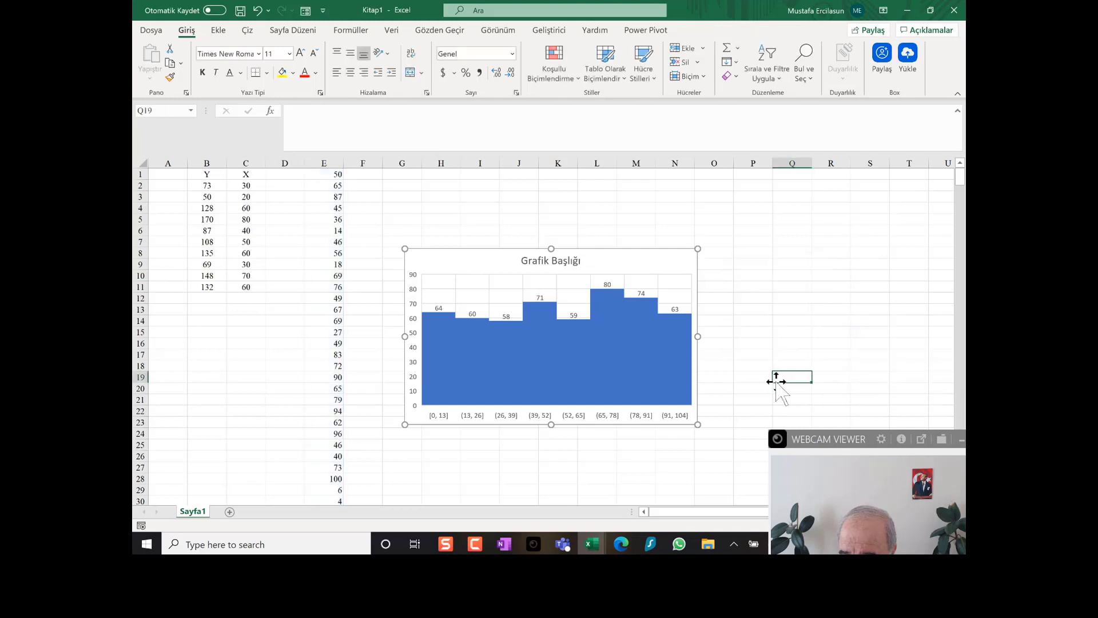
pyautogui.click(714, 433)
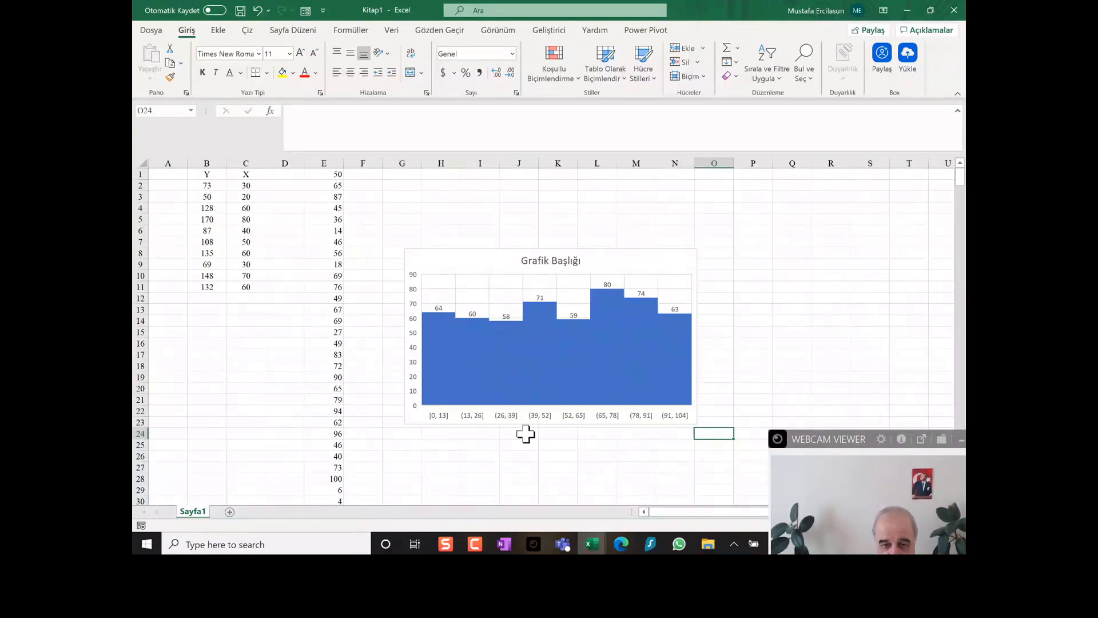
# Delete the histogram and clear the random numbers from the whole of column E
pyautogui.click(677, 260)
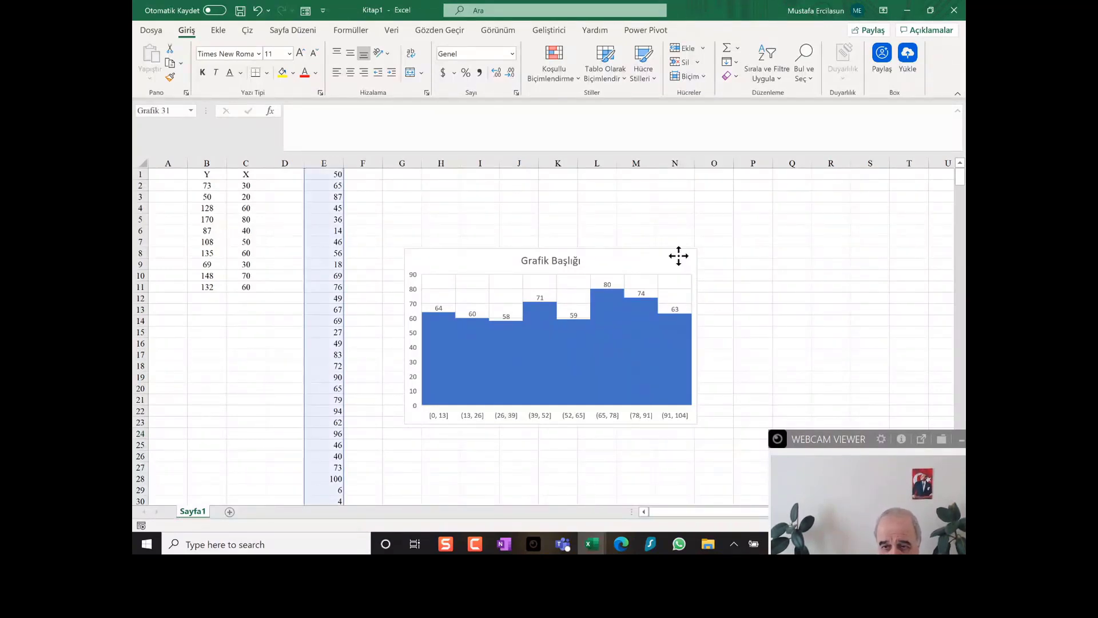
pyautogui.press('Delete')
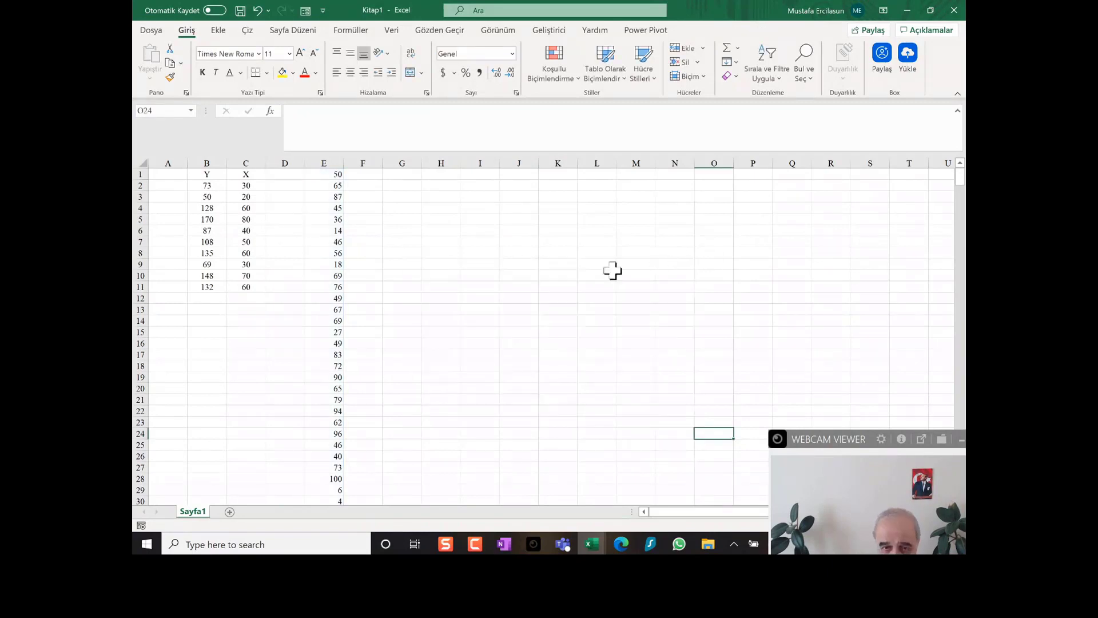
pyautogui.click(331, 163)
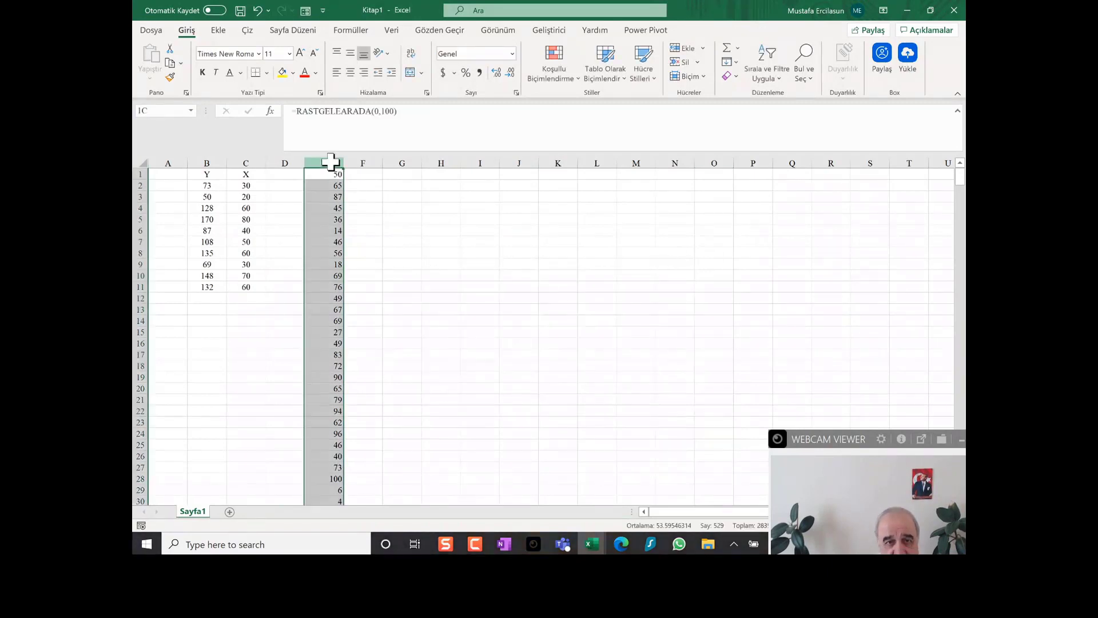
pyautogui.press('Delete')
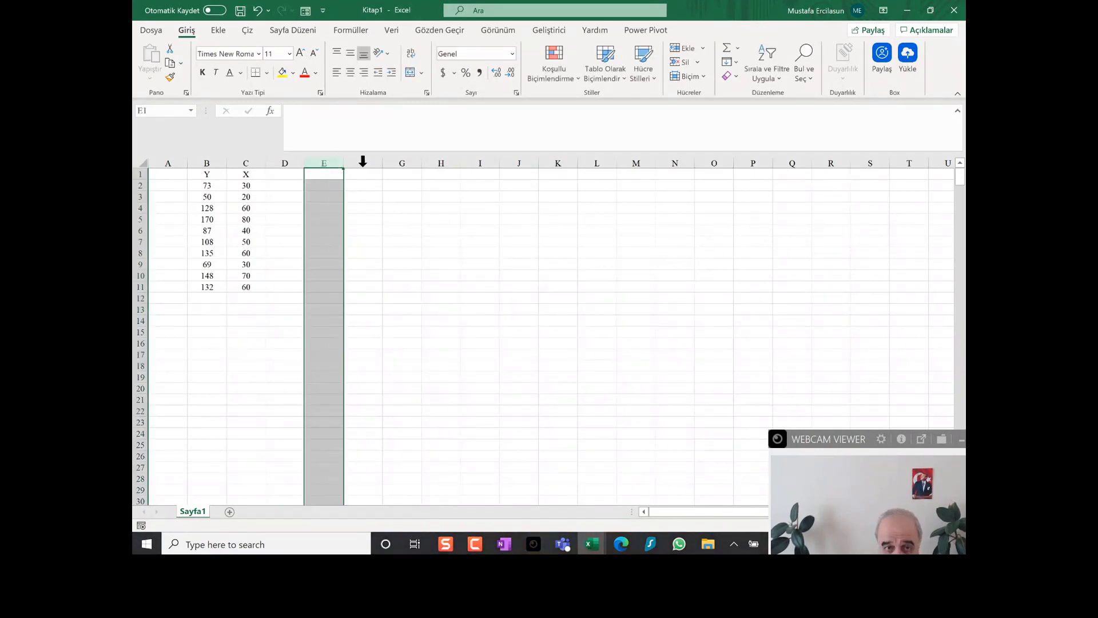
pyautogui.click(405, 243)
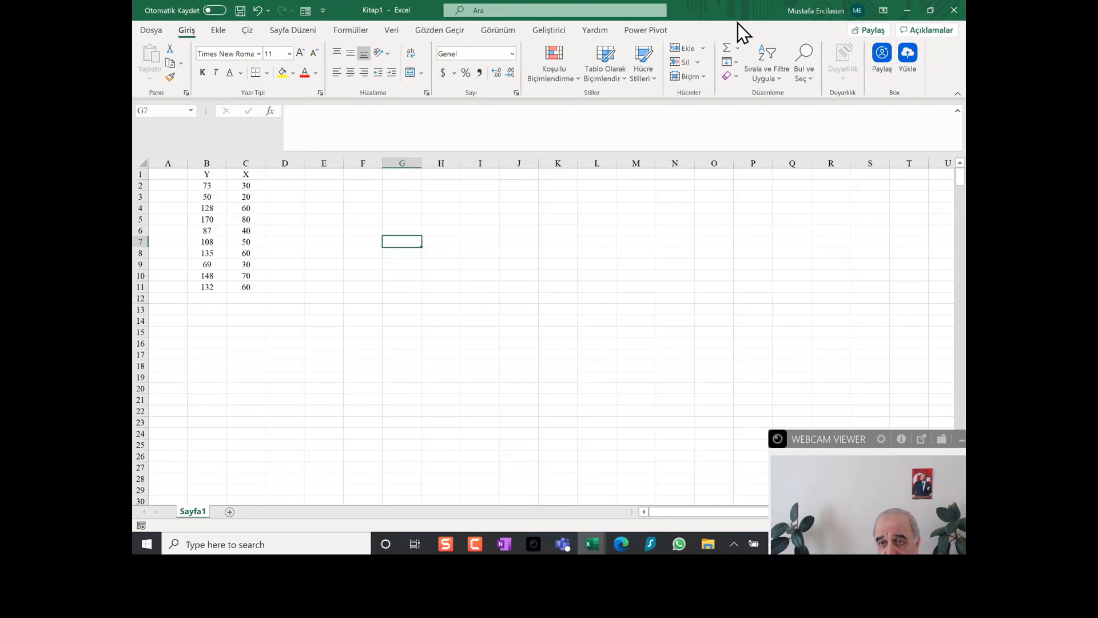
# Open the Regression data analysis tool (Regresyon) and move its dialog and the webcam viewer window apart
pyautogui.click(392, 34)
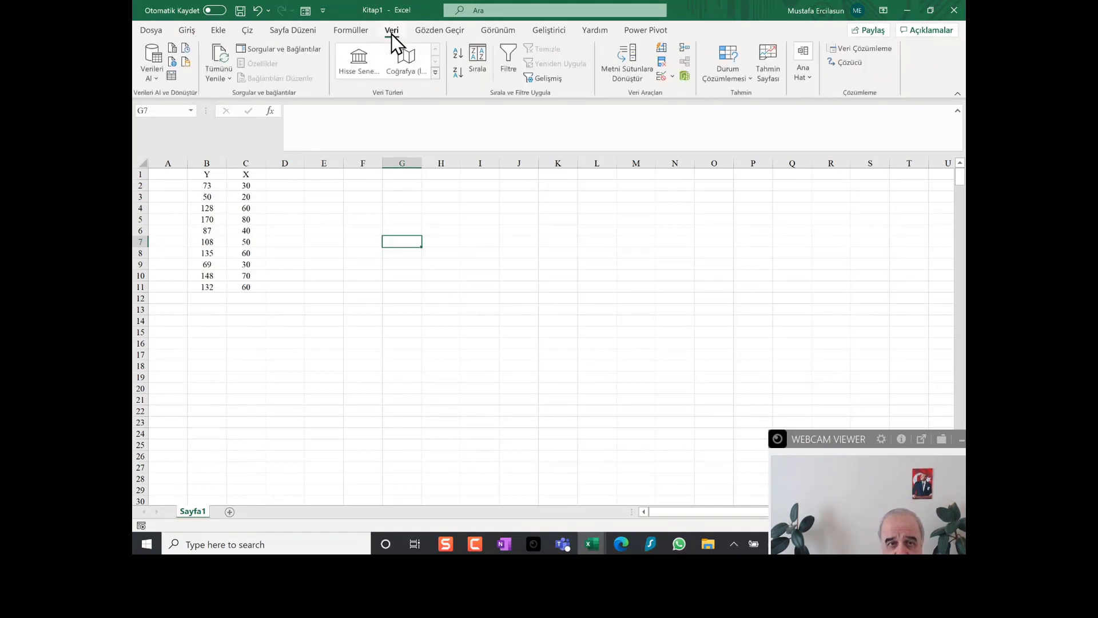
pyautogui.click(866, 47)
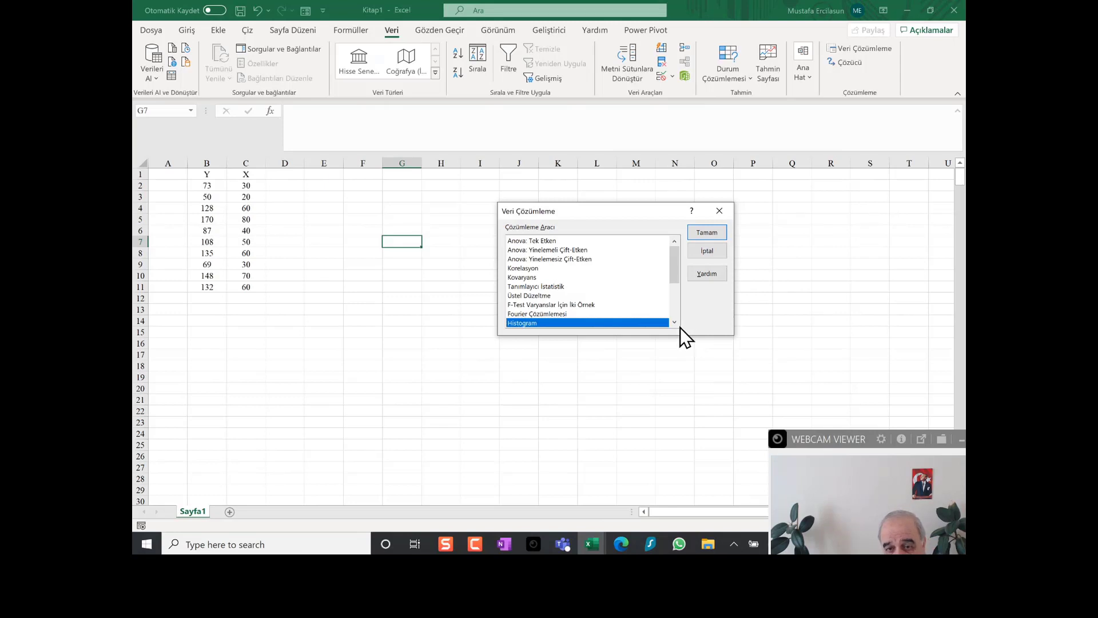
pyautogui.moveTo(678, 266); pyautogui.dragTo(677, 290)
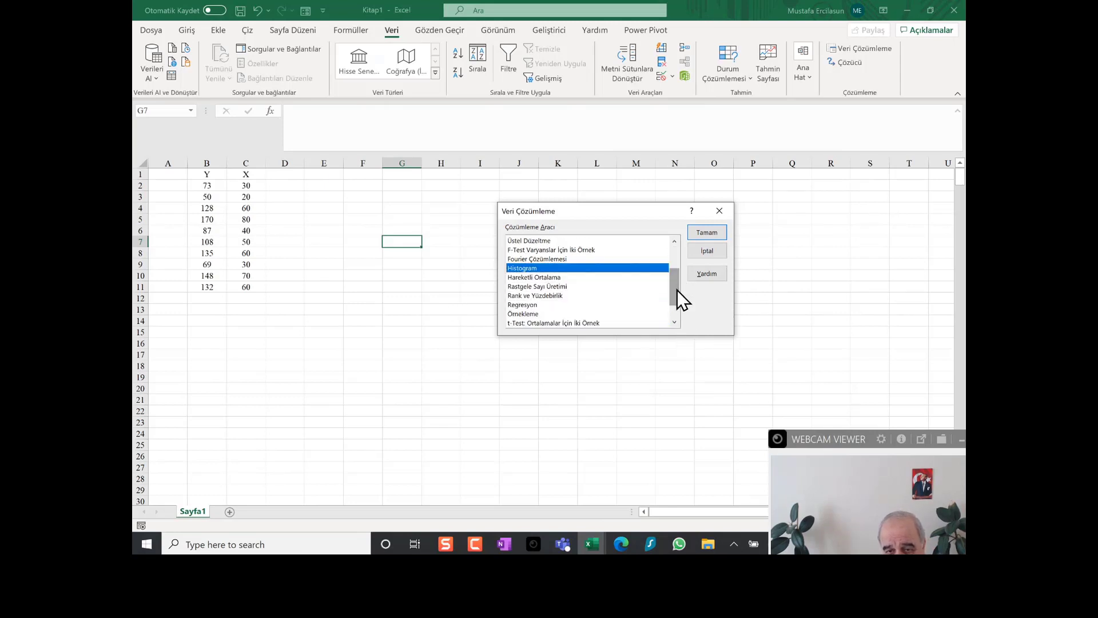
pyautogui.click(521, 306)
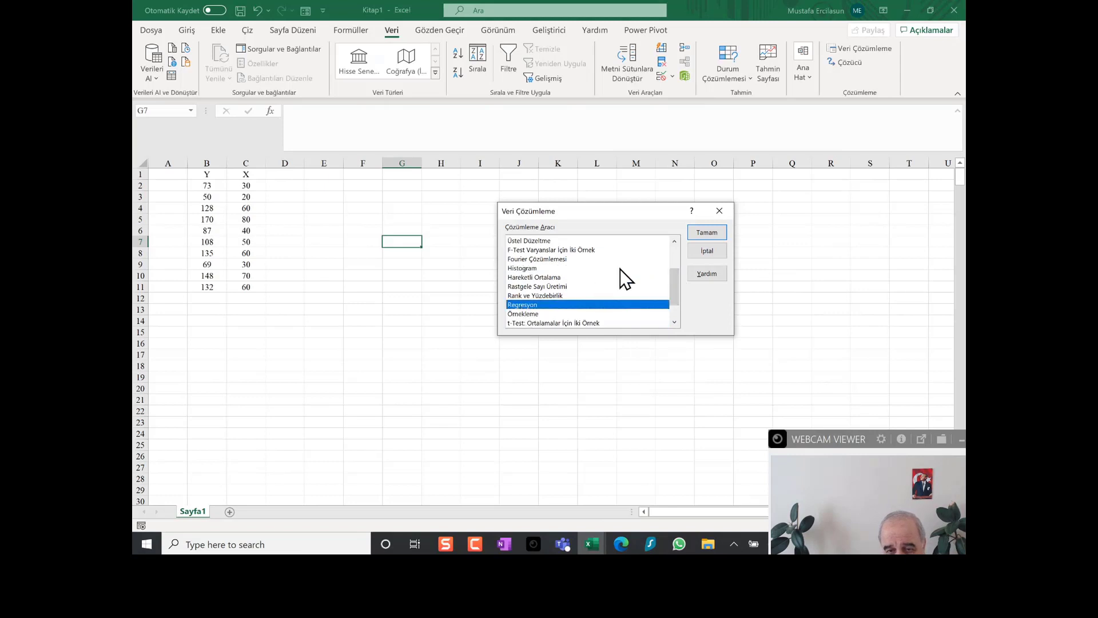
pyautogui.click(708, 232)
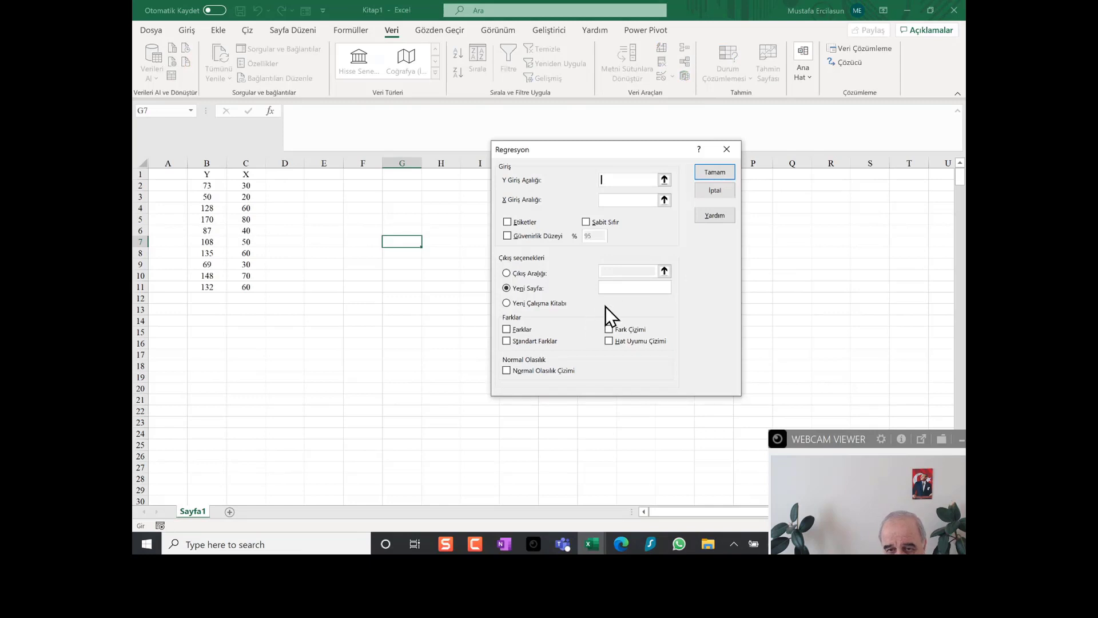
pyautogui.moveTo(660, 147); pyautogui.dragTo(686, 152)
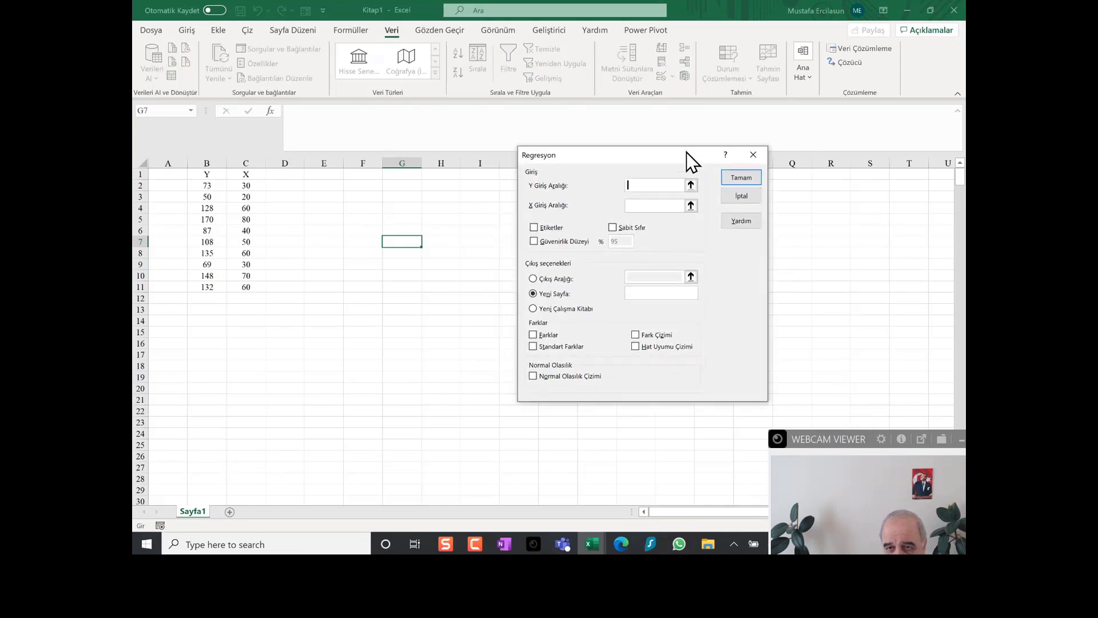
pyautogui.moveTo(860, 444); pyautogui.dragTo(872, 300)
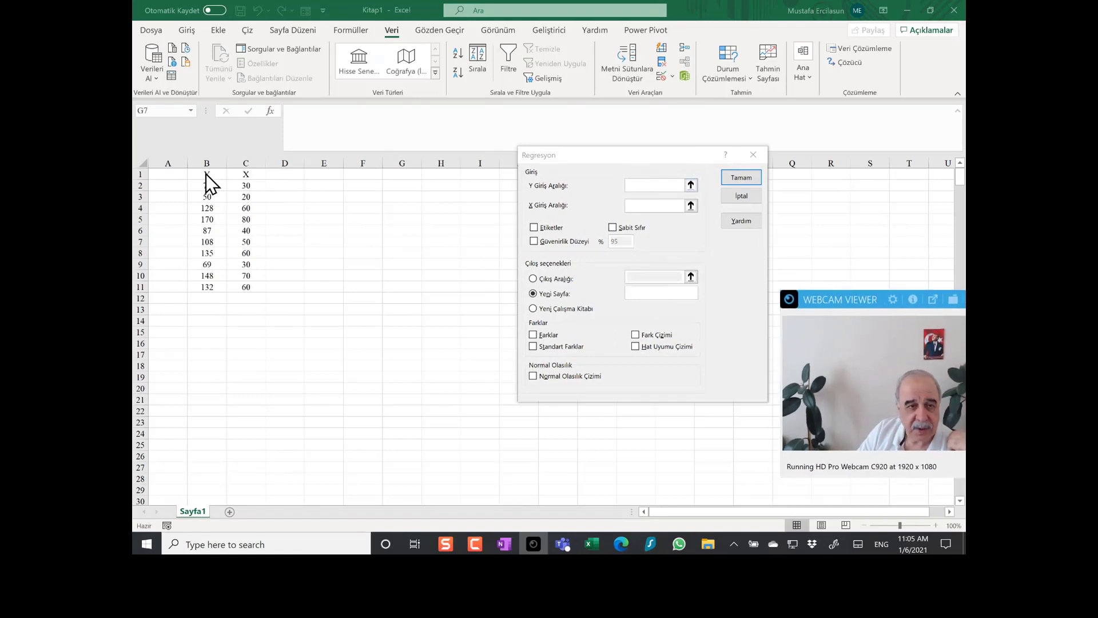
# Set the regression's Y input range to $B$2:$B$11 and its X input range to $C$2:$C$11
pyautogui.click(637, 185)
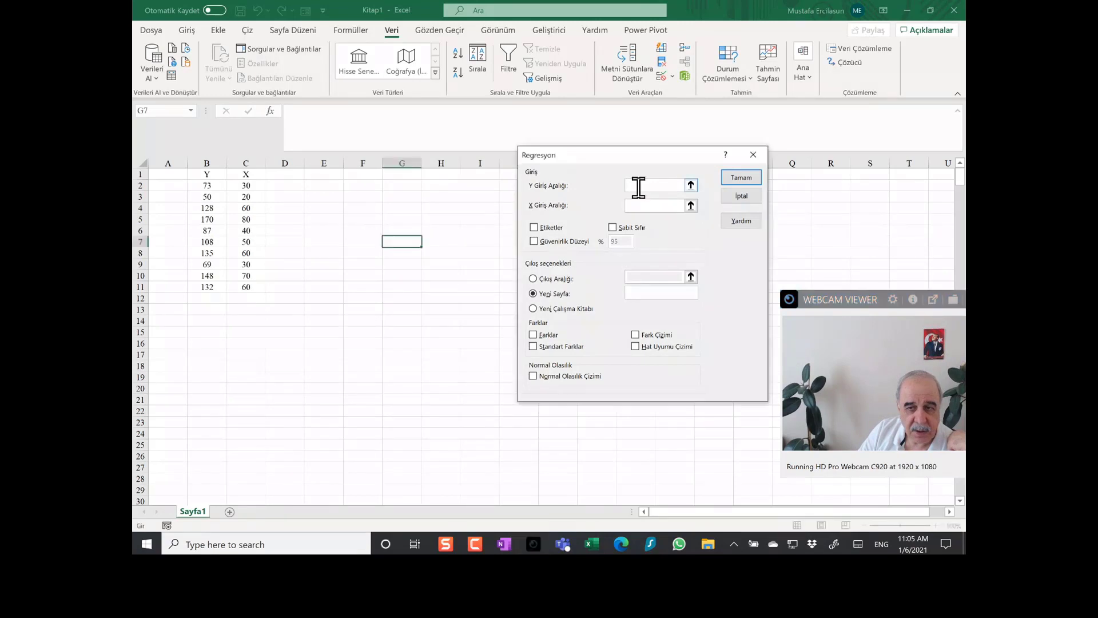
pyautogui.moveTo(205, 186); pyautogui.dragTo(213, 286)
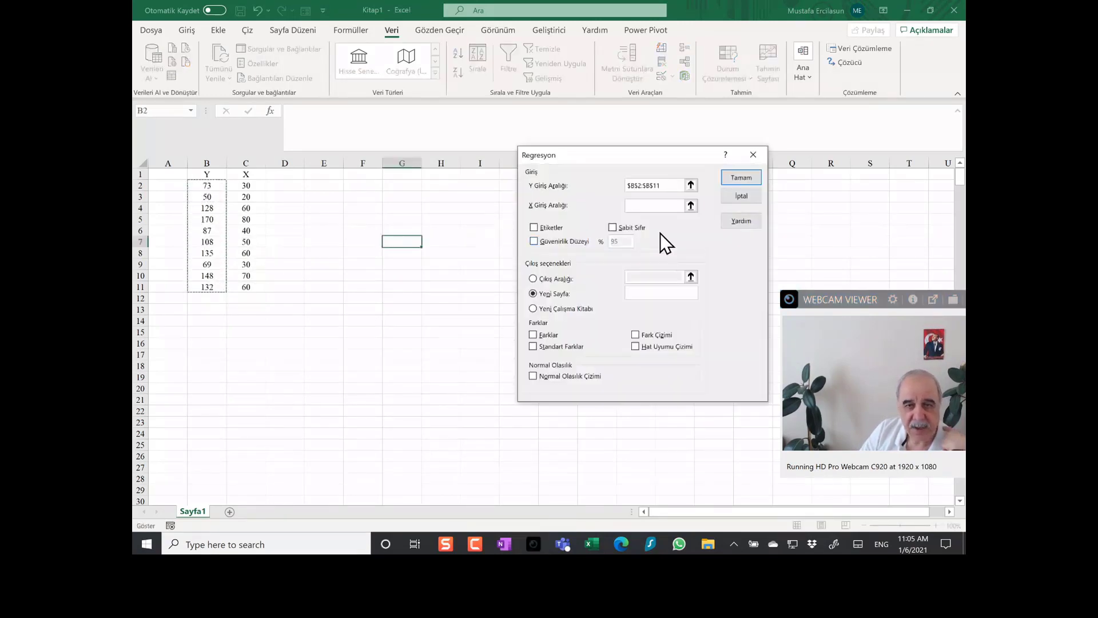
pyautogui.click(642, 205)
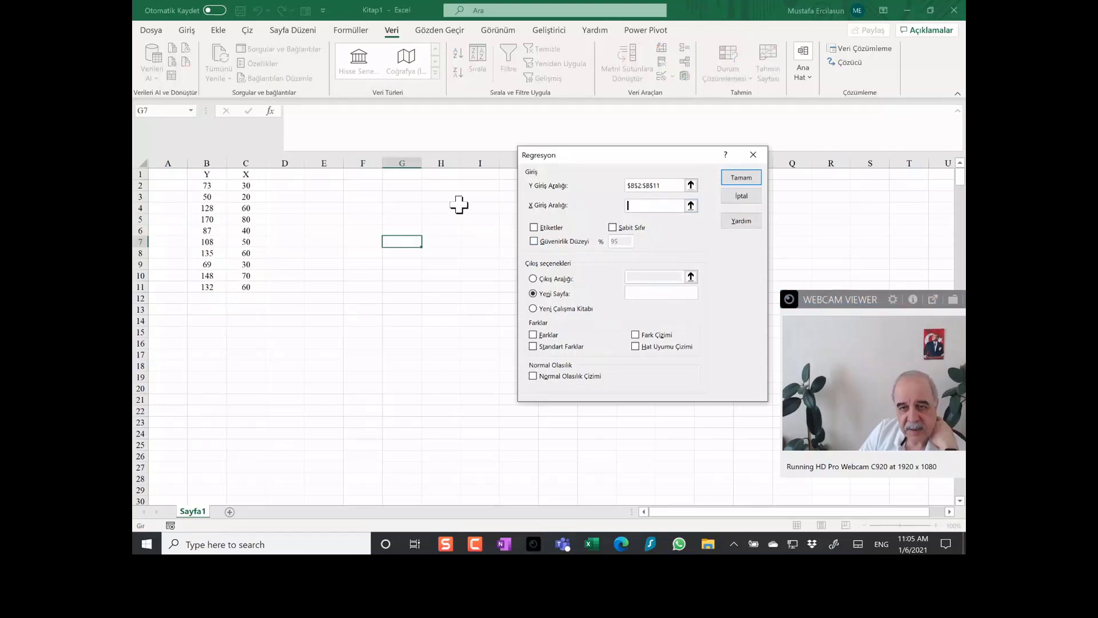
pyautogui.moveTo(251, 184); pyautogui.dragTo(253, 288)
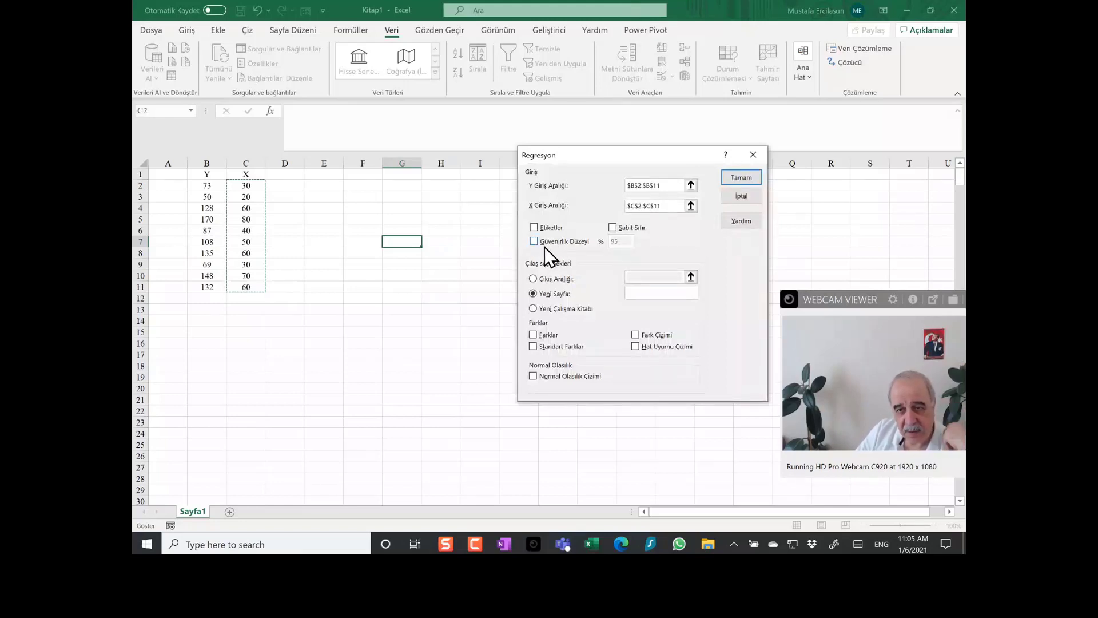
pyautogui.press('Escape')
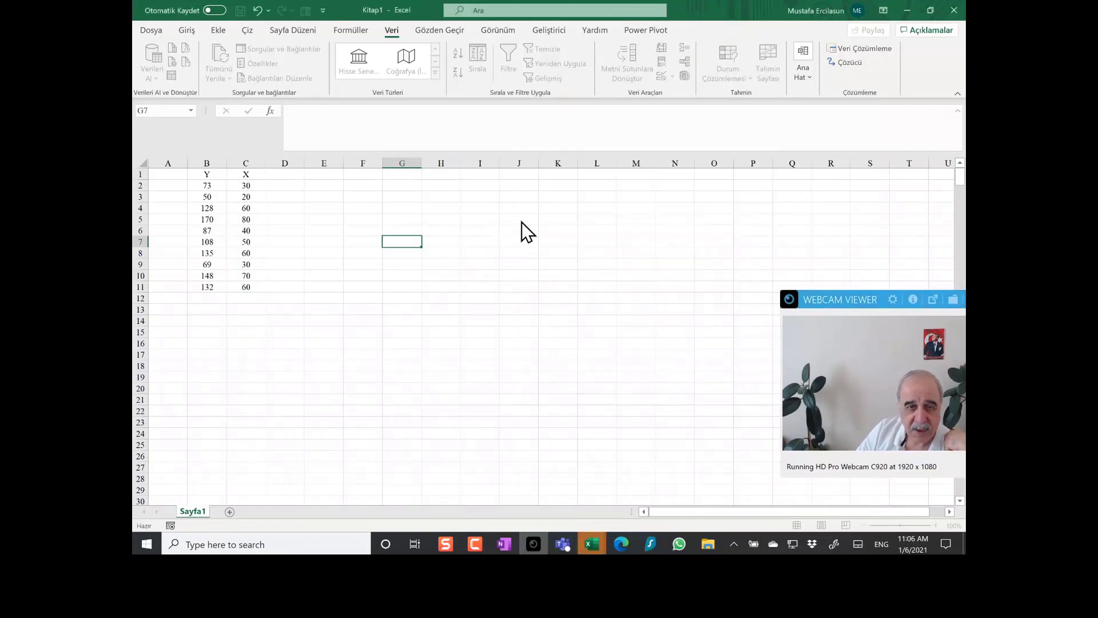
# Run the regression with the 95% confidence level enabled and the output range starting at $E$4
pyautogui.click(849, 48)
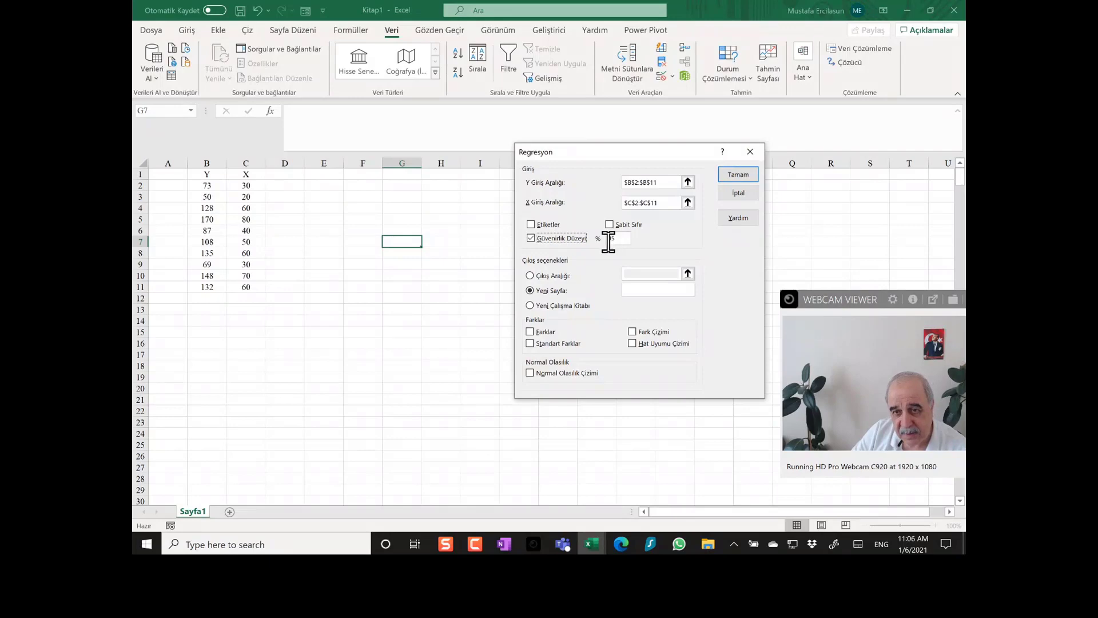
pyautogui.click(543, 277)
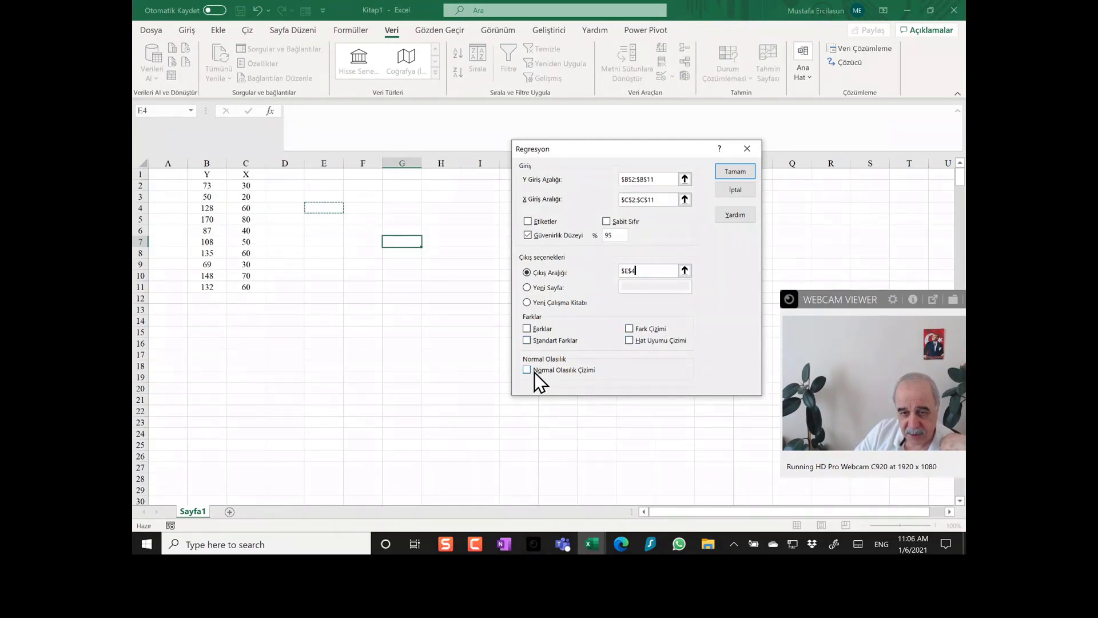
pyautogui.click(739, 173)
pyautogui.click(620, 288)
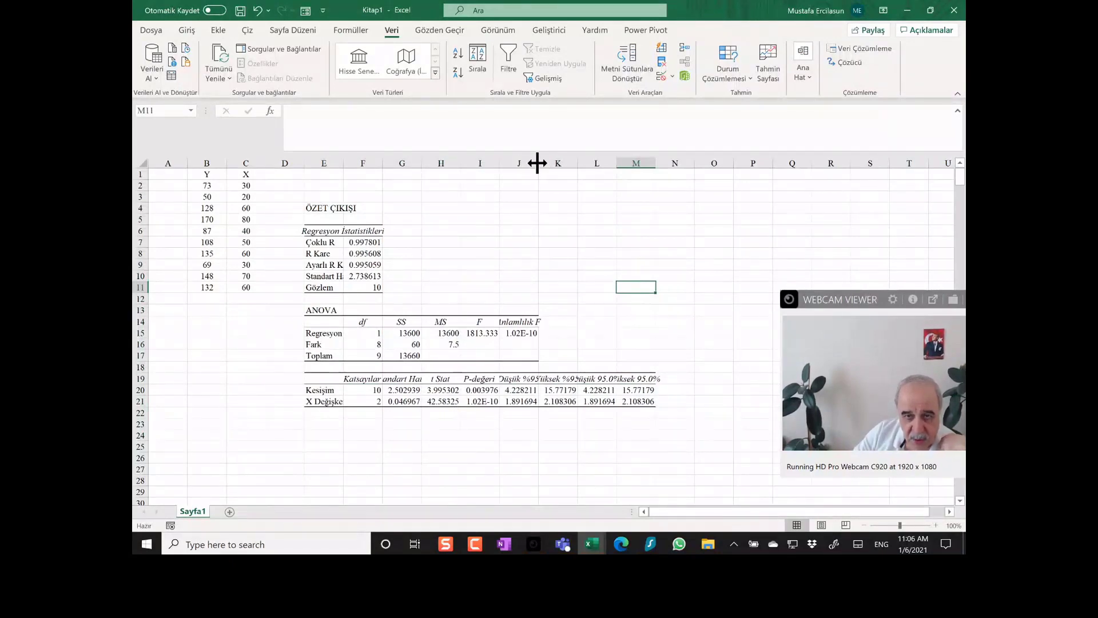
# Fit the widths of columns G, J, K, L and M to the regression output
pyautogui.moveTo(538, 163); pyautogui.dragTo(662, 162)
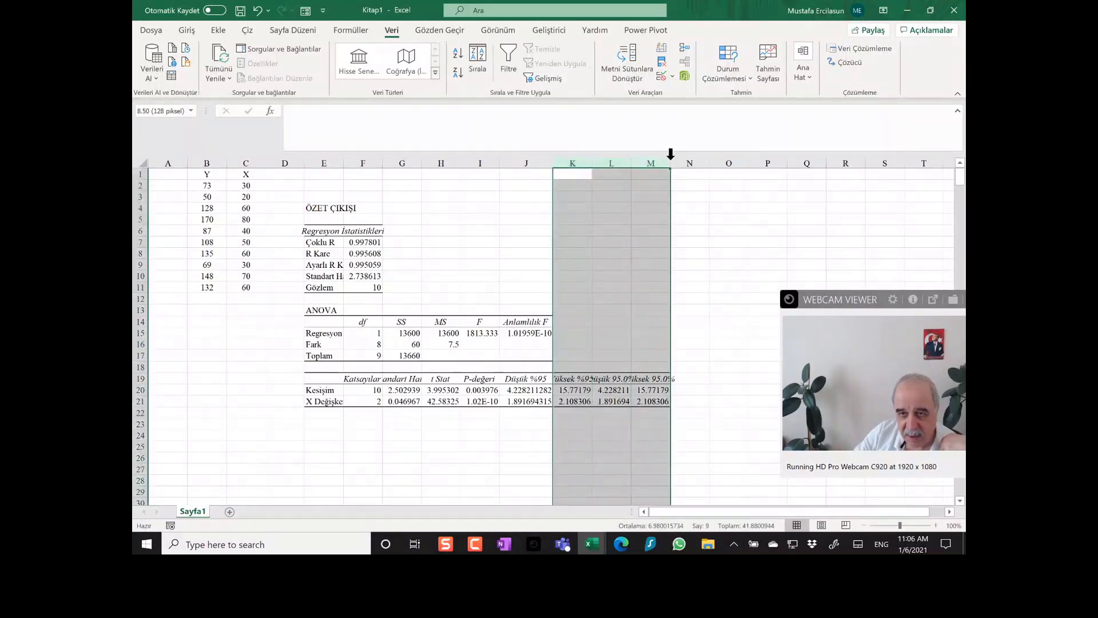
pyautogui.doubleClick(669, 162)
pyautogui.click(576, 456)
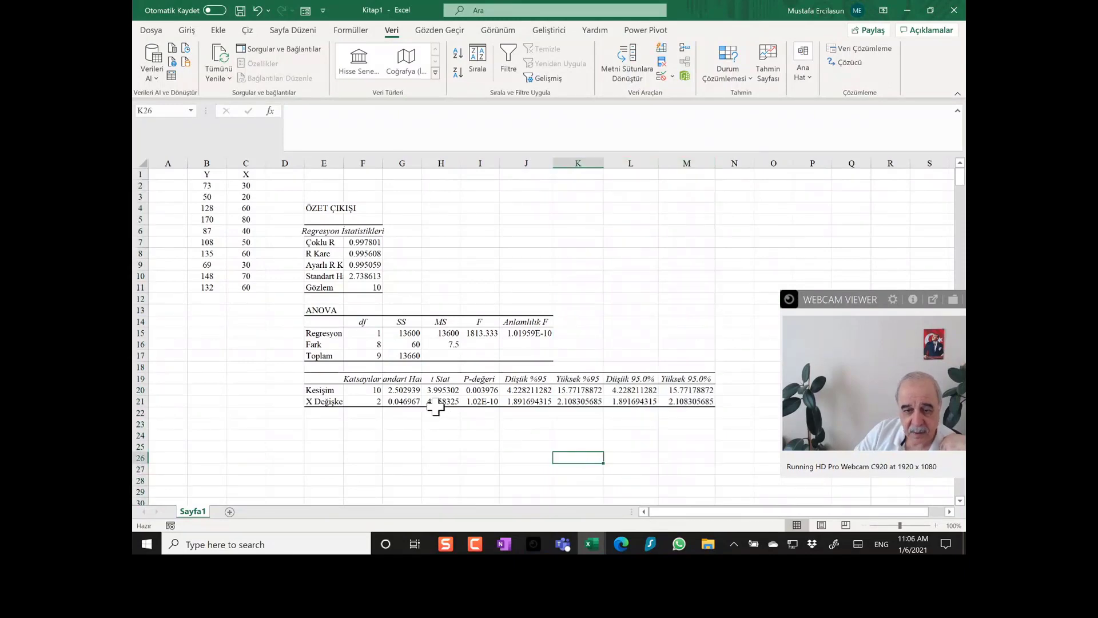
pyautogui.doubleClick(419, 163)
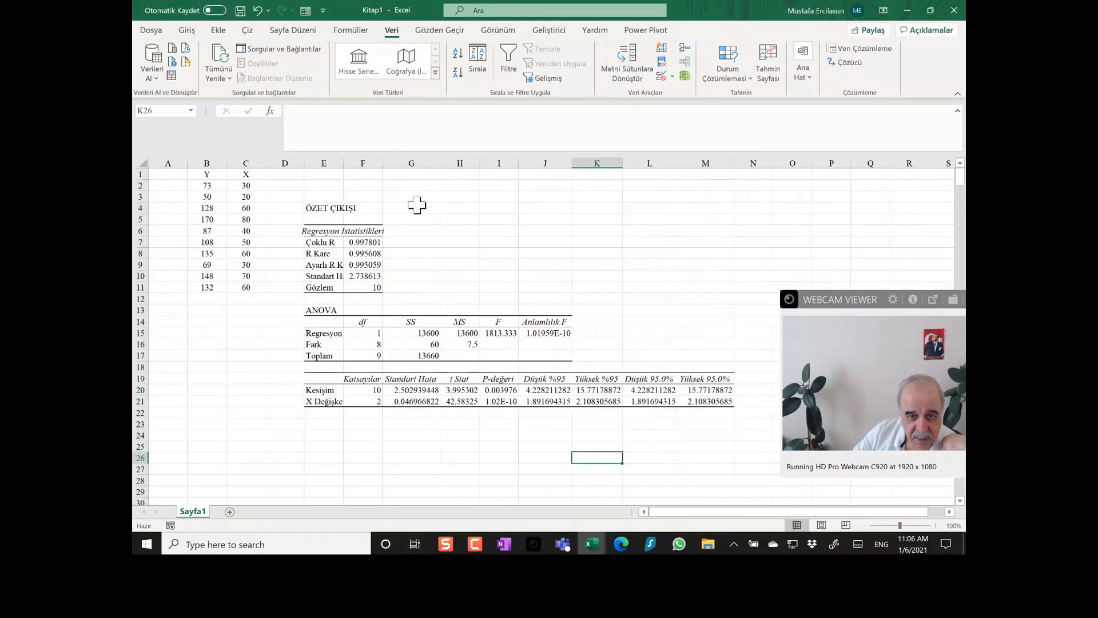
pyautogui.click(466, 375)
# Examine the intercept and X variable coefficients in the regression output table
pyautogui.click(372, 378)
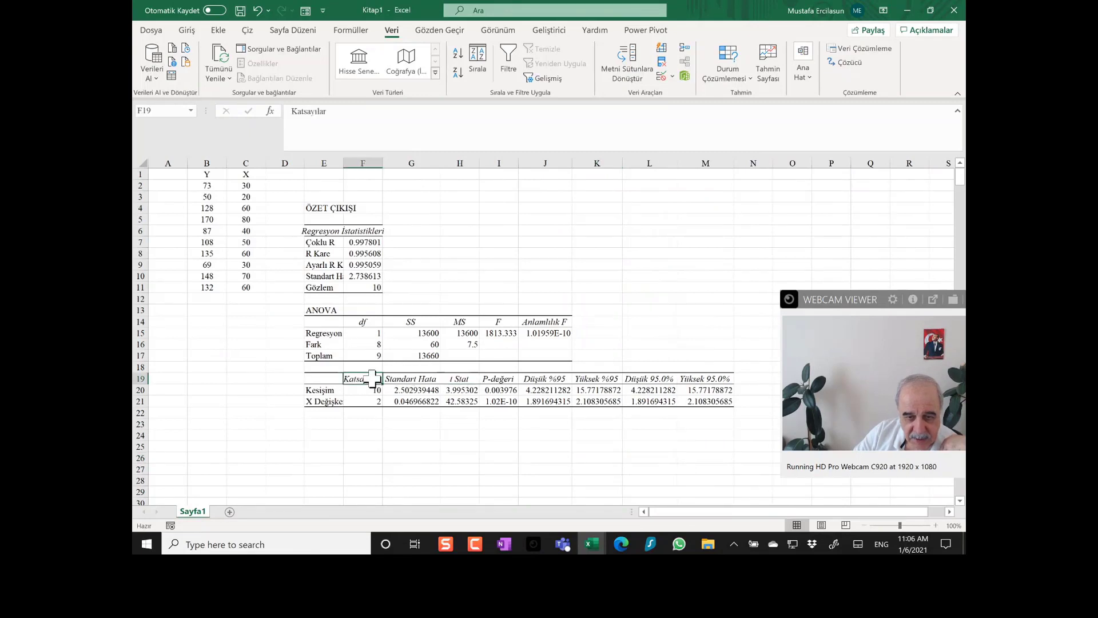
pyautogui.click(368, 435)
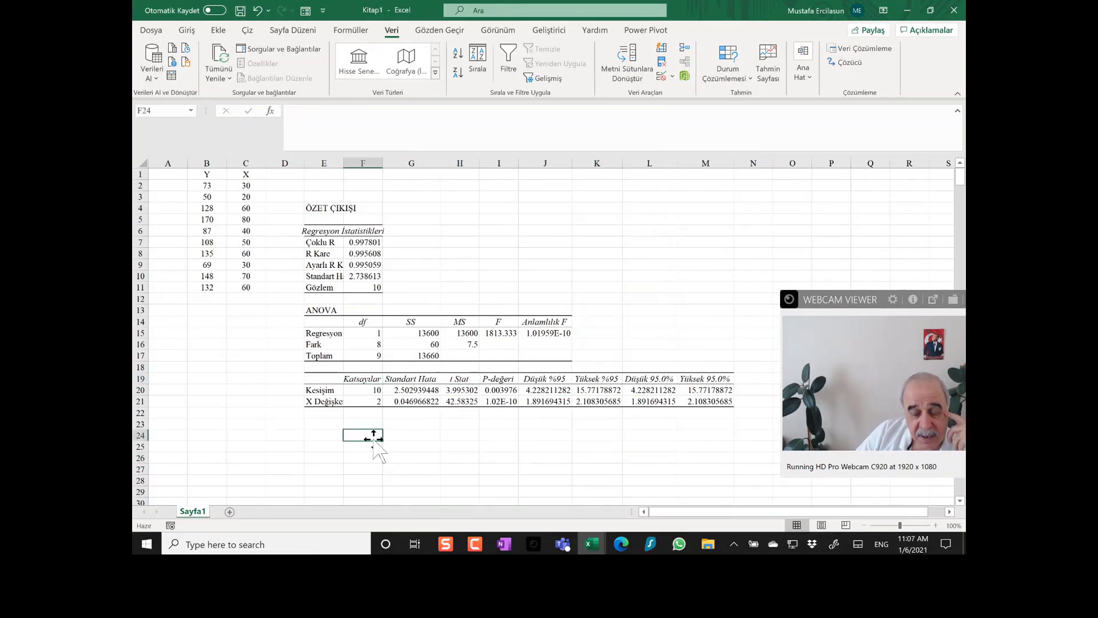
pyautogui.click(355, 391)
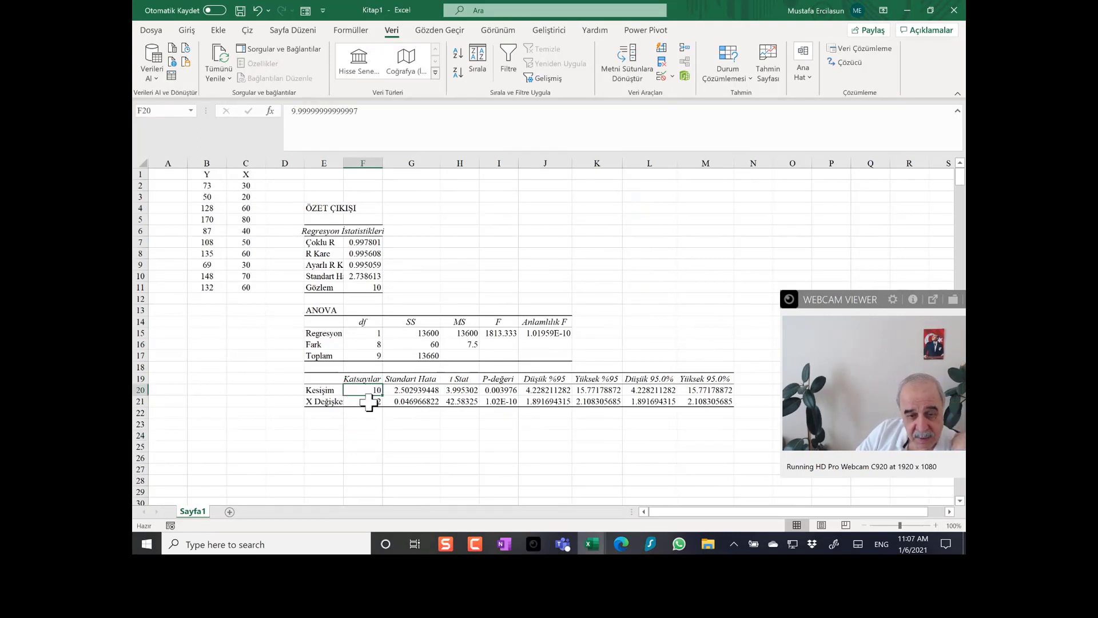
pyautogui.click(369, 402)
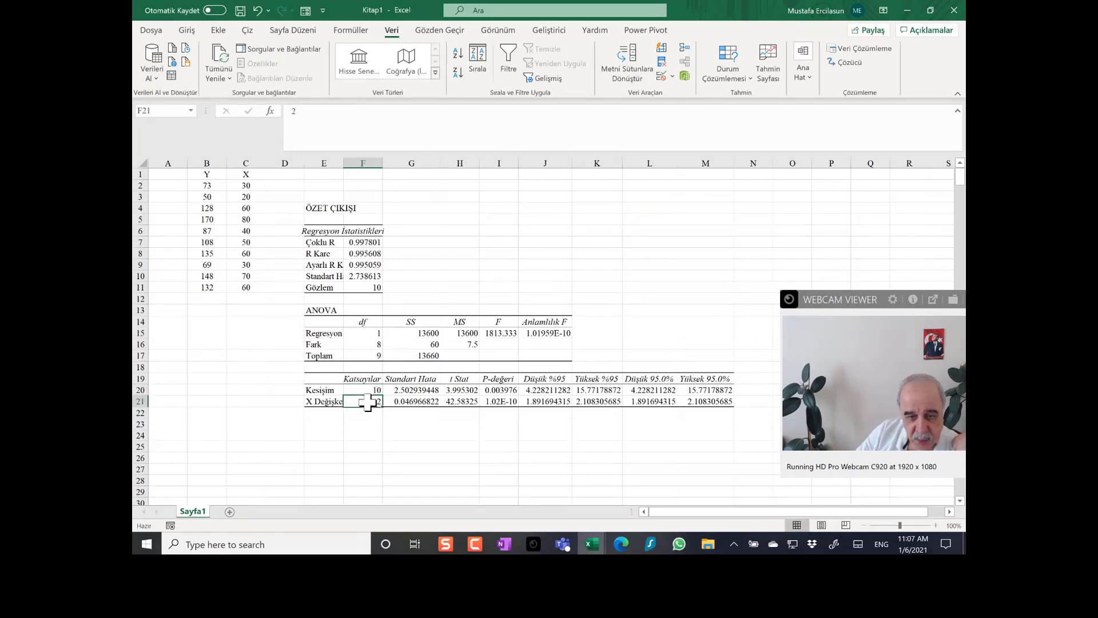
# Compare the hand-calculated b1 and b0 in the Regrasyon workbook with the coefficients in F20:F21 of Kitap1
pyautogui.click(593, 547)
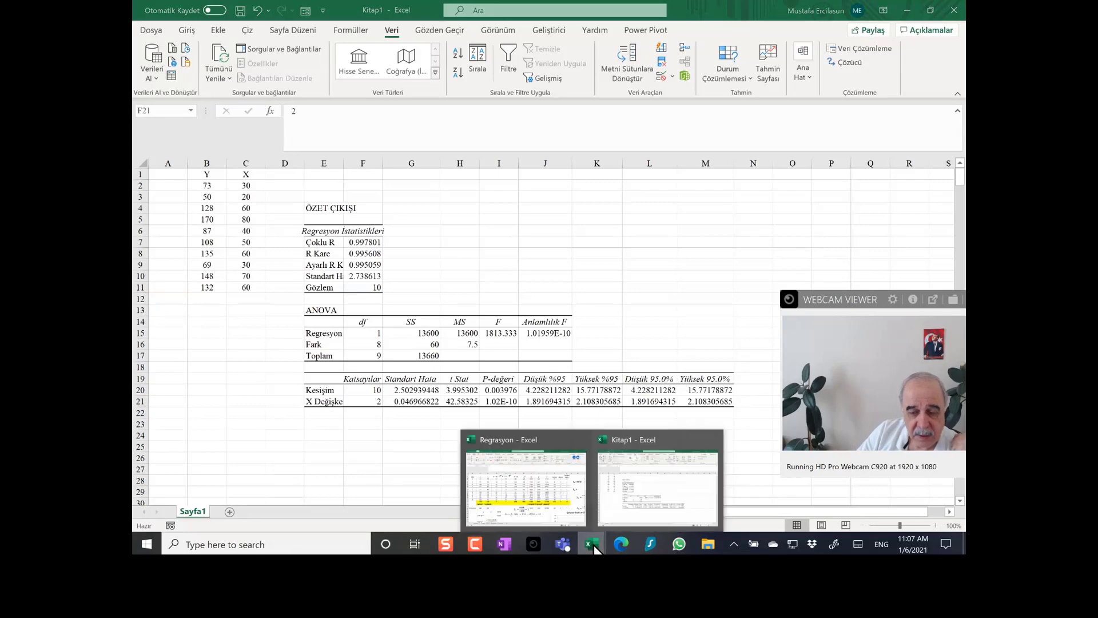
pyautogui.click(558, 489)
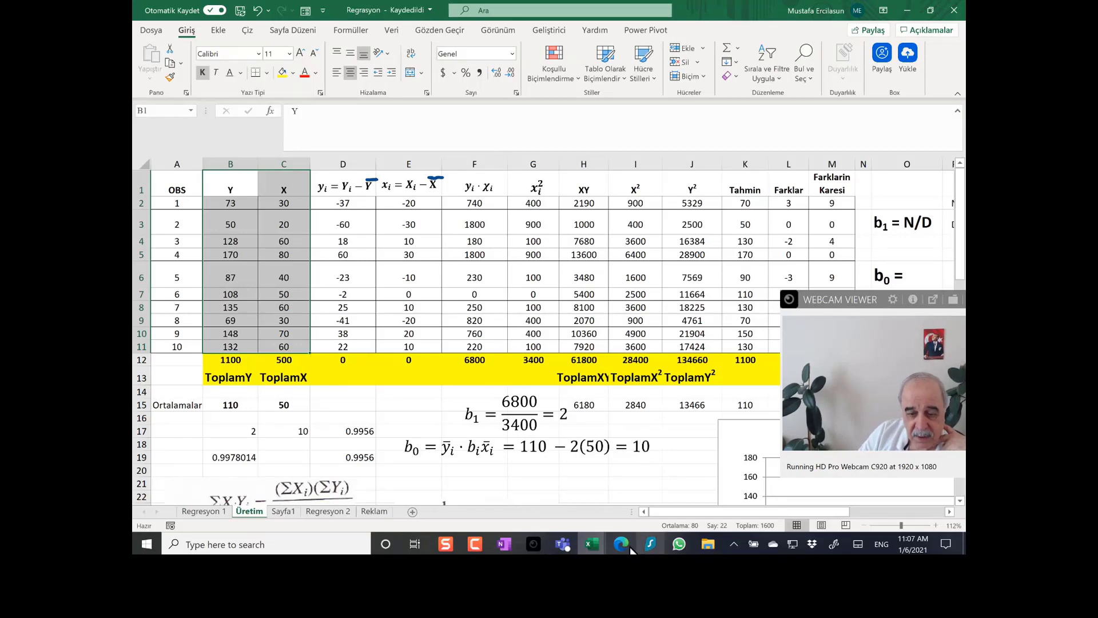
pyautogui.click(600, 549)
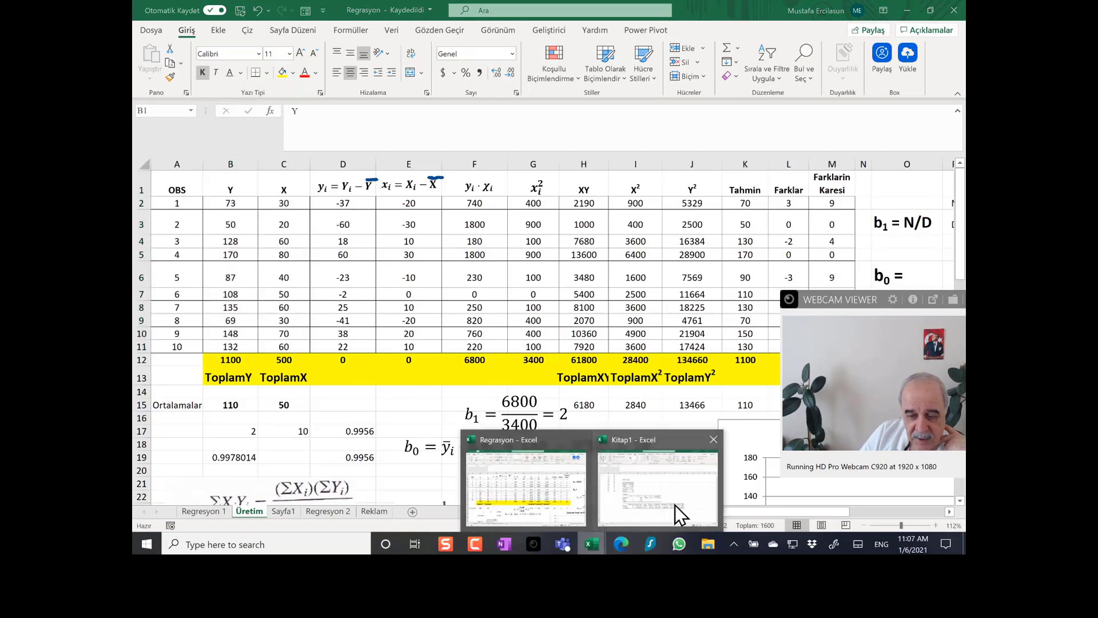
pyautogui.click(694, 498)
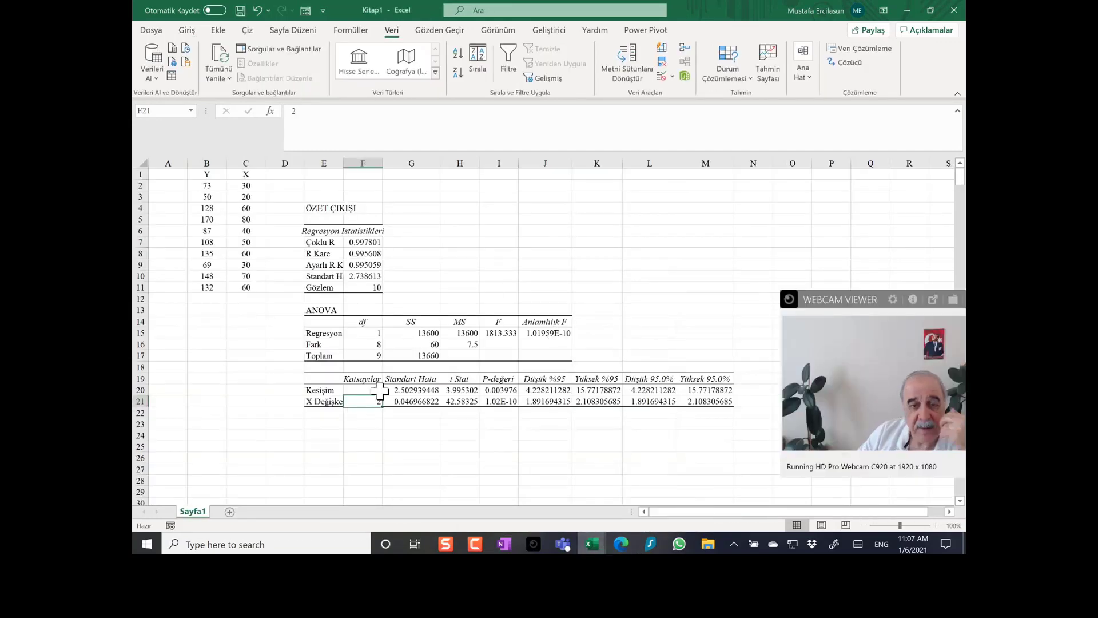
pyautogui.moveTo(368, 391); pyautogui.dragTo(367, 401)
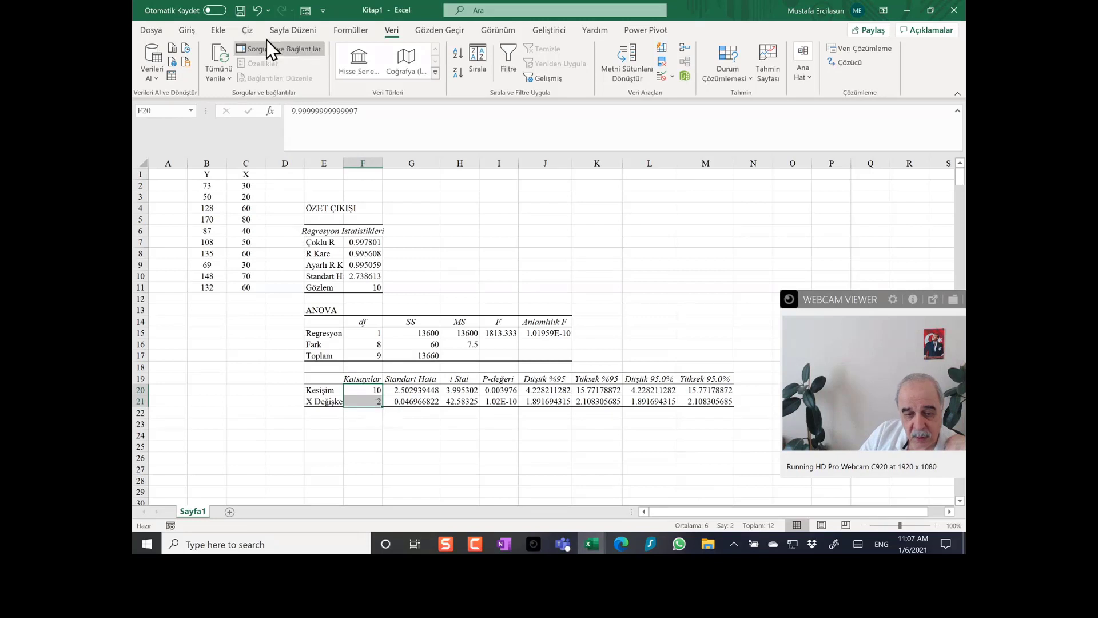
# Color the intercept and X variable coefficients in F20:F21 red
pyautogui.click(188, 32)
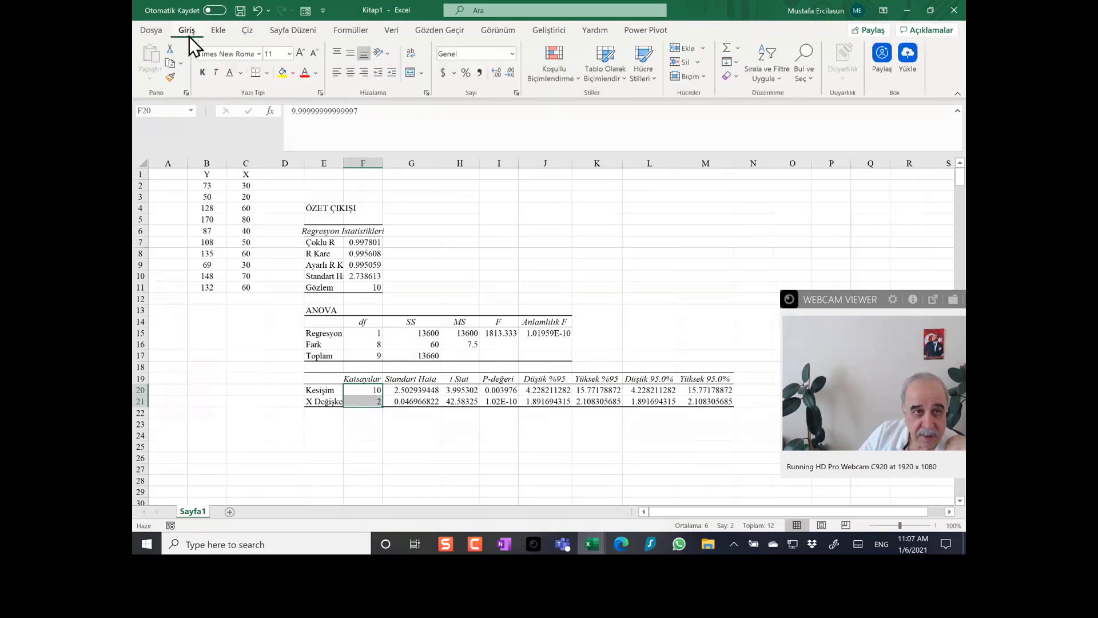
pyautogui.click(310, 75)
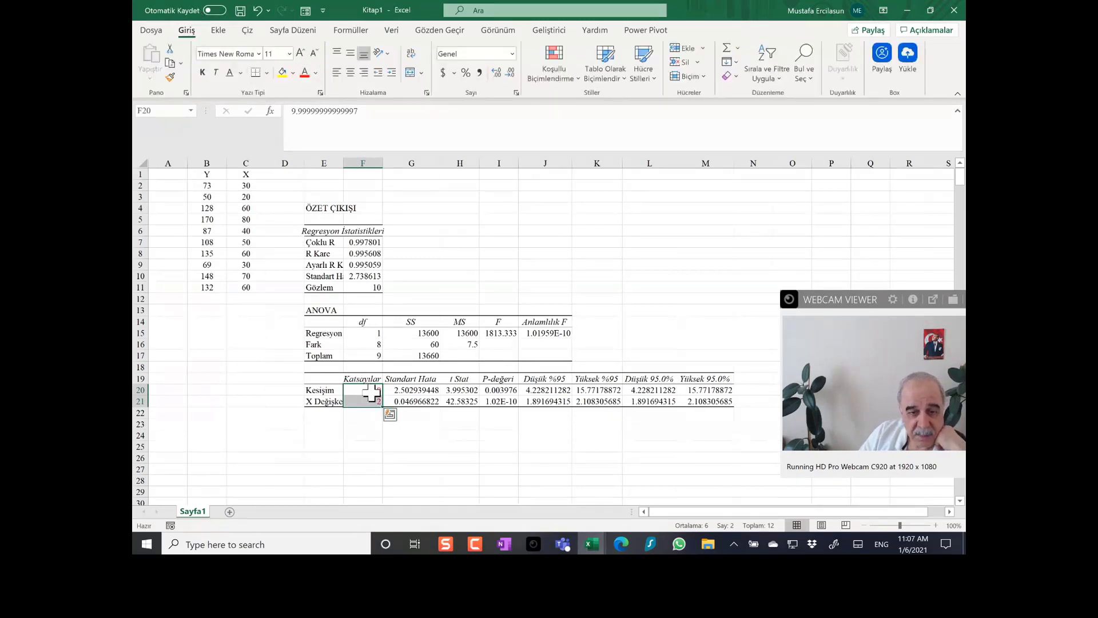
pyautogui.click(432, 428)
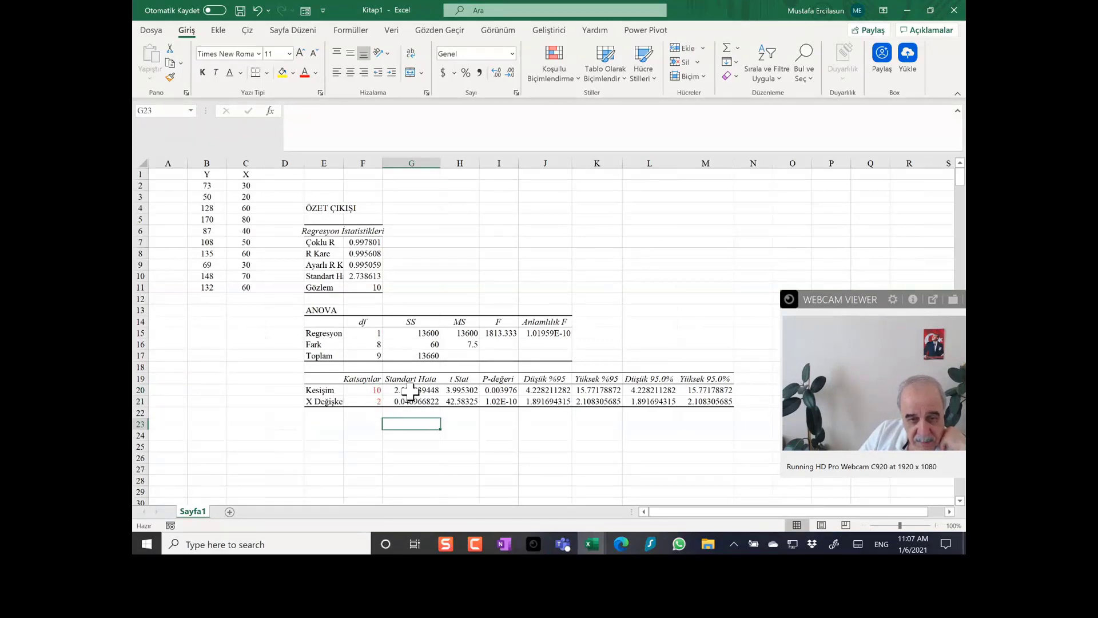
# Reduce the standard error values in G20:G21 to two decimal places
pyautogui.moveTo(410, 391); pyautogui.dragTo(419, 403)
pyautogui.click(408, 412)
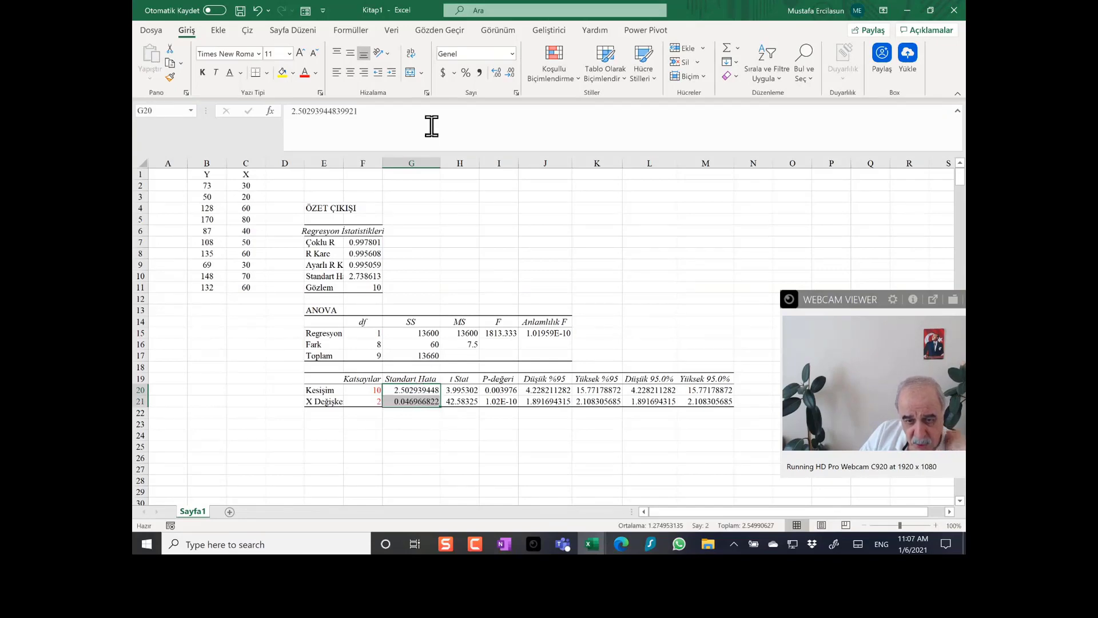
pyautogui.click(509, 73)
pyautogui.click(509, 73)
pyautogui.click(509, 73)
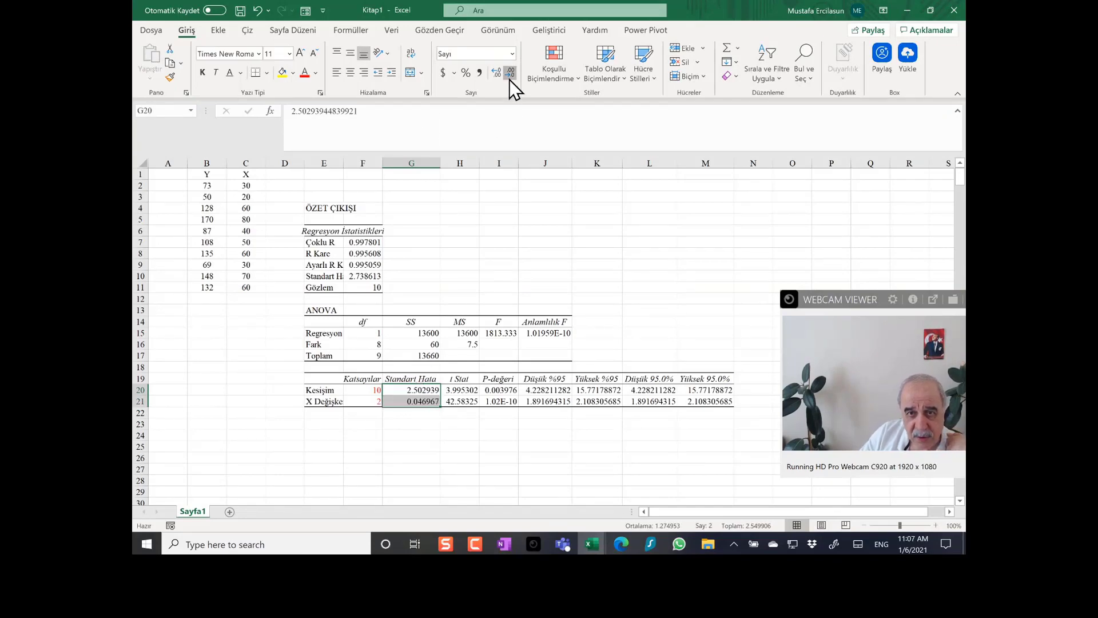
pyautogui.click(509, 72)
pyautogui.click(508, 73)
pyautogui.click(509, 73)
pyautogui.click(509, 73)
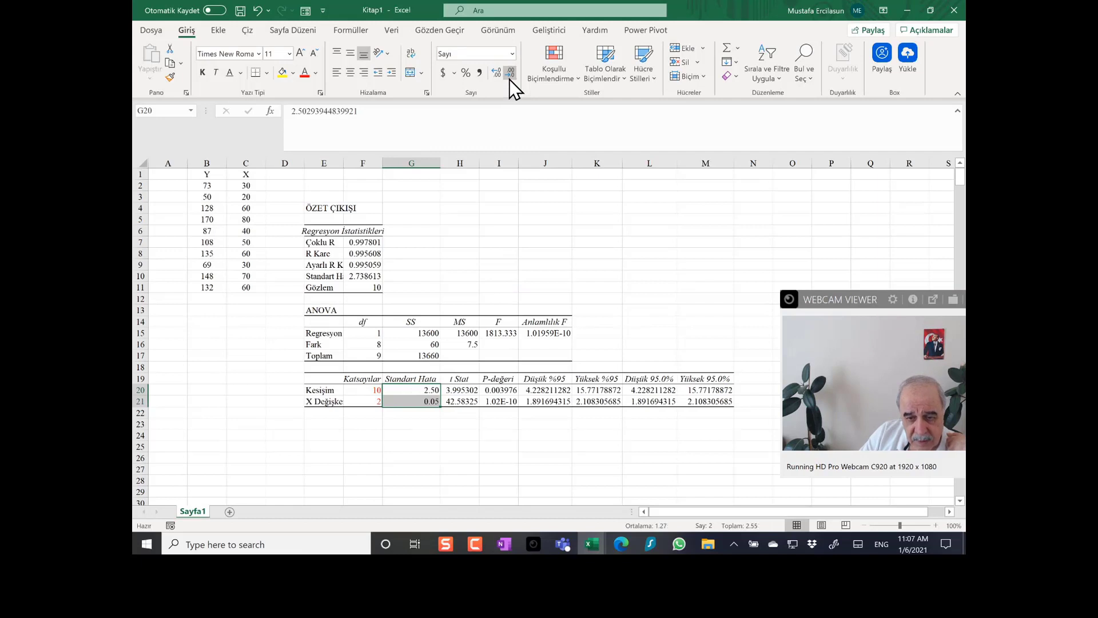
# Reduce the t Stat values in H20:H21 to two decimal places
pyautogui.click(472, 435)
pyautogui.moveTo(473, 390); pyautogui.dragTo(470, 402)
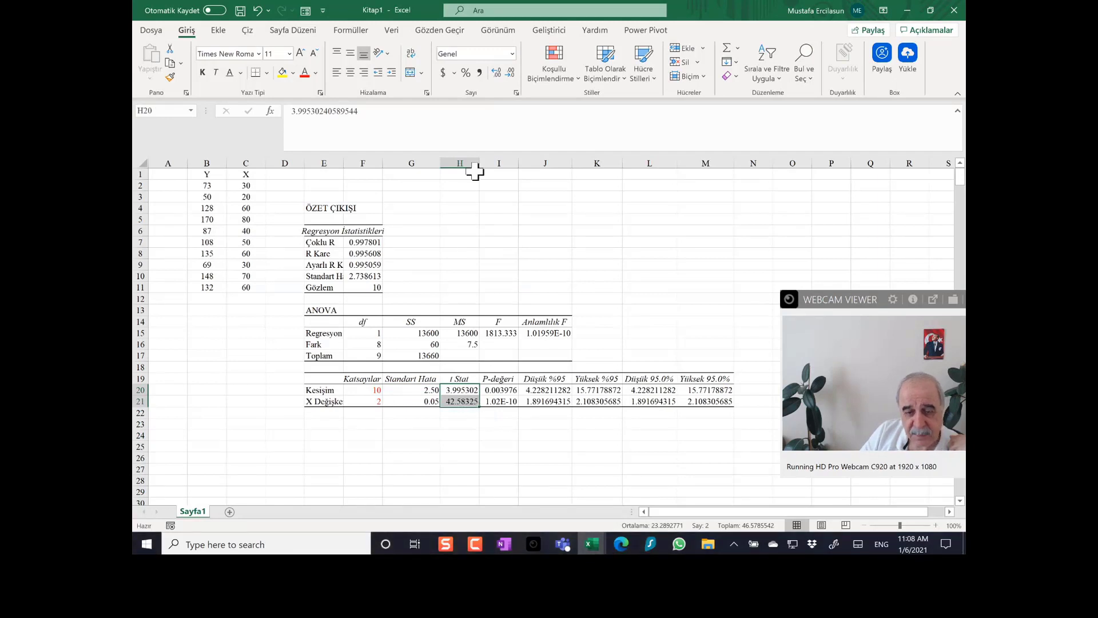
pyautogui.click(509, 74)
pyautogui.click(509, 76)
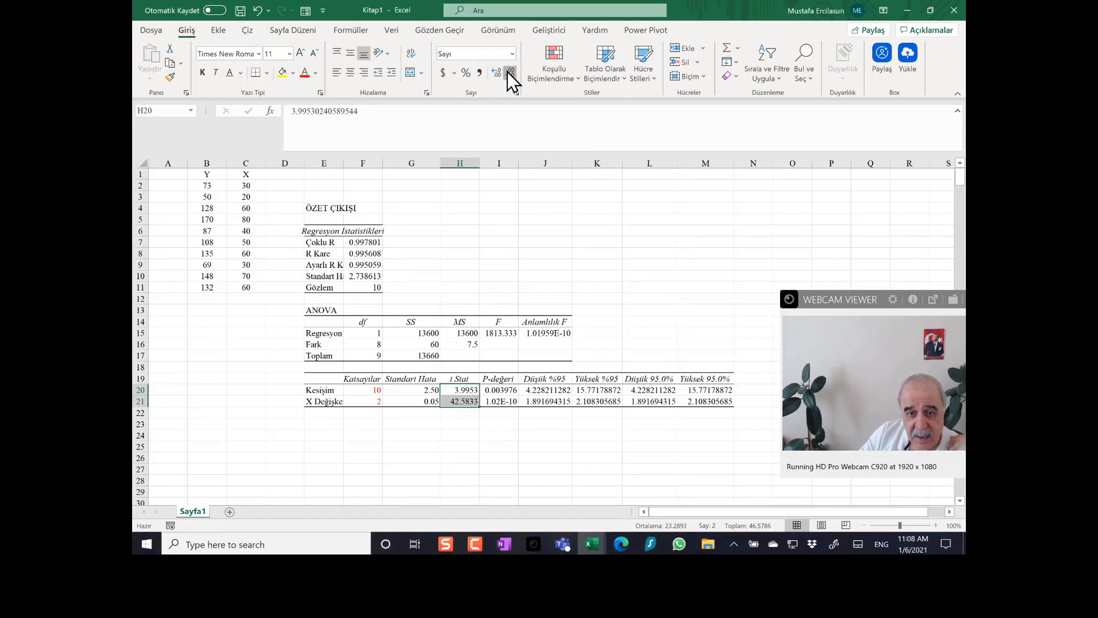
pyautogui.click(509, 74)
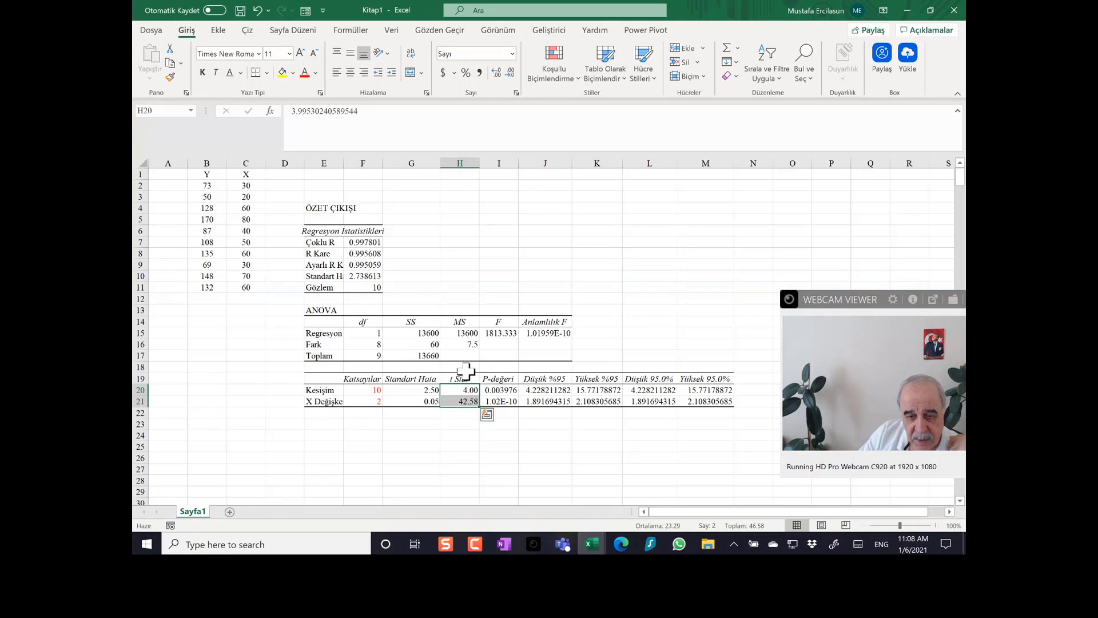
pyautogui.click(465, 424)
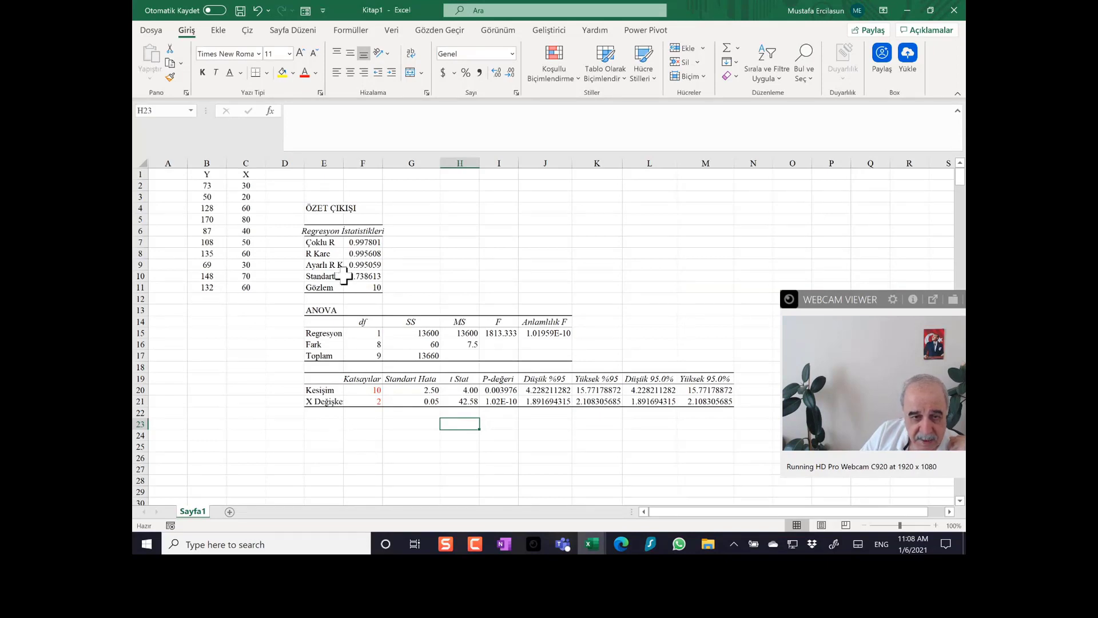
# Color the R Kare and Çoklu R labels and values in the regression statistics red
pyautogui.click(328, 253)
pyautogui.moveTo(343, 256); pyautogui.dragTo(363, 254)
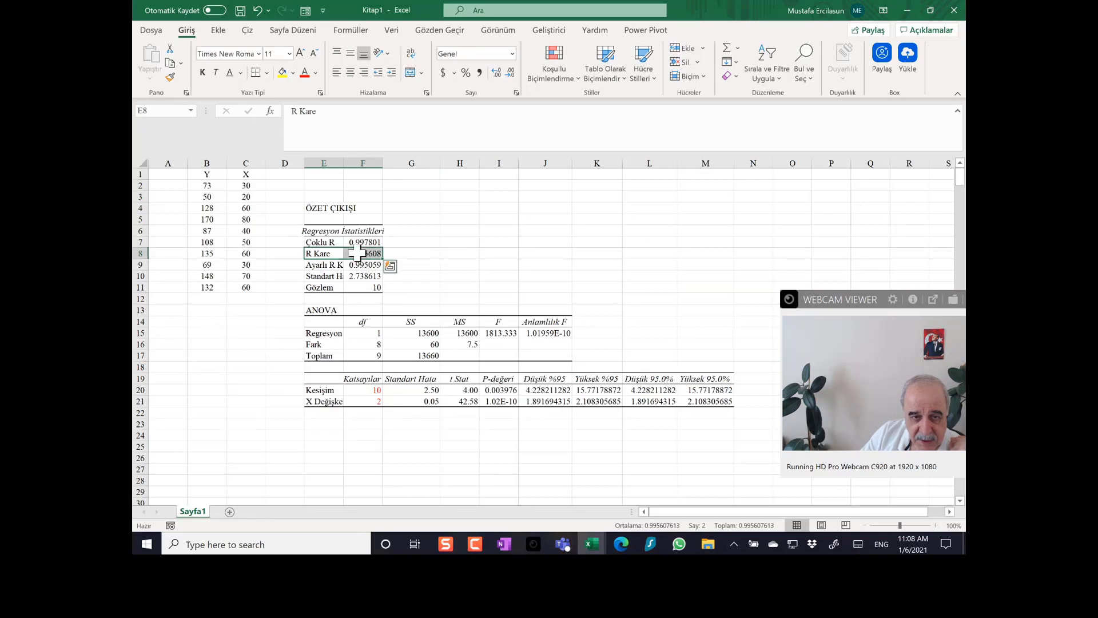
pyautogui.click(305, 72)
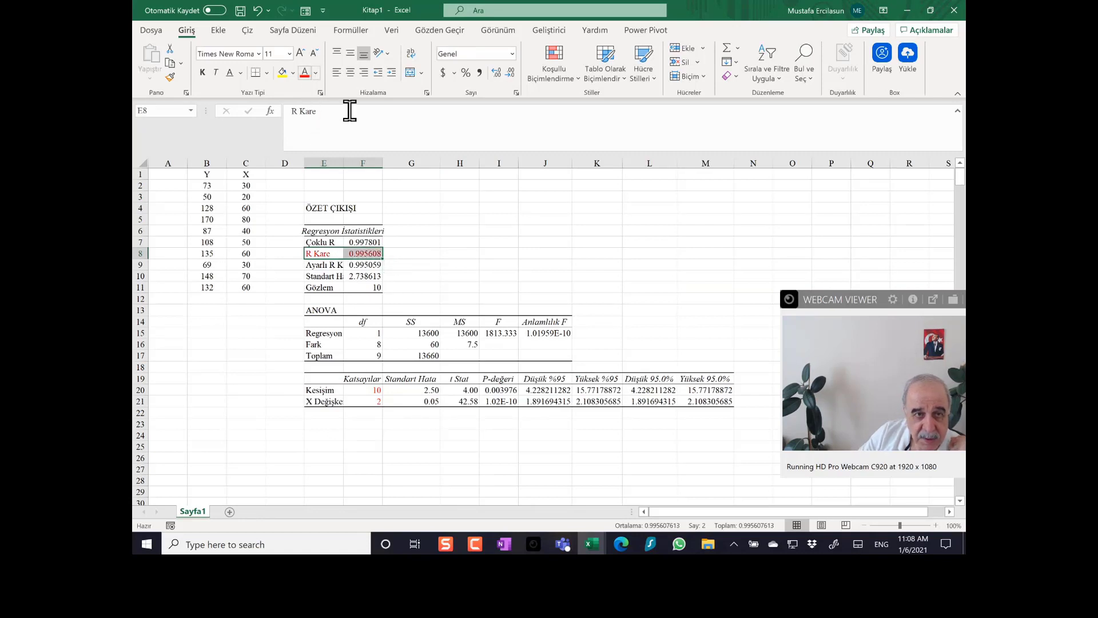
pyautogui.click(453, 221)
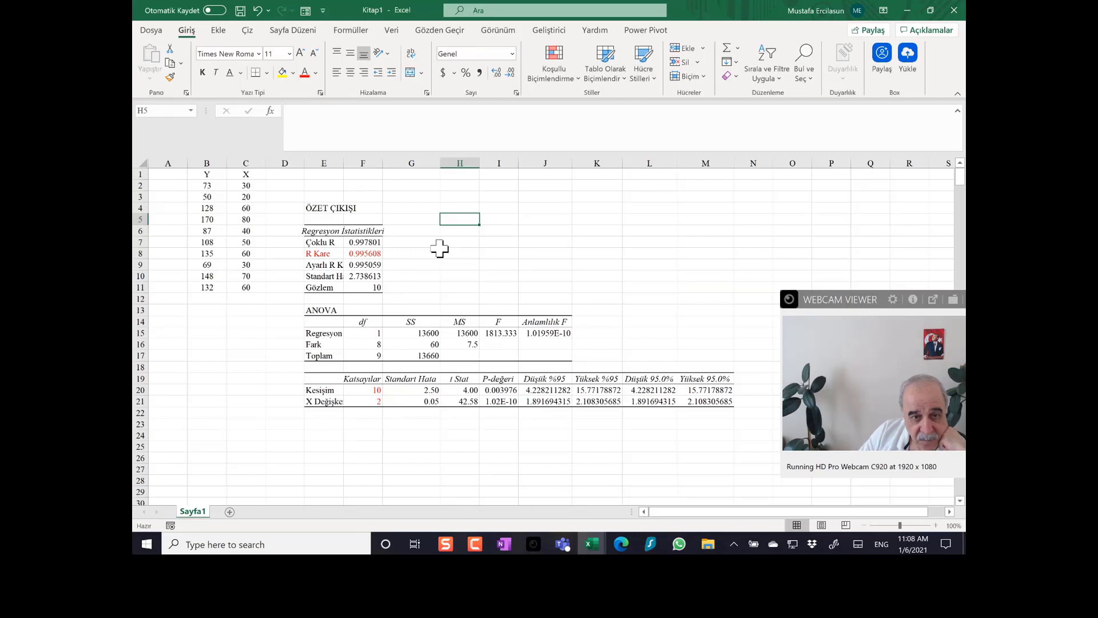
pyautogui.moveTo(333, 245); pyautogui.dragTo(368, 241)
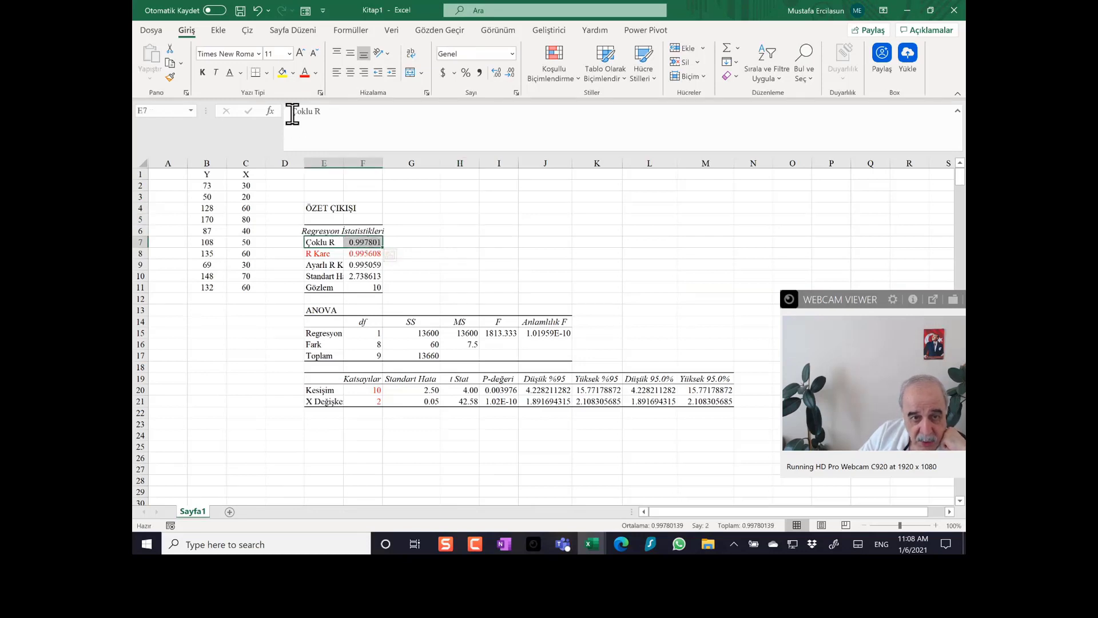
pyautogui.click(305, 73)
pyautogui.click(454, 230)
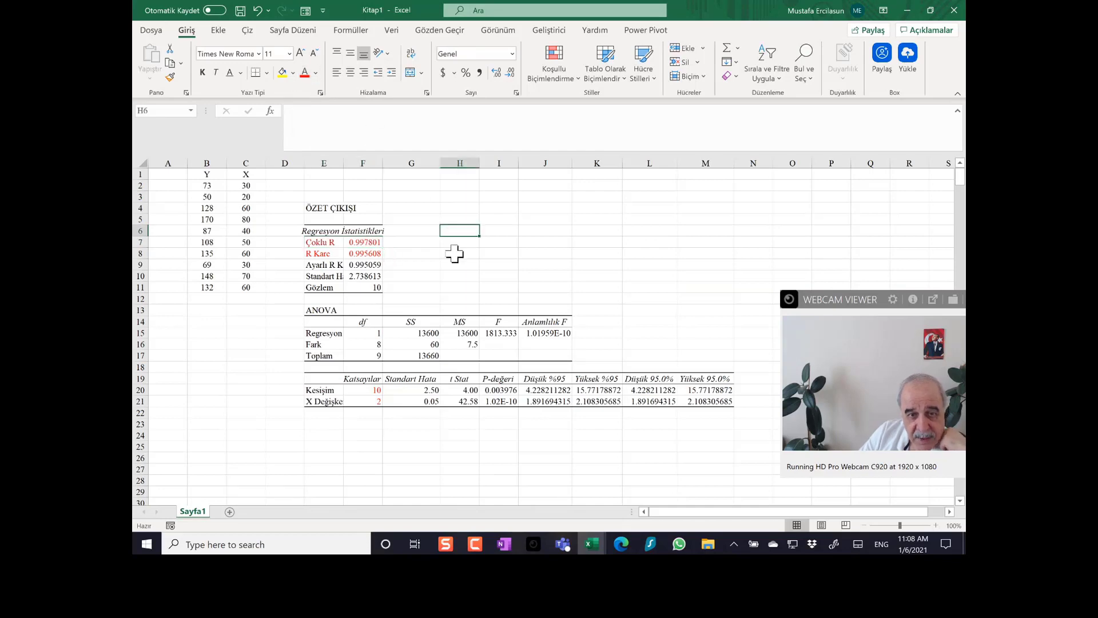
# Color the t Stat values in H20:H21 and the standard errors in G20:G21 red
pyautogui.click(357, 288)
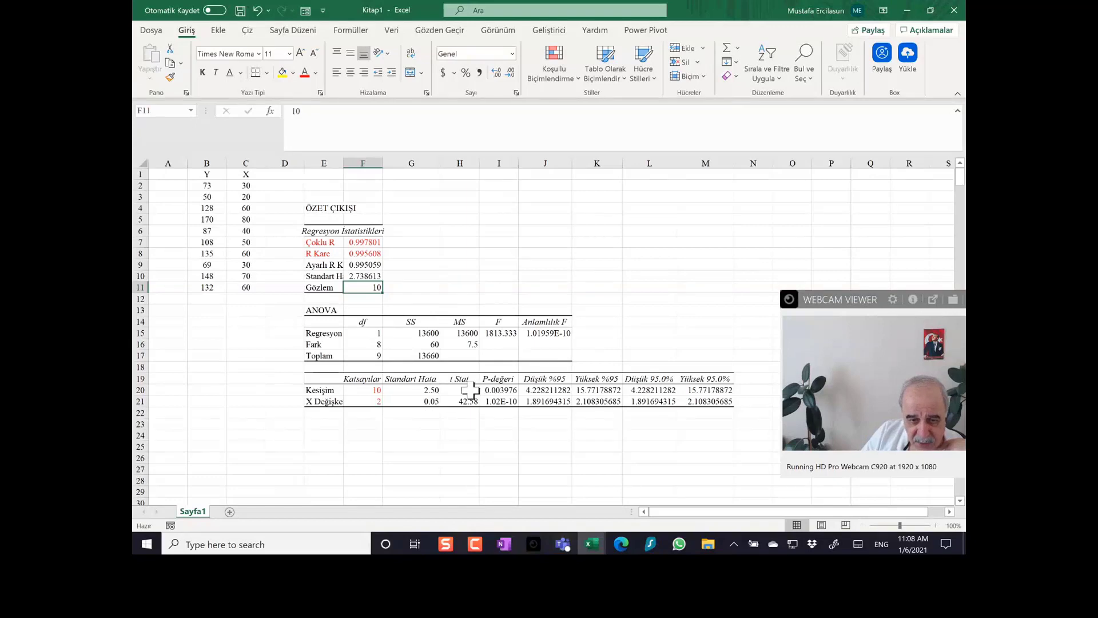
pyautogui.moveTo(466, 390); pyautogui.dragTo(466, 402)
pyautogui.click(305, 72)
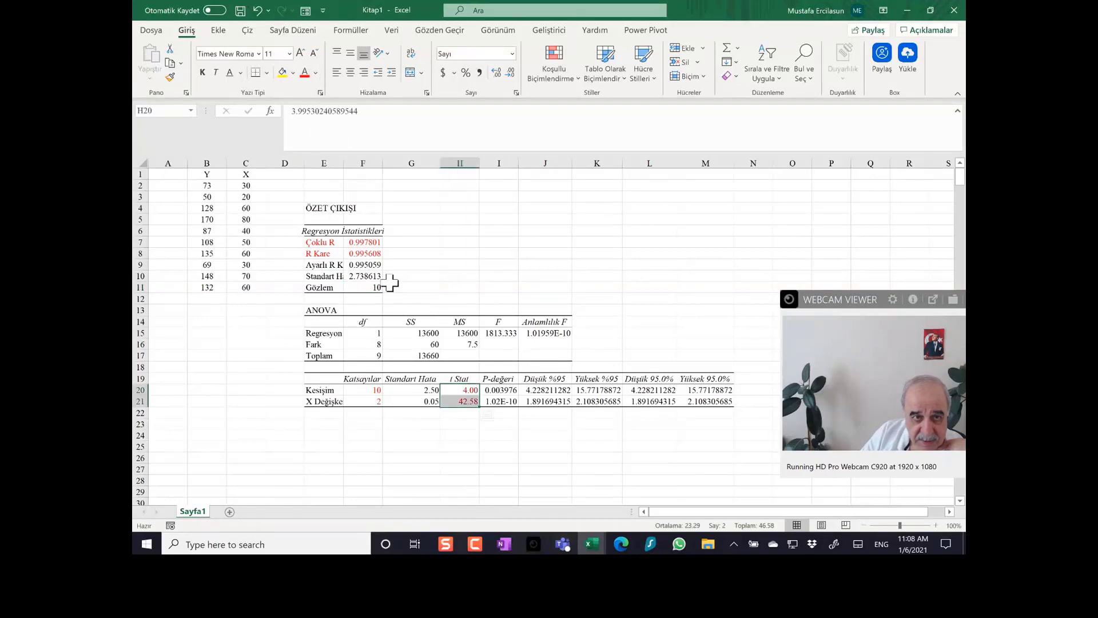
pyautogui.moveTo(415, 392); pyautogui.dragTo(415, 401)
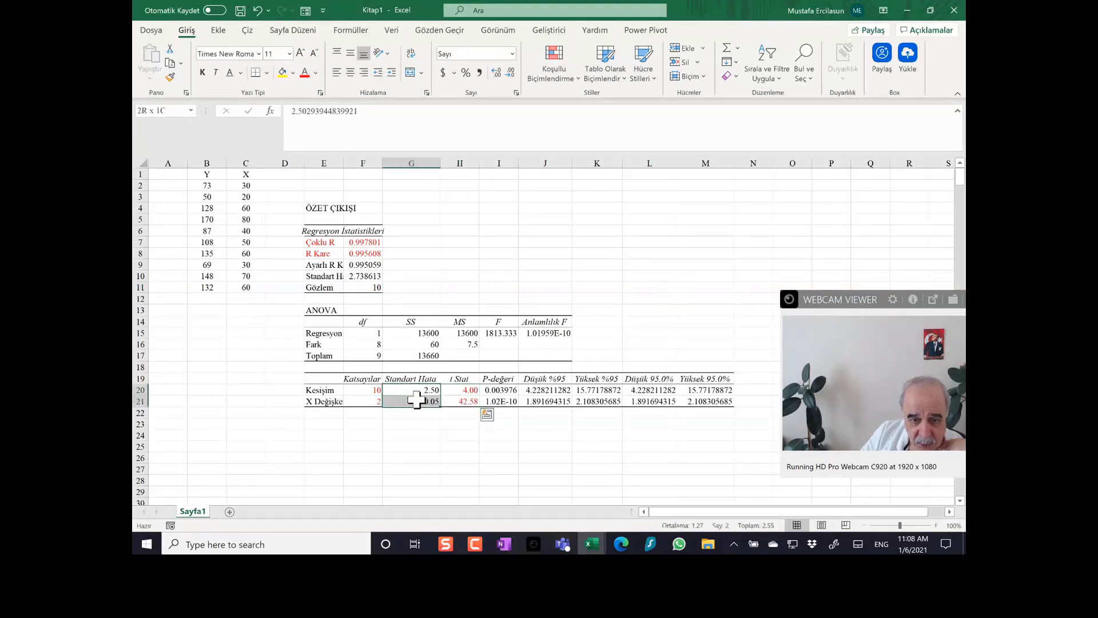
pyautogui.click(305, 73)
pyautogui.click(414, 434)
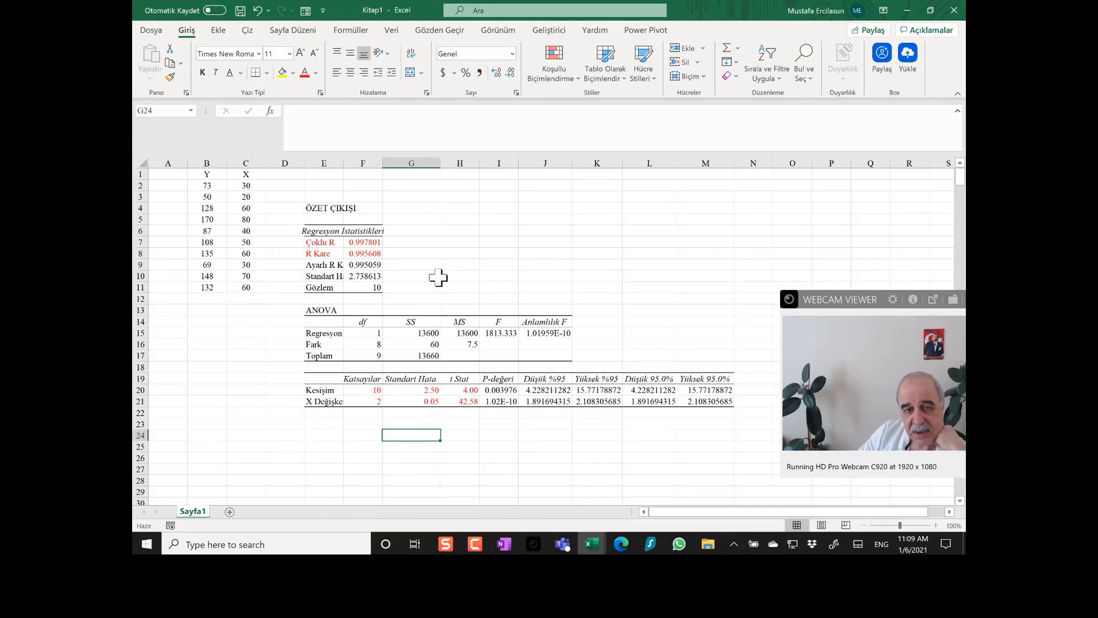
# Delete columns E through M containing the regression output
pyautogui.click(493, 286)
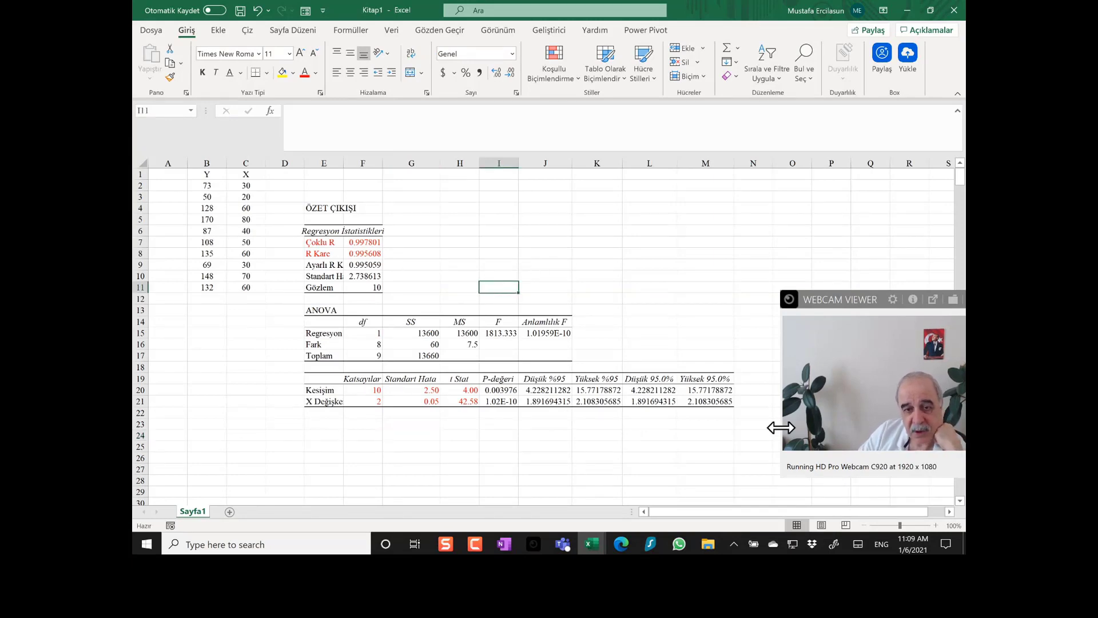
pyautogui.click(450, 244)
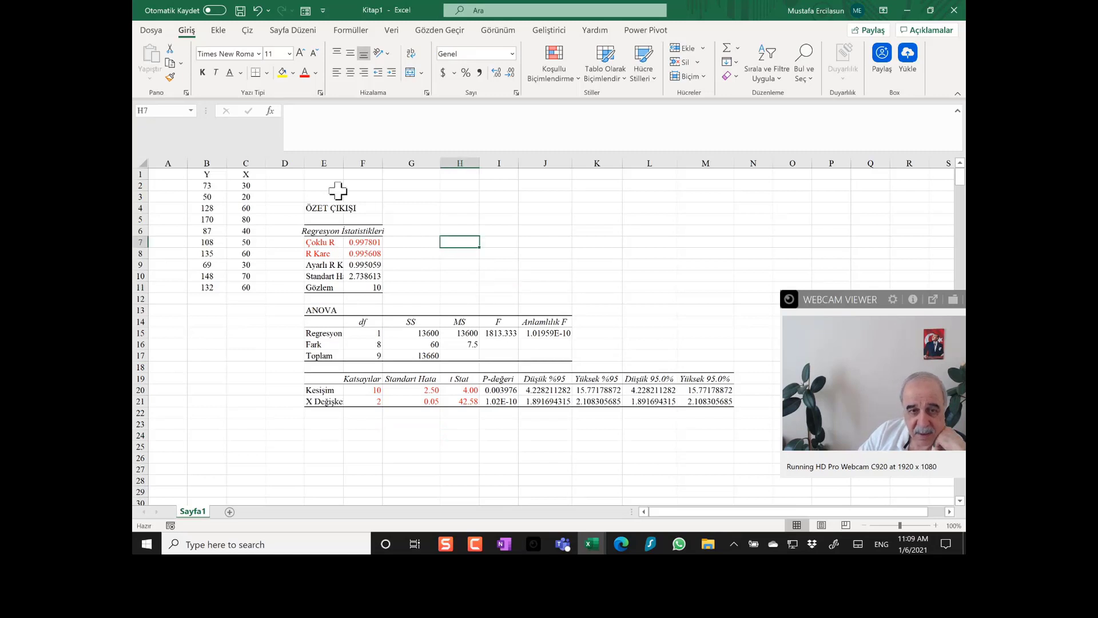
pyautogui.moveTo(325, 163); pyautogui.dragTo(718, 188)
pyautogui.rightClick(720, 160)
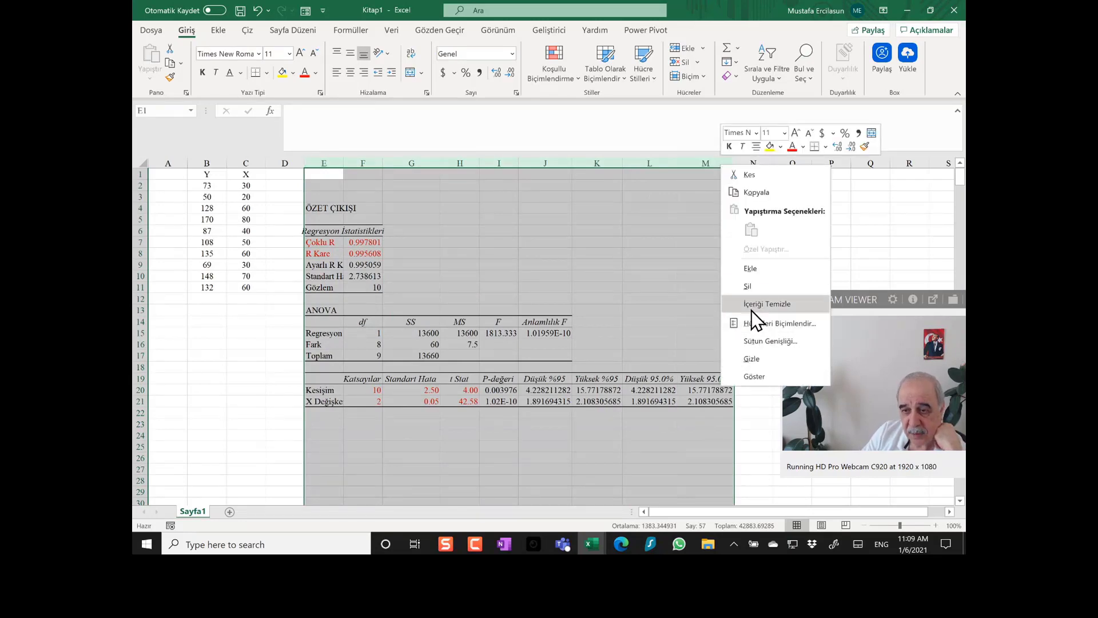
pyautogui.click(748, 286)
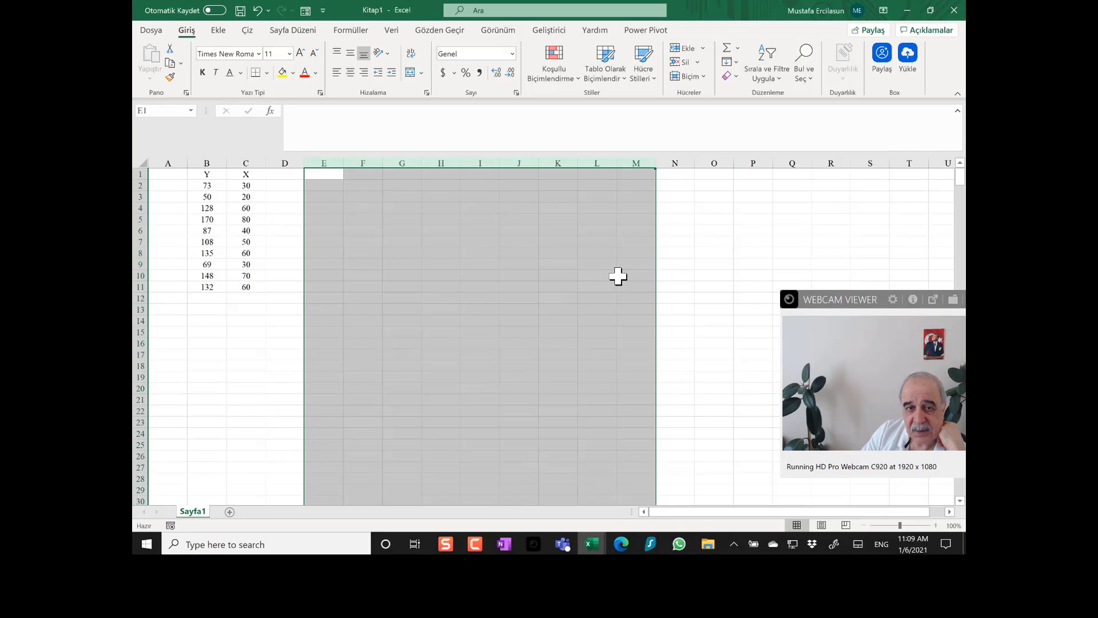
pyautogui.click(464, 263)
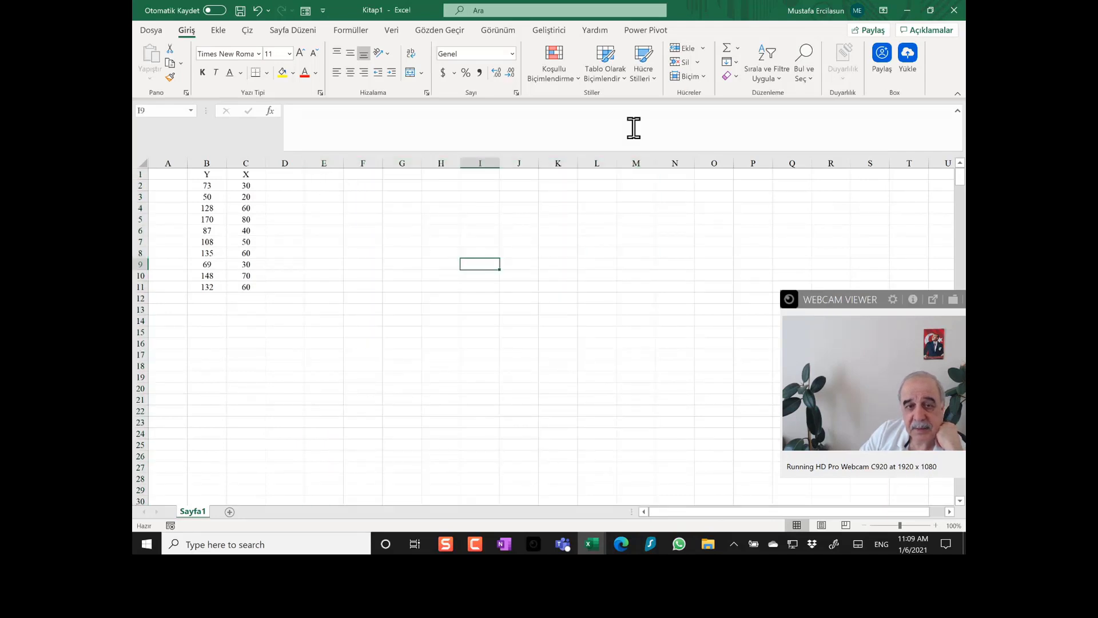
# Rerun the regression with output at $E$4, enabling Farklar, Standart Farklar, Fark Çizimi, Hat Uyumu Çizimi and Normal Olasılık Çizimi
pyautogui.click(387, 29)
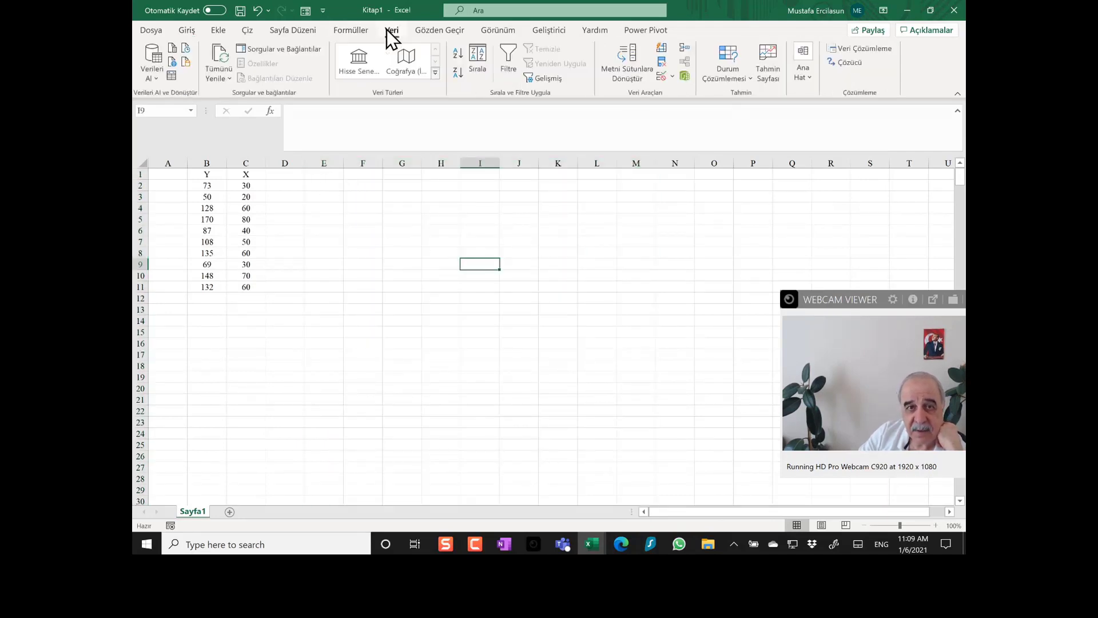
pyautogui.click(861, 48)
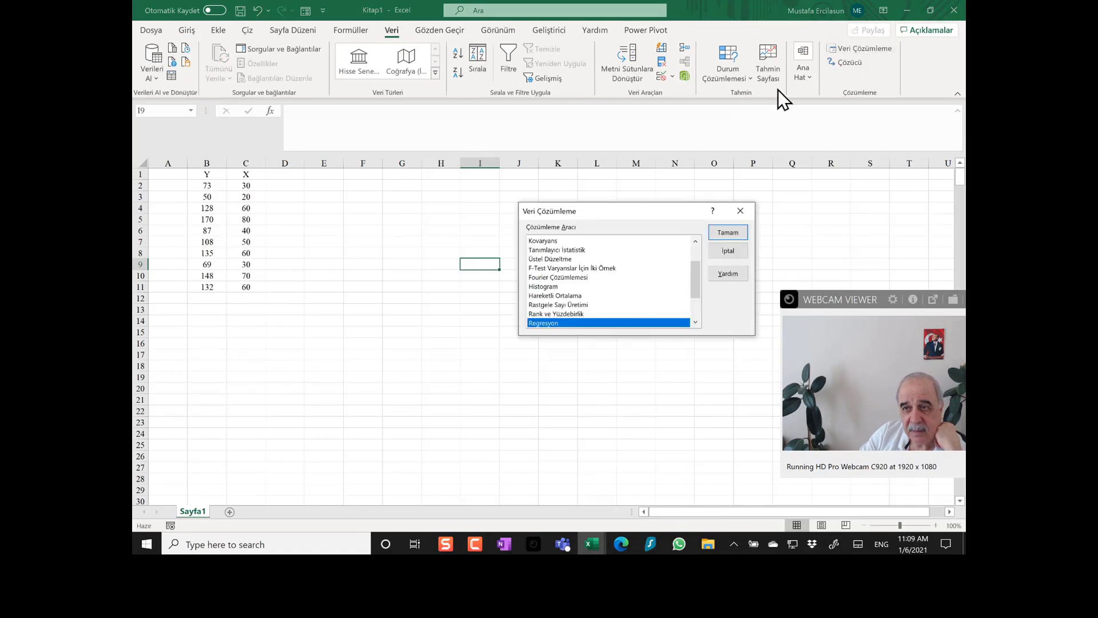
pyautogui.click(731, 235)
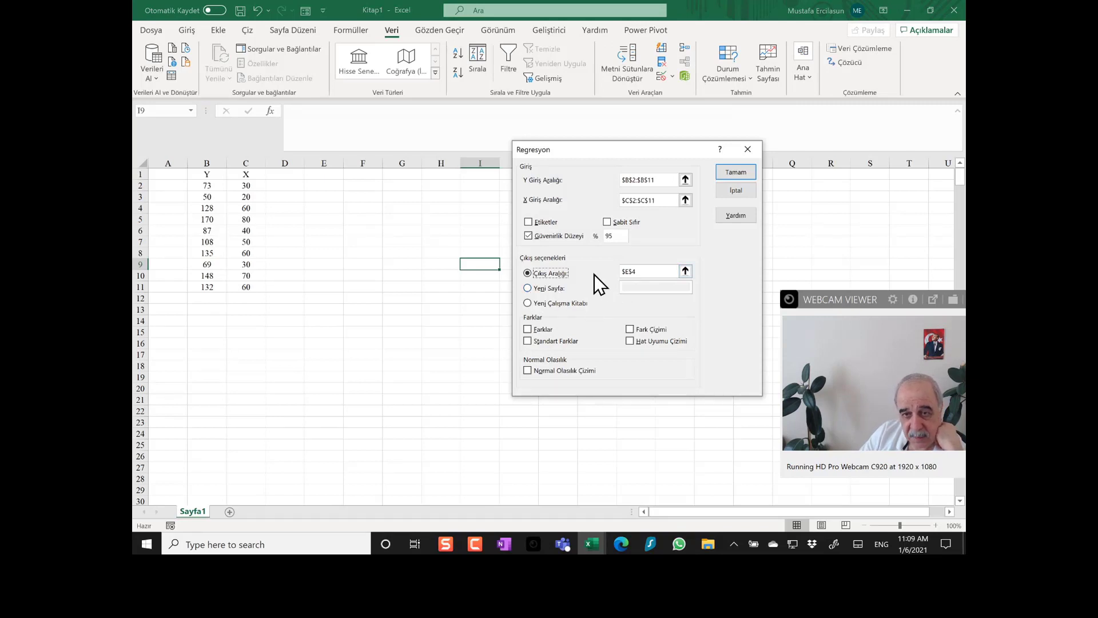
pyautogui.write('11')
pyautogui.click(526, 329)
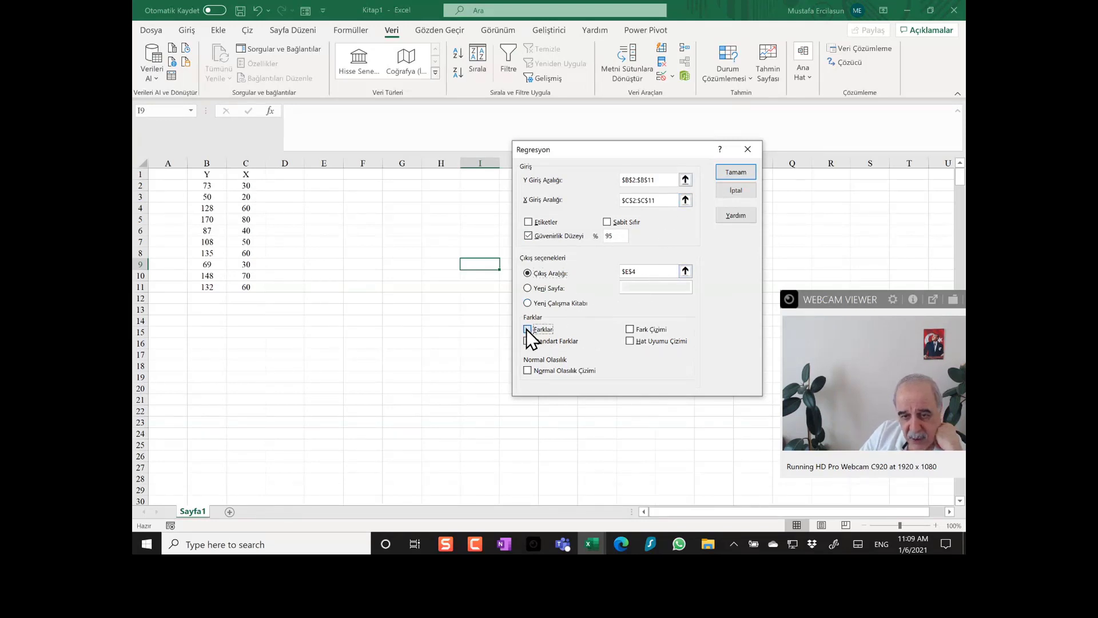
pyautogui.click(631, 331)
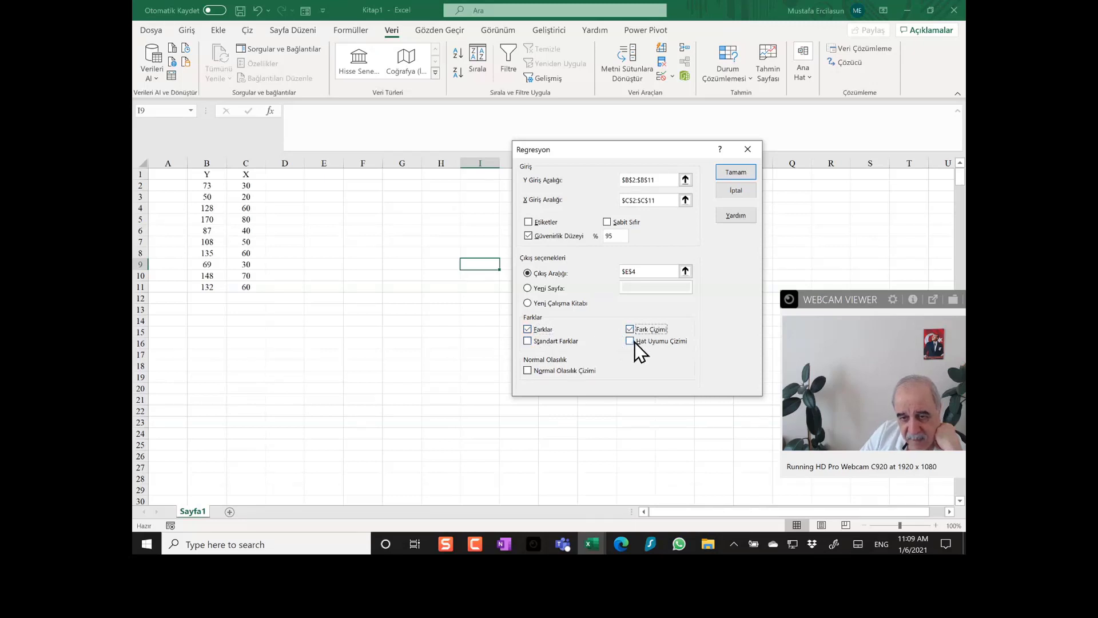
pyautogui.click(631, 341)
pyautogui.click(528, 341)
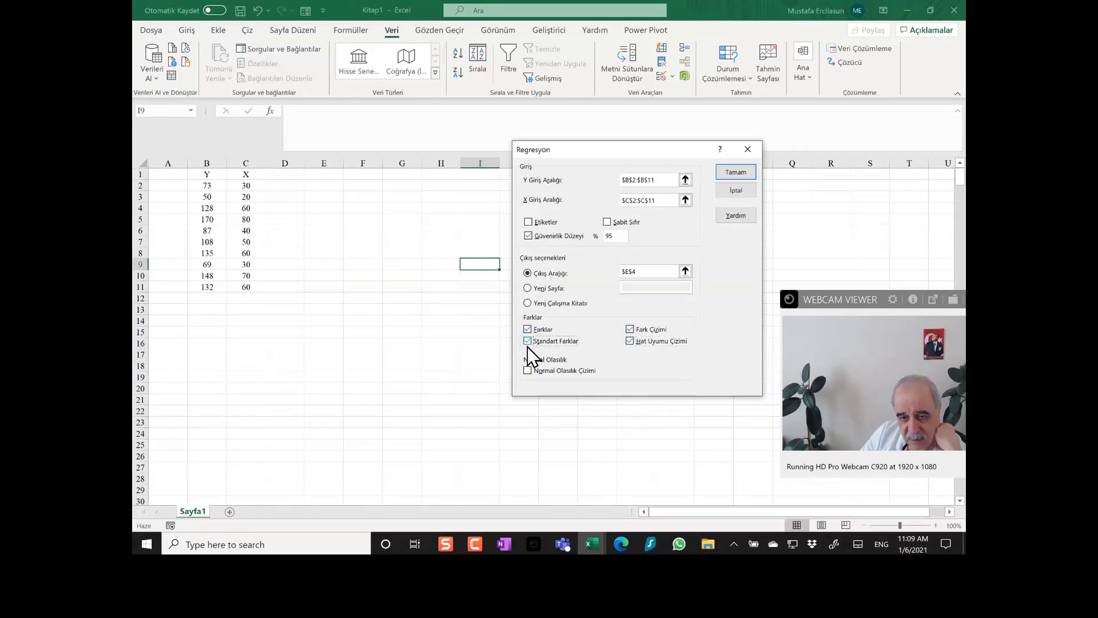
pyautogui.click(527, 371)
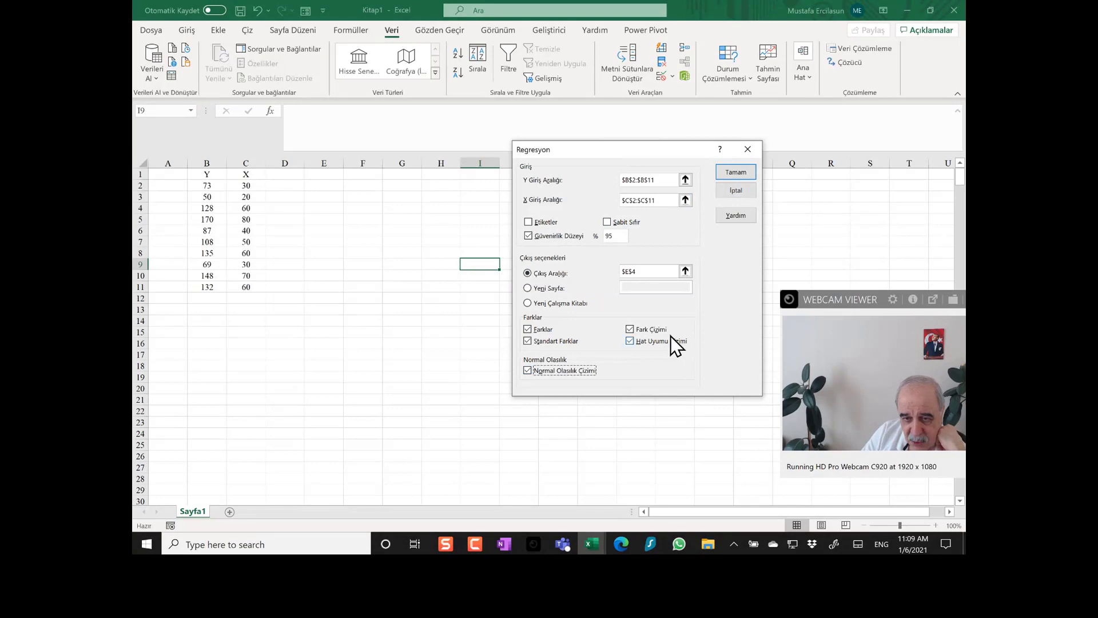
pyautogui.click(737, 173)
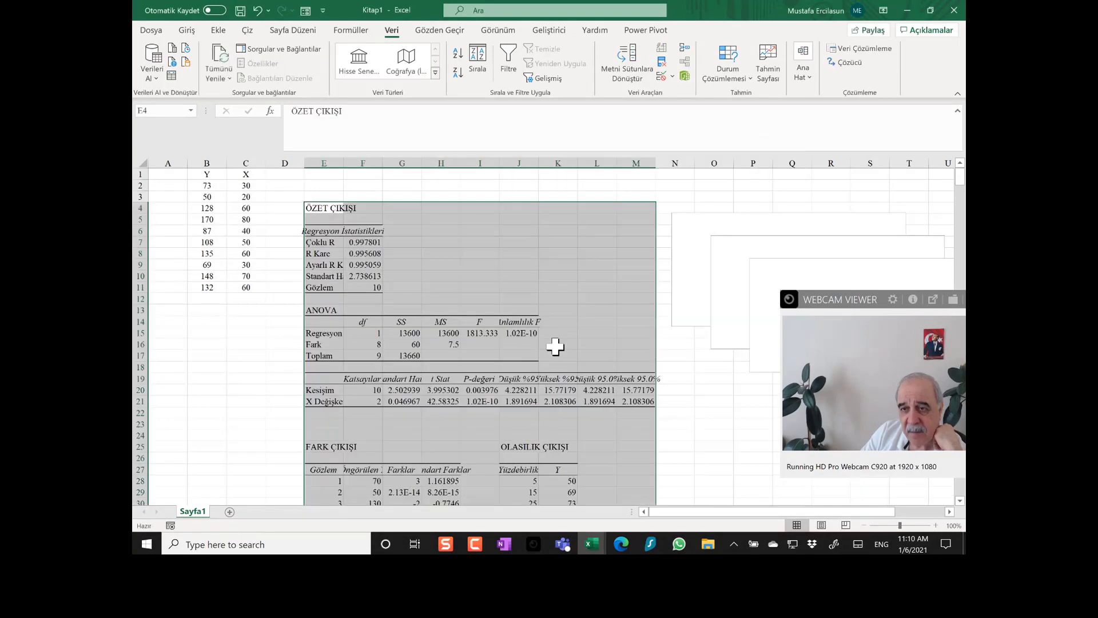
# Examine the residual and probability output tables below the regression coefficients
pyautogui.click(686, 354)
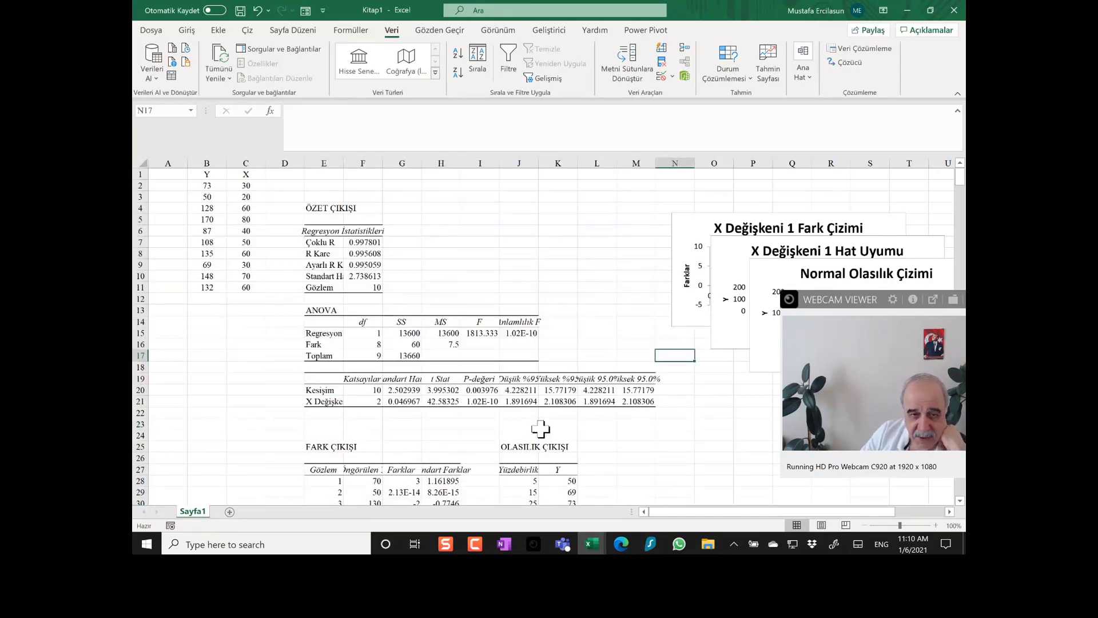
pyautogui.scroll(-3, 636, 424)
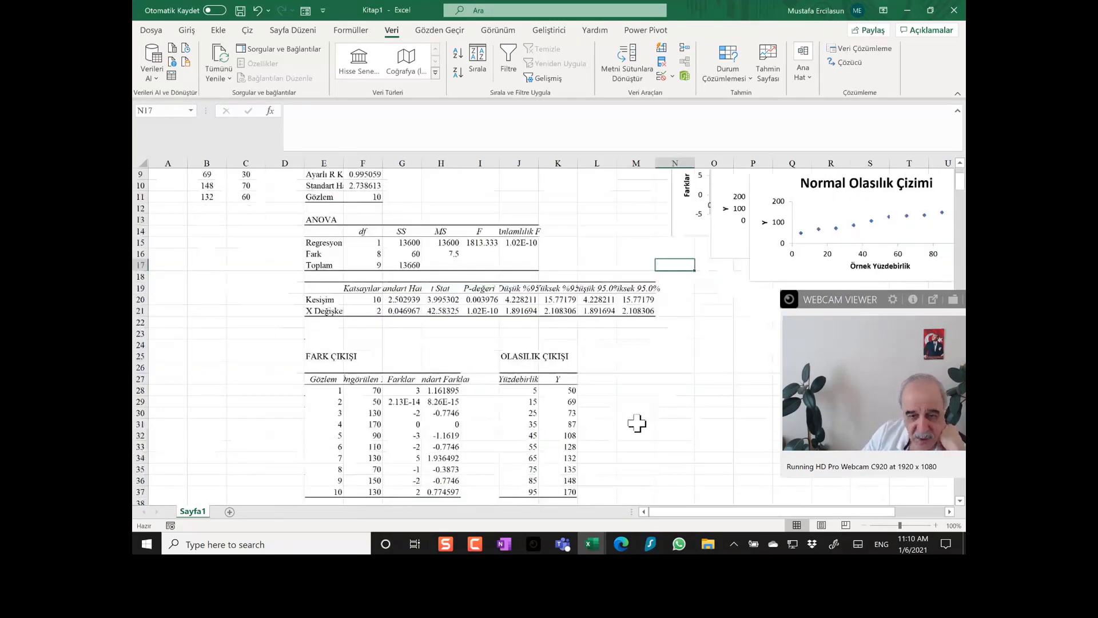
pyautogui.scroll(-1, 636, 423)
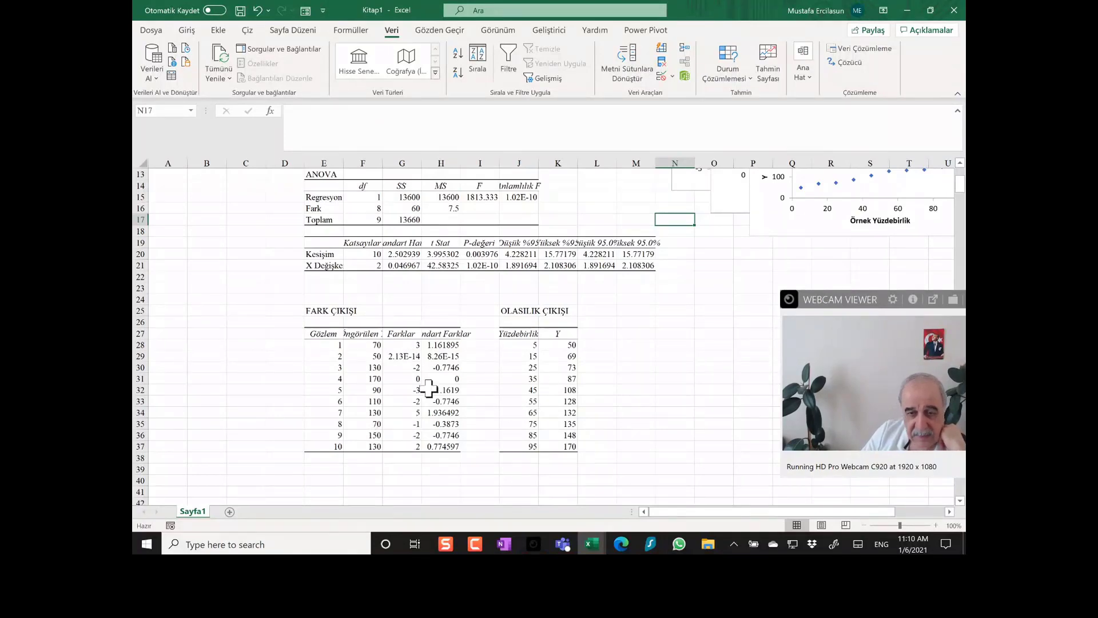
# Color the predicted Y and Farklar columns of the residual table, F27:G37, red
pyautogui.moveTo(373, 337); pyautogui.dragTo(422, 447)
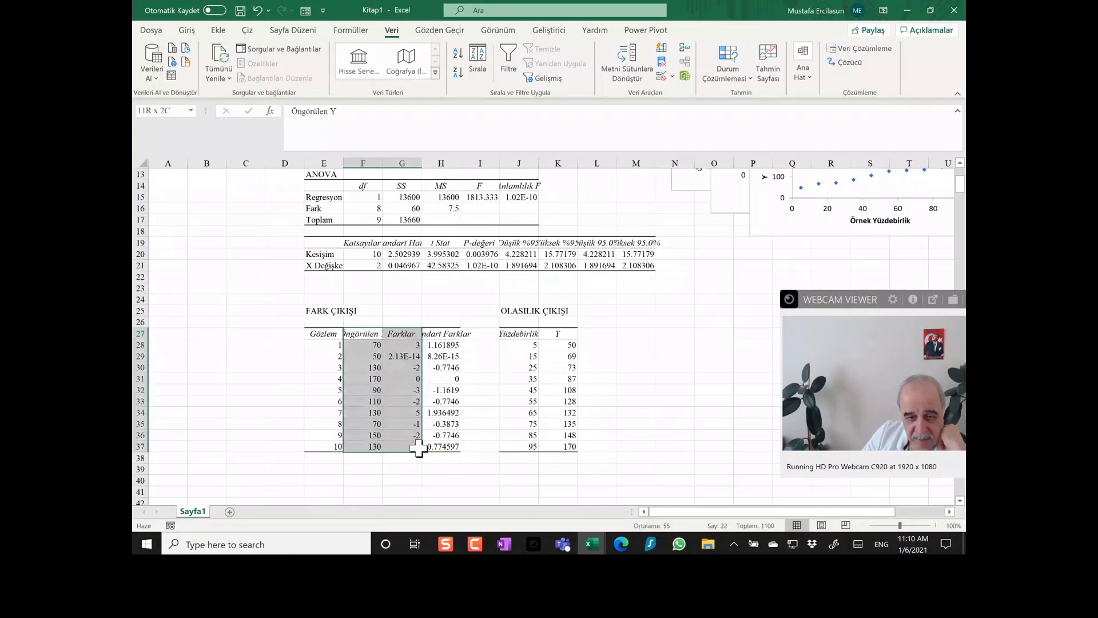
pyautogui.click(187, 30)
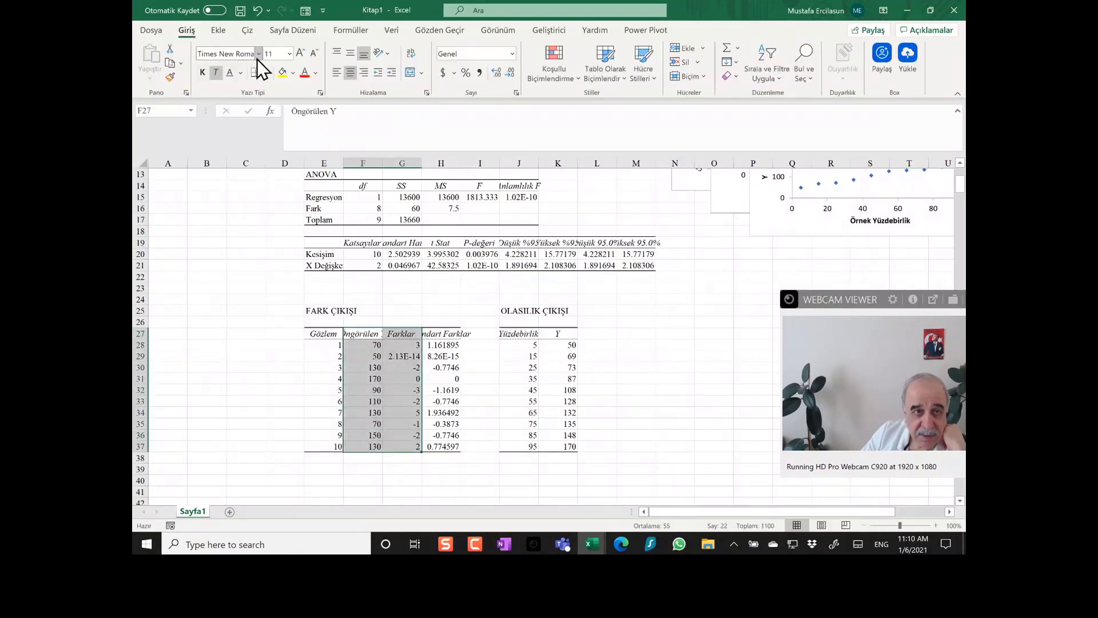
pyautogui.click(305, 73)
pyautogui.click(411, 402)
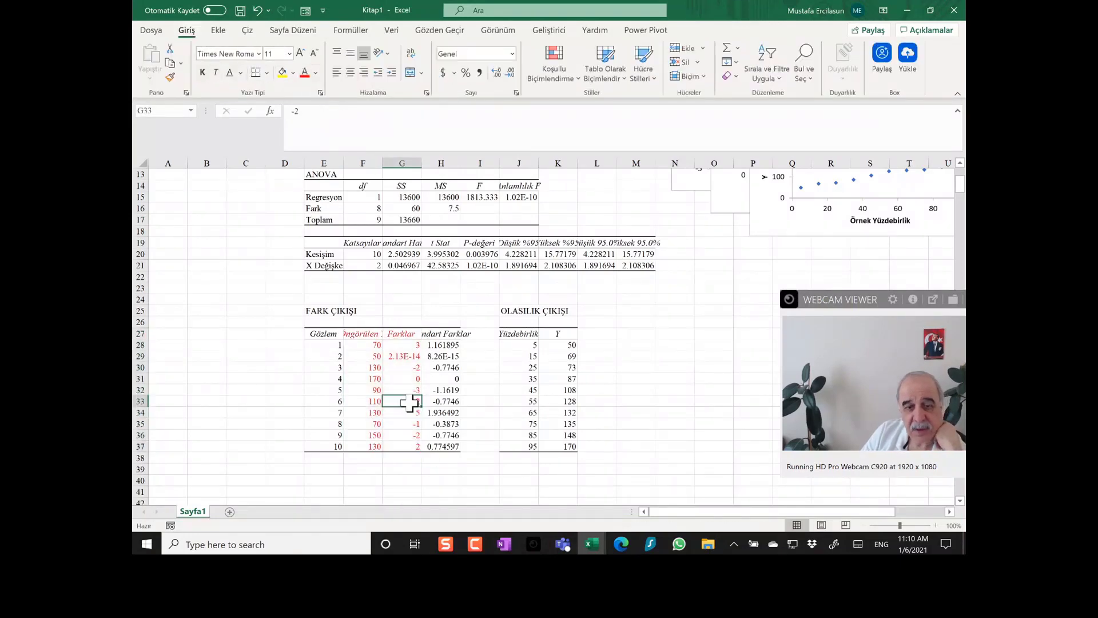
# Reduce the residual in G29 to no decimal places
pyautogui.click(408, 357)
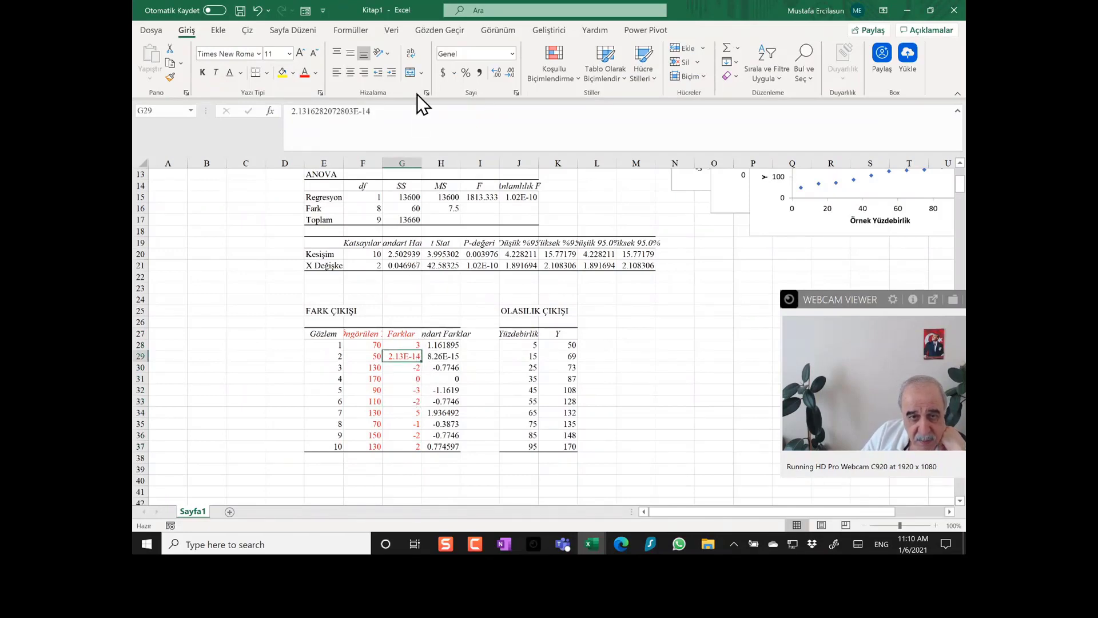
pyautogui.click(510, 73)
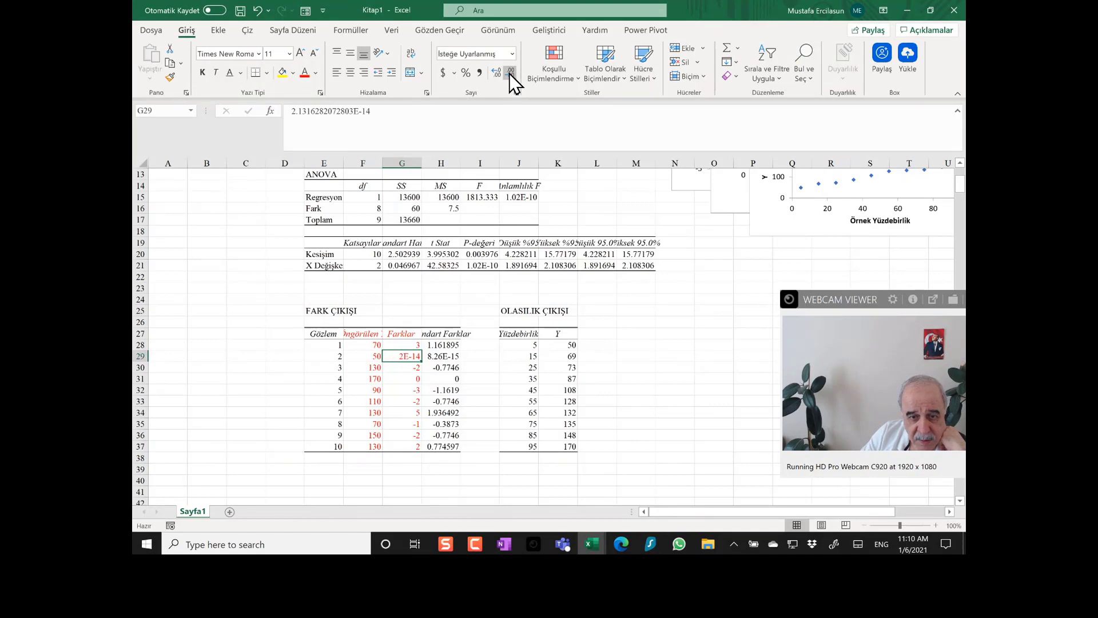
pyautogui.click(401, 392)
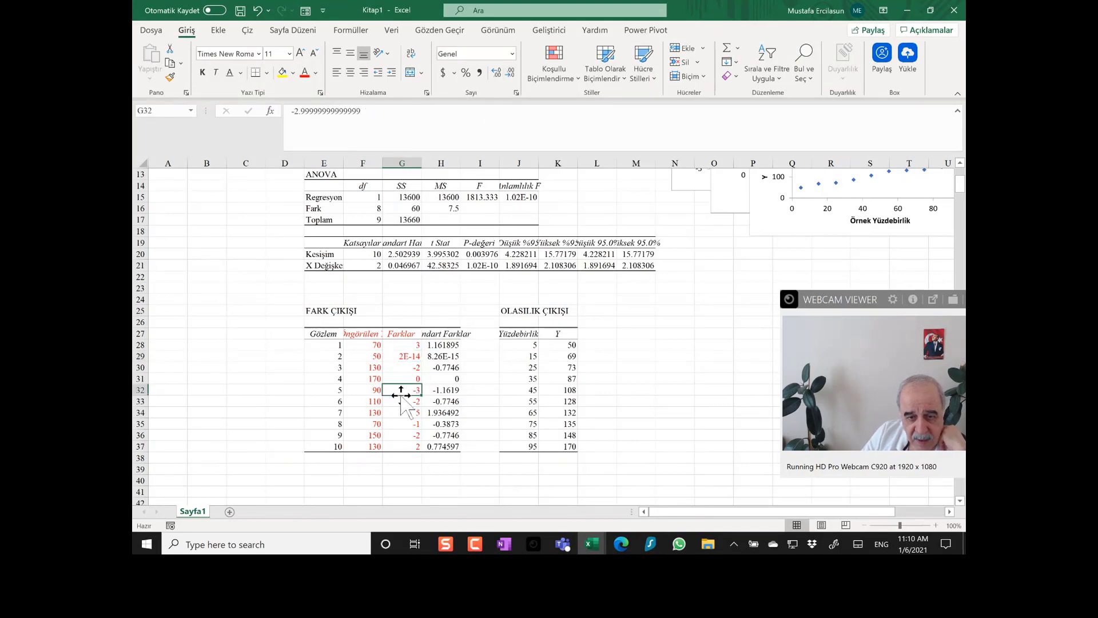
# Copy the predicted Y values F28:F37 into a widened column N, starting at N2, on the Regrasyon workbook's Üretim sheet
pyautogui.moveTo(367, 348); pyautogui.dragTo(359, 446)
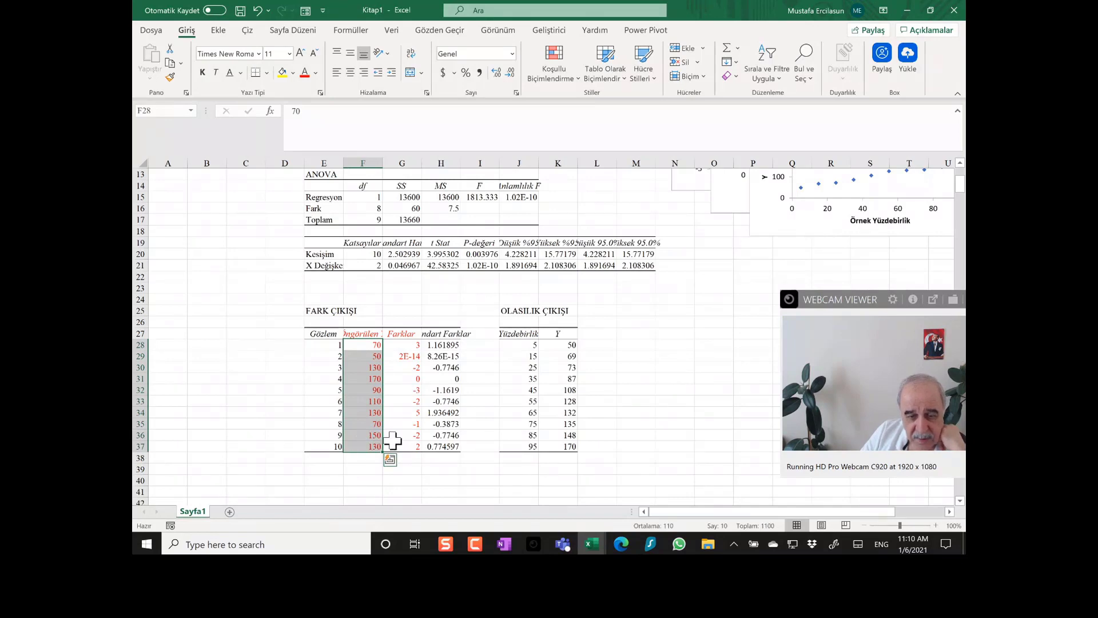
pyautogui.hotkey('ctrl', 'c')
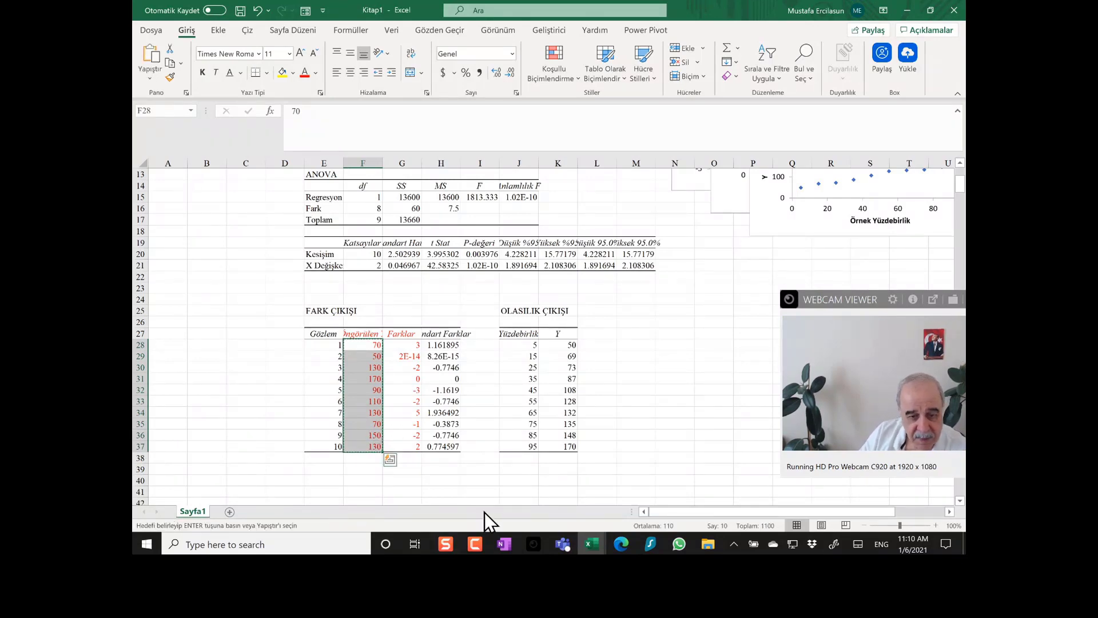
pyautogui.click(592, 543)
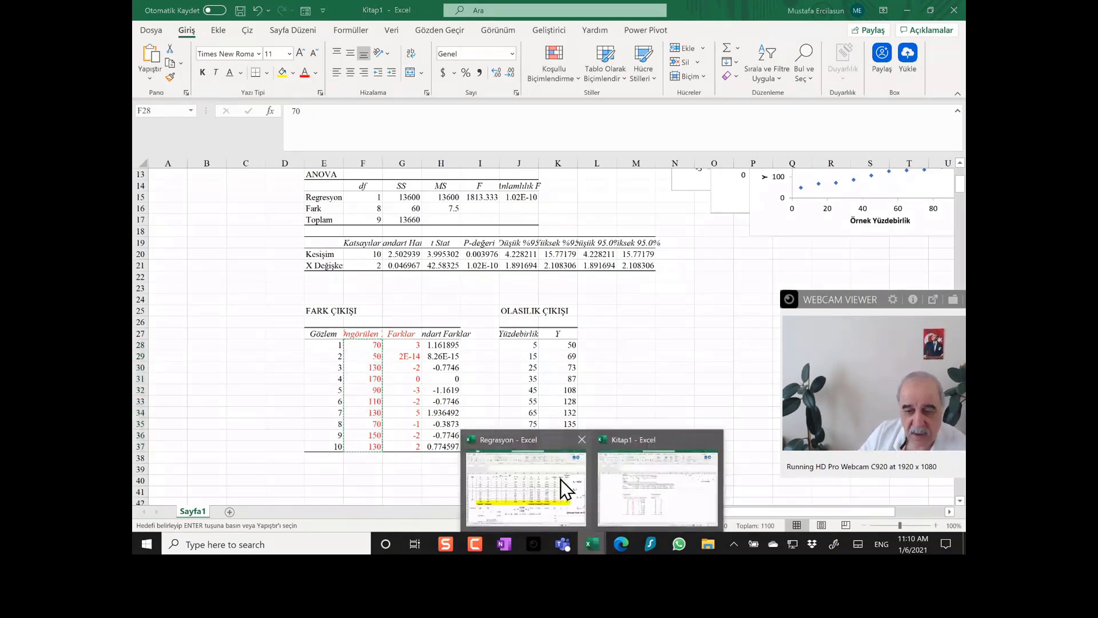
pyautogui.click(560, 479)
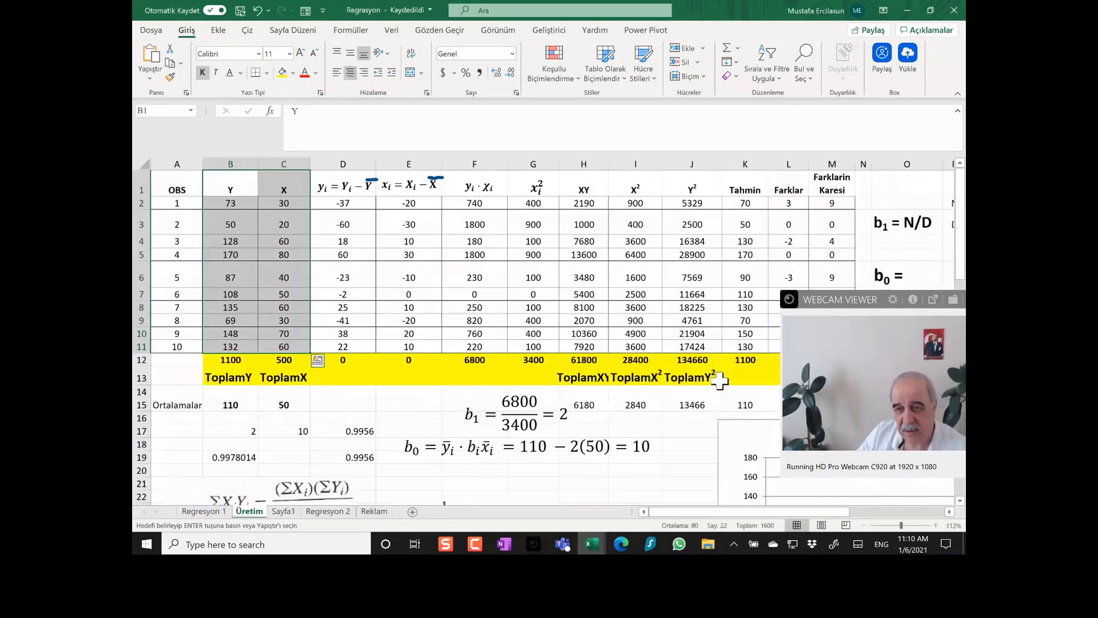
pyautogui.moveTo(725, 514); pyautogui.dragTo(762, 509)
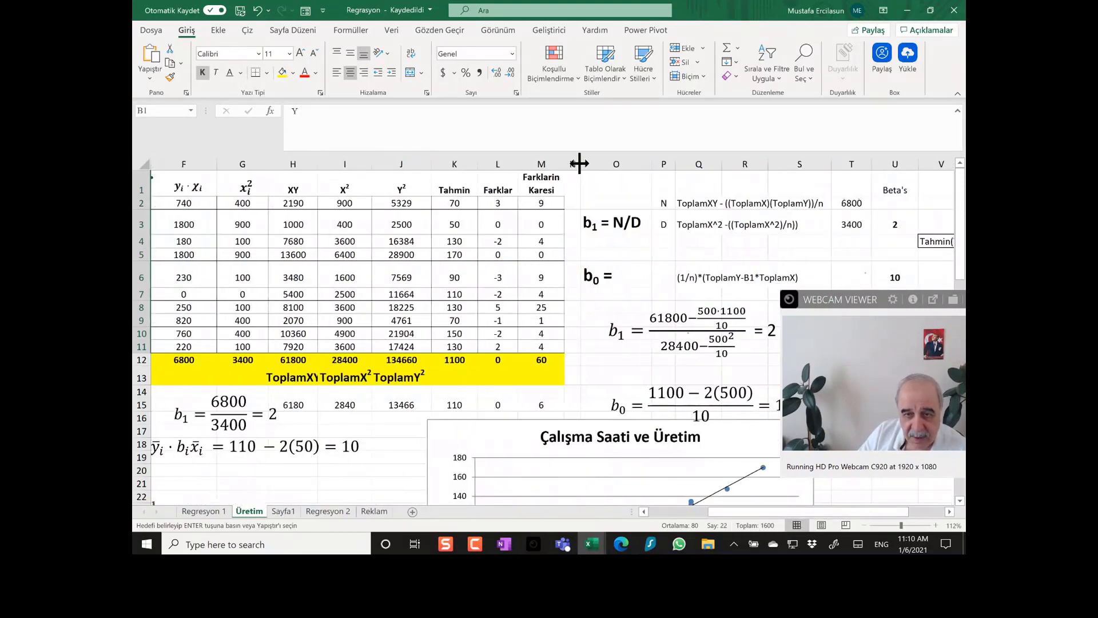
pyautogui.moveTo(579, 164); pyautogui.dragTo(624, 167)
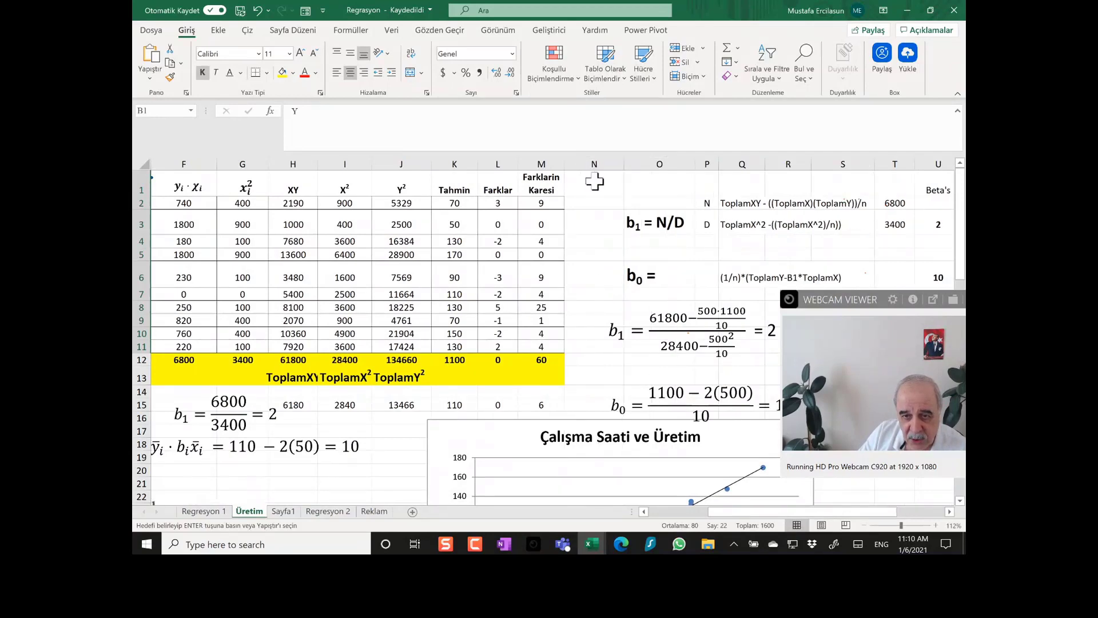
pyautogui.click(598, 201)
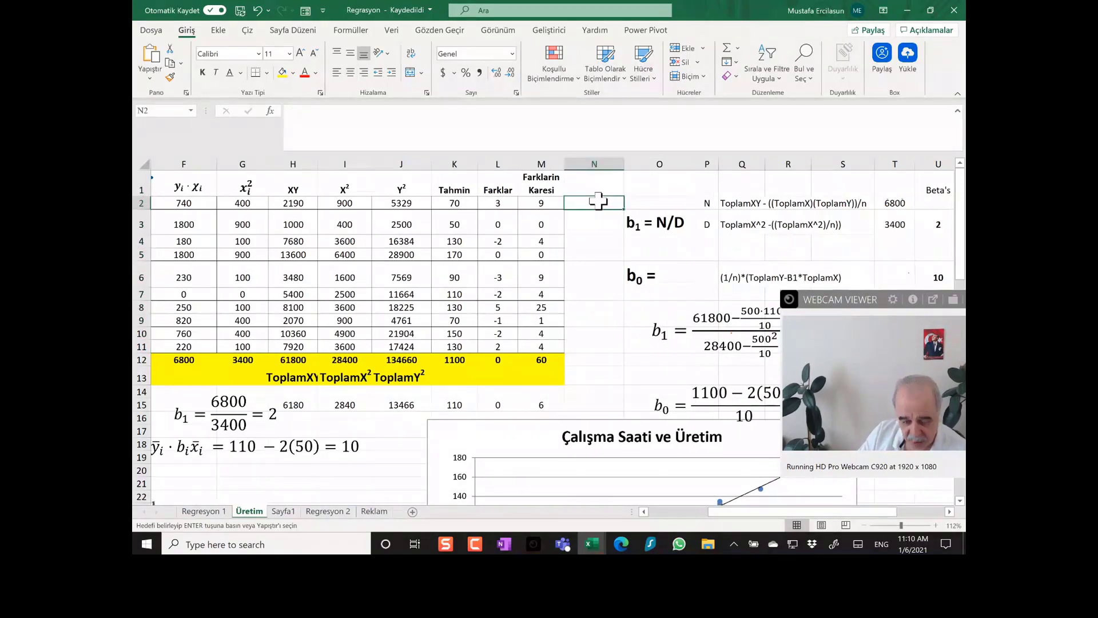
pyautogui.hotkey('ctrl', 'v')
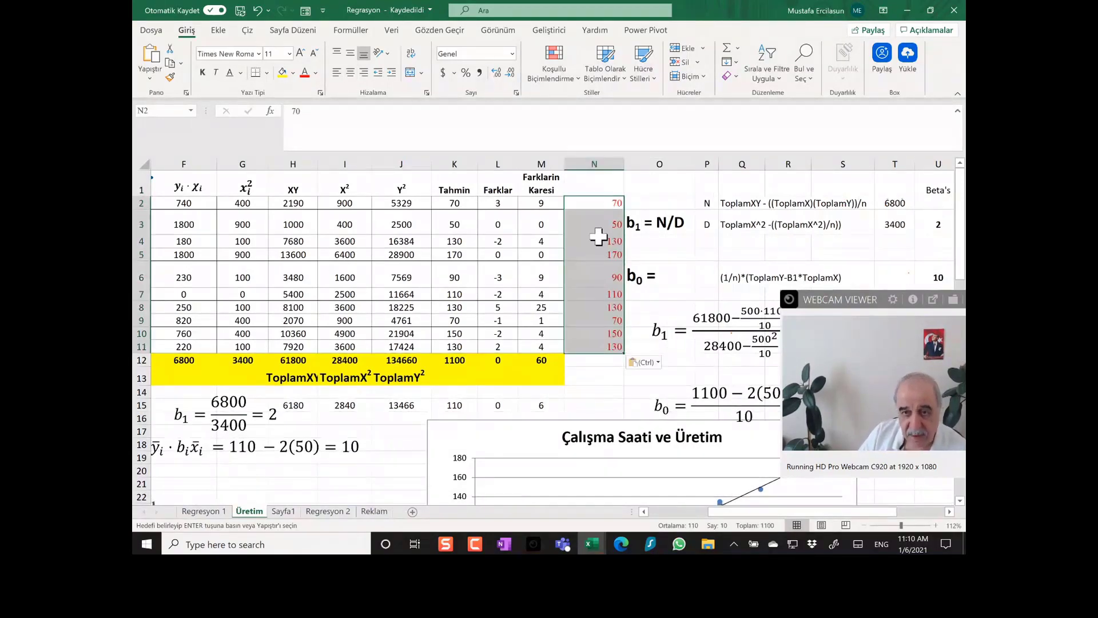
# Compare the pasted predictions in column N row by row with the Tahmin values in column K
pyautogui.click(610, 291)
pyautogui.click(457, 203)
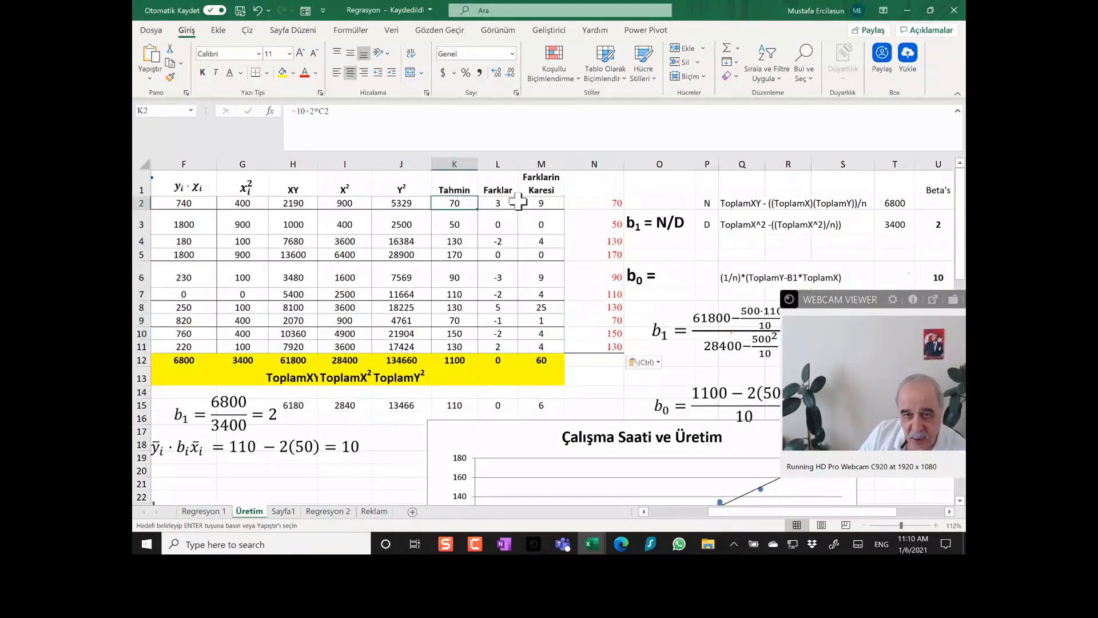
pyautogui.click(596, 202)
pyautogui.click(461, 220)
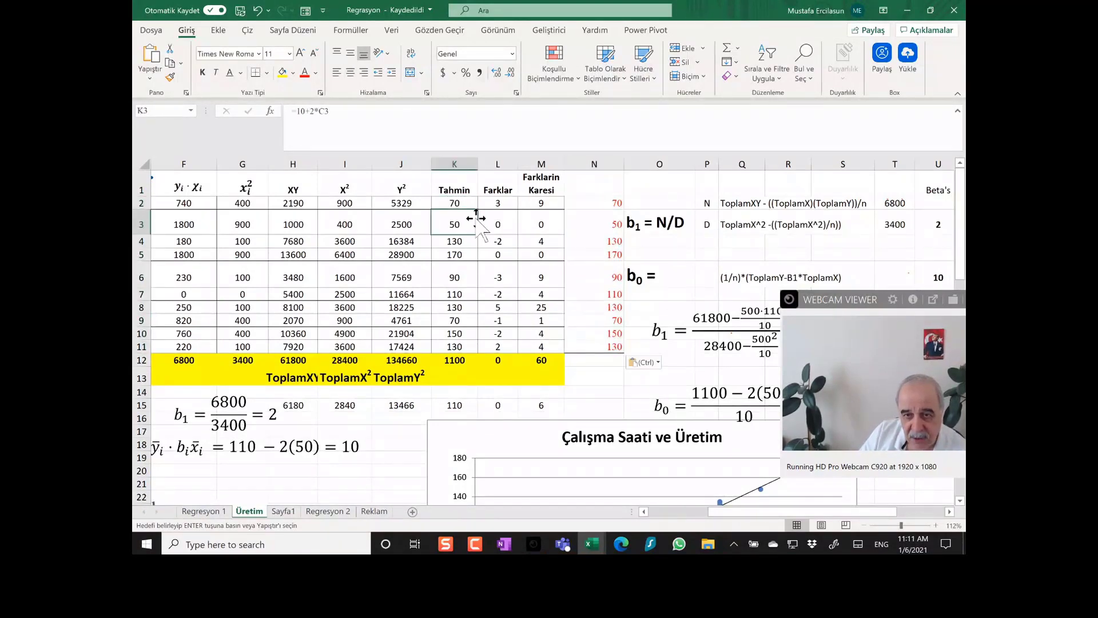
pyautogui.click(604, 223)
pyautogui.click(453, 239)
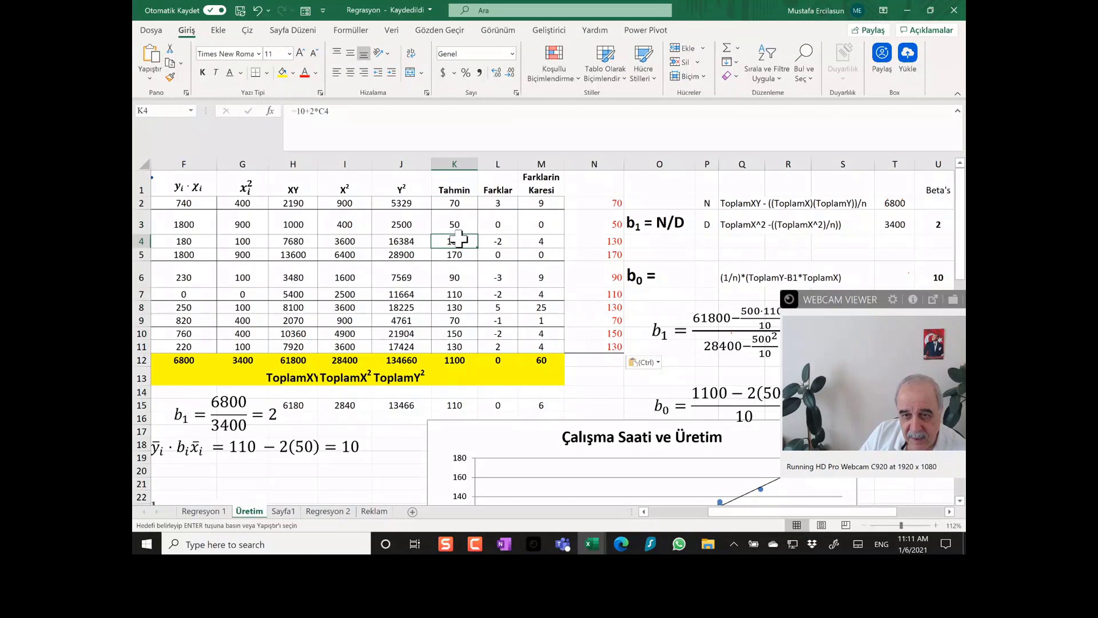
pyautogui.click(622, 240)
pyautogui.click(464, 254)
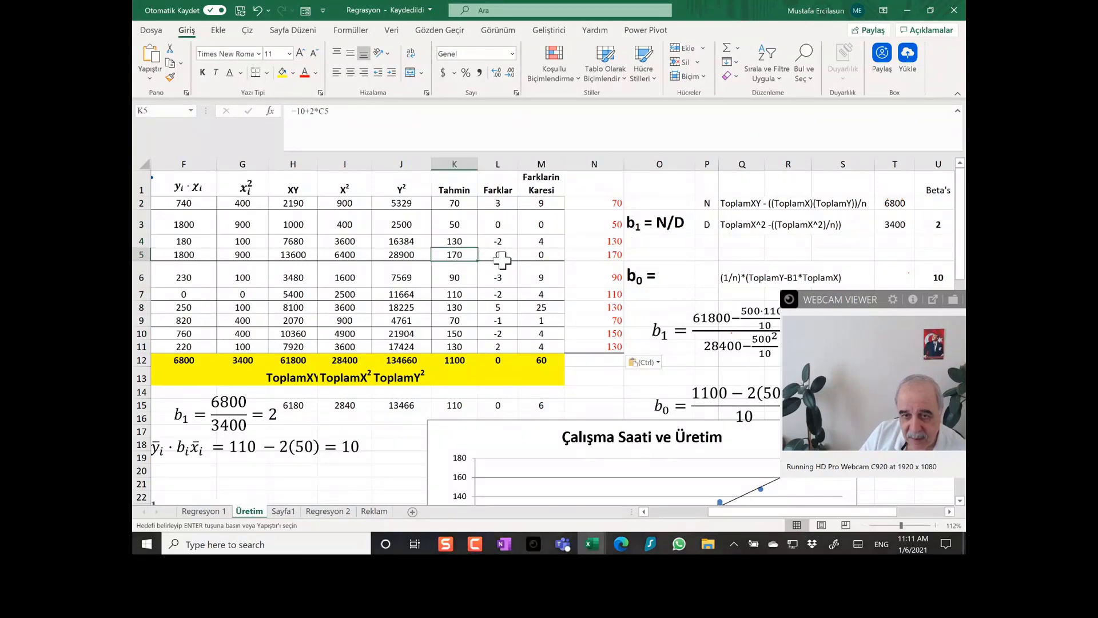
pyautogui.click(604, 258)
pyautogui.click(601, 294)
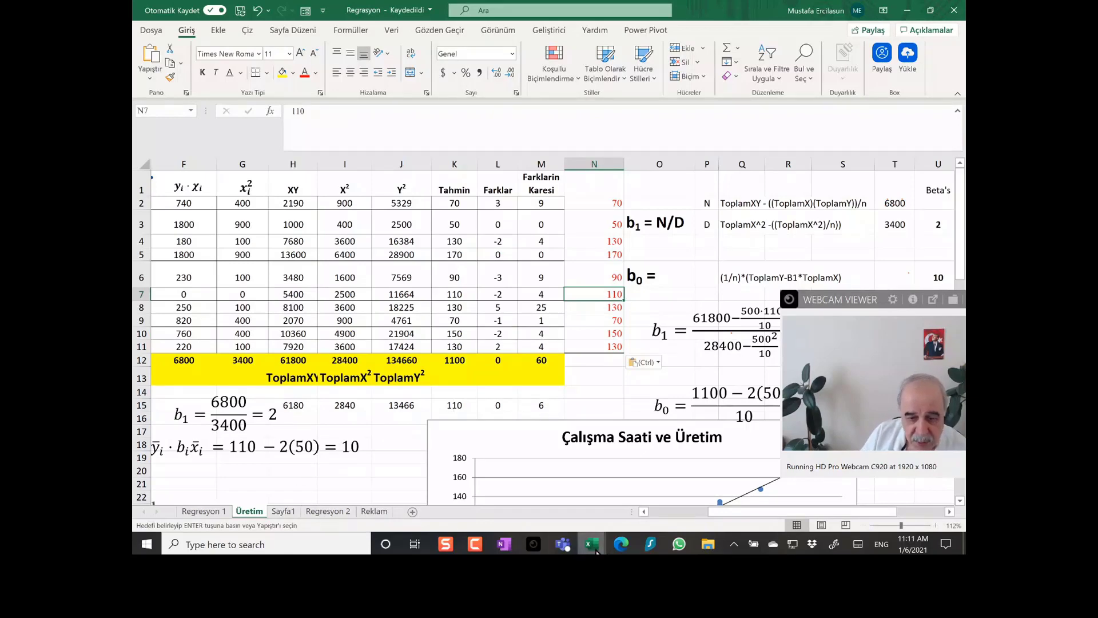
# Return to the Kitap1 workbook and minimize the Webcam Viewer window covering the regression charts
pyautogui.moveTo(595, 550)
pyautogui.click(638, 486)
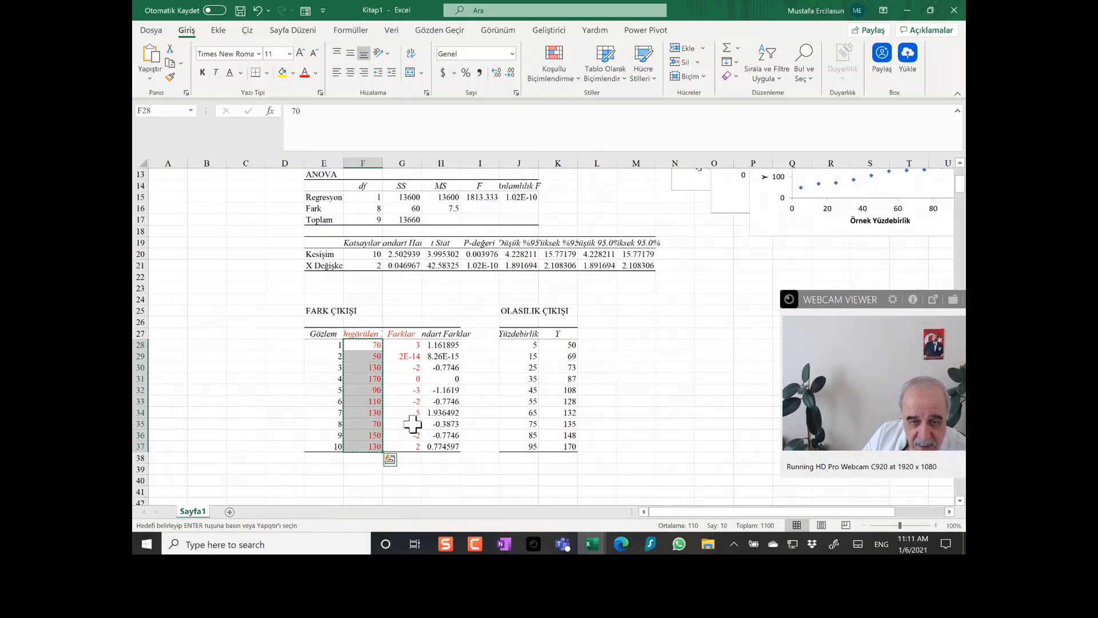
pyautogui.click(406, 355)
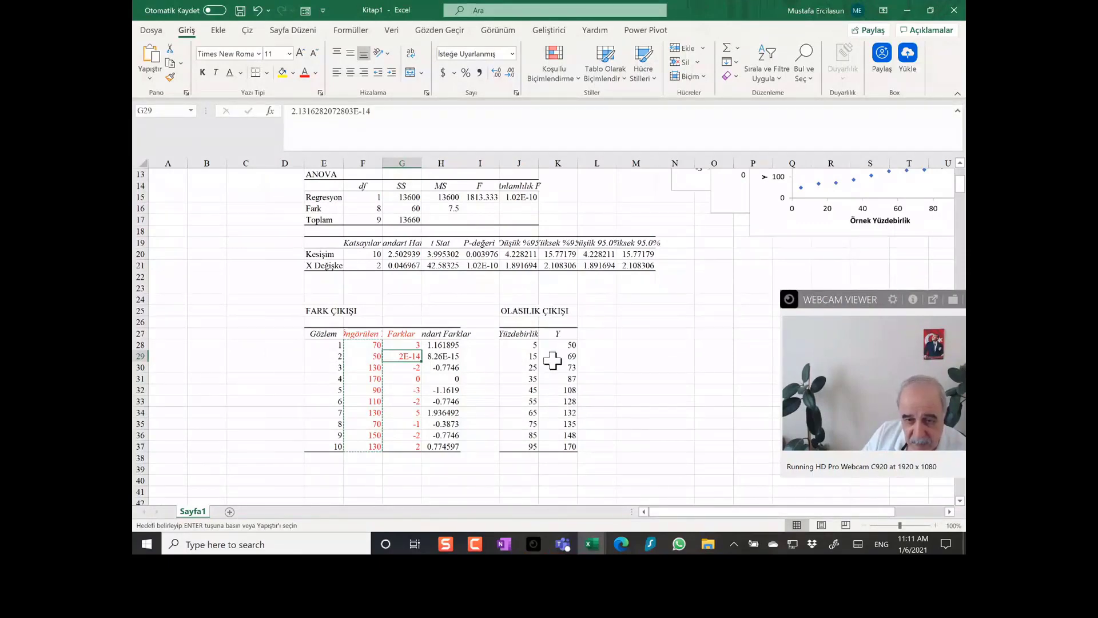
pyautogui.scroll(4, 553, 404)
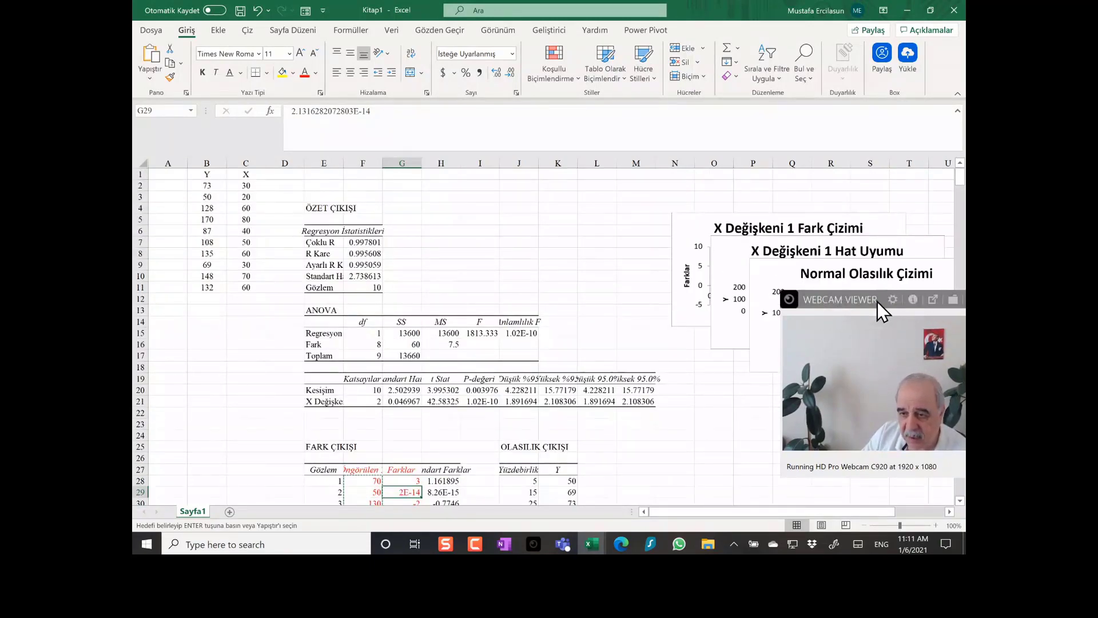
pyautogui.moveTo(877, 301); pyautogui.dragTo(788, 346)
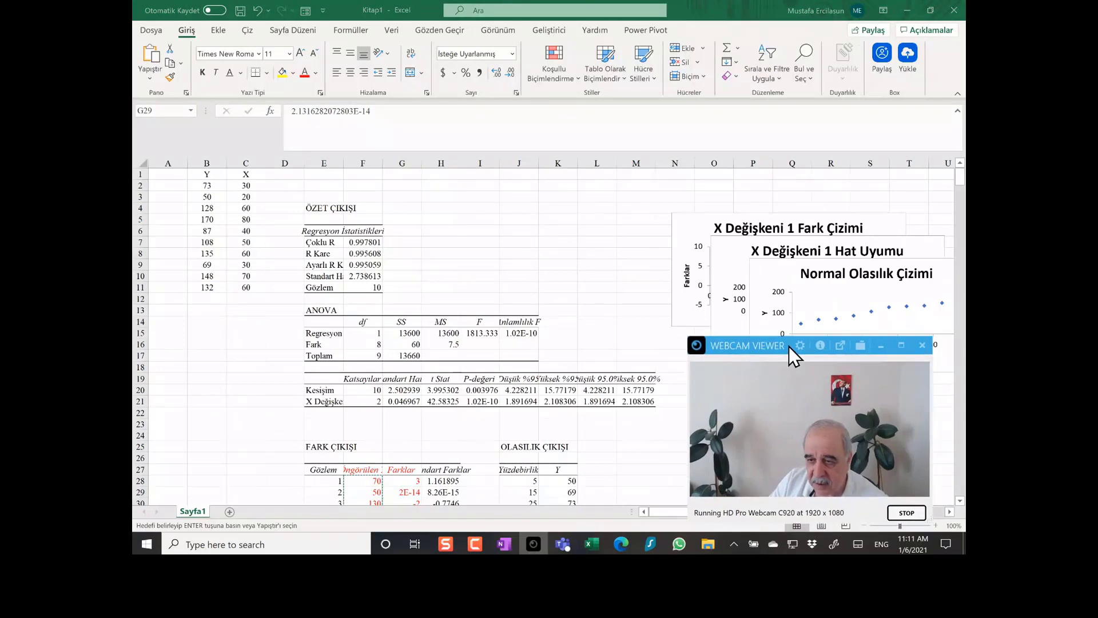
pyautogui.click(881, 346)
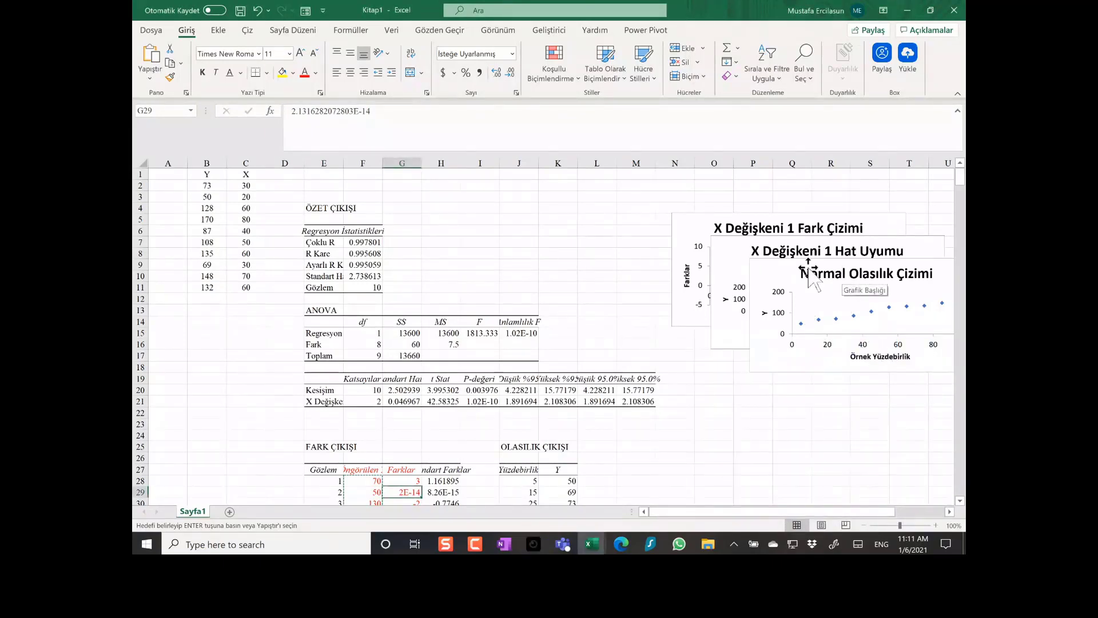
# Separate the overlapping charts by moving Normal Olasılık Çizimi down near row 22 and the Hat Uyumu chart beside the summary output
pyautogui.moveTo(790, 274); pyautogui.dragTo(744, 416)
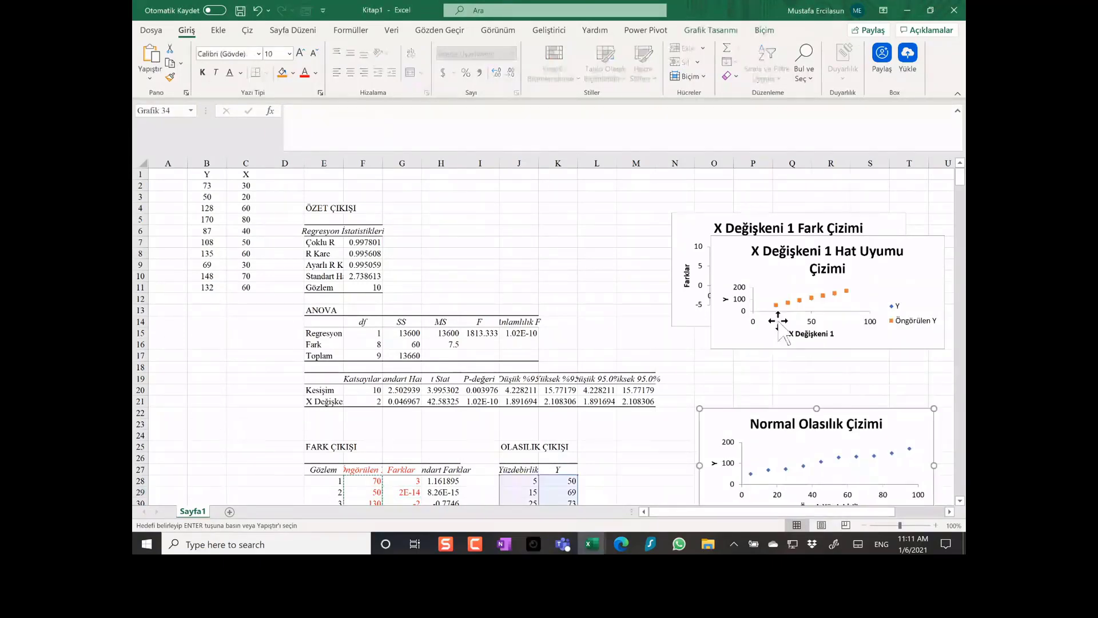
pyautogui.moveTo(726, 233); pyautogui.dragTo(421, 162)
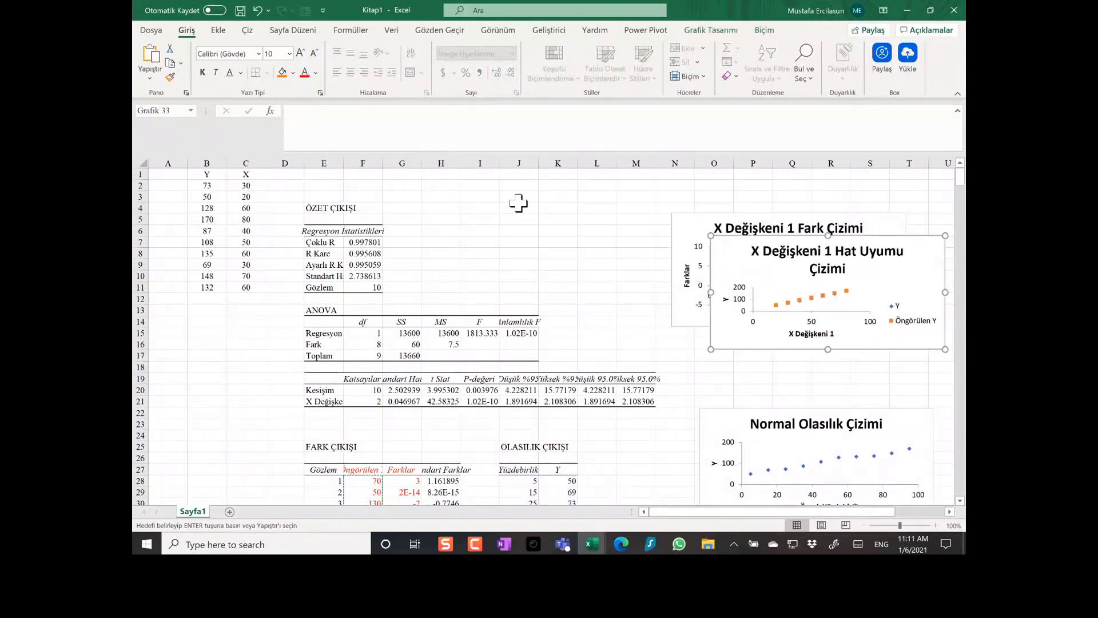
pyautogui.moveTo(728, 243); pyautogui.dragTo(446, 183)
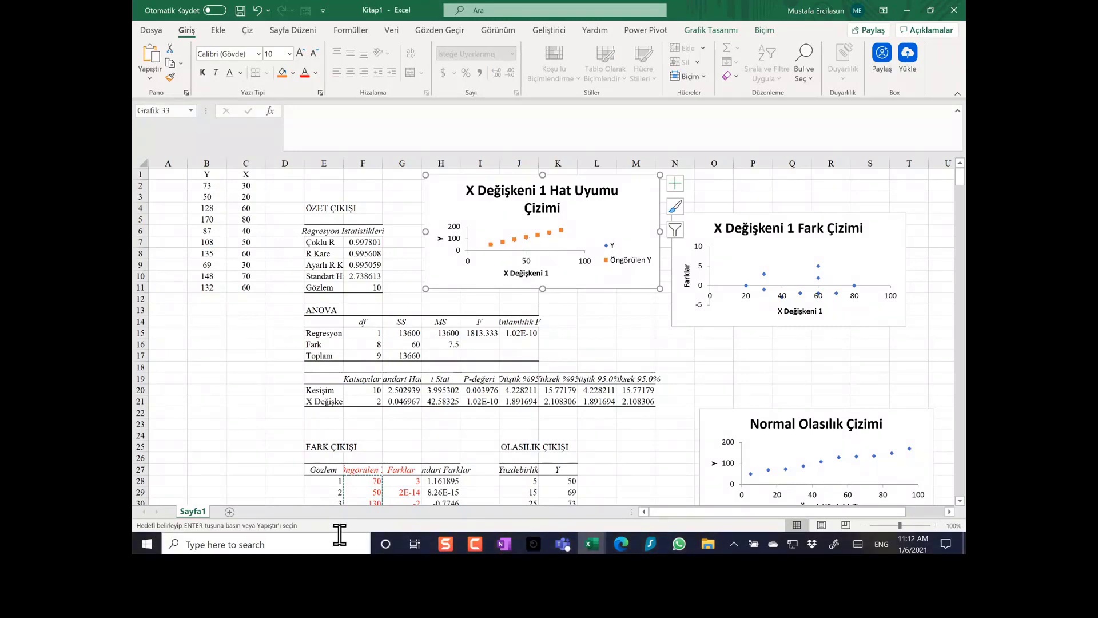
# Compare the line fit chart with the Çalışma Saati ve Üretim chart in the Regrasyon workbook and return to Kitap1
pyautogui.moveTo(591, 543)
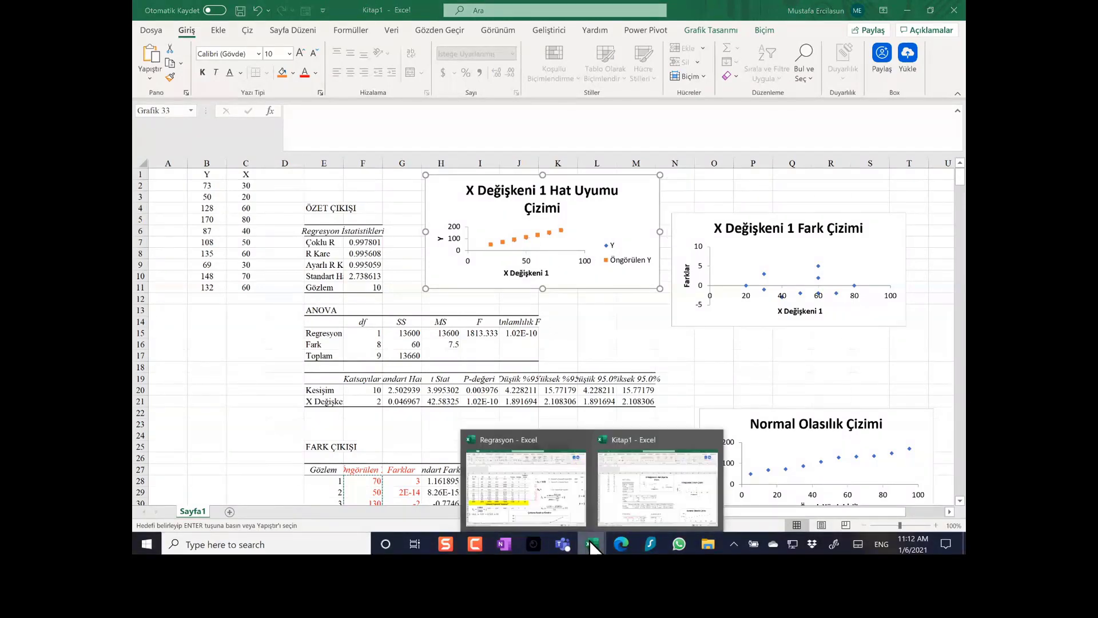
pyautogui.click(552, 507)
pyautogui.scroll(-3, 886, 475)
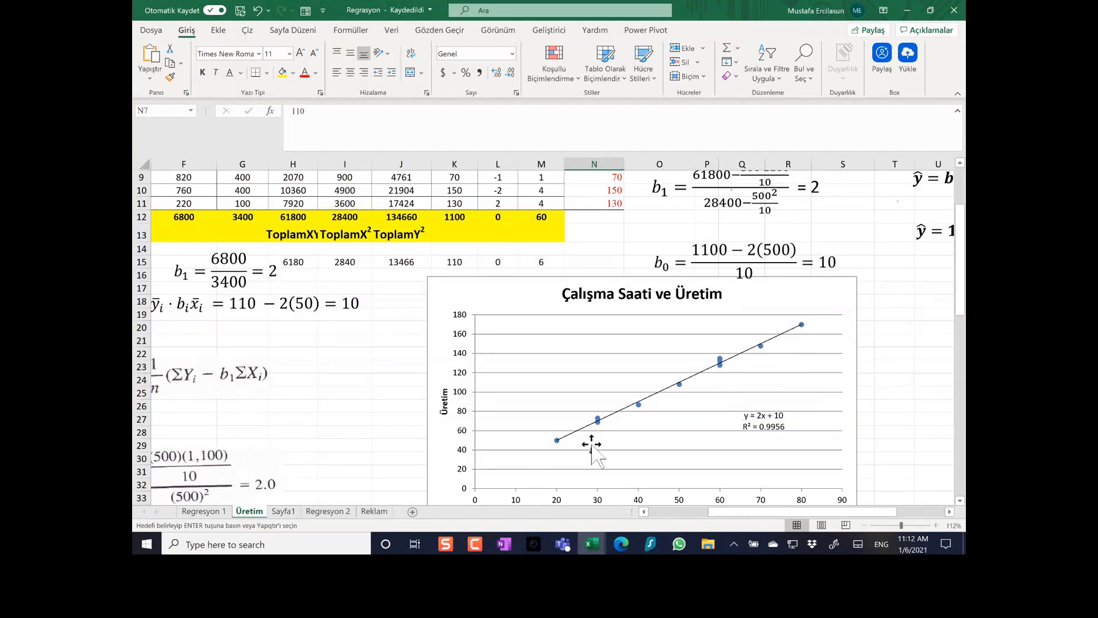
pyautogui.click(592, 544)
pyautogui.click(678, 508)
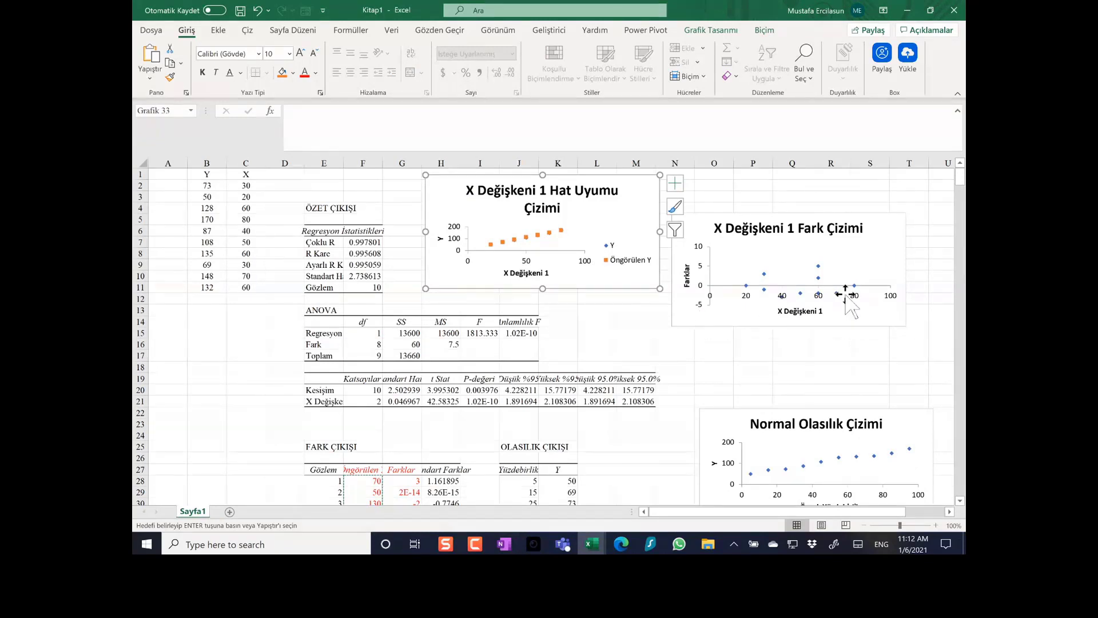
# Delete the Hat Uyumu, Fark Çizimi and Normal Olasılık Çizimi charts from Sayfa1
pyautogui.click(642, 189)
pyautogui.press('Delete')
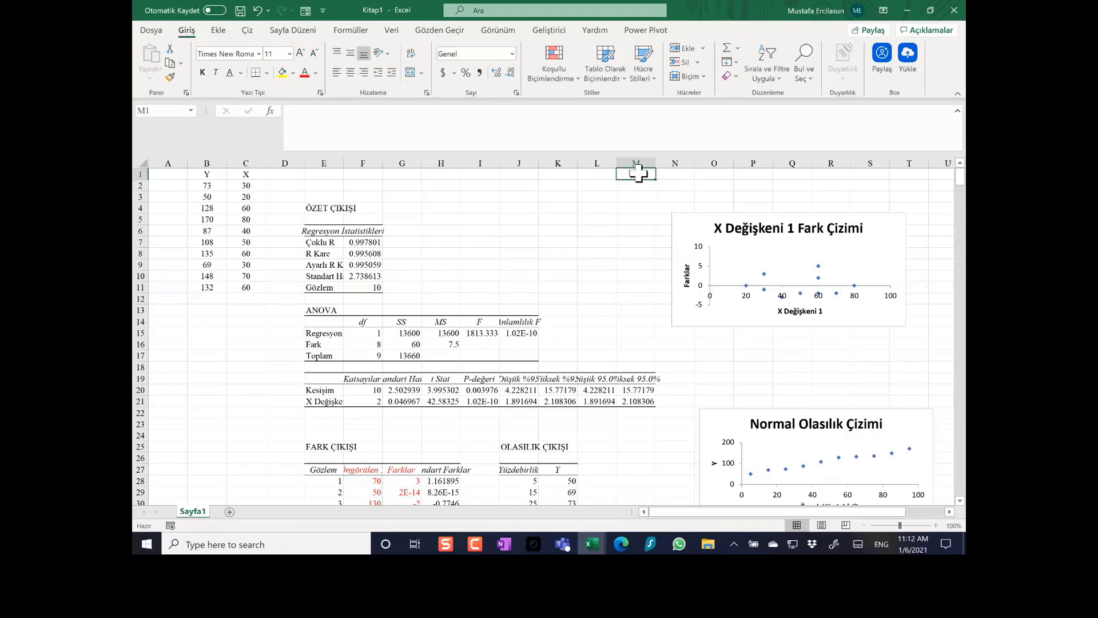
pyautogui.click(686, 216)
pyautogui.press('Delete')
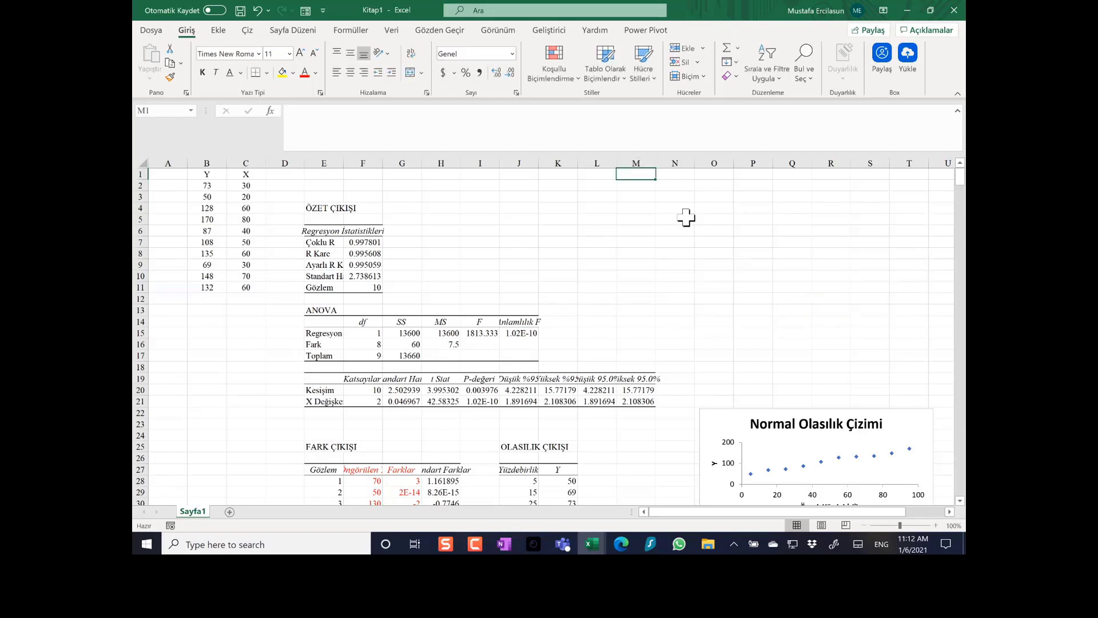
pyautogui.click(755, 411)
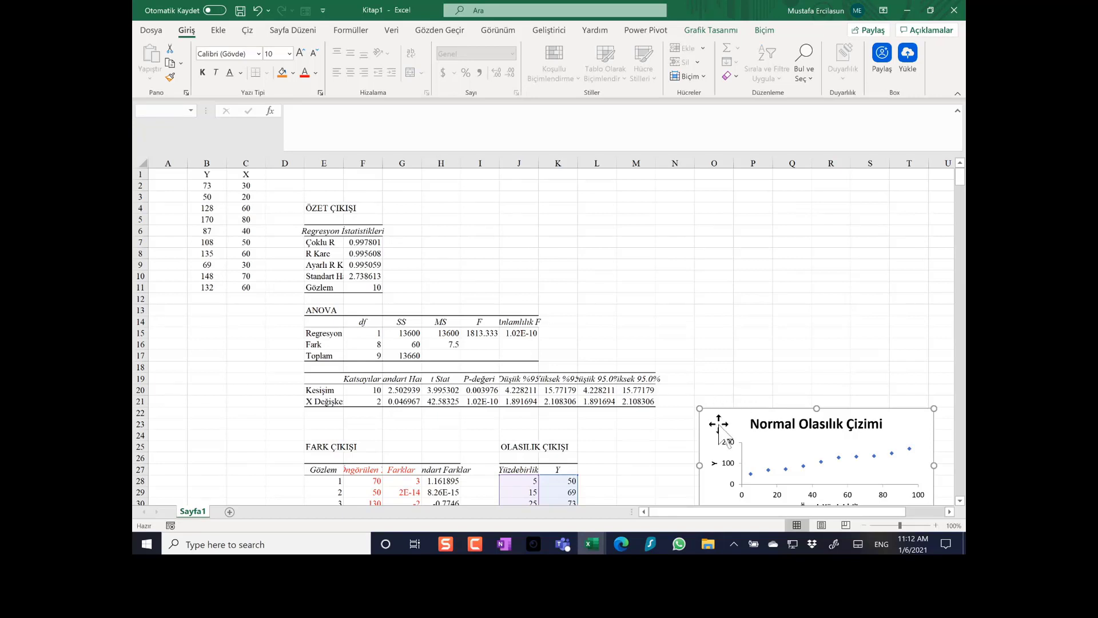
pyautogui.press('Delete')
pyautogui.click(722, 367)
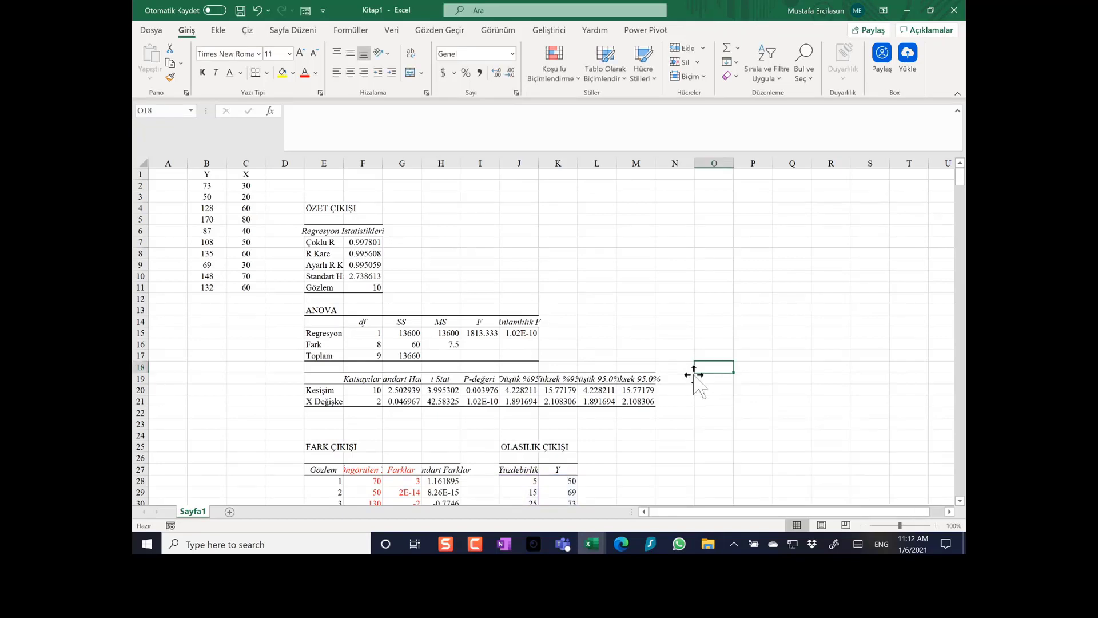
pyautogui.scroll(-3, 692, 375)
pyautogui.scroll(-1, 693, 375)
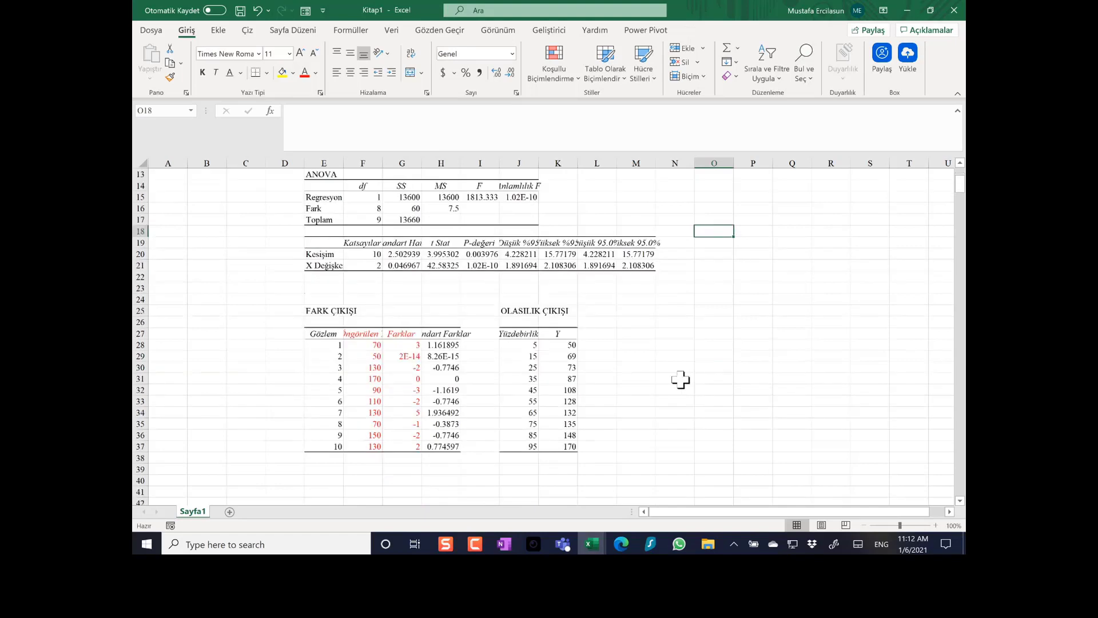
# Delete columns E through P containing the regression output from Sayfa1, keeping only the Y and X data
pyautogui.scroll(4, 680, 379)
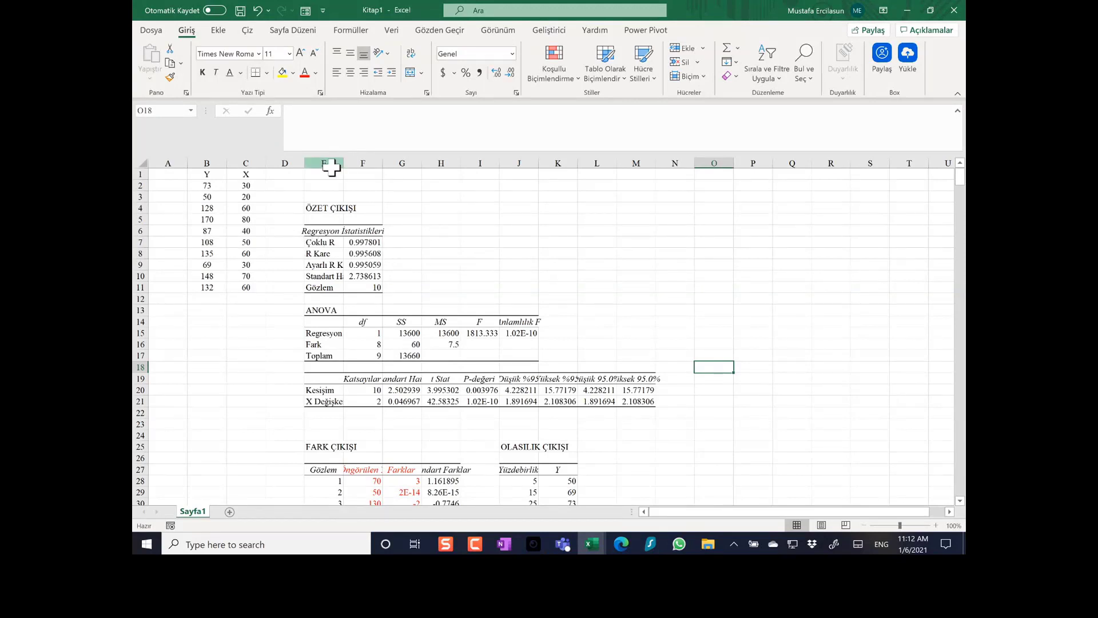
pyautogui.moveTo(330, 163); pyautogui.dragTo(742, 218)
pyautogui.rightClick(755, 163)
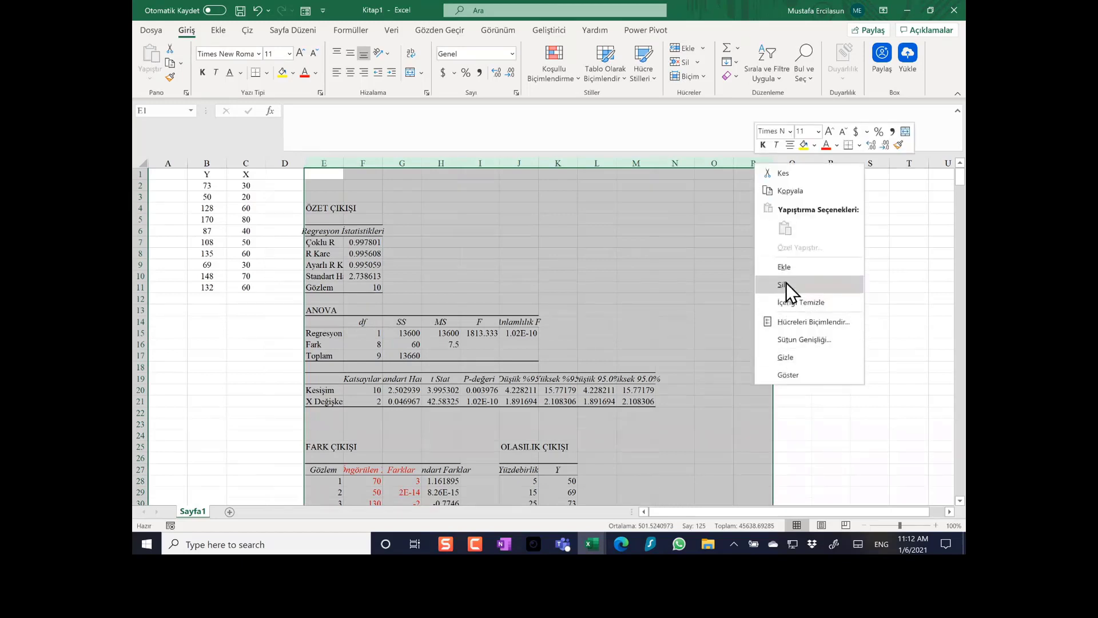
pyautogui.click(786, 283)
pyautogui.click(700, 287)
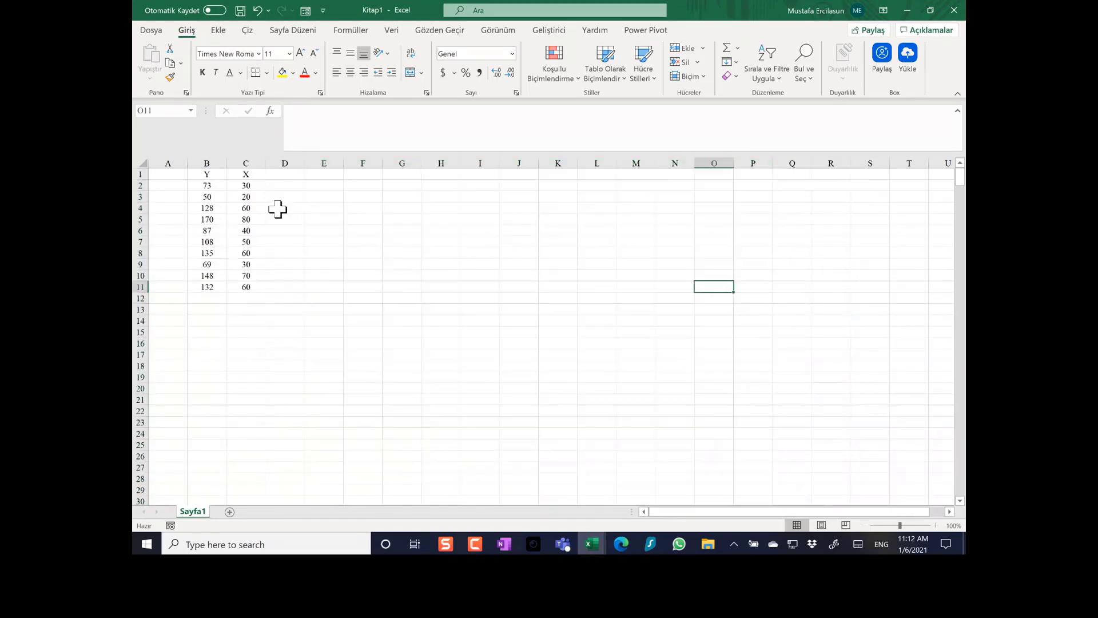
# Browse the list of available tools in Veri Çözümleme from Anova onward and close the dialog
pyautogui.click(389, 31)
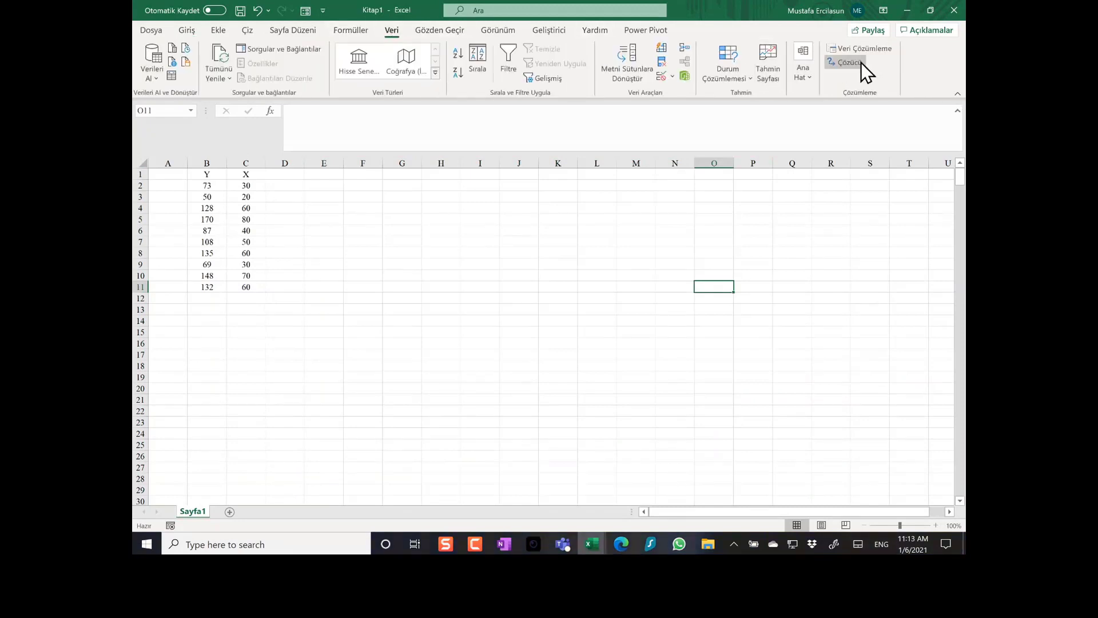
pyautogui.click(872, 48)
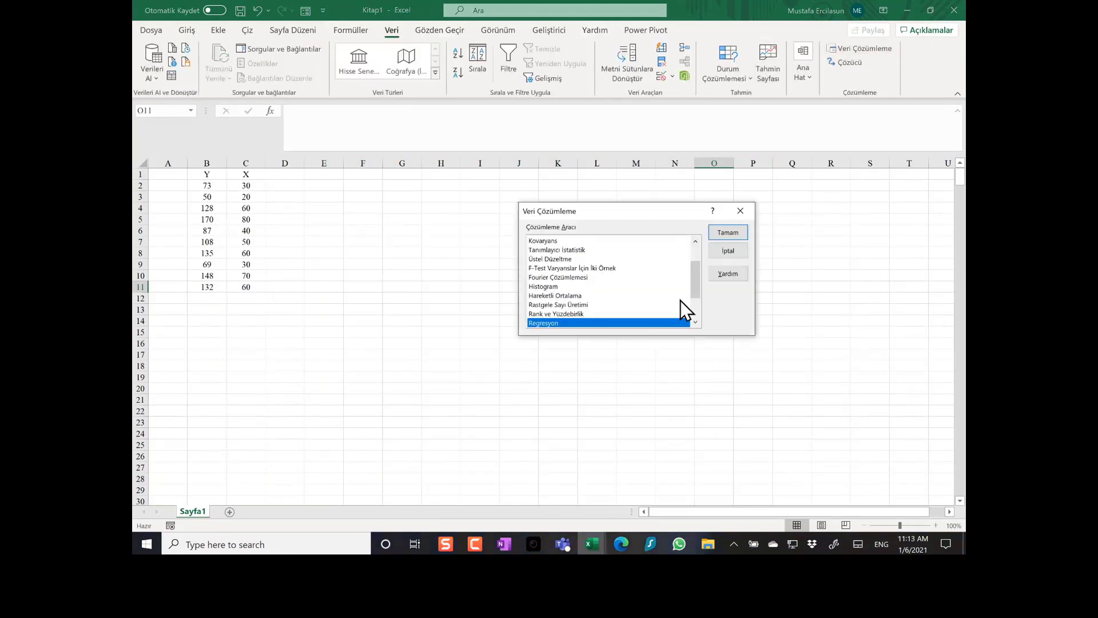
pyautogui.moveTo(694, 269); pyautogui.dragTo(698, 244)
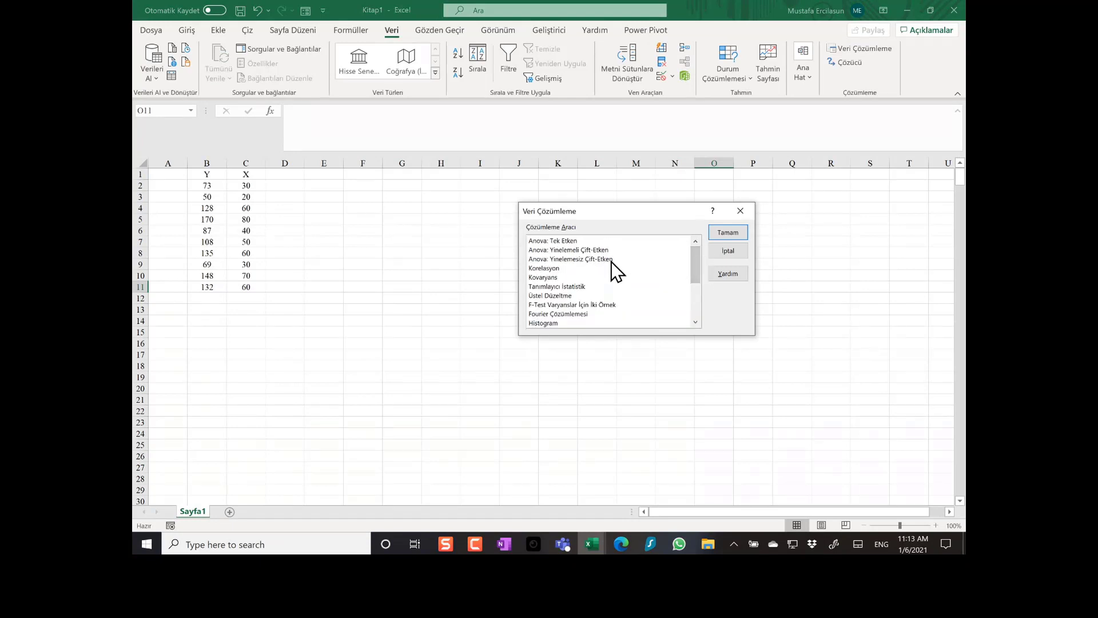
pyautogui.scroll(-3, 622, 300)
pyautogui.scroll(3, 622, 300)
pyautogui.click(739, 213)
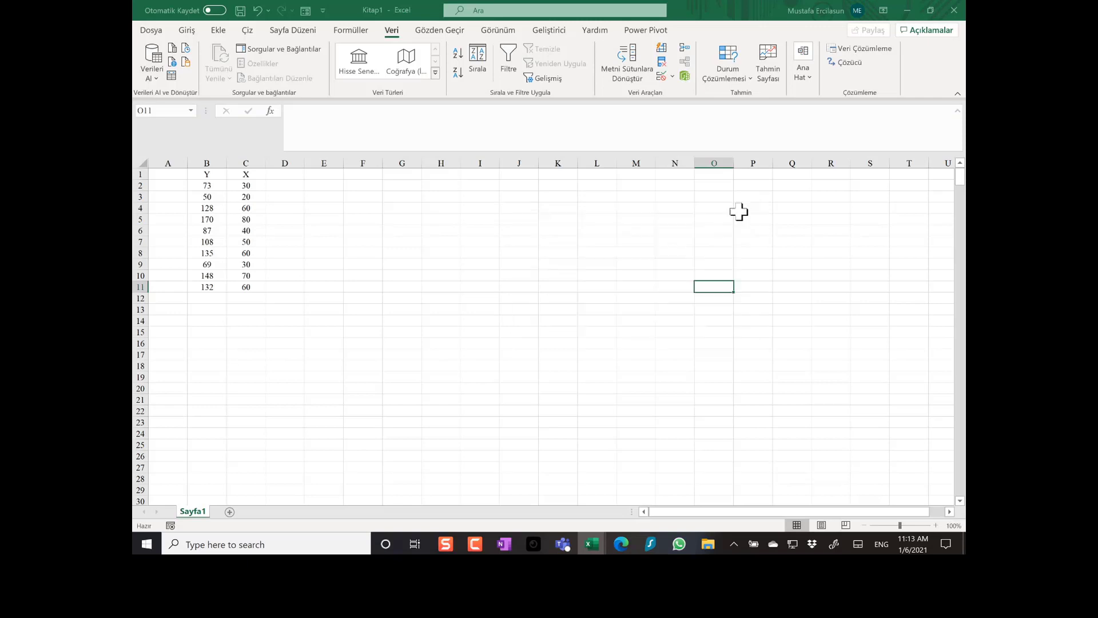
# Open Çözücü to view its parameters, closing the help page and the target cell message
pyautogui.click(853, 67)
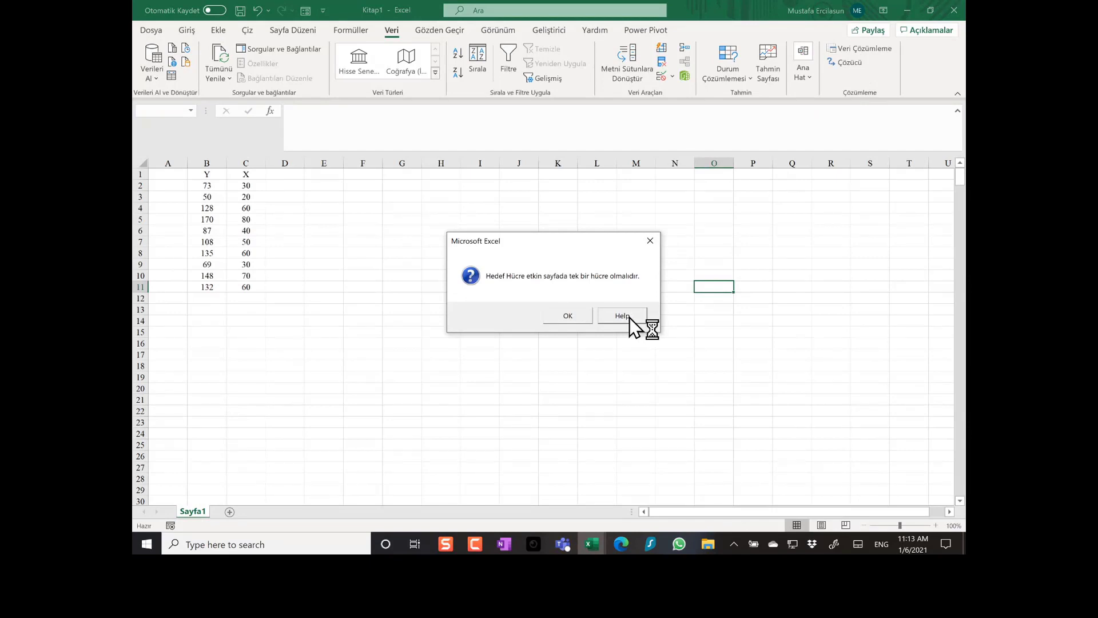
pyautogui.click(579, 310)
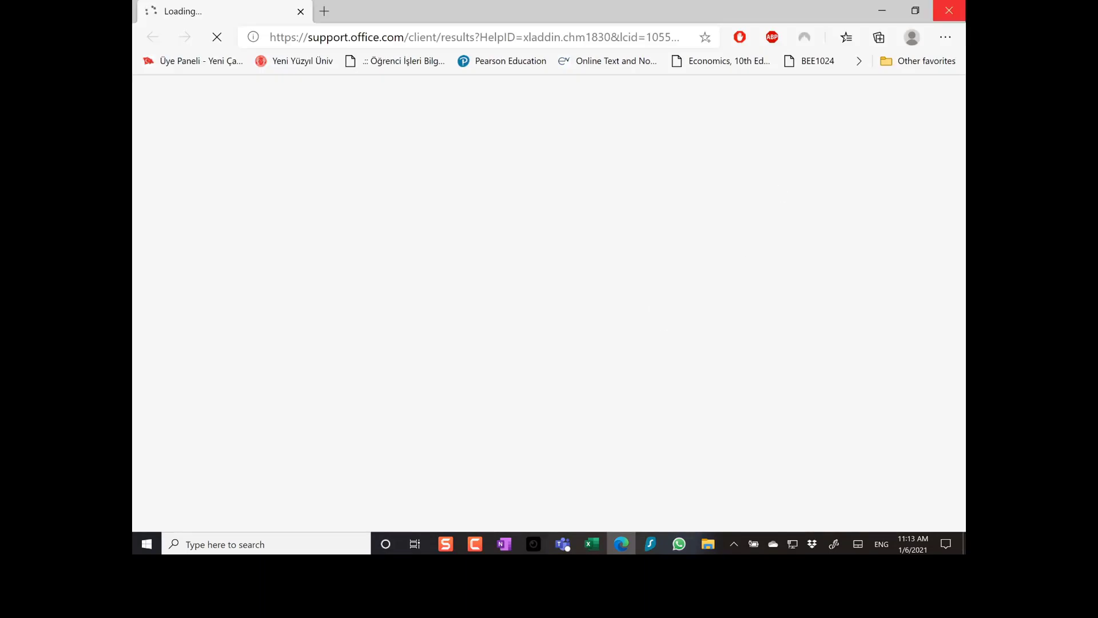
pyautogui.click(950, 11)
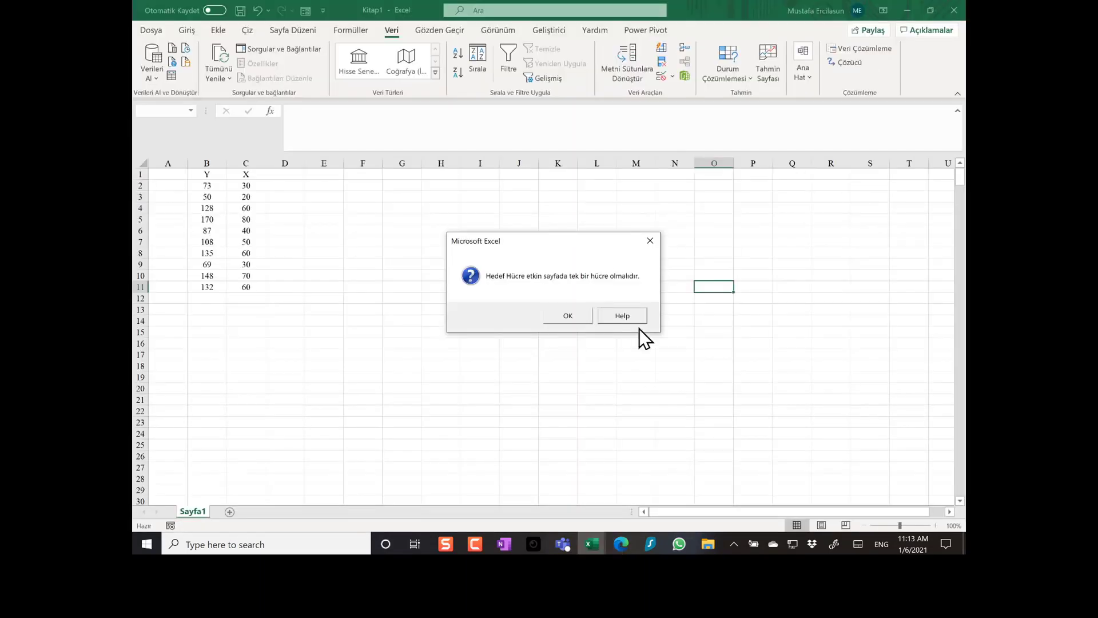
pyautogui.click(650, 239)
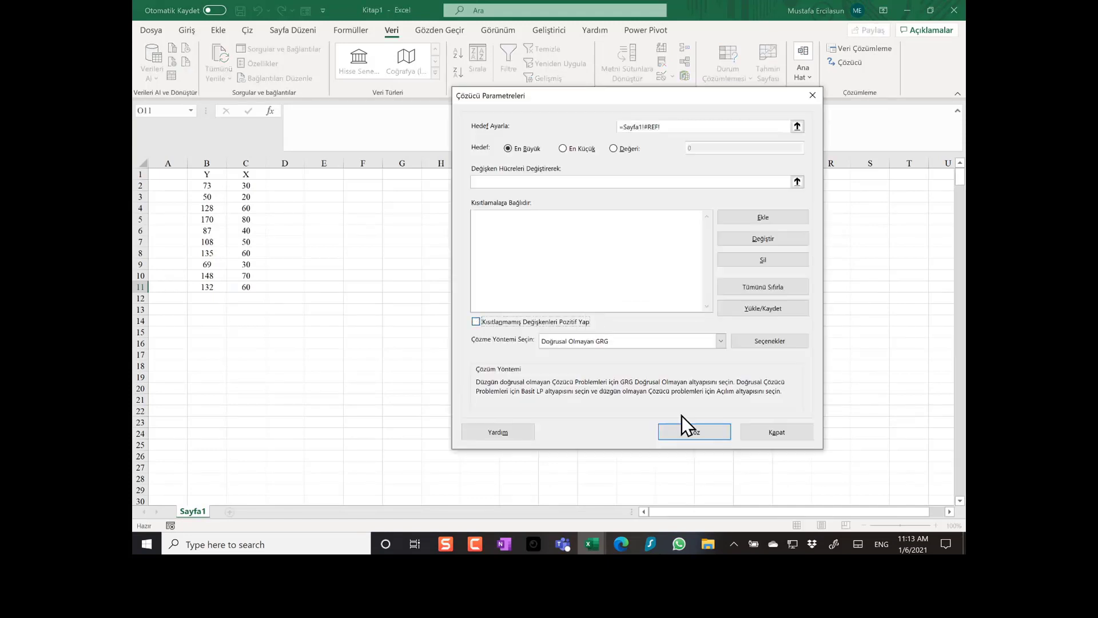
# Try to close the Çözücü Parametreleri dialog and dismiss the recurring target cell message
pyautogui.click(773, 434)
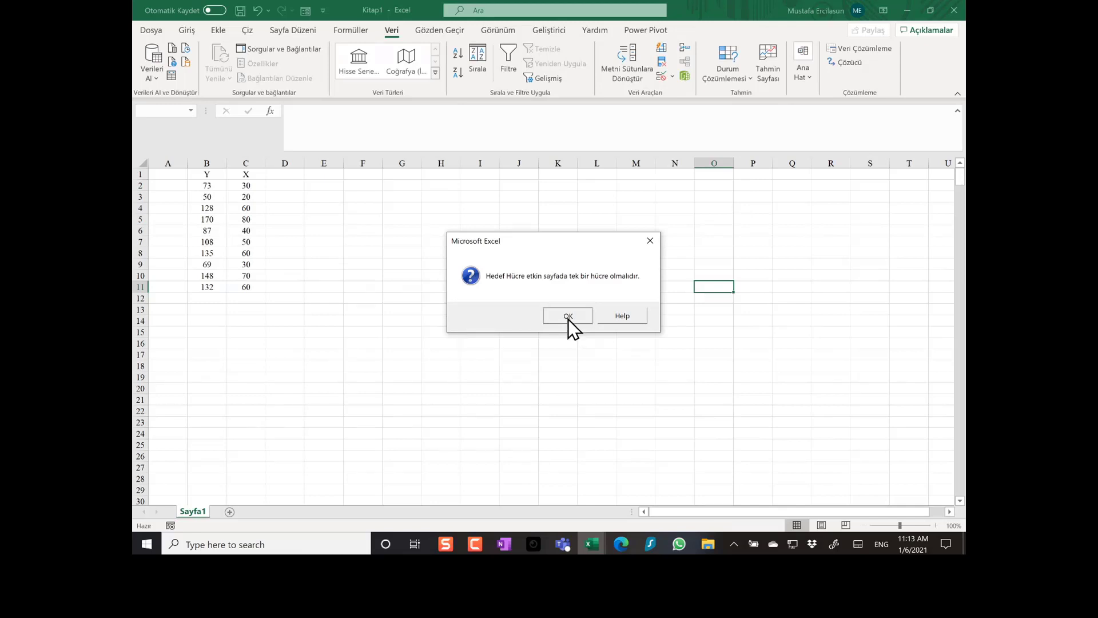
pyautogui.click(568, 319)
pyautogui.click(574, 320)
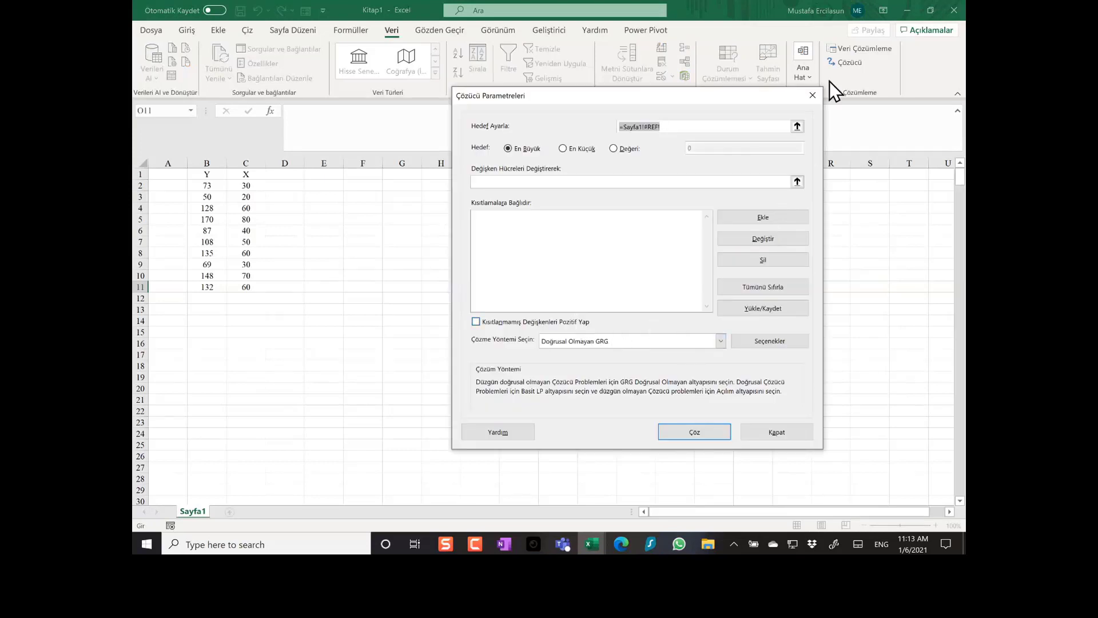
pyautogui.click(812, 95)
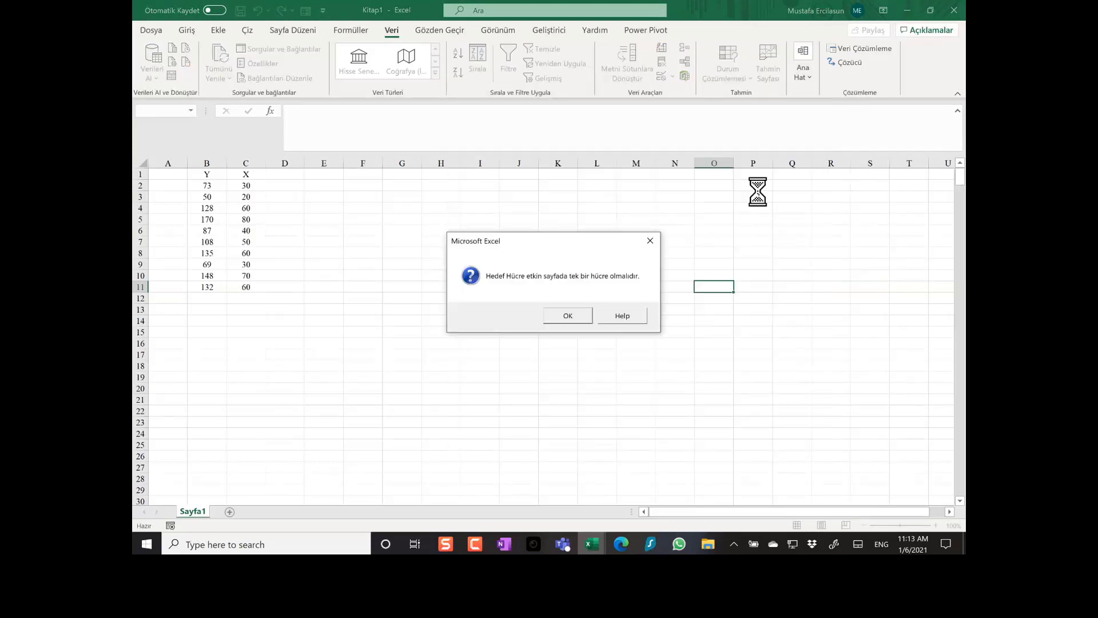
pyautogui.click(631, 319)
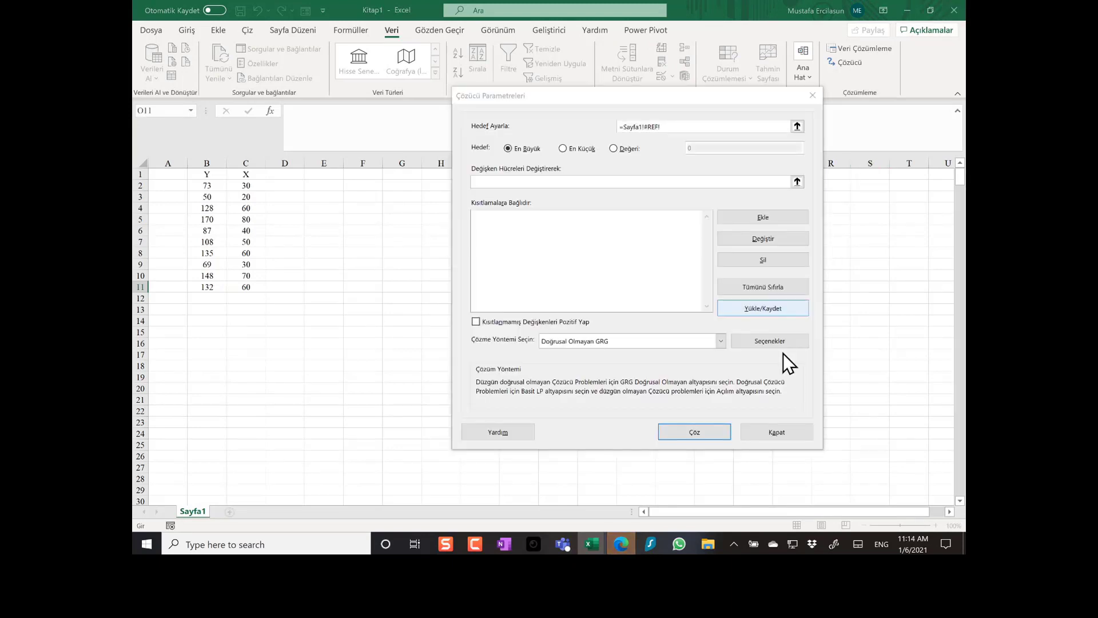
pyautogui.click(776, 427)
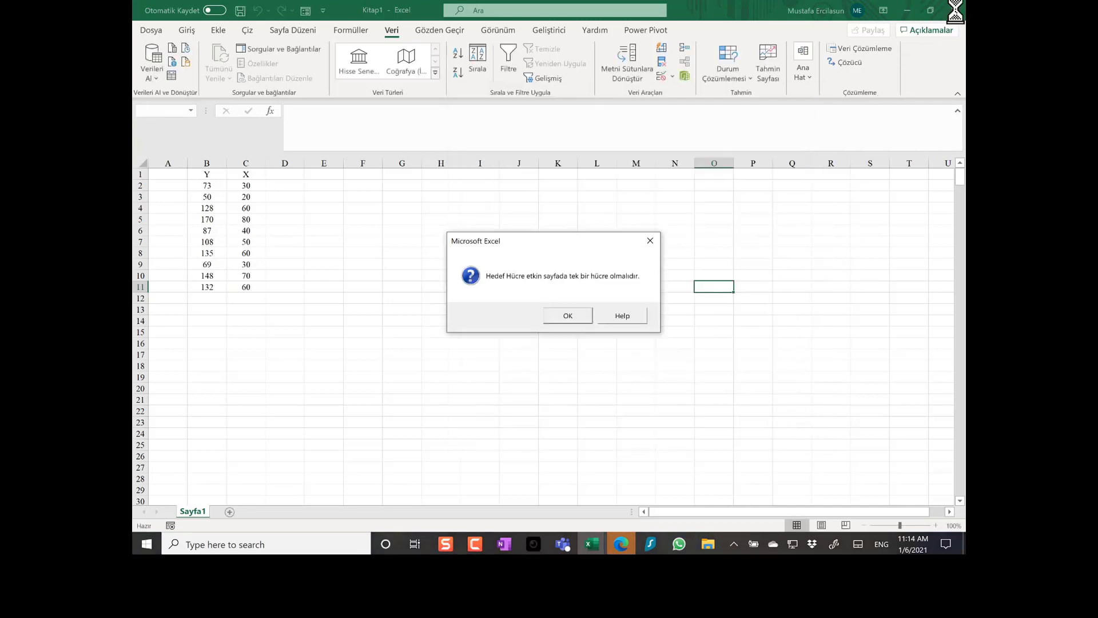
pyautogui.click(570, 317)
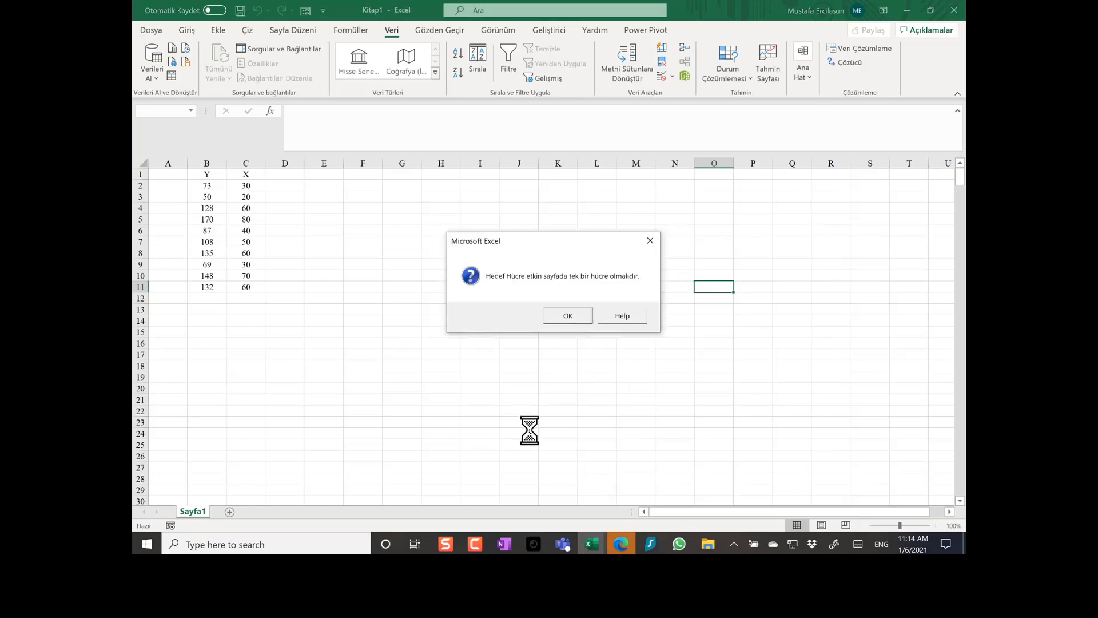